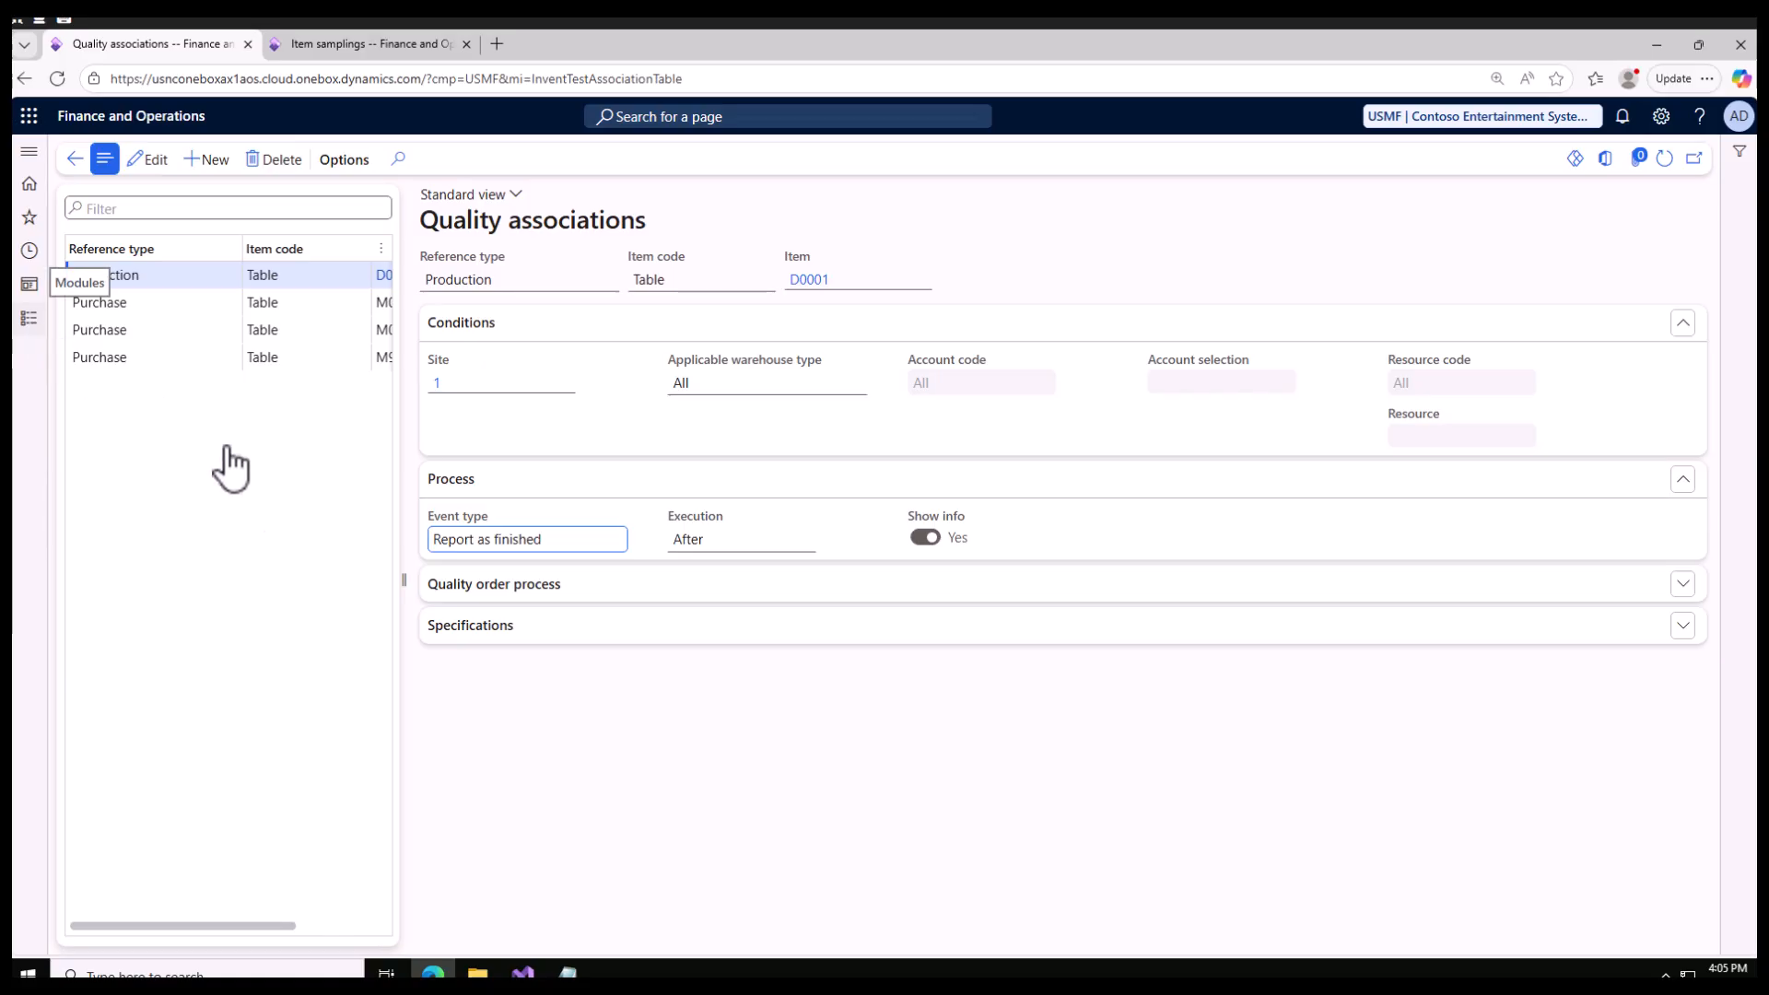
{"action": "left_click", "coordinate": [30, 323]}
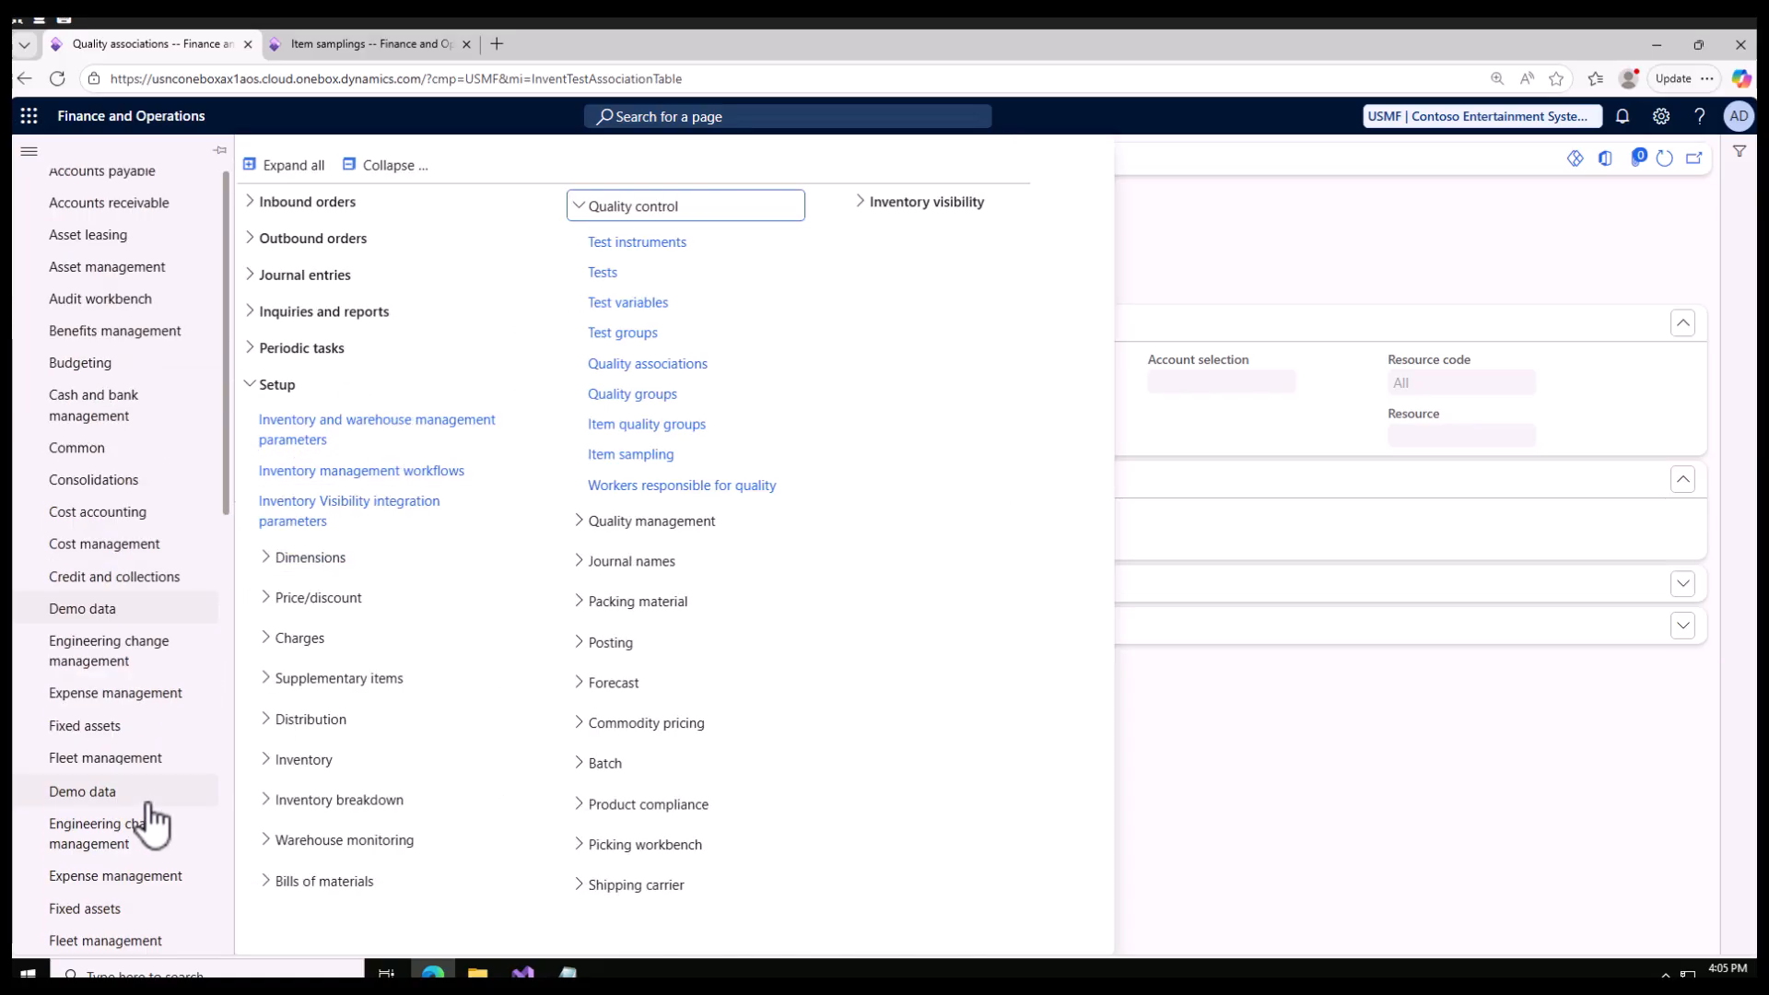
{"action": "scroll", "coordinate": [145, 818], "scroll_direction": "down", "scroll_amount": 7}
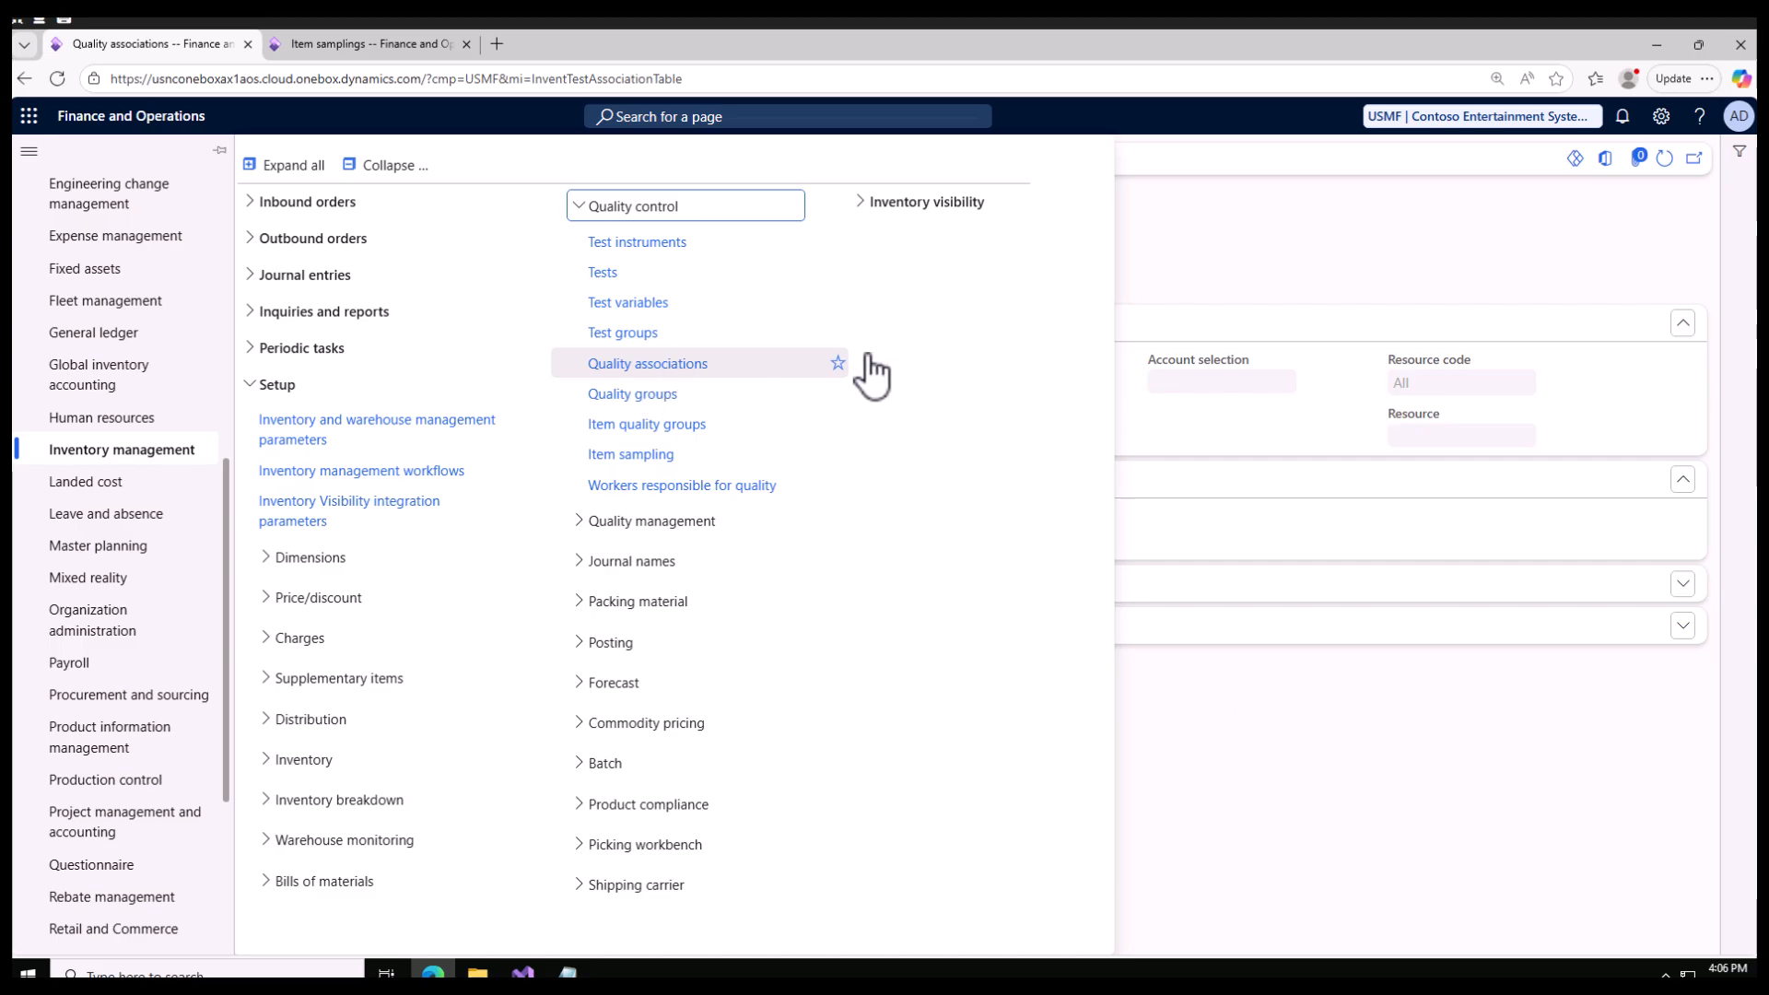
{"action": "left_click", "coordinate": [1241, 241]}
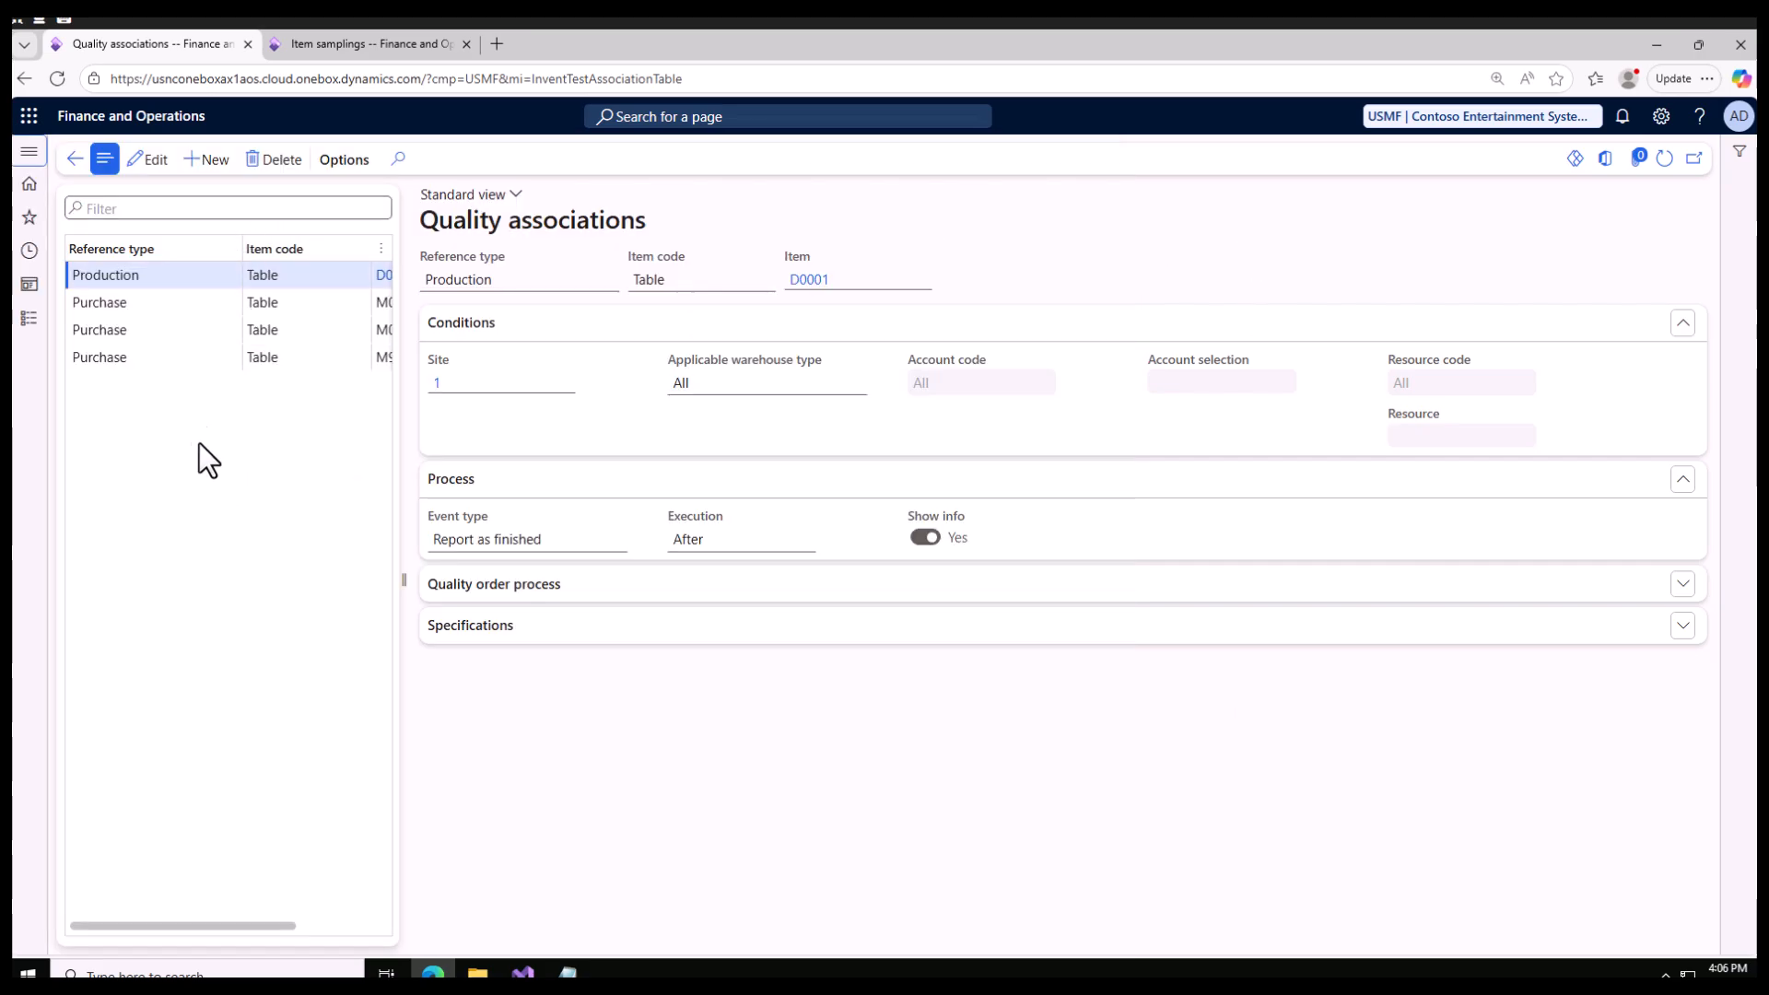
{"action": "left_click_drag", "start_coordinate": [399, 573], "coordinate": [406, 573]}
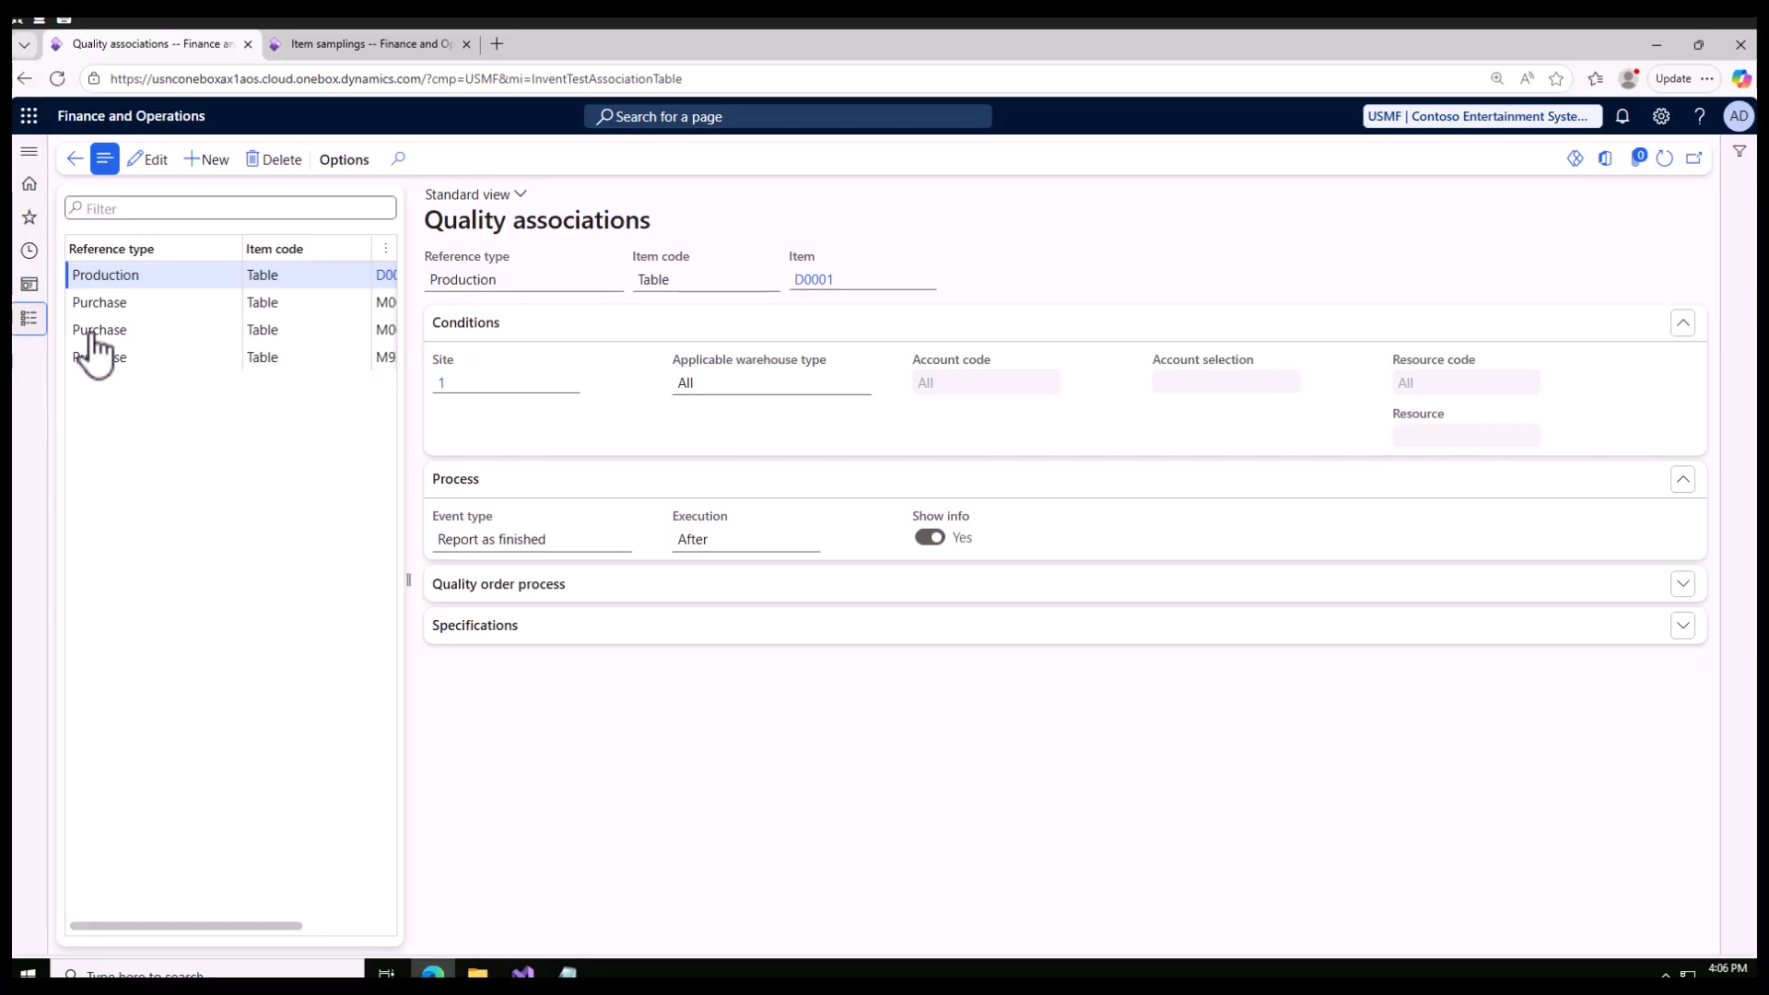
Step: Open the Quality associations page of Inventory management and create a new association with reference type Purchase
{"action": "left_click", "coordinate": [28, 318]}
{"action": "left_click", "coordinate": [659, 361]}
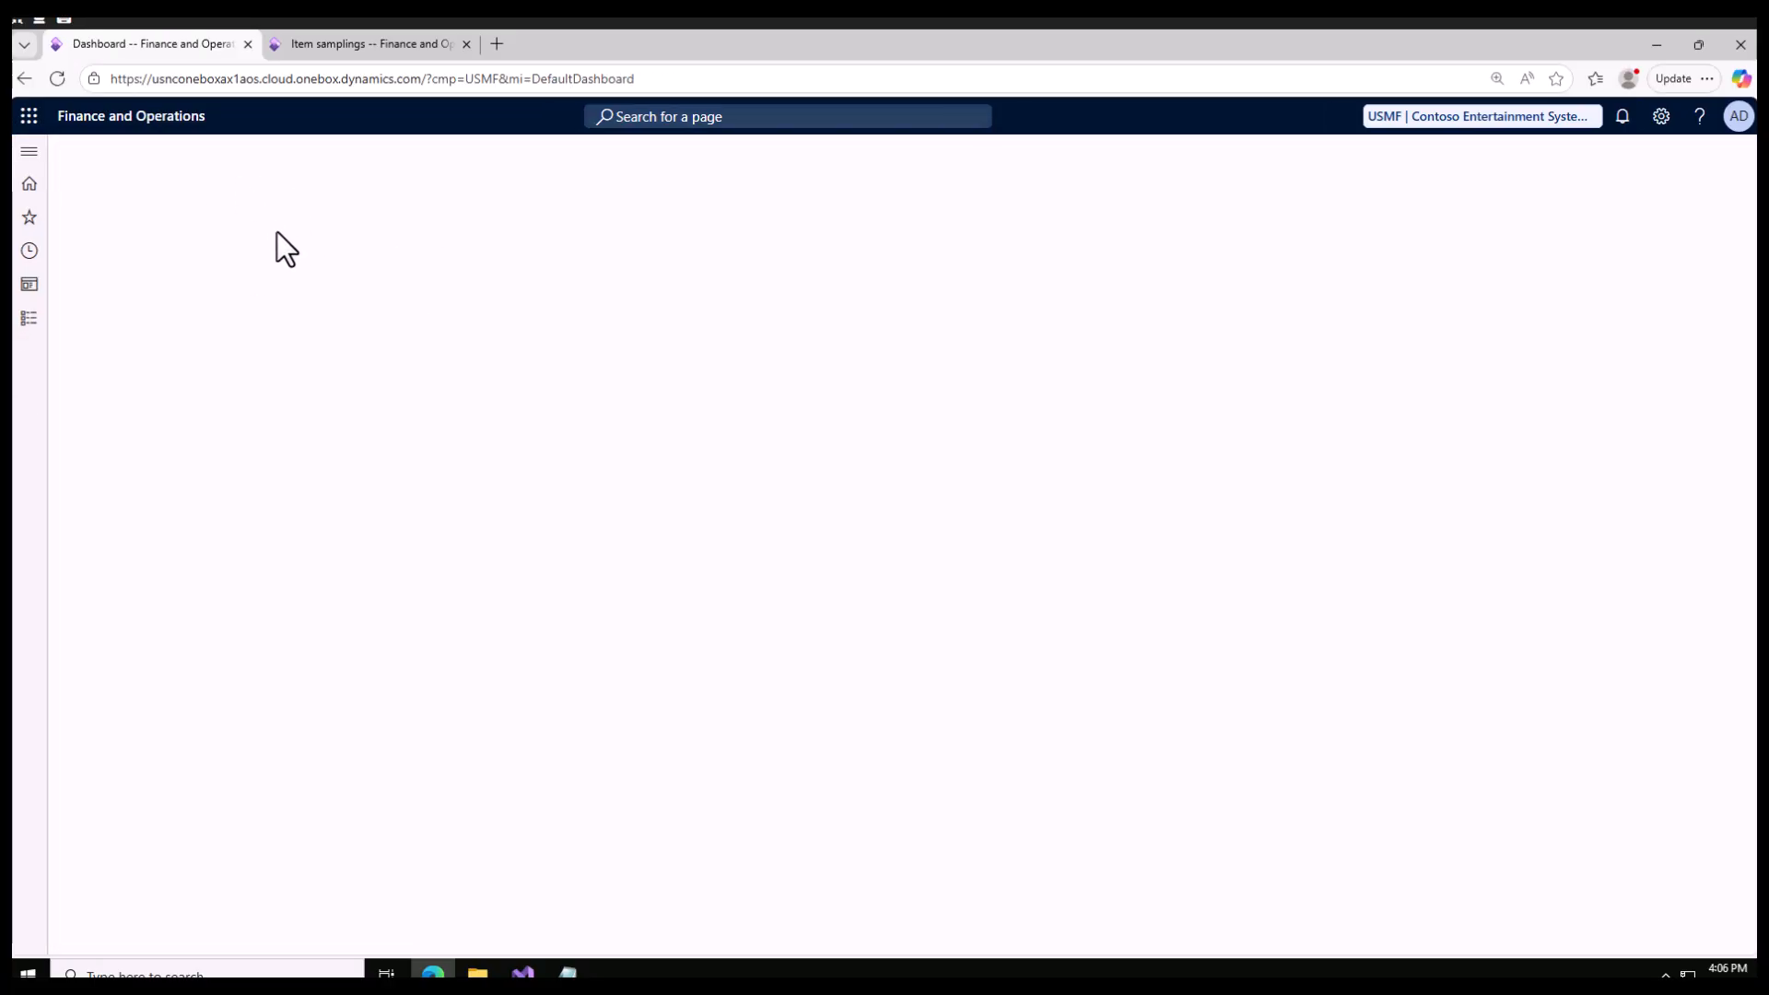
{"action": "left_click", "coordinate": [212, 160]}
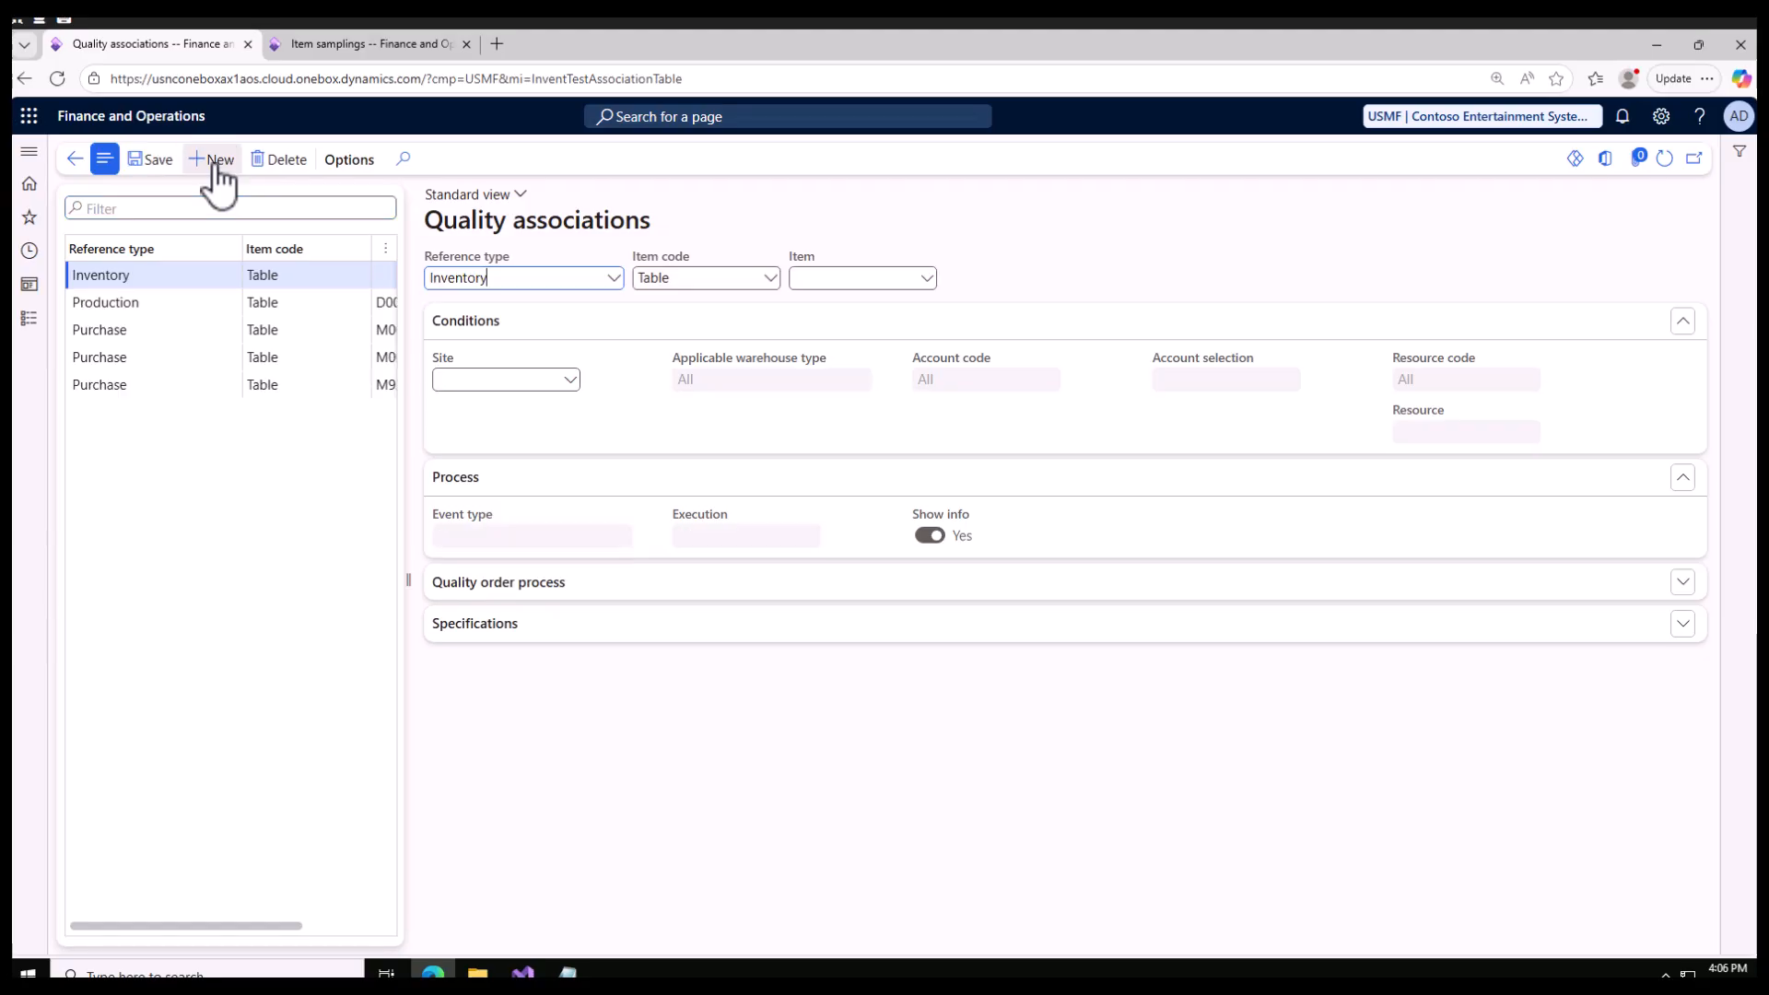
{"action": "left_click", "coordinate": [616, 279]}
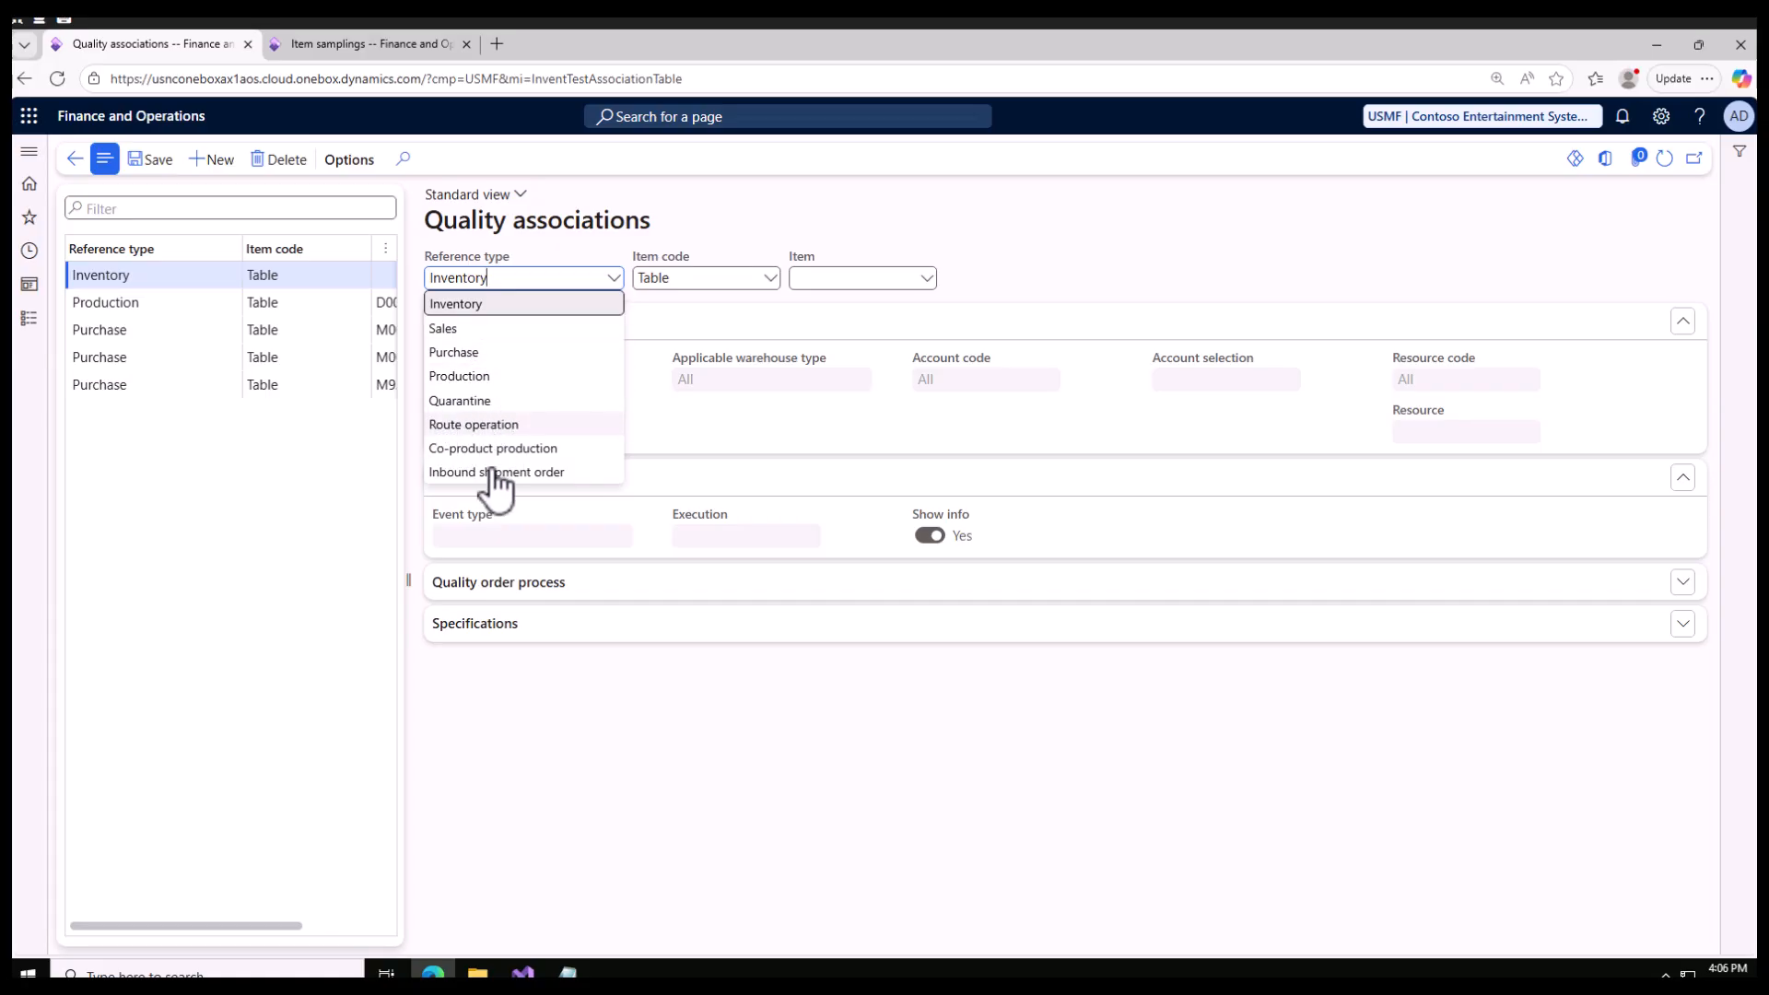
{"action": "left_click", "coordinate": [474, 355]}
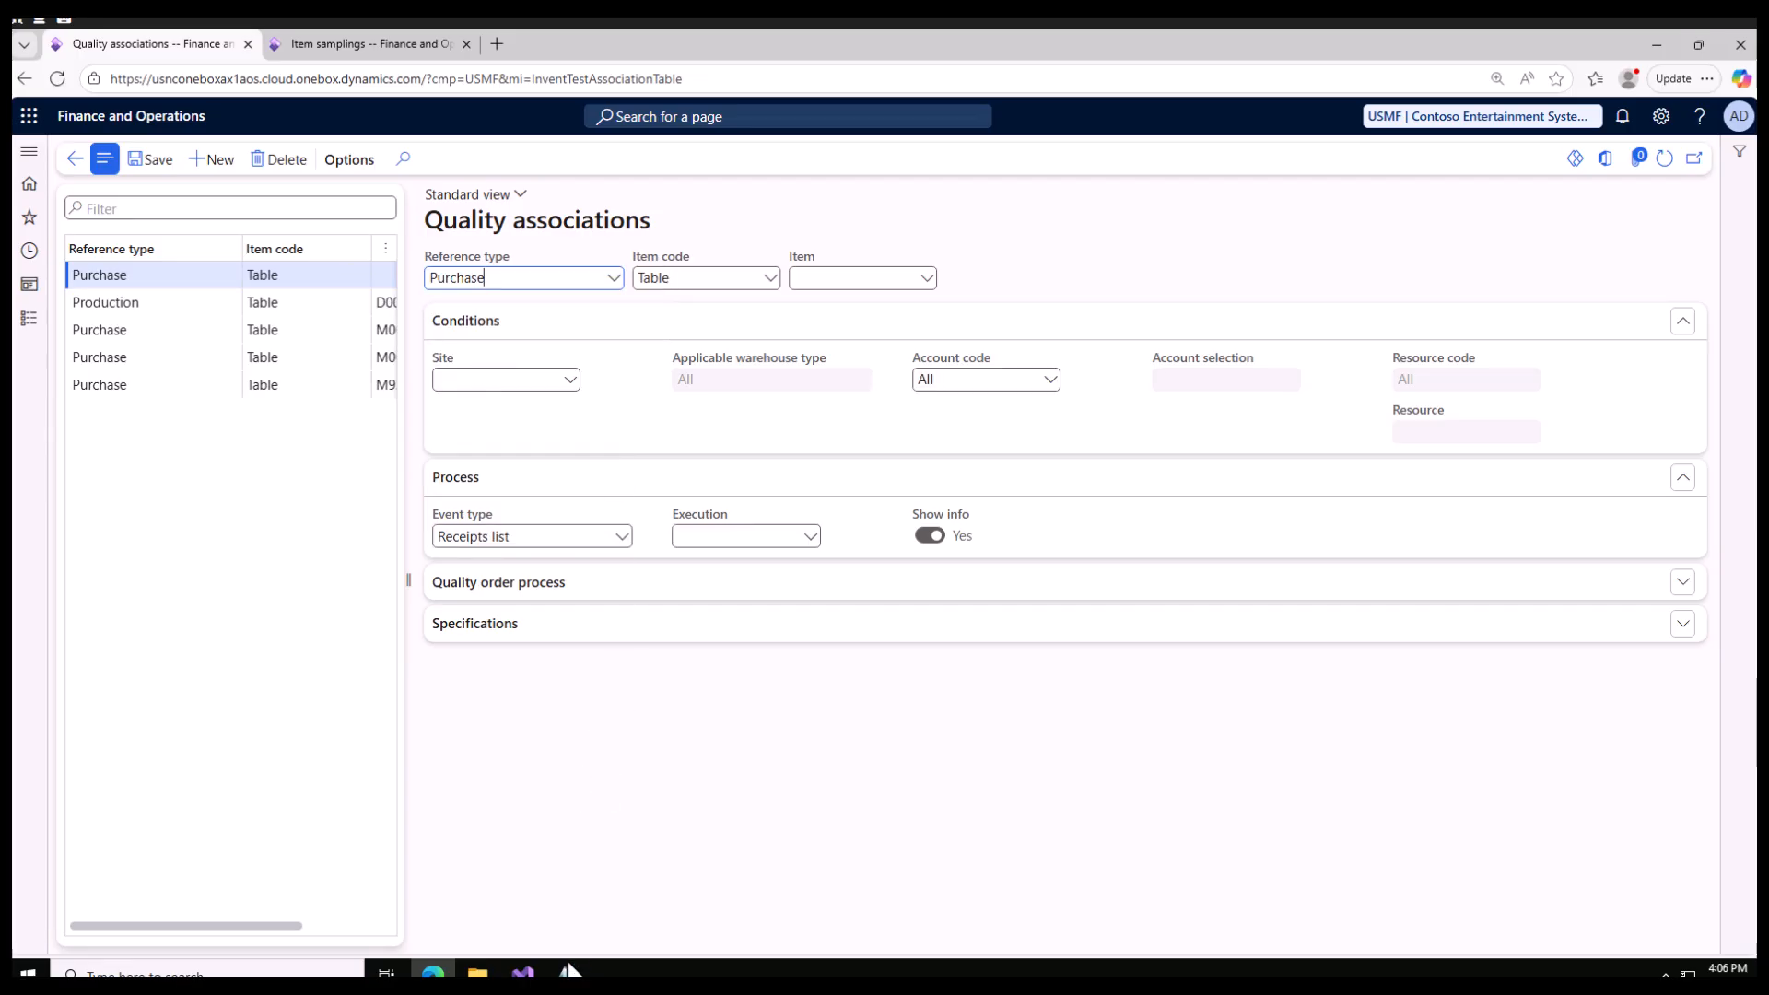
Step: Switch to Notepad to review the noted product, product receipt and quality check requirements, and return to the quality associations
{"action": "left_click", "coordinate": [567, 972]}
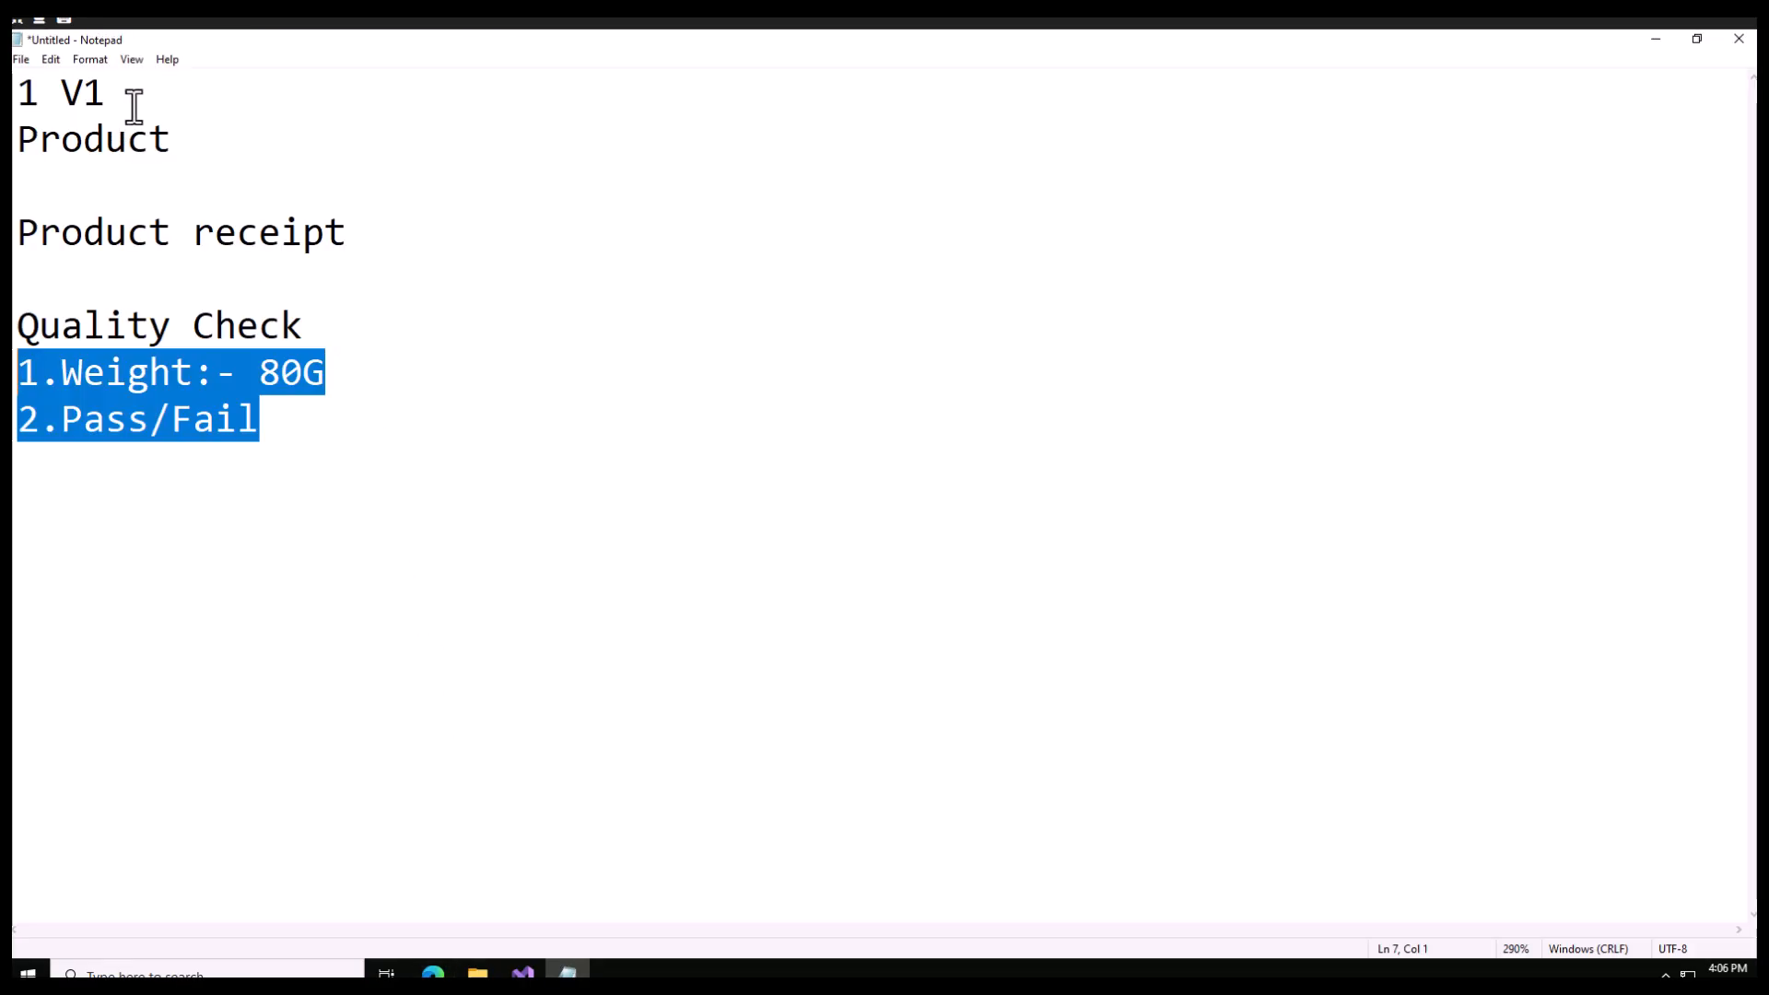
{"action": "left_click_drag", "start_coordinate": [133, 107], "coordinate": [85, 95]}
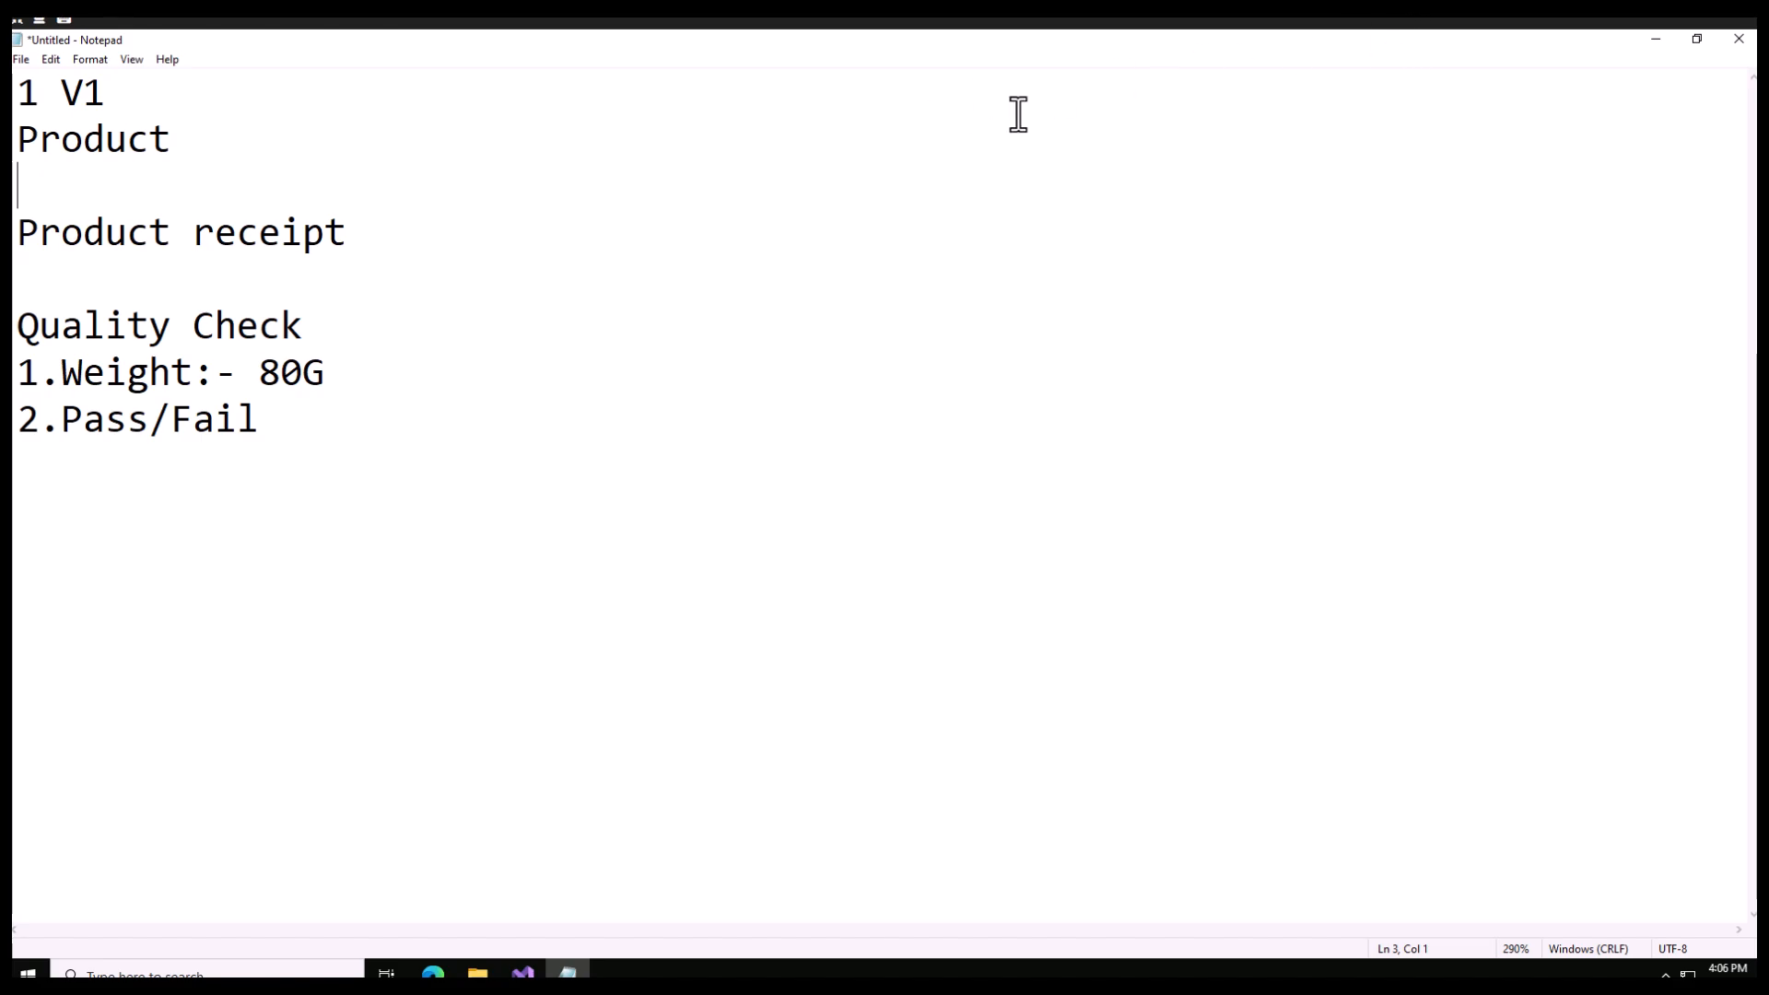
{"action": "left_click", "coordinate": [1656, 41]}
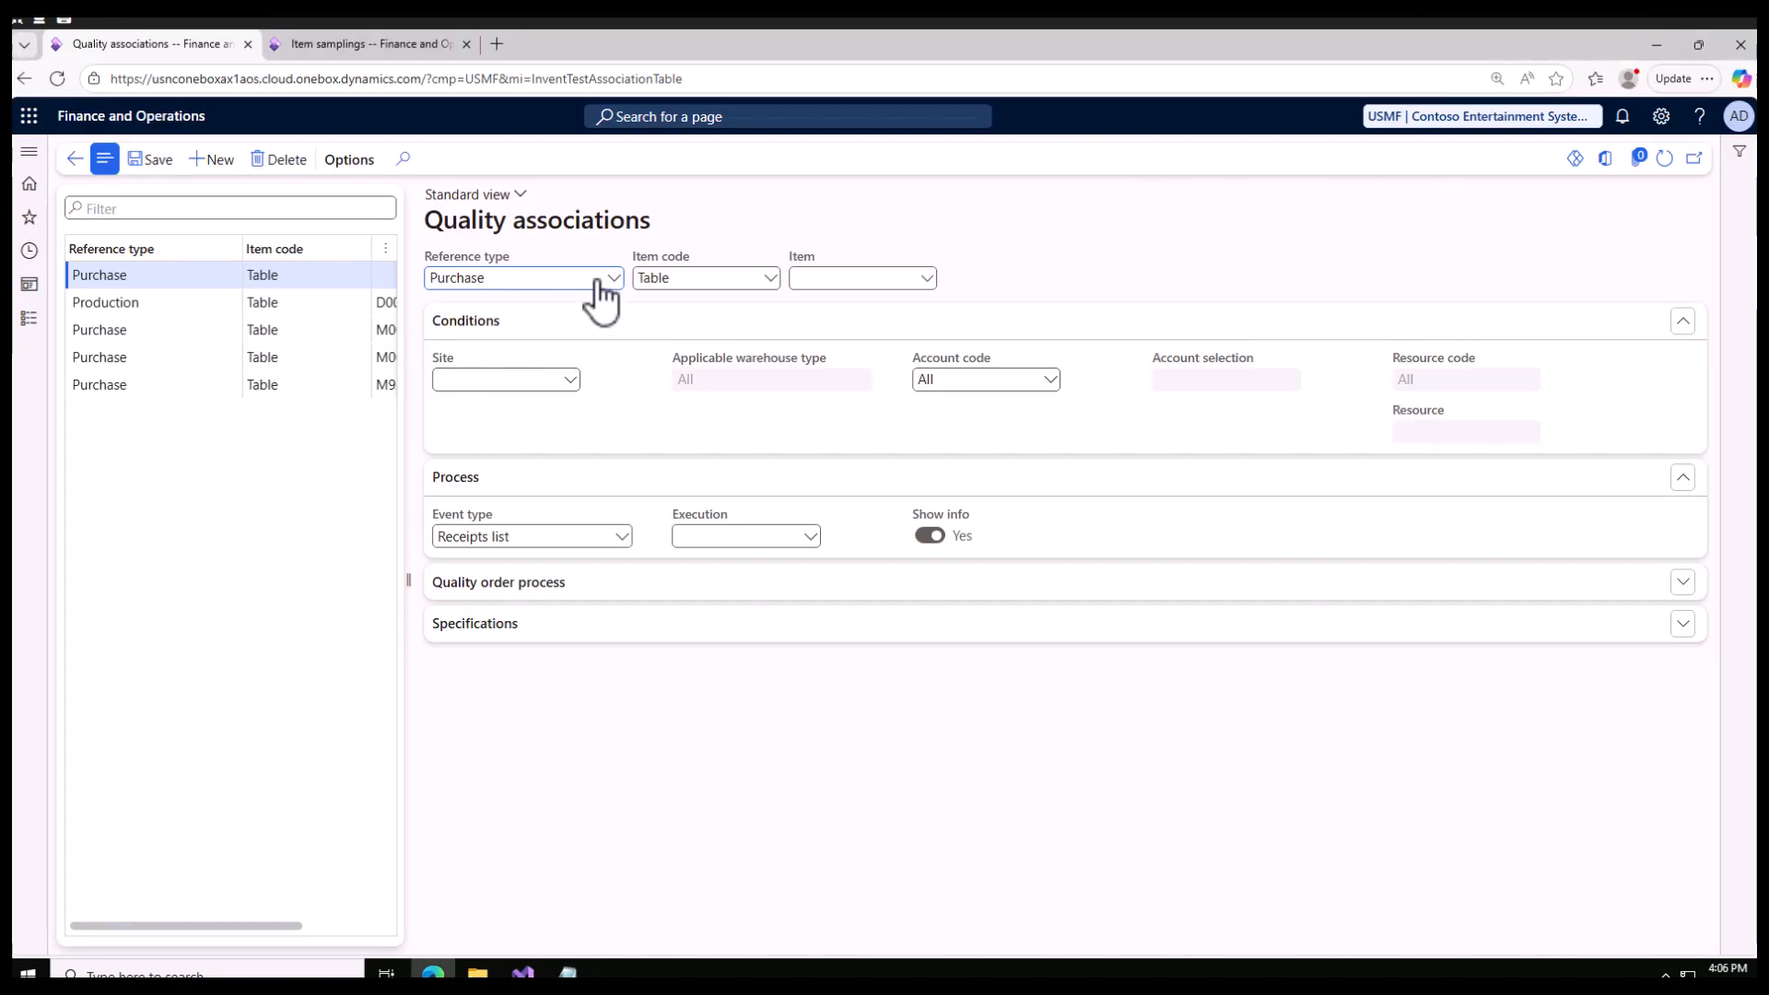
Step: Review the item code options and browse the items available for the new purchase association
{"action": "left_click", "coordinate": [768, 278]}
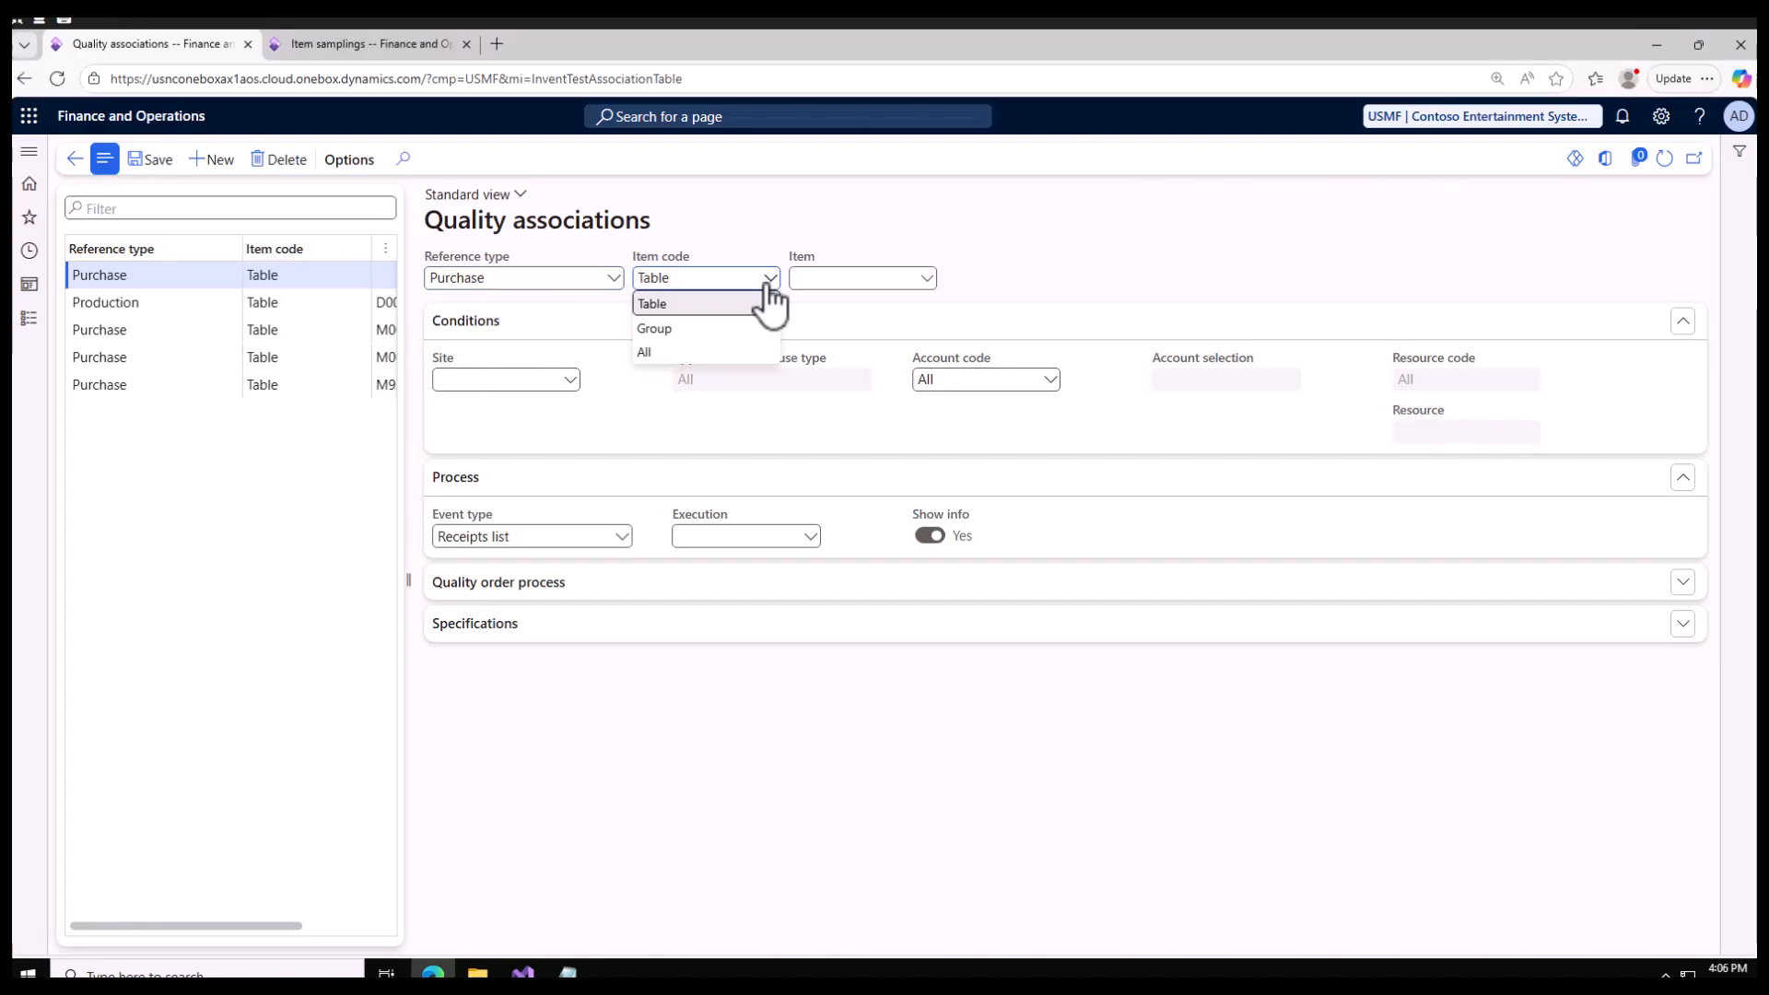
{"action": "left_click", "coordinate": [917, 277]}
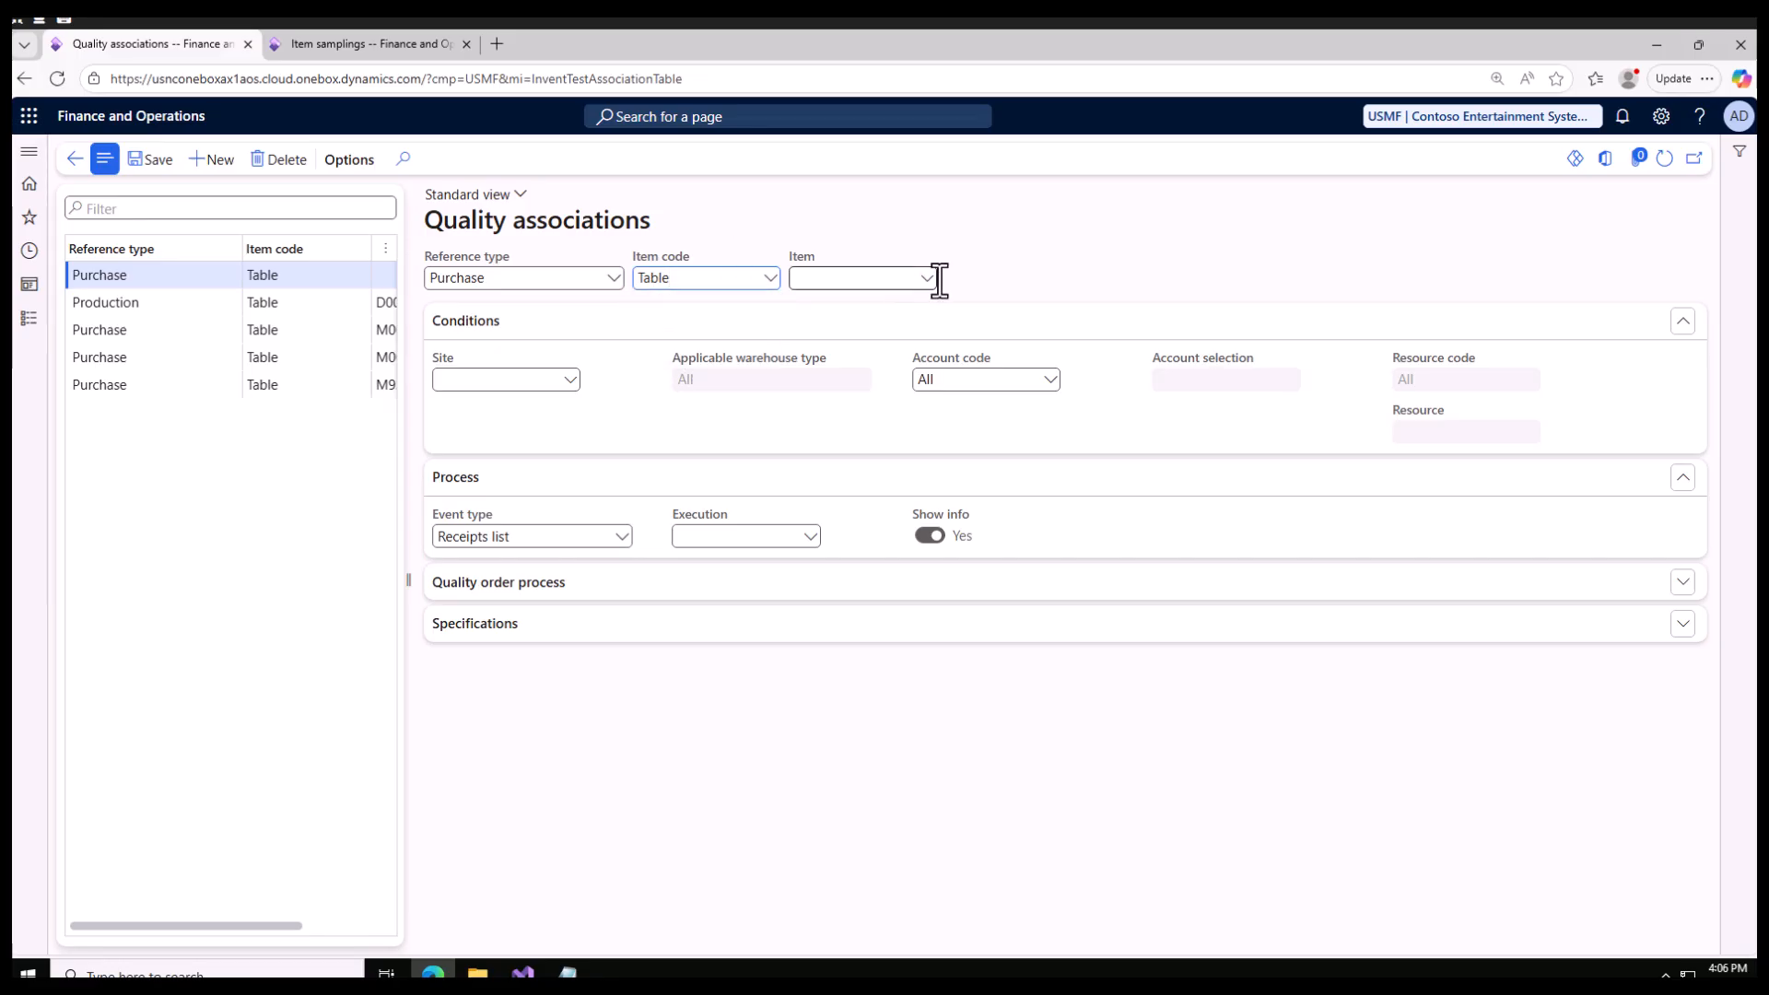
{"action": "left_click", "coordinate": [926, 278]}
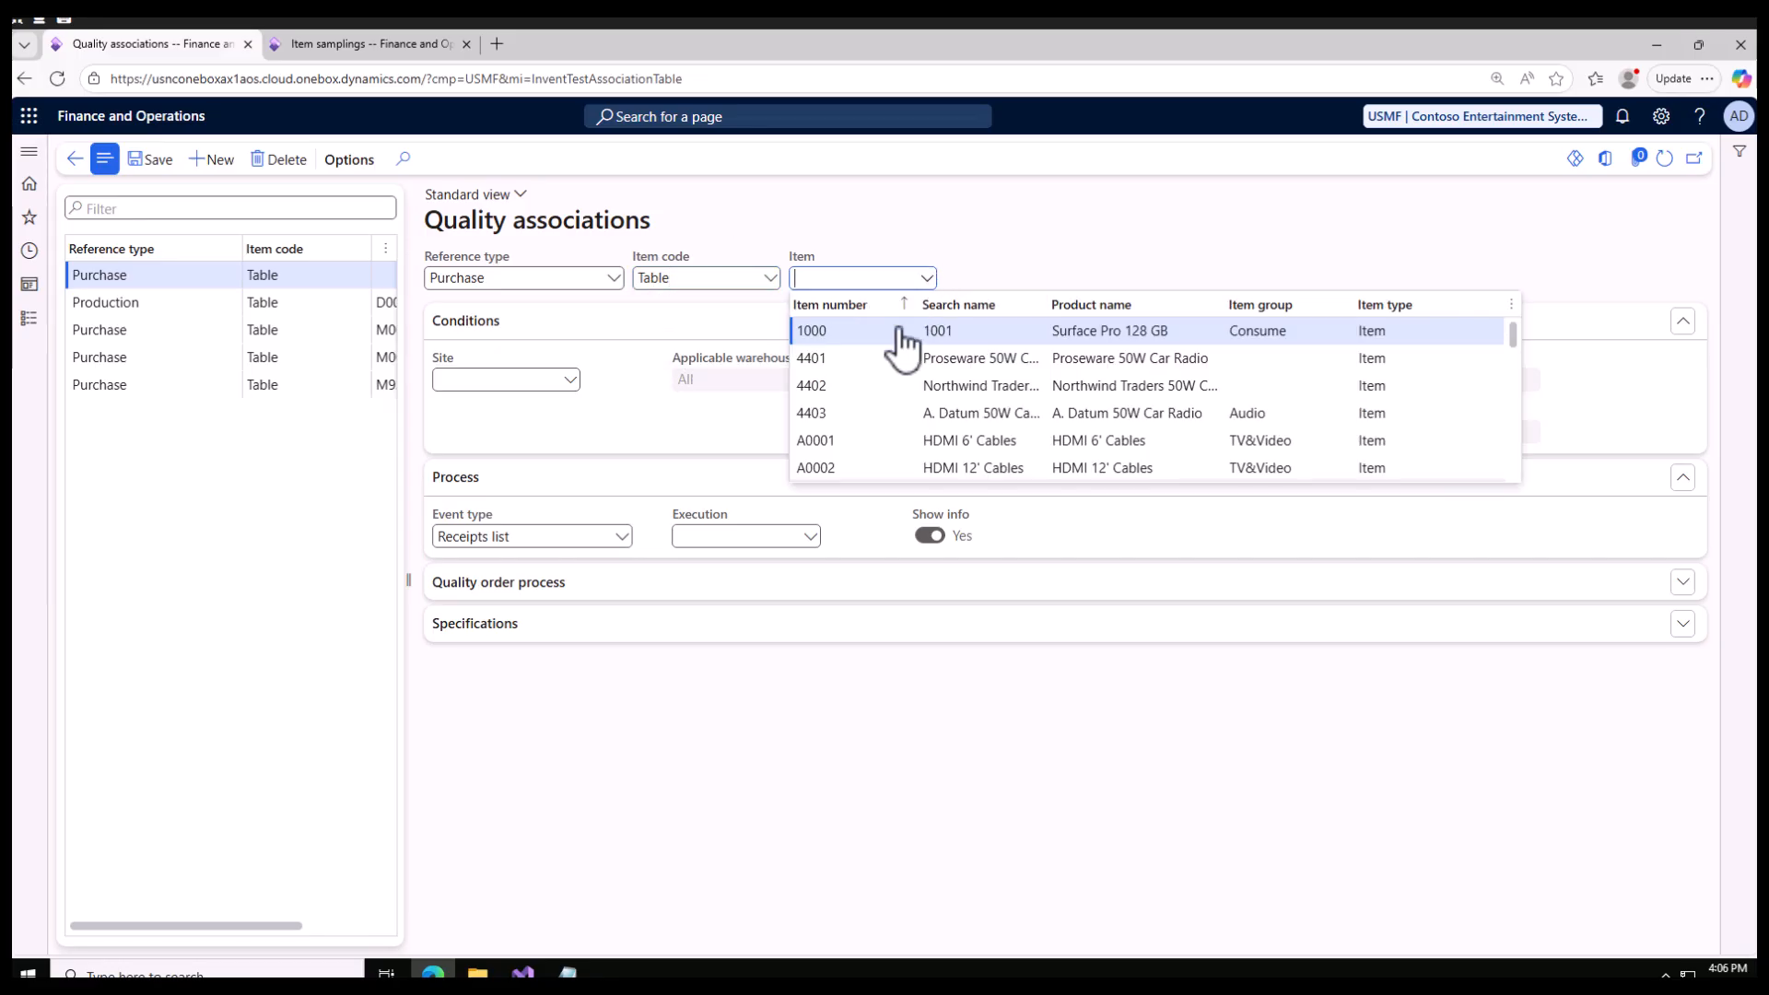
{"action": "scroll", "coordinate": [884, 447], "scroll_direction": "down", "scroll_amount": 3}
{"action": "scroll", "coordinate": [887, 451], "scroll_direction": "down", "scroll_amount": 10}
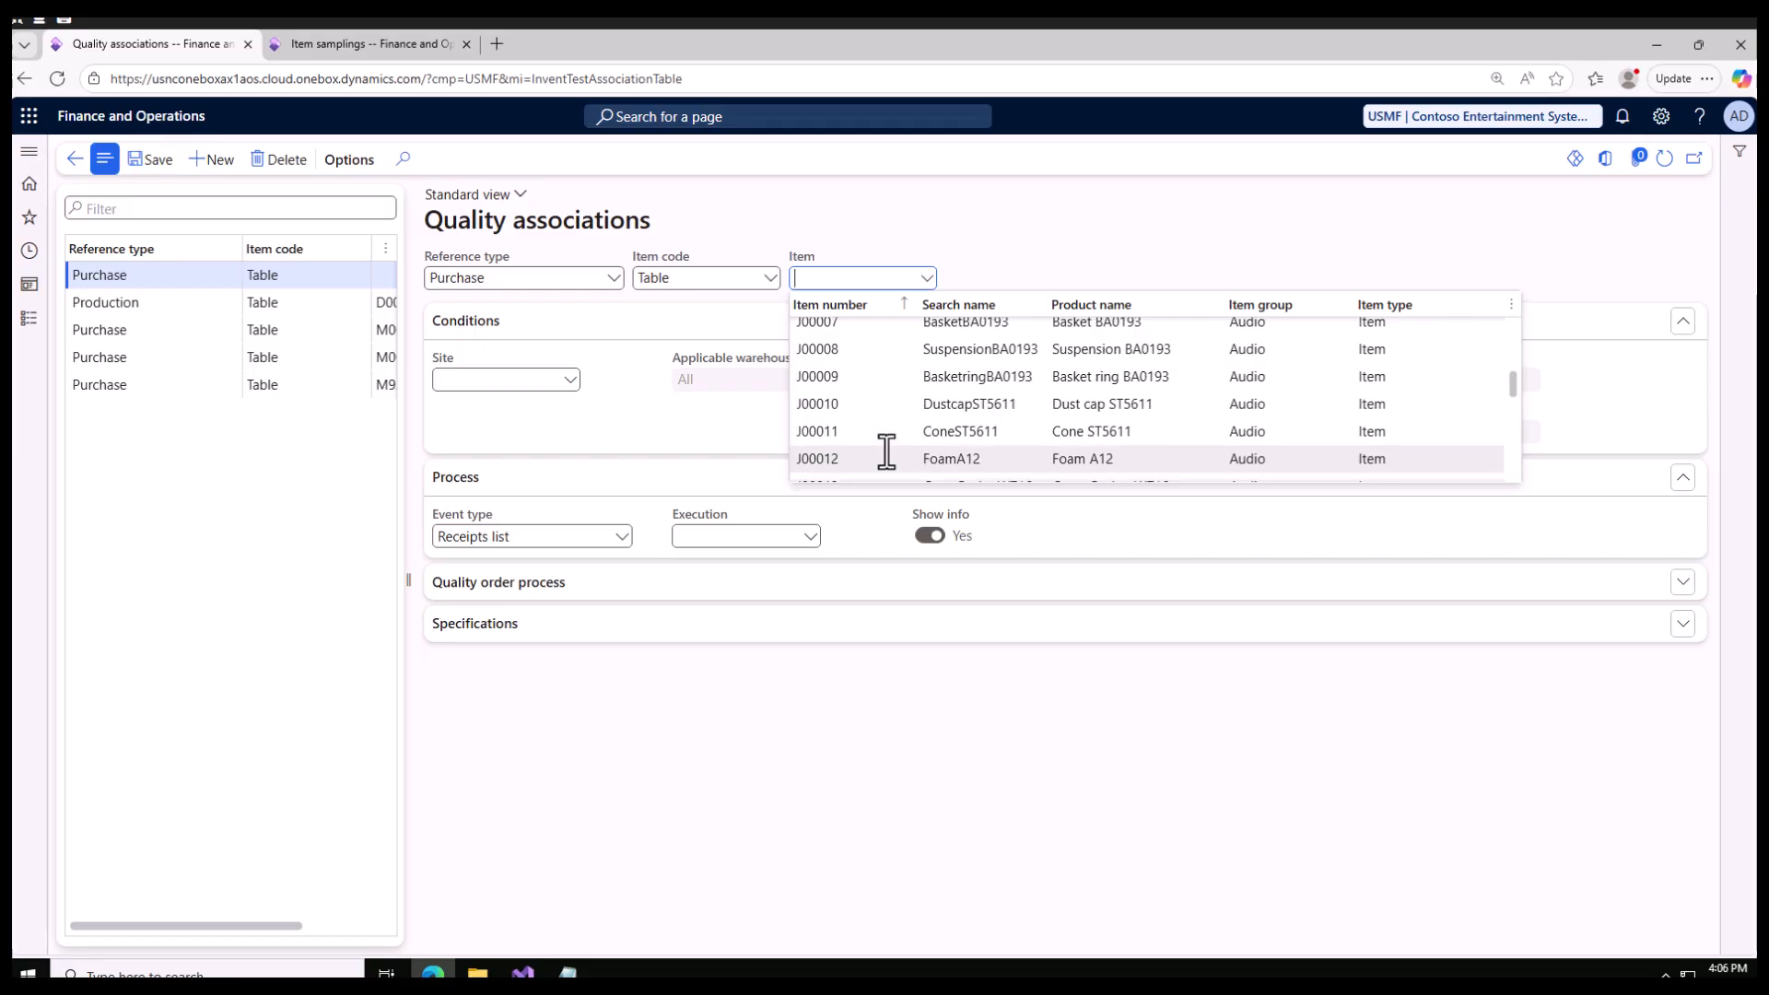
{"action": "left_click", "coordinate": [931, 210]}
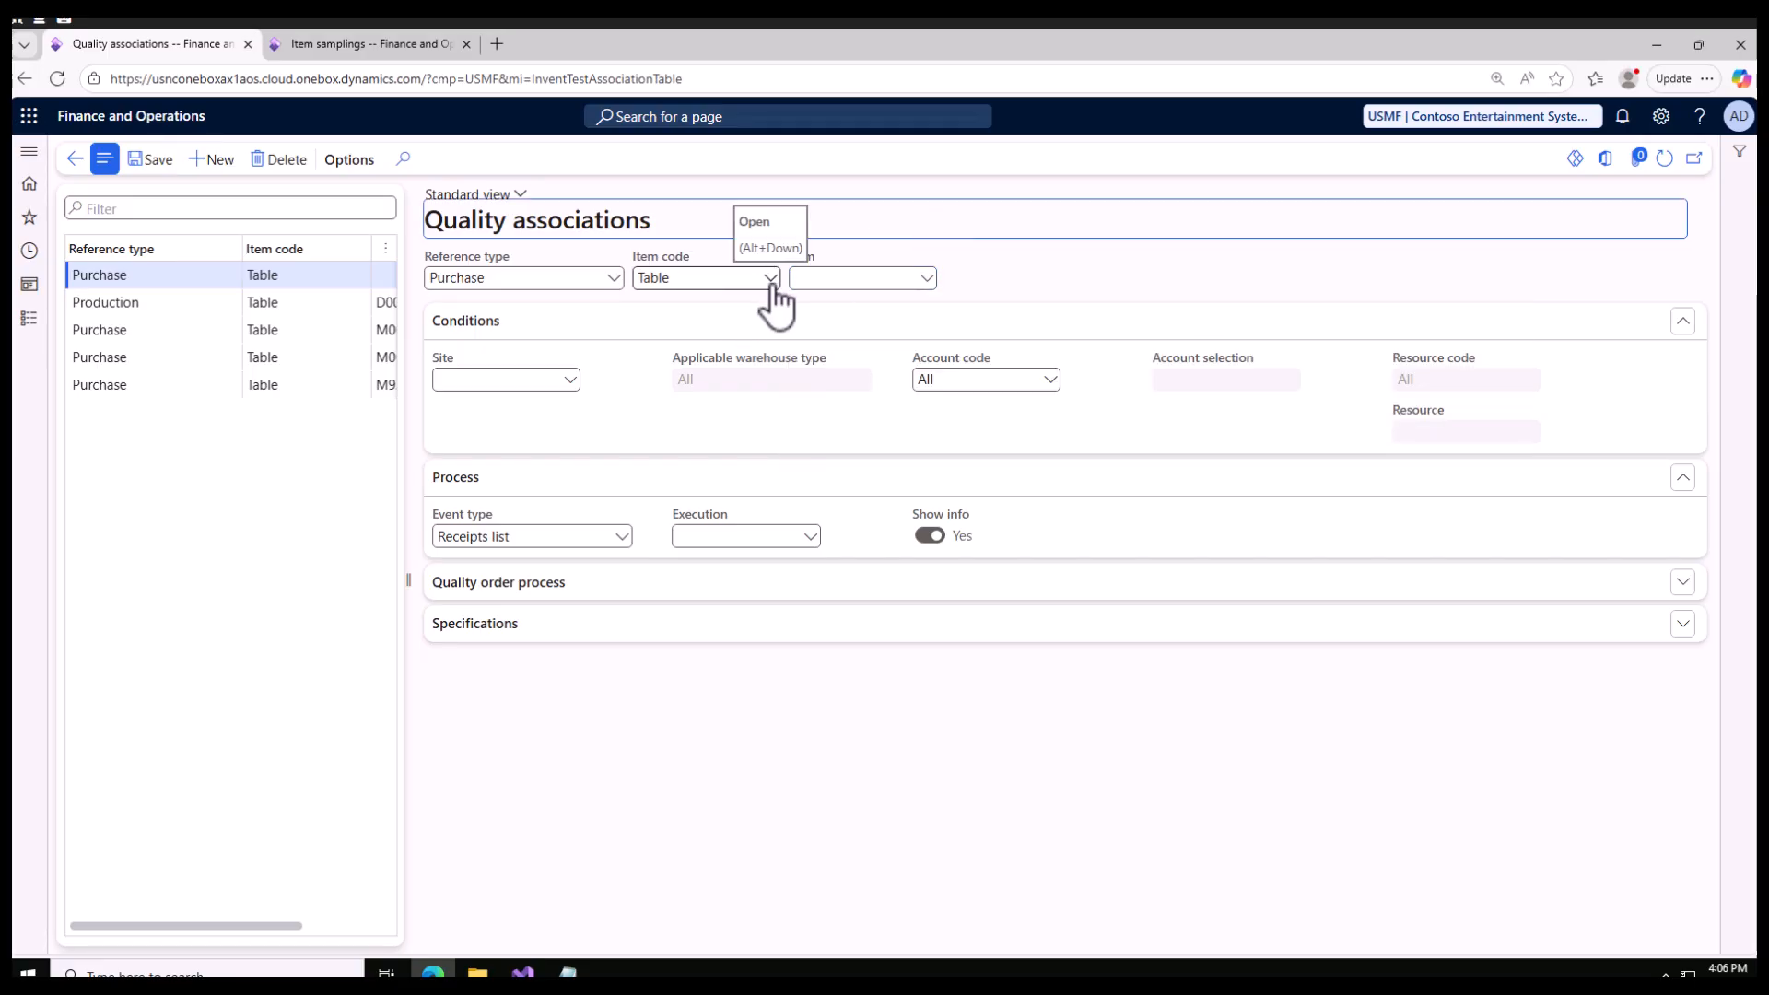
Step: In the second browser tab, create and save a quality group named S Quality Group with the description Quality Group
{"action": "left_click", "coordinate": [331, 44]}
{"action": "left_click", "coordinate": [29, 321]}
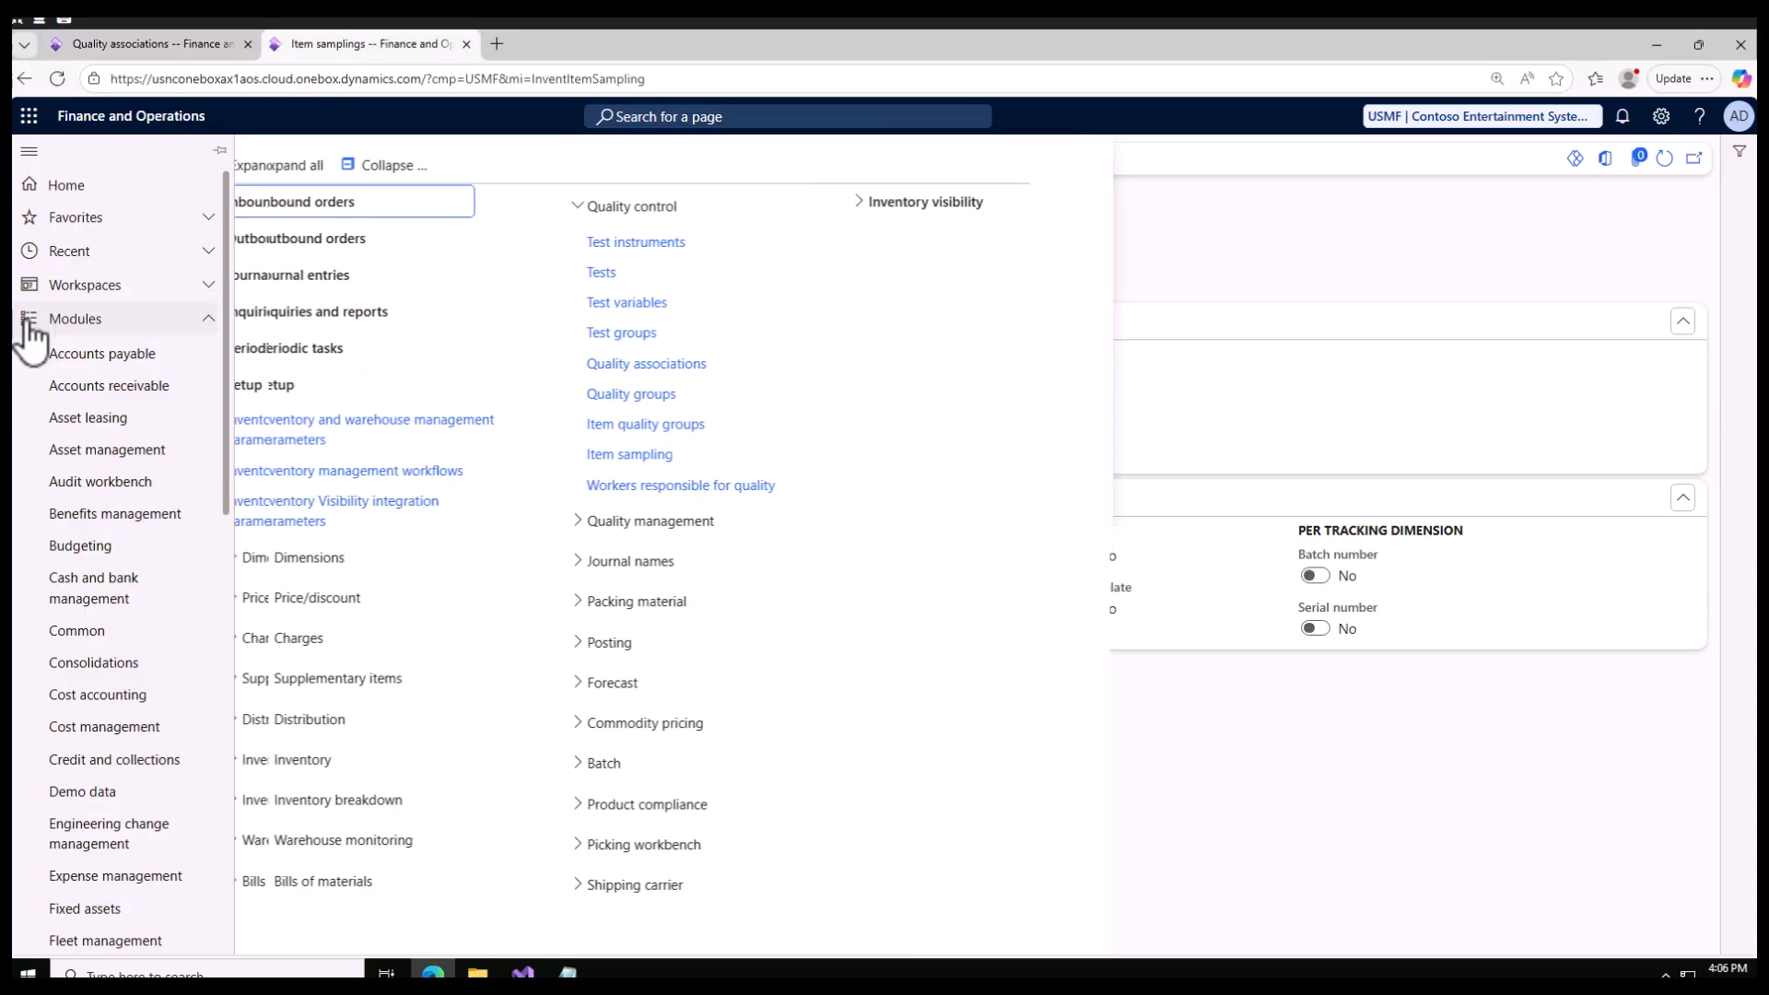
{"action": "left_click", "coordinate": [662, 420]}
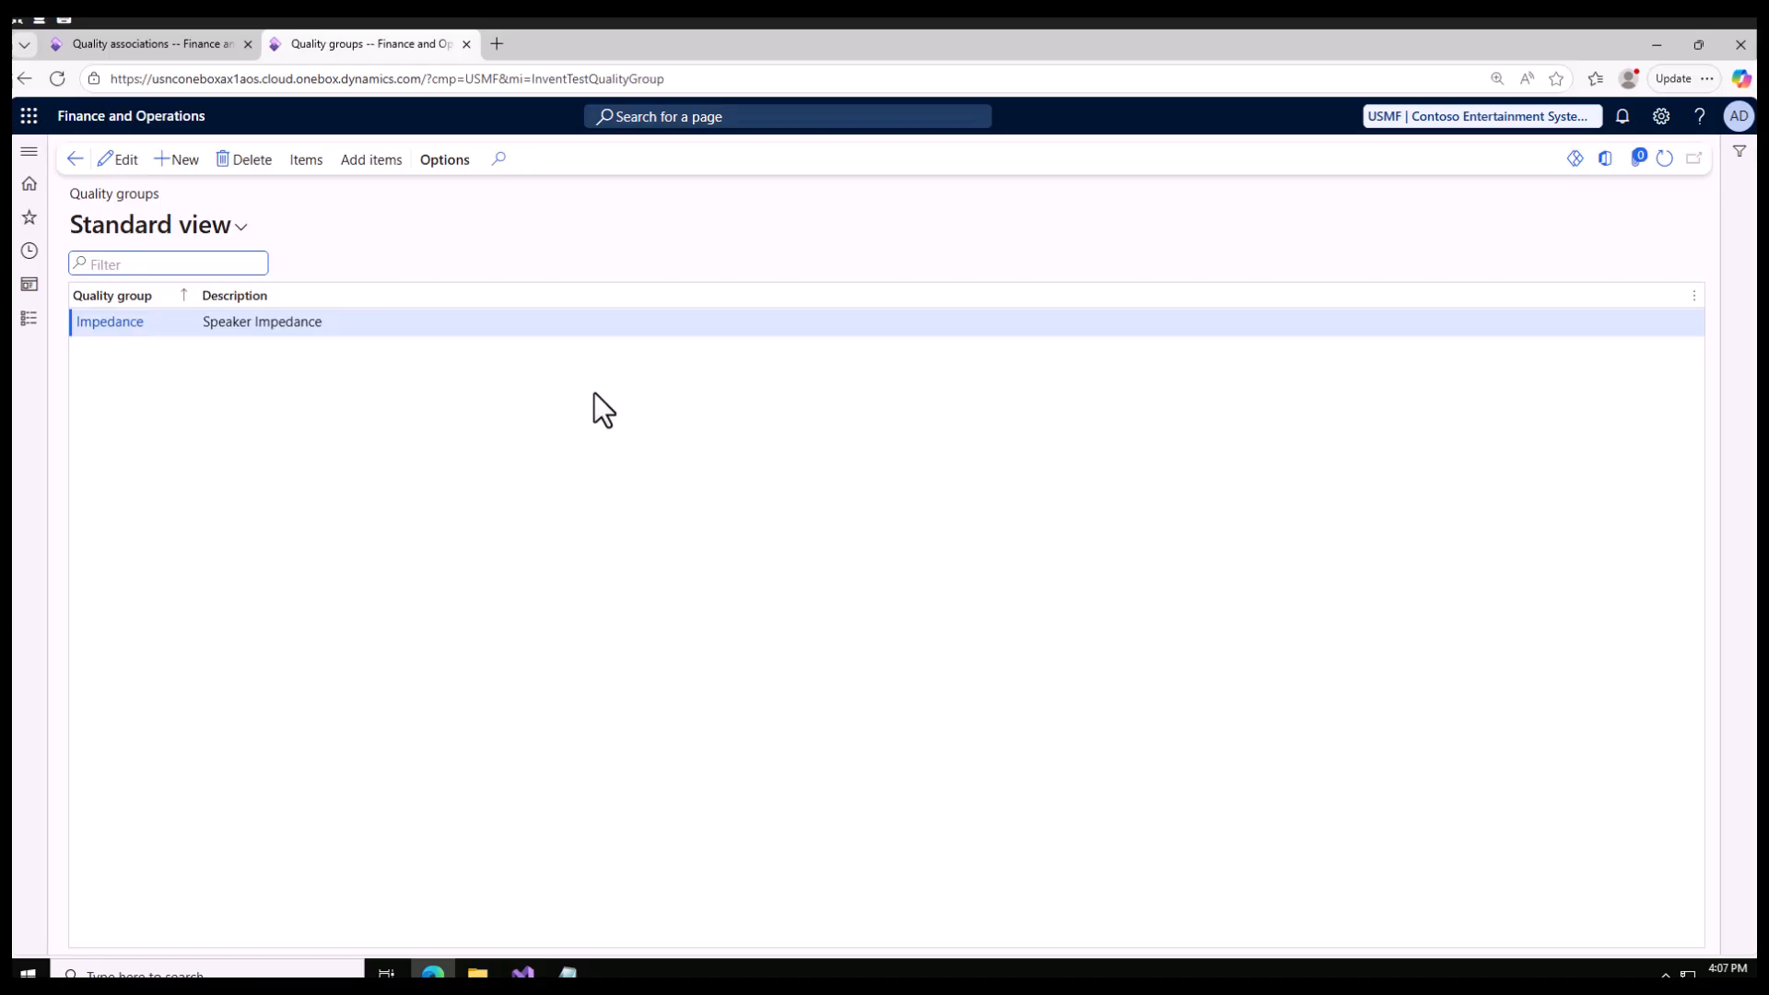
{"action": "left_click", "coordinate": [187, 162]}
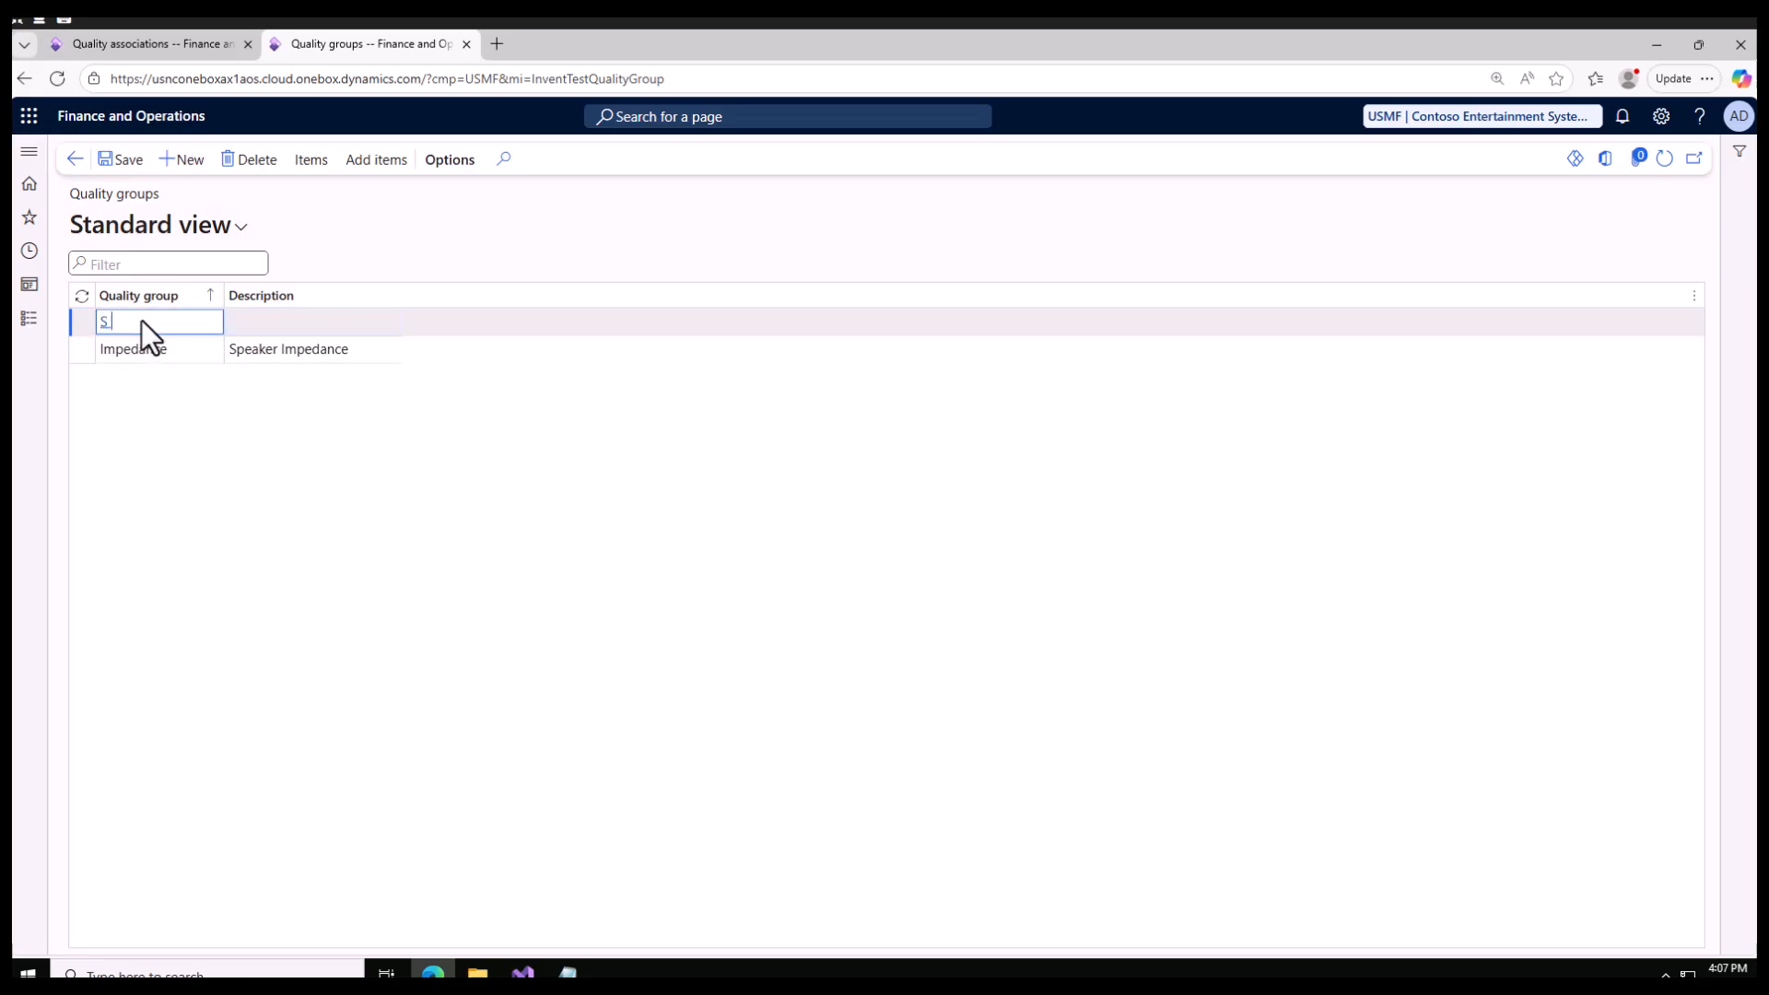
{"action": "type", "text": "S Quality Group"}
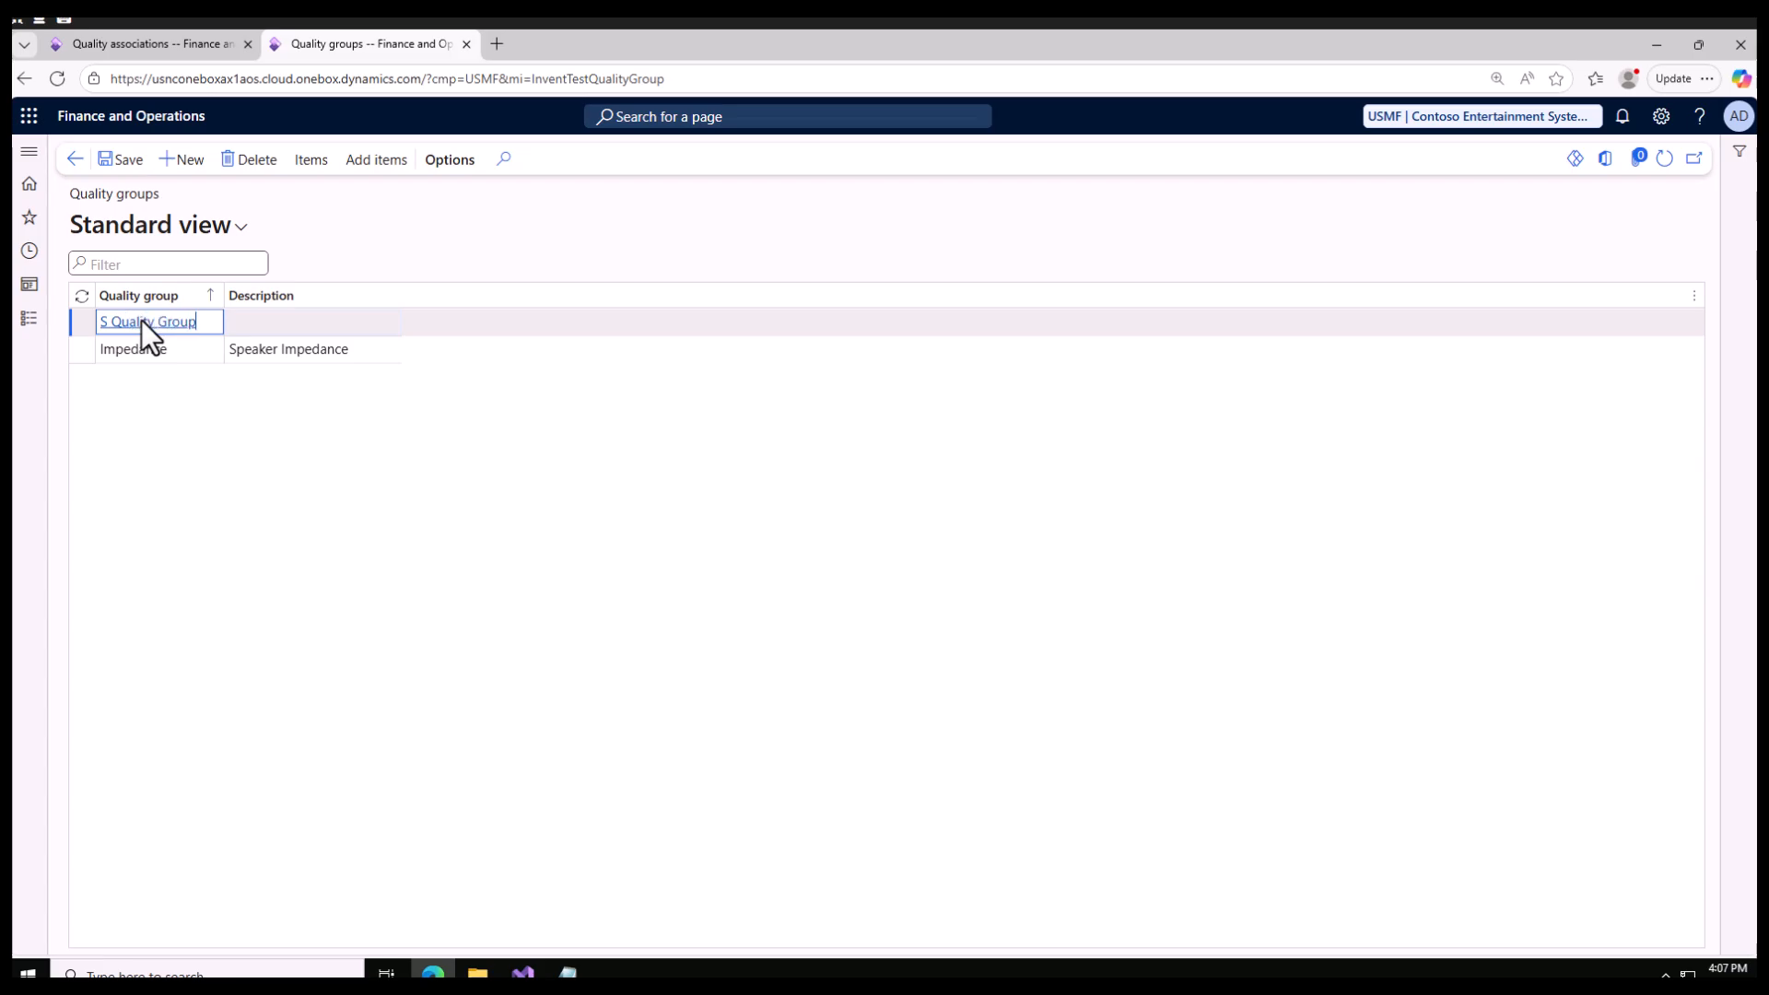
{"action": "left_click", "coordinate": [309, 322]}
{"action": "type", "text": "Quality Group"}
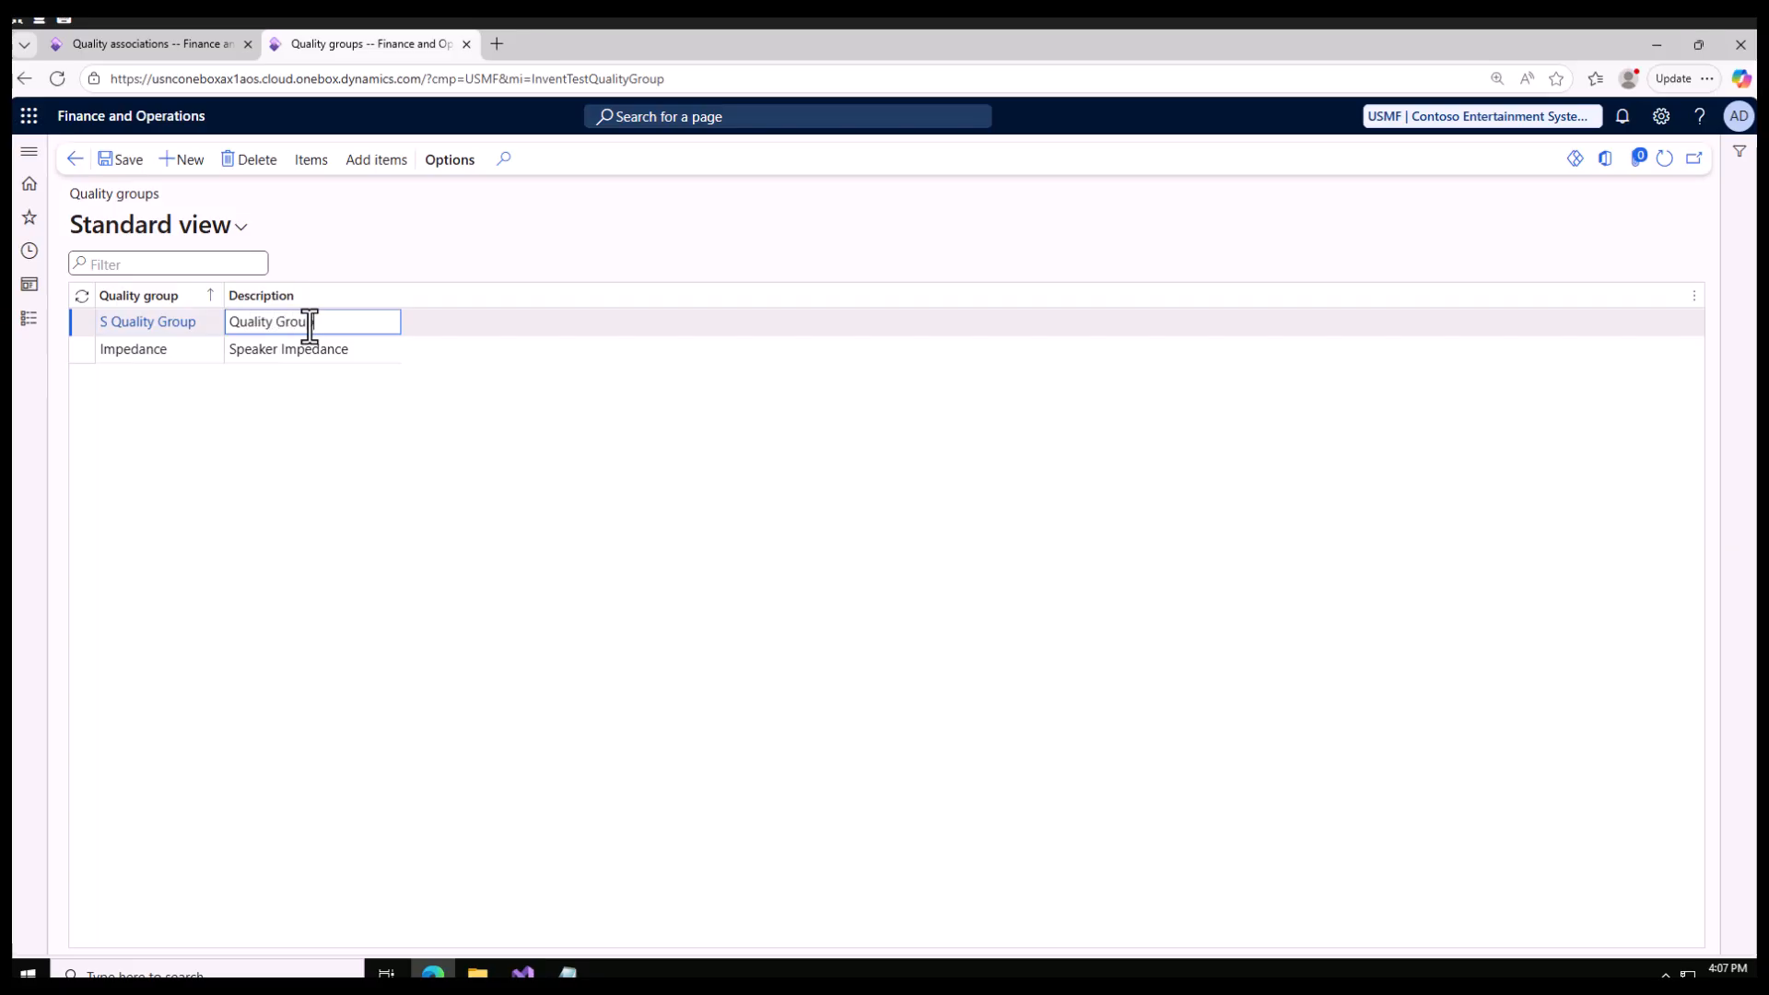
{"action": "left_click", "coordinate": [121, 160]}
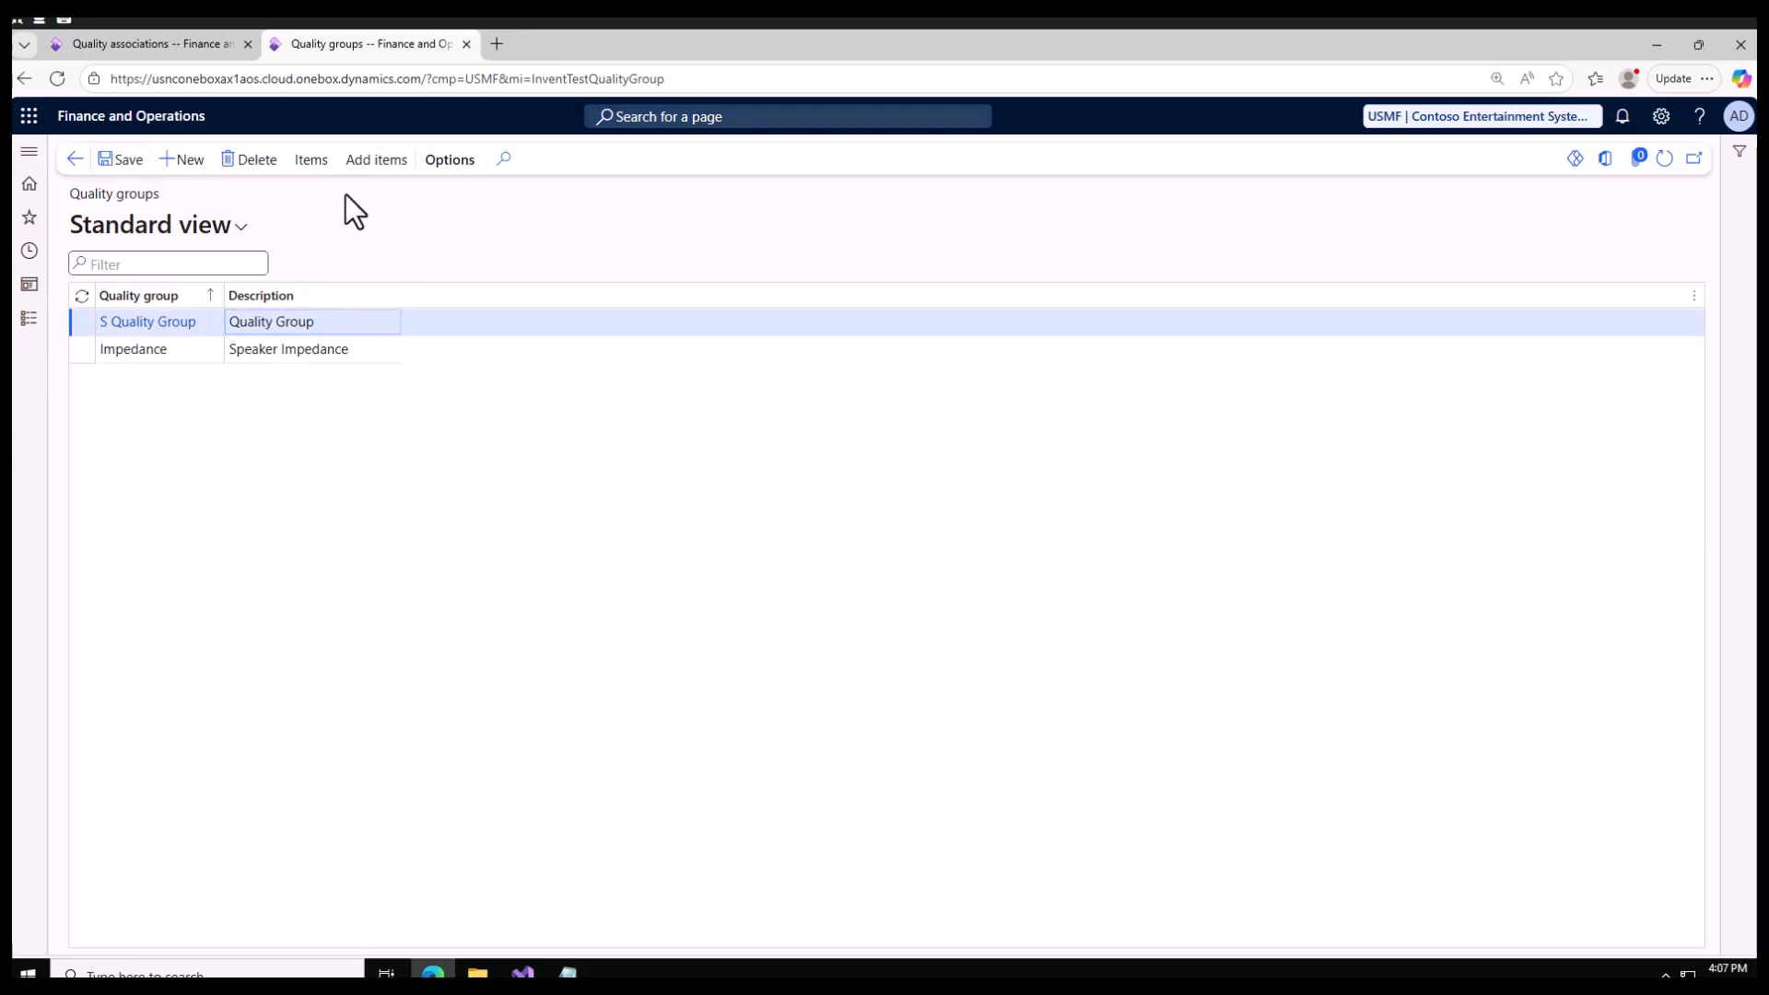
Step: Add the item D365 Product to S Quality Group and return to the quality groups list
{"action": "left_click", "coordinate": [311, 162]}
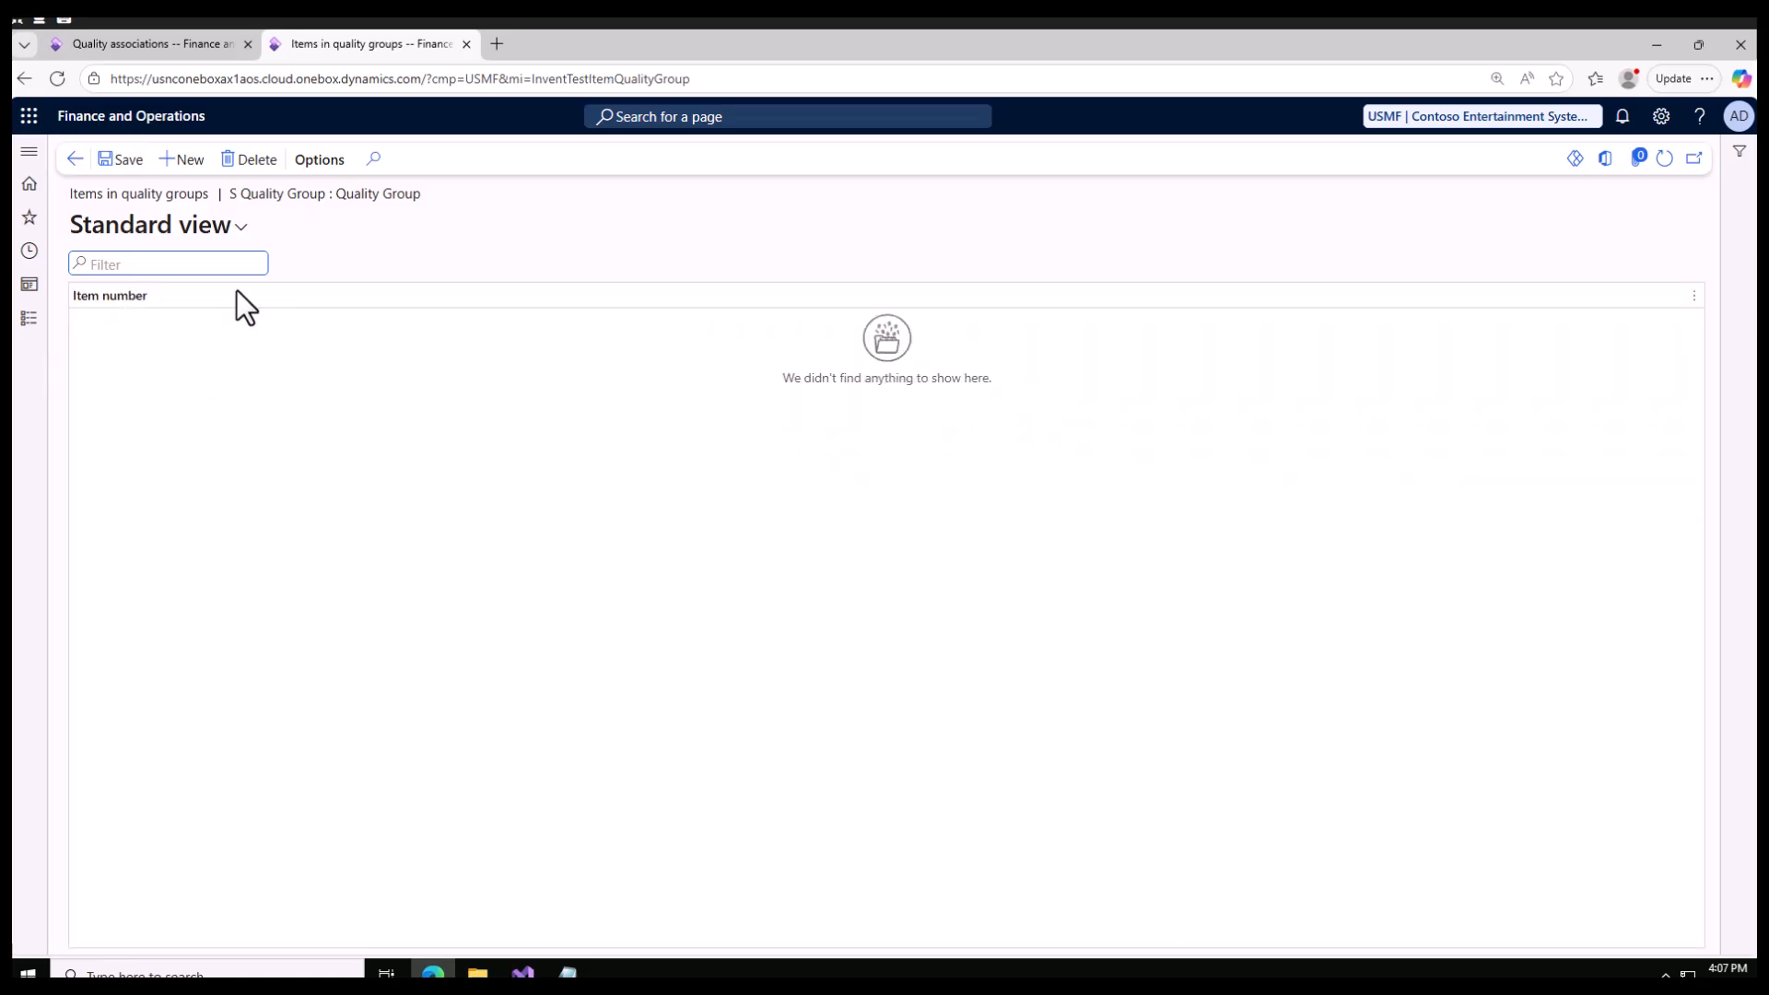
{"action": "left_click", "coordinate": [180, 156]}
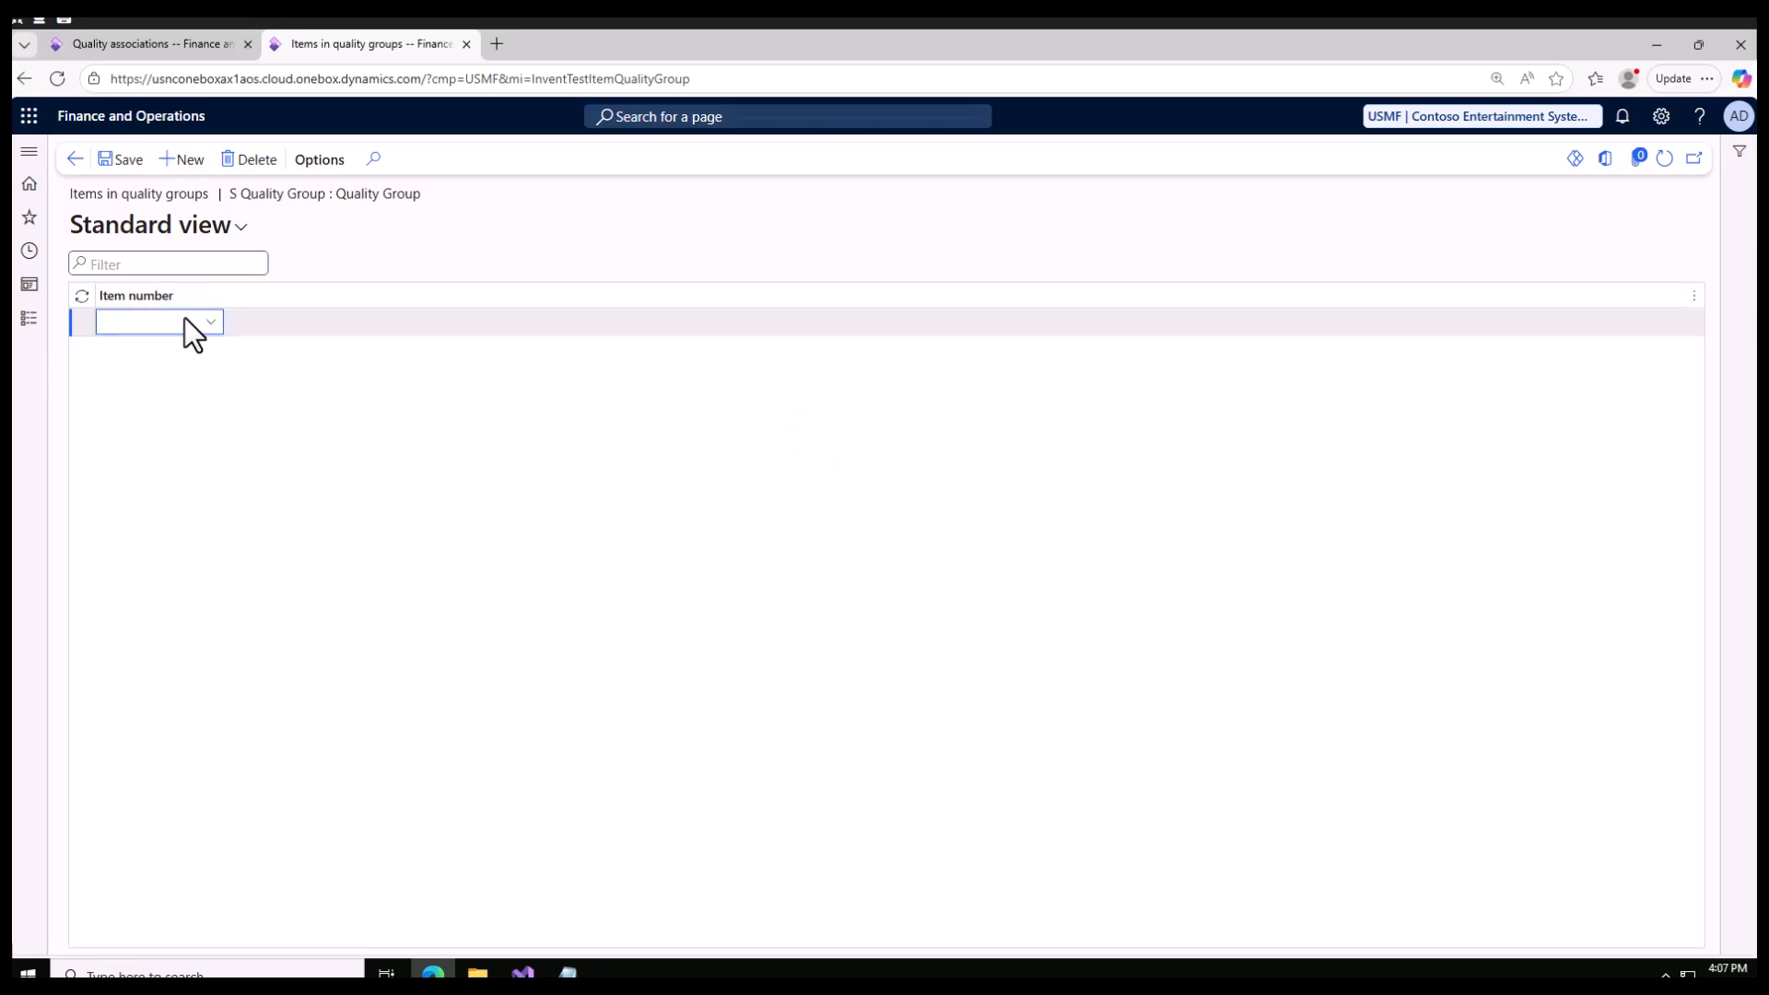
{"action": "type", "text": "d36"}
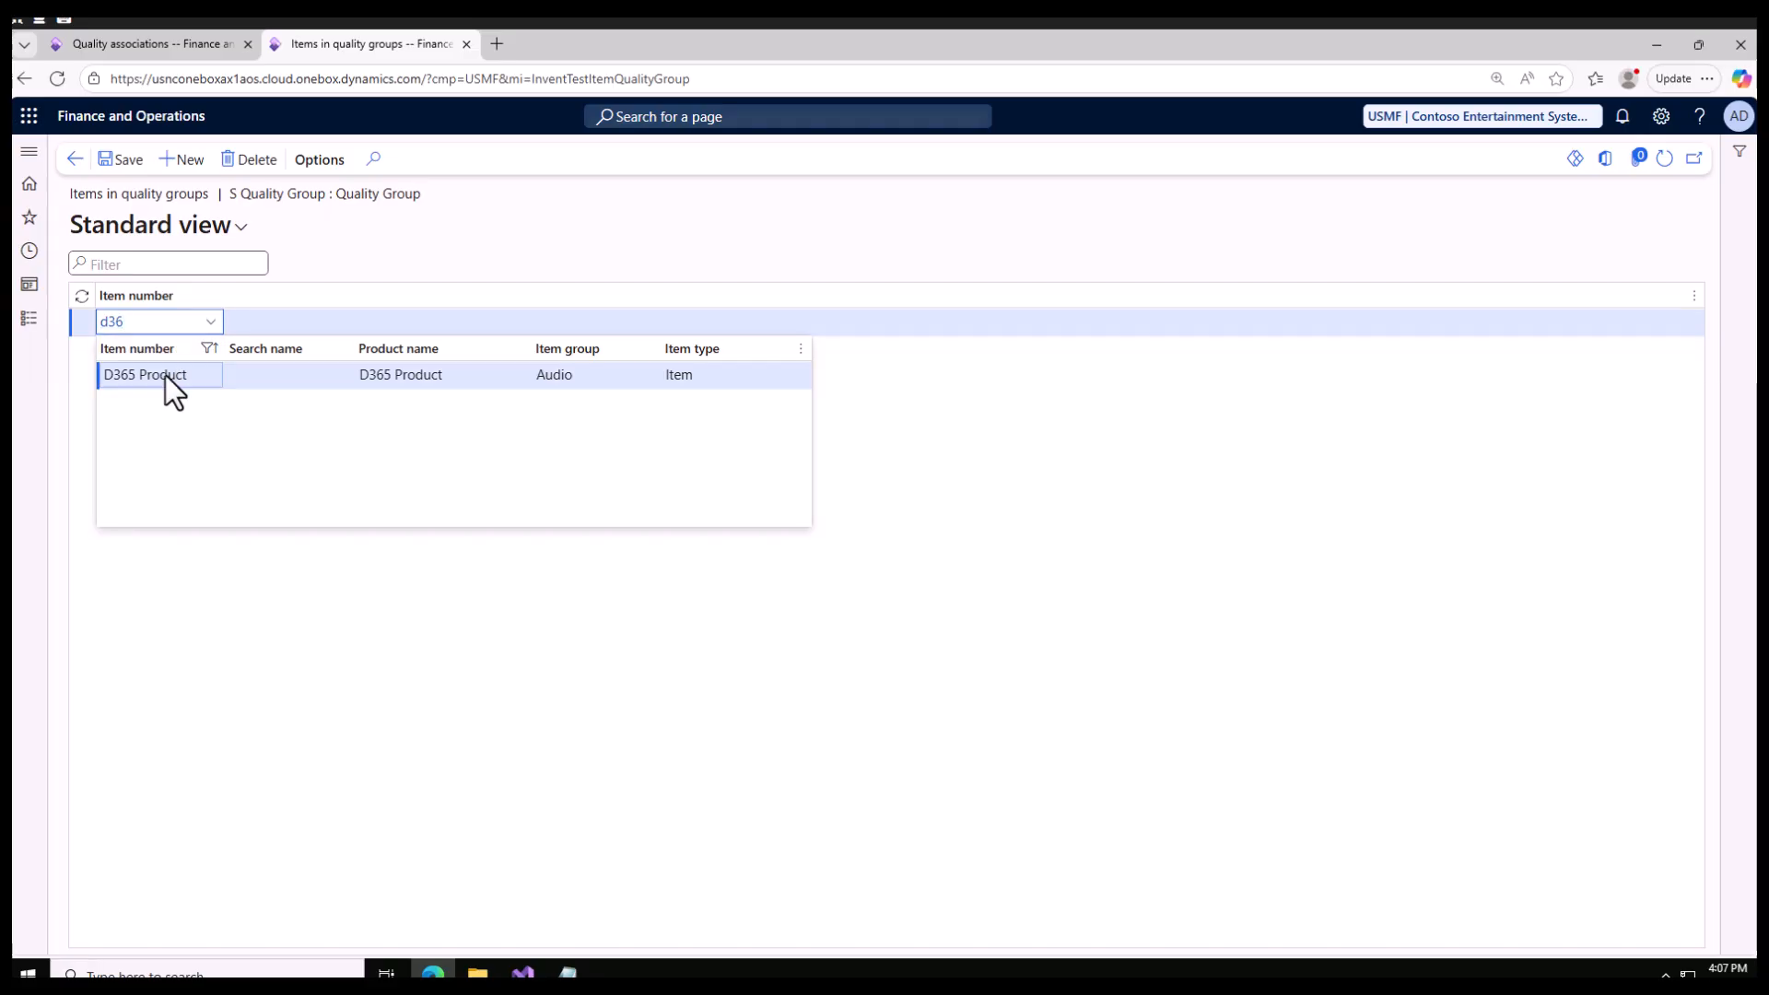
{"action": "left_click", "coordinate": [164, 374]}
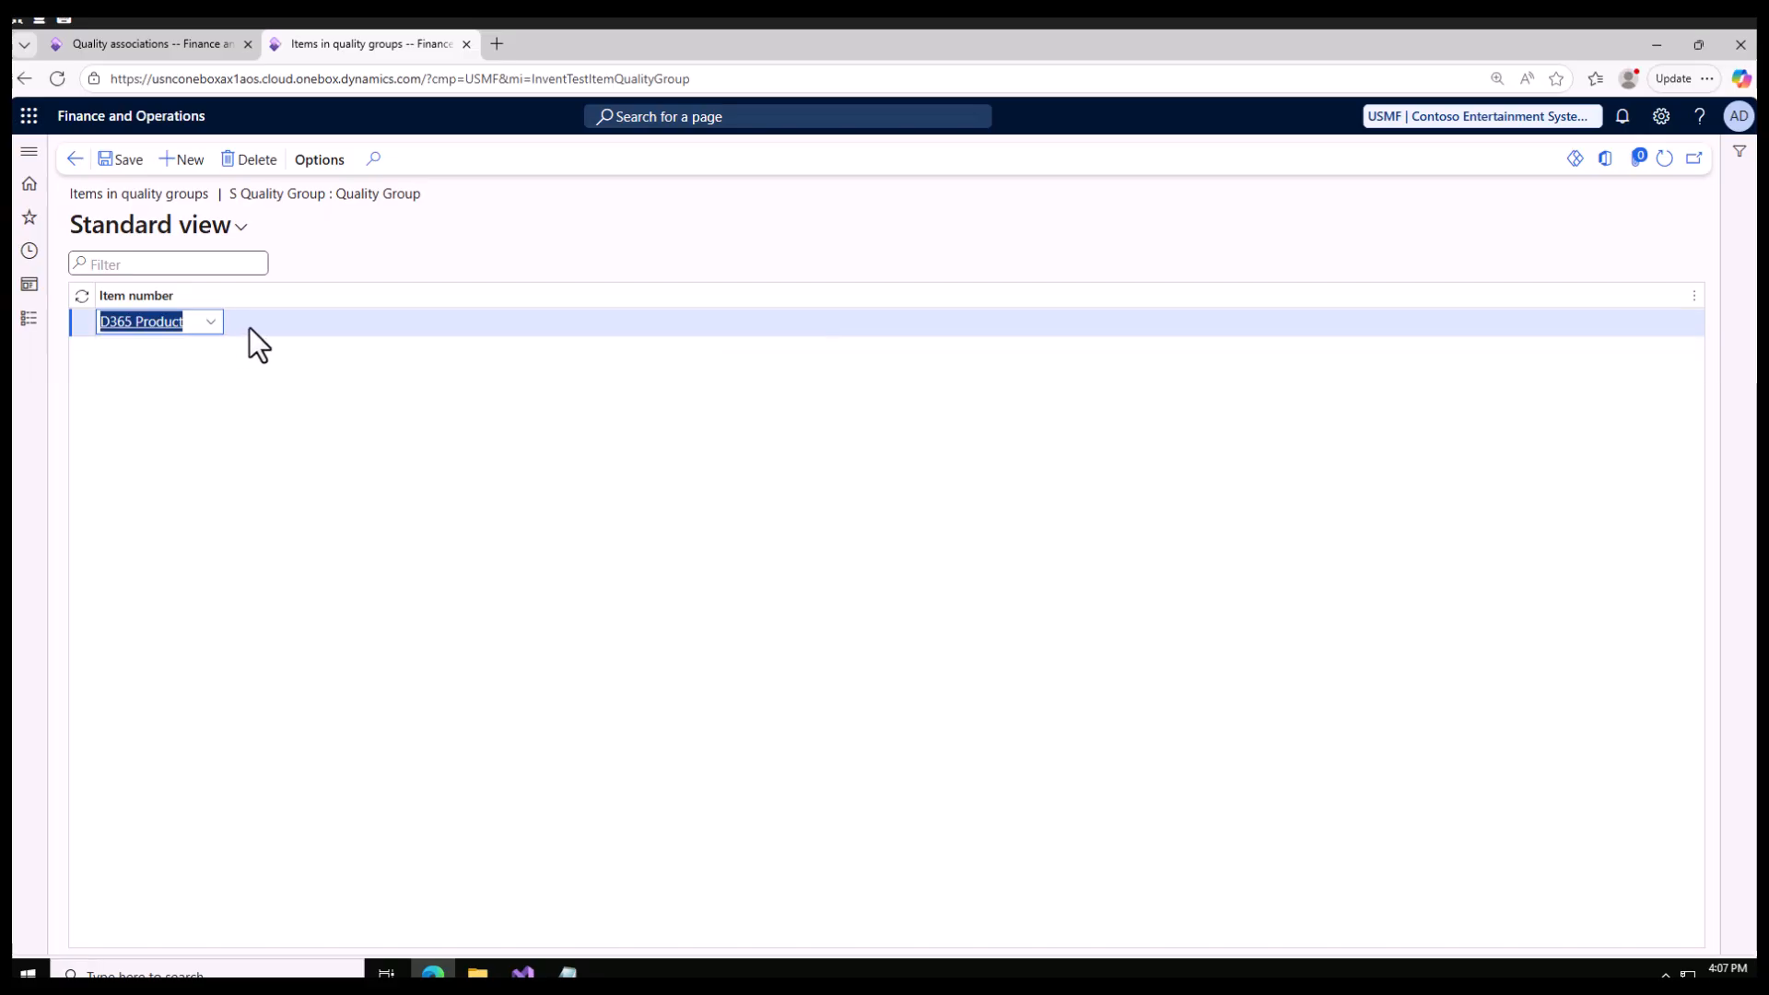
{"action": "left_click", "coordinate": [75, 160]}
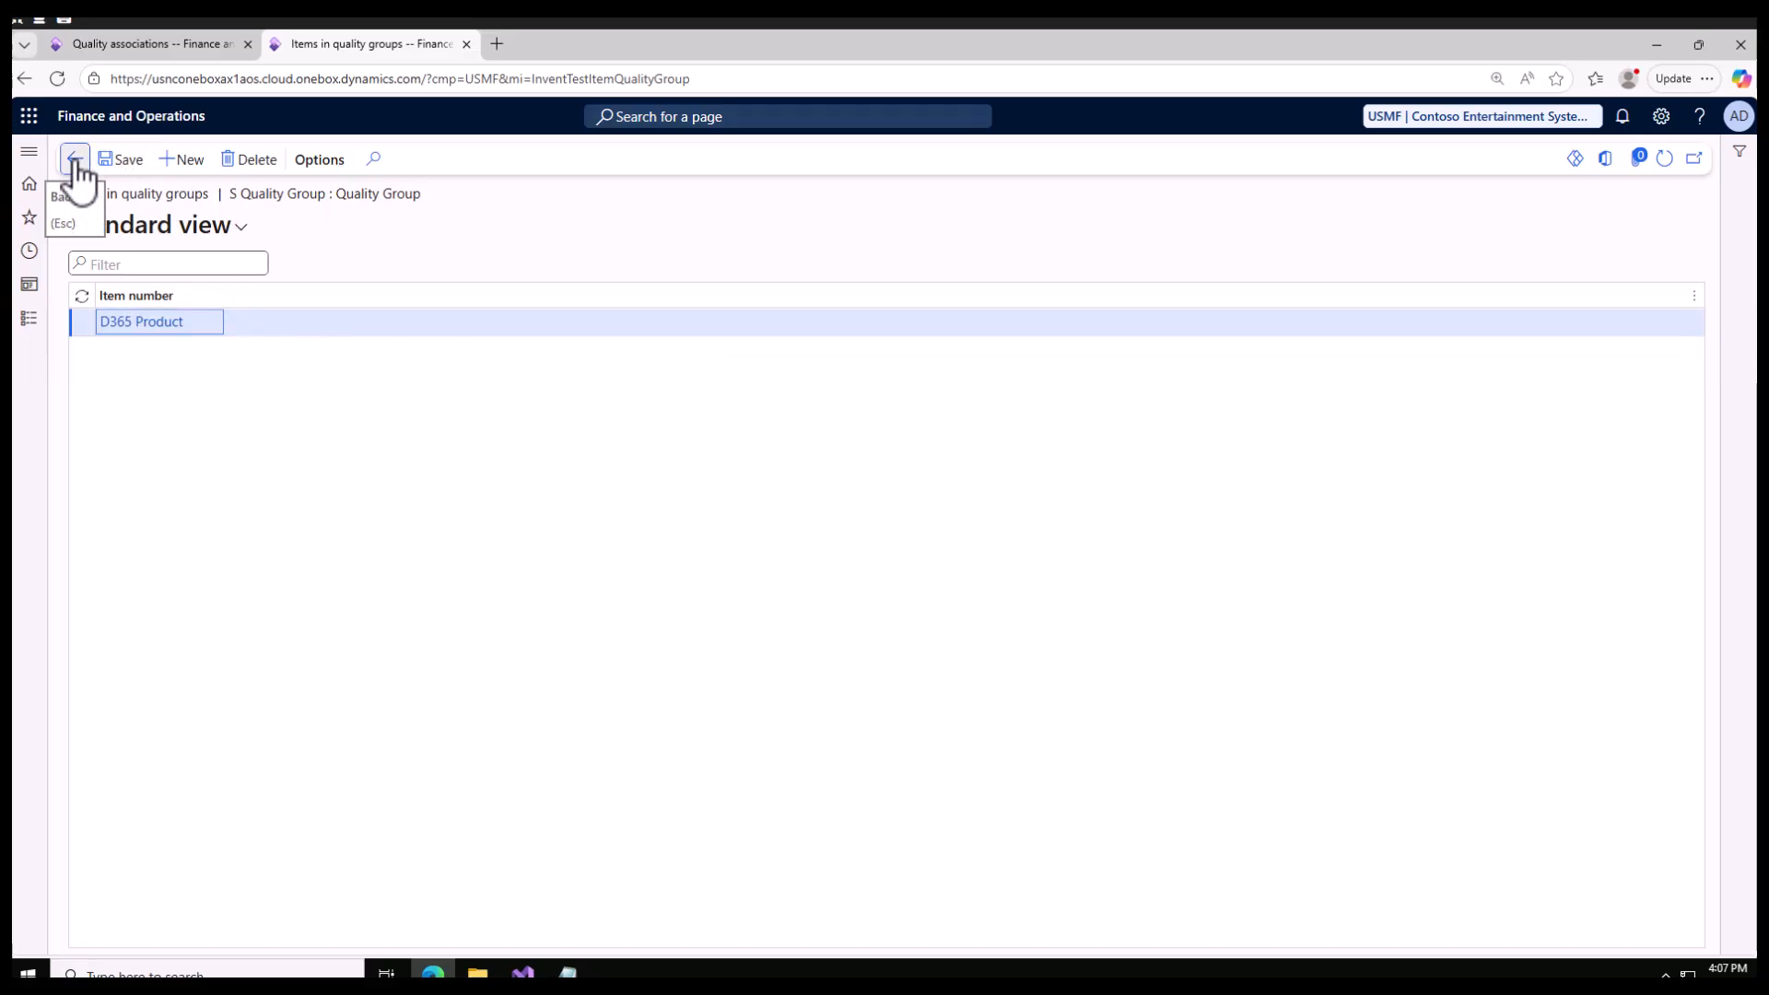
Step: Set the new purchase quality association's item code to Group and open the quality group choices for its item
{"action": "left_click", "coordinate": [143, 47]}
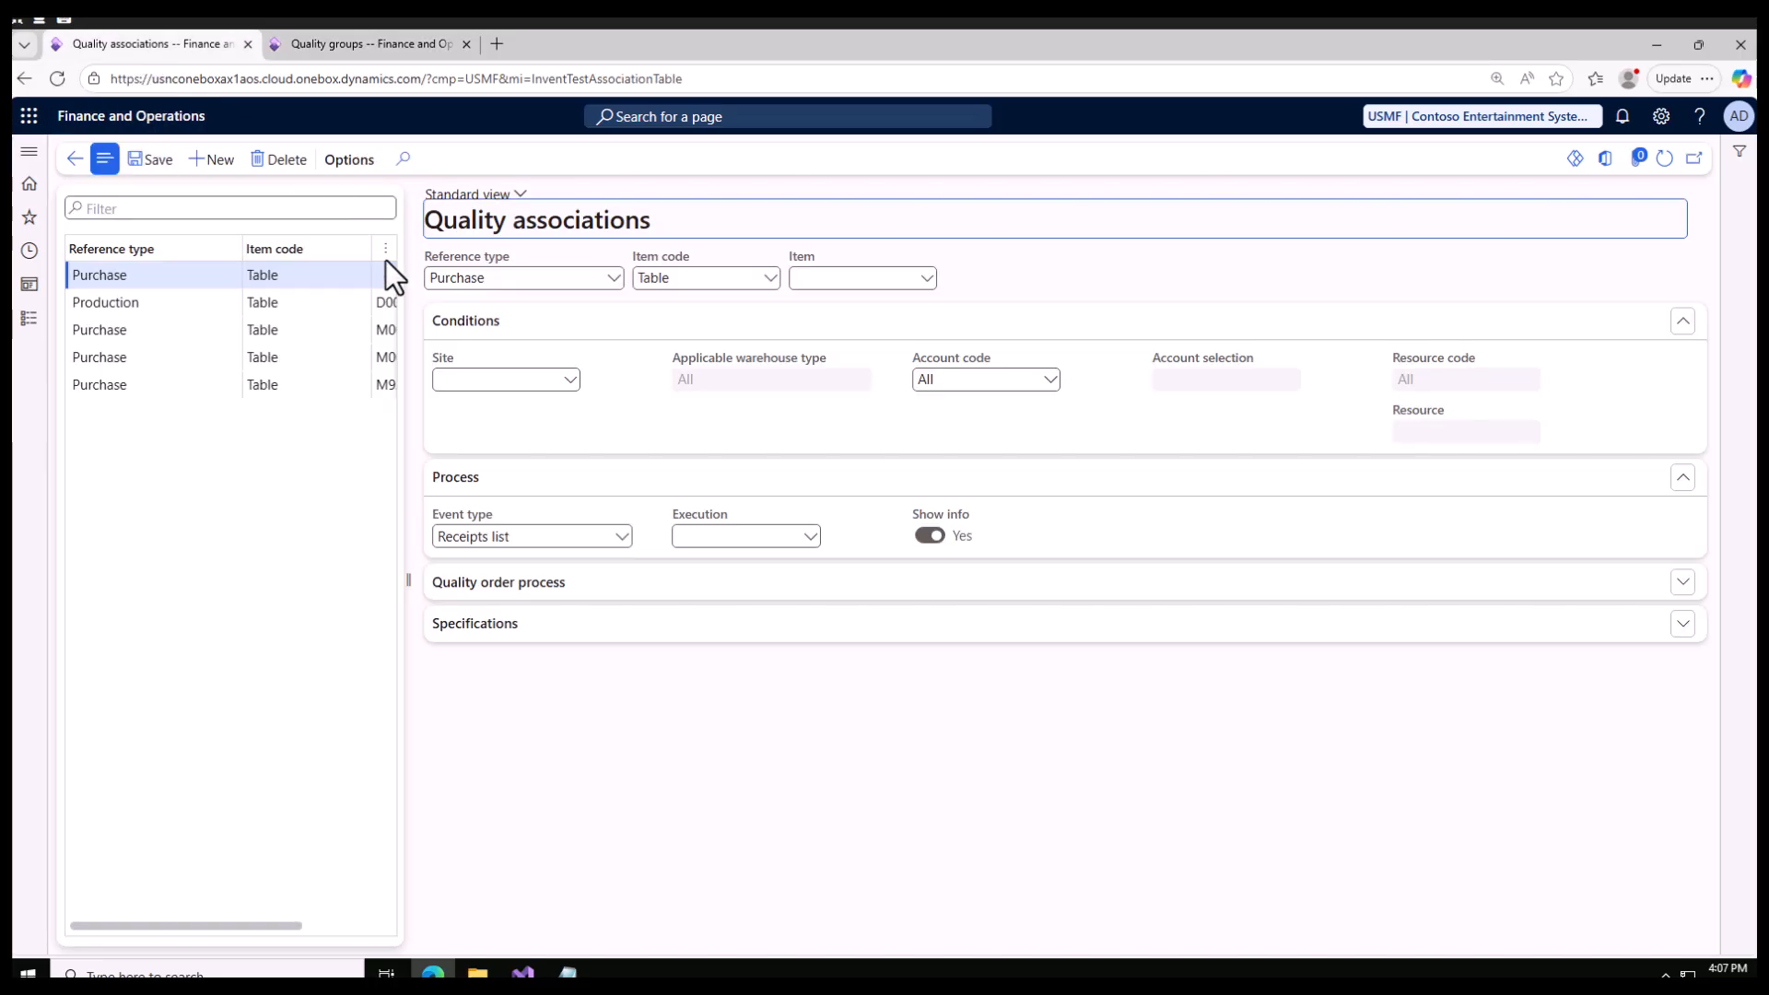
{"action": "left_click", "coordinate": [770, 279]}
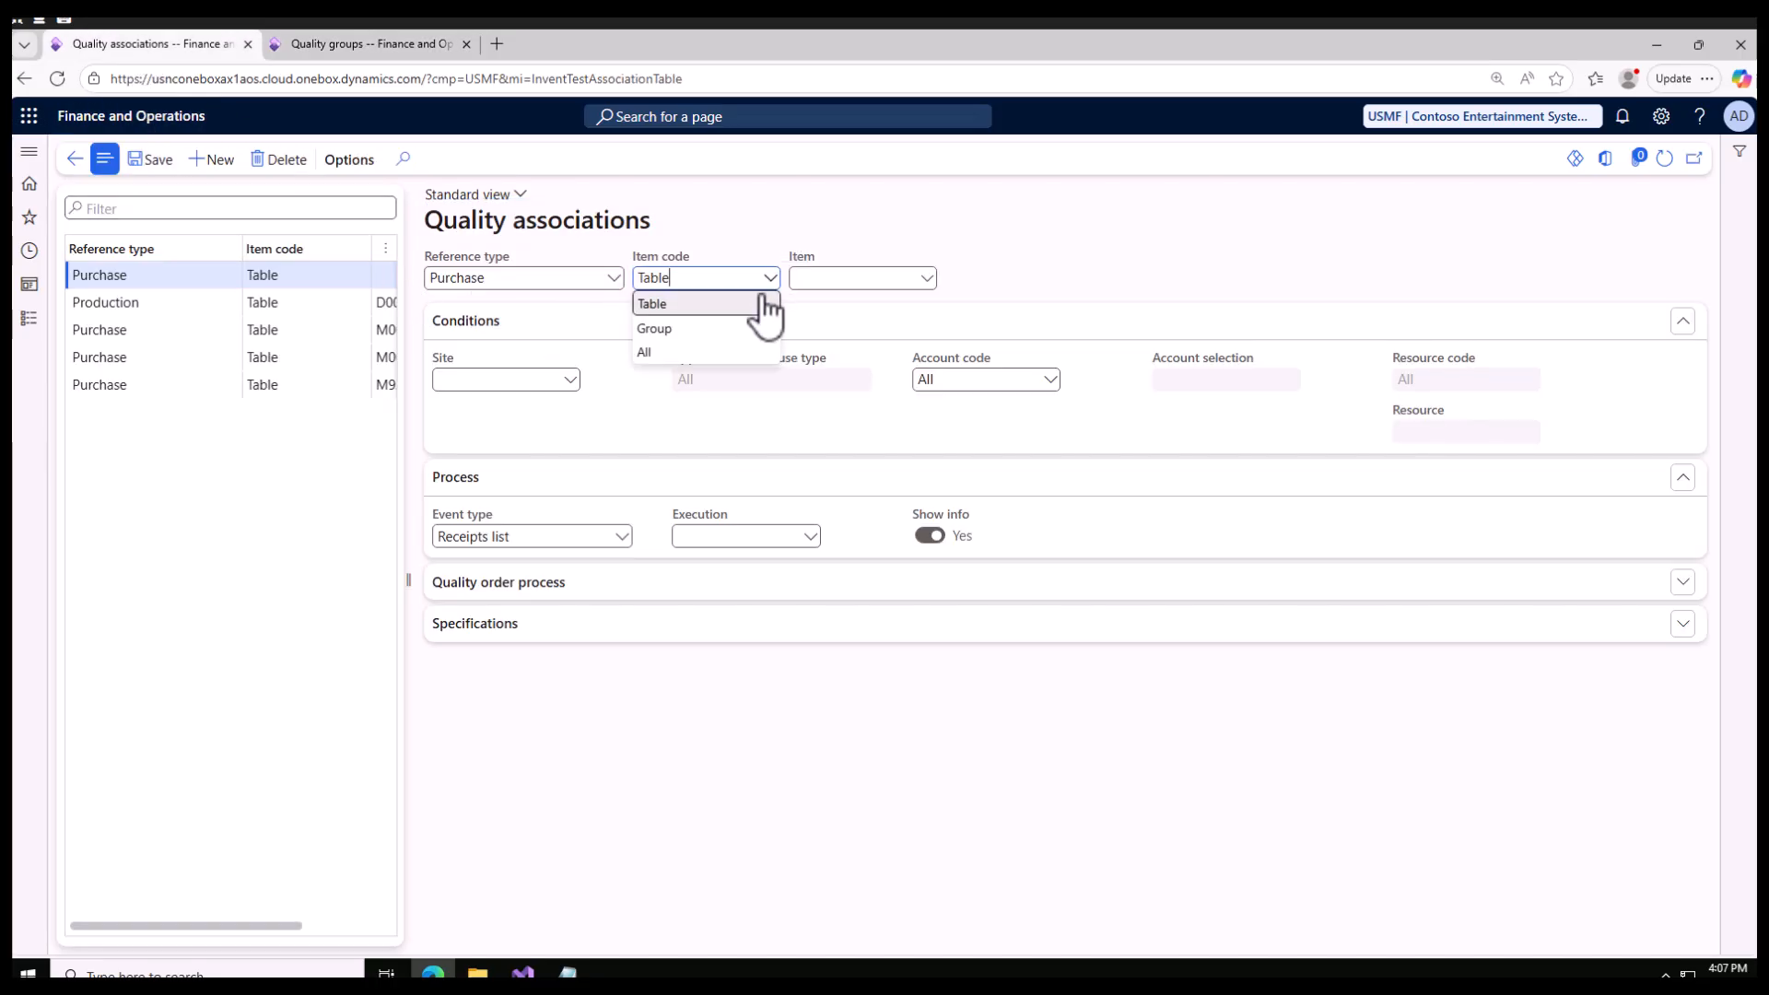
{"action": "left_click", "coordinate": [660, 330]}
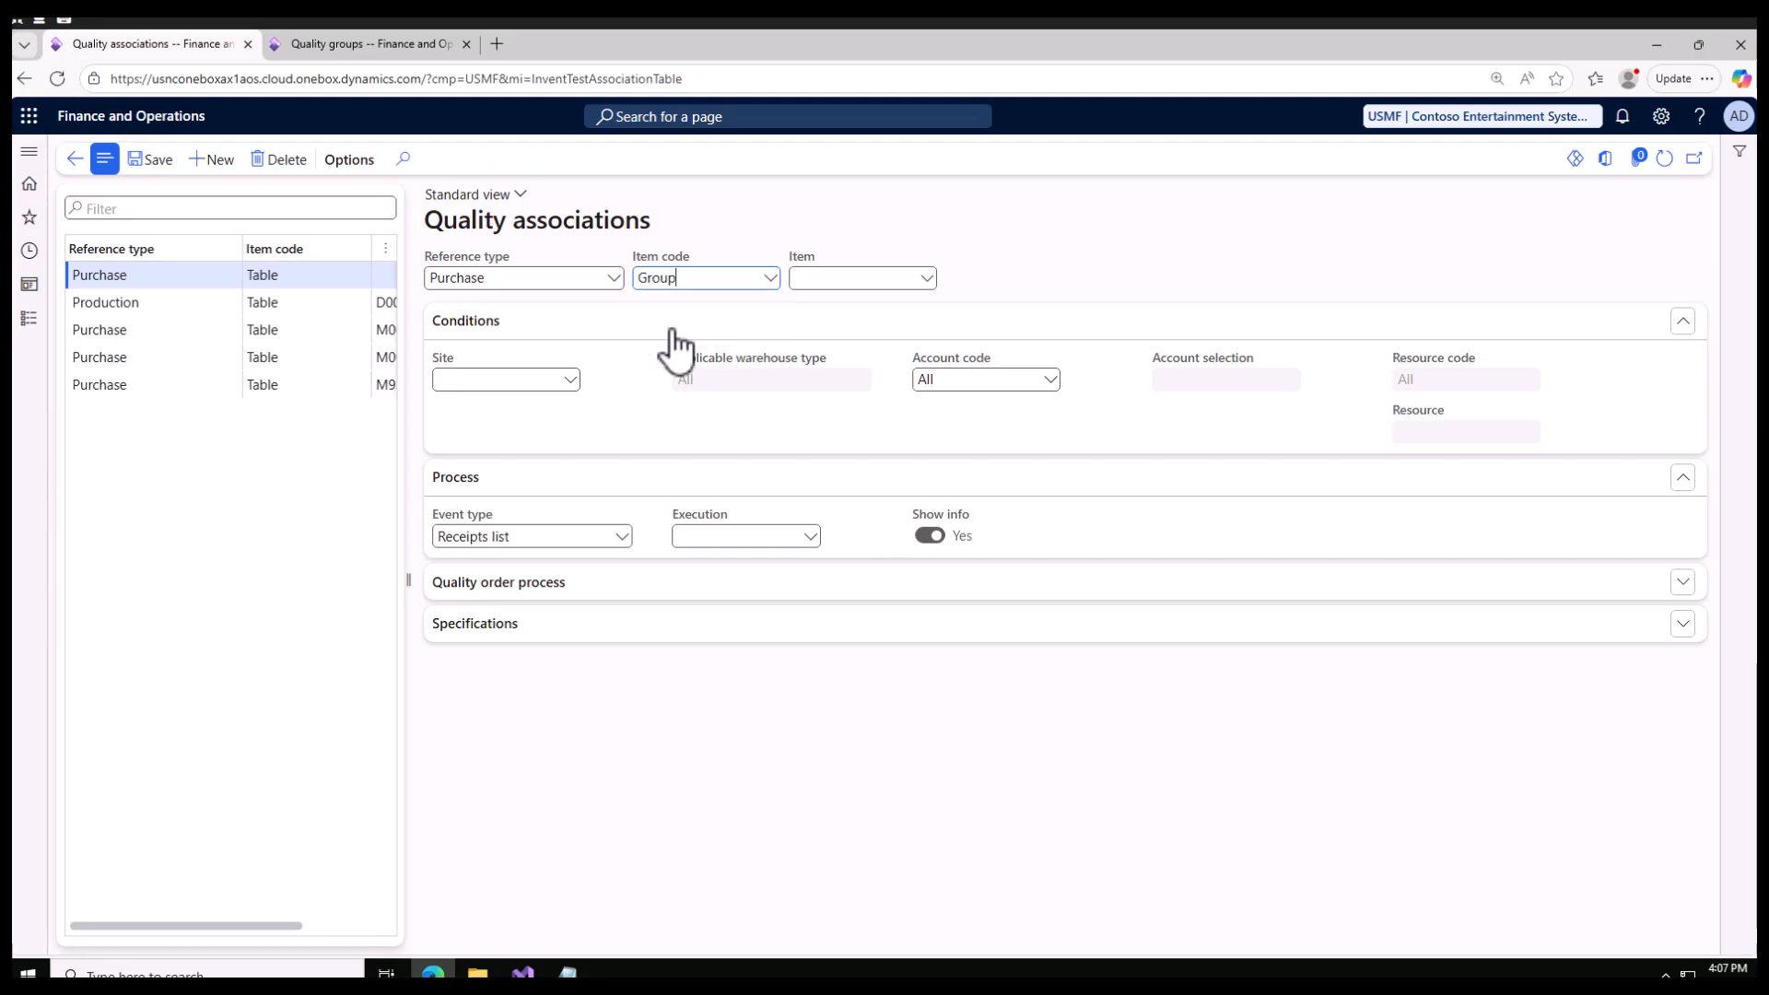
{"action": "left_click", "coordinate": [926, 279]}
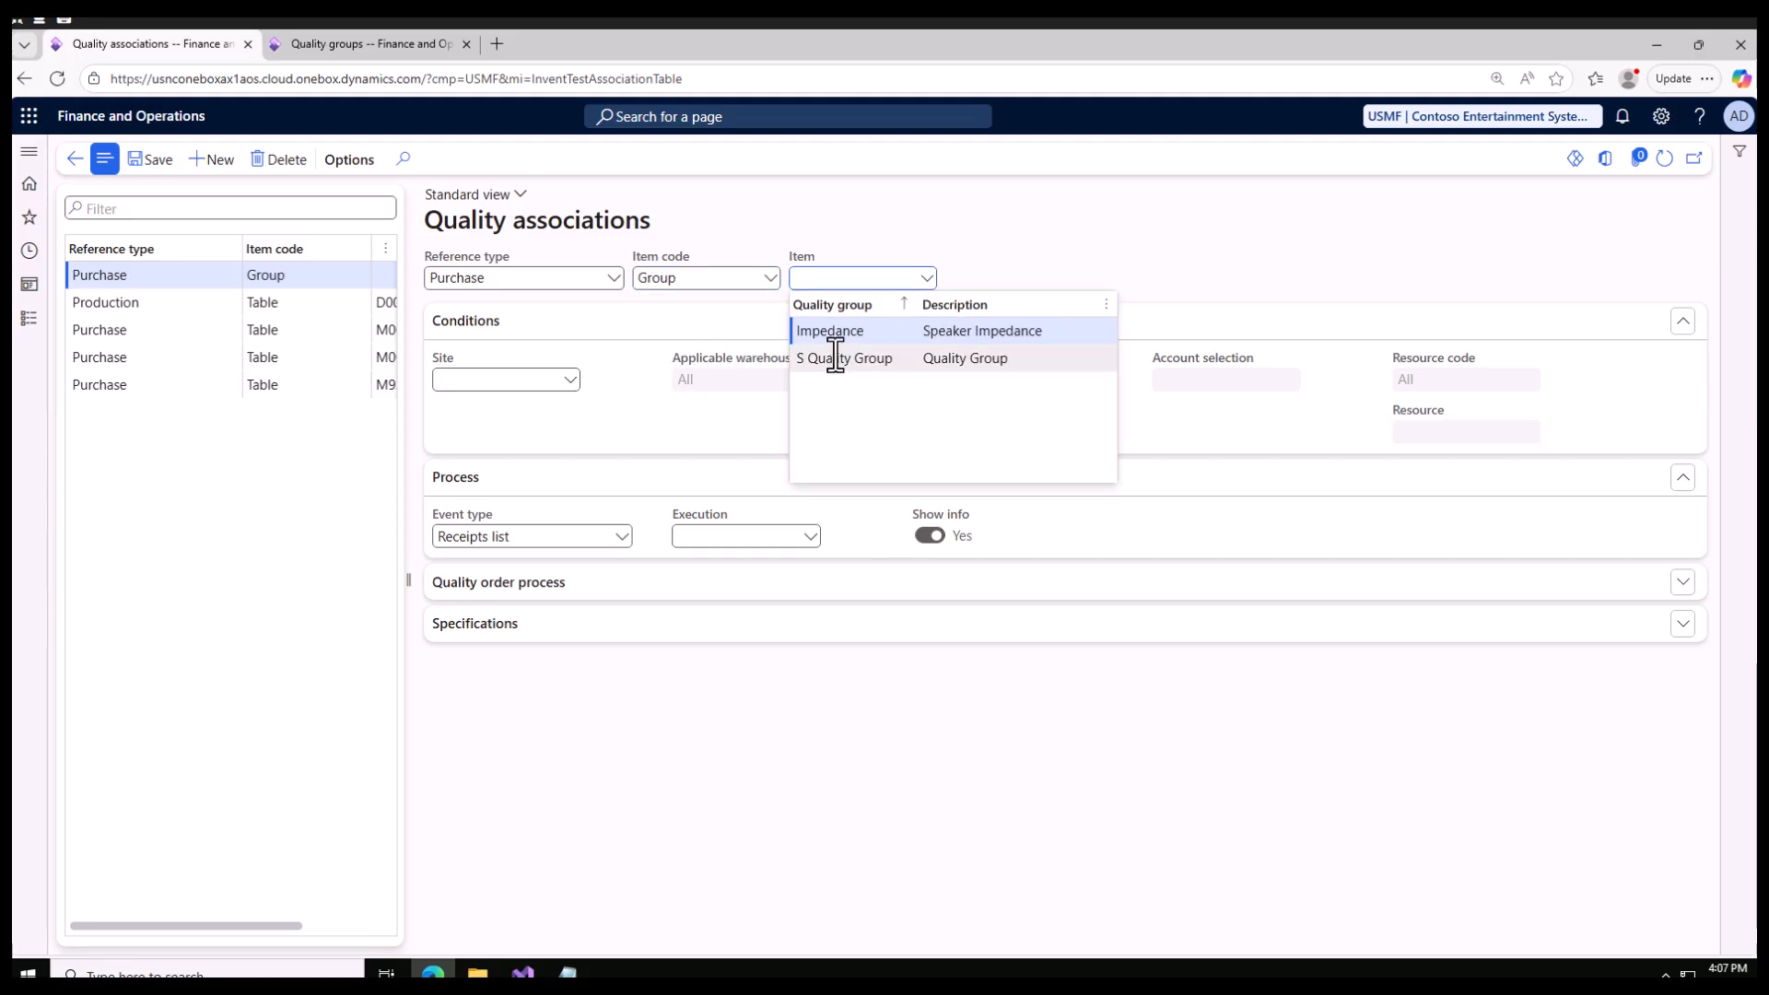
{"action": "left_click", "coordinate": [385, 44]}
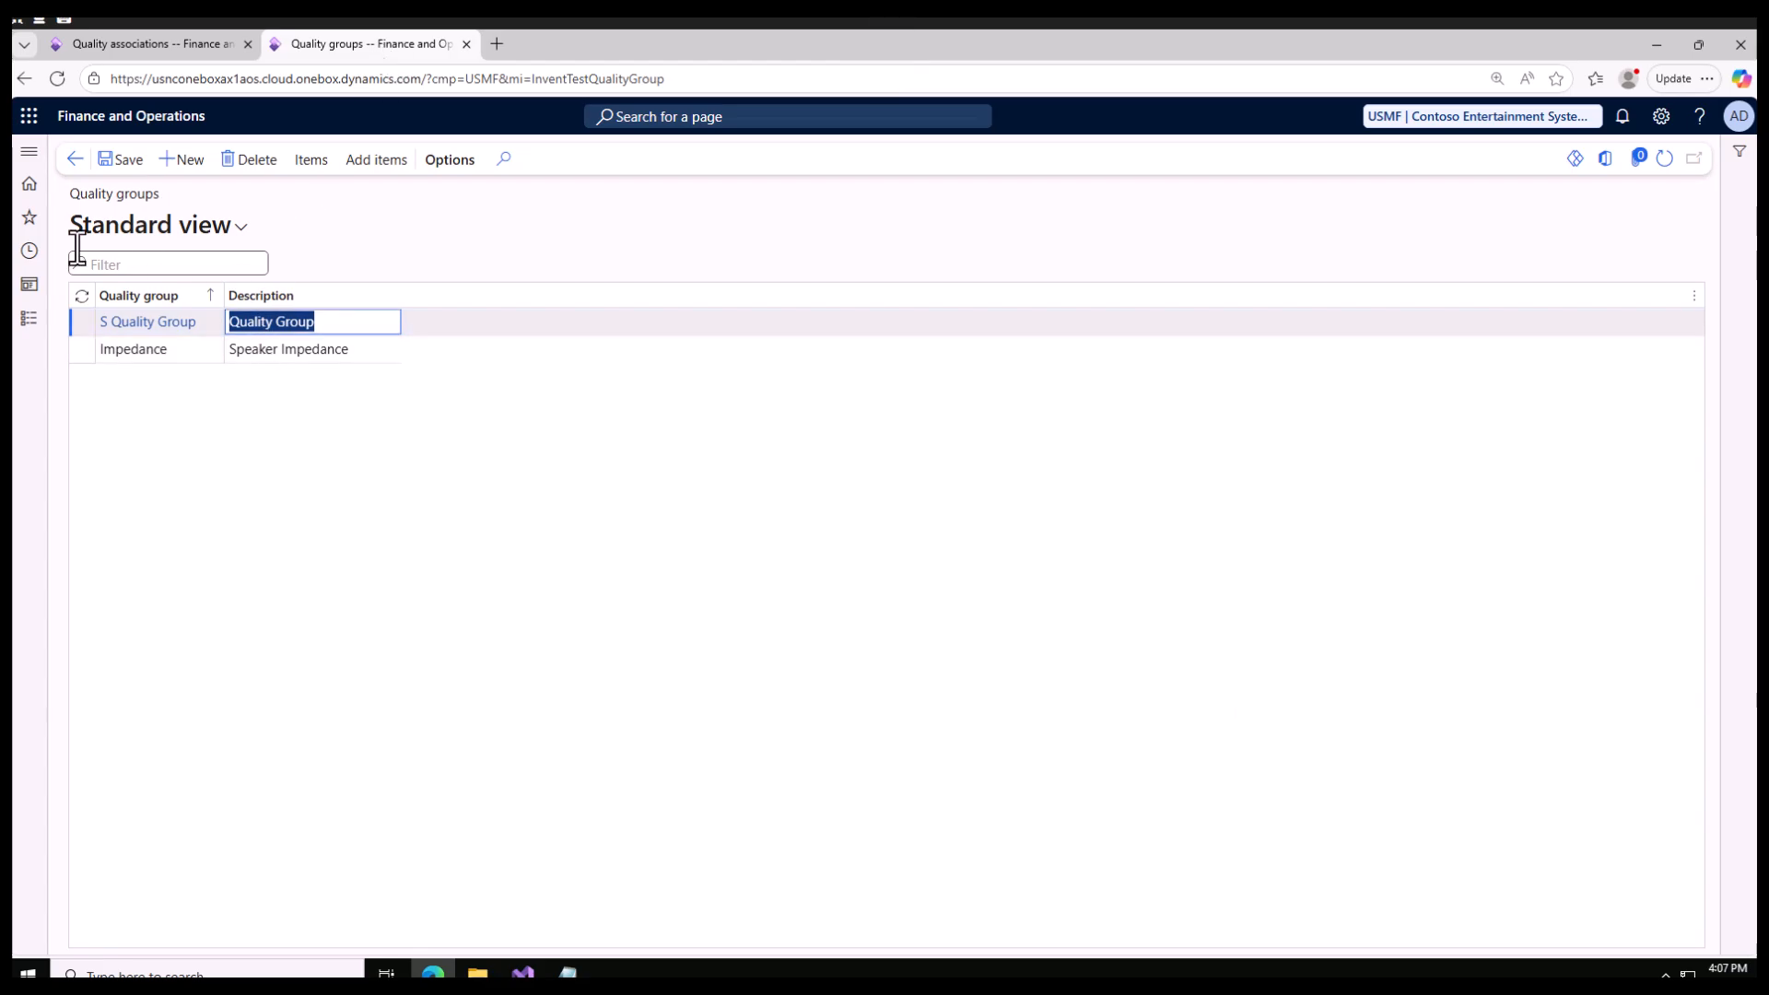
{"action": "left_click", "coordinate": [31, 324]}
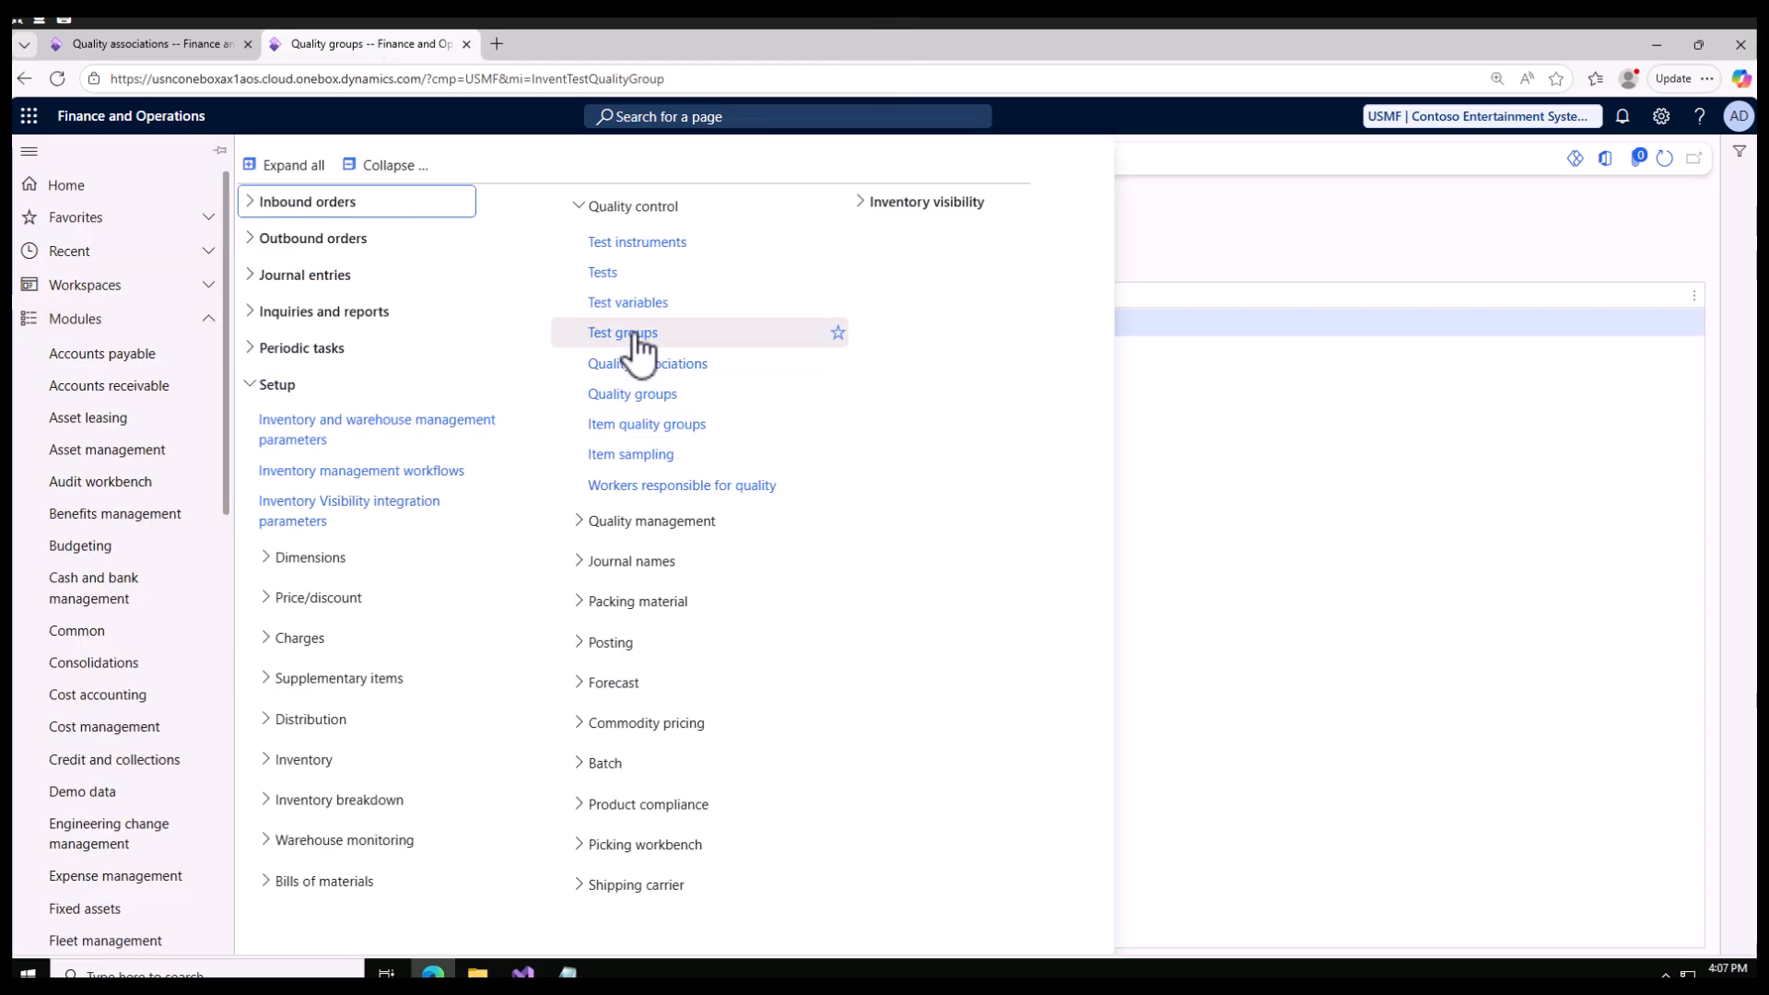
{"action": "left_click", "coordinate": [1286, 446]}
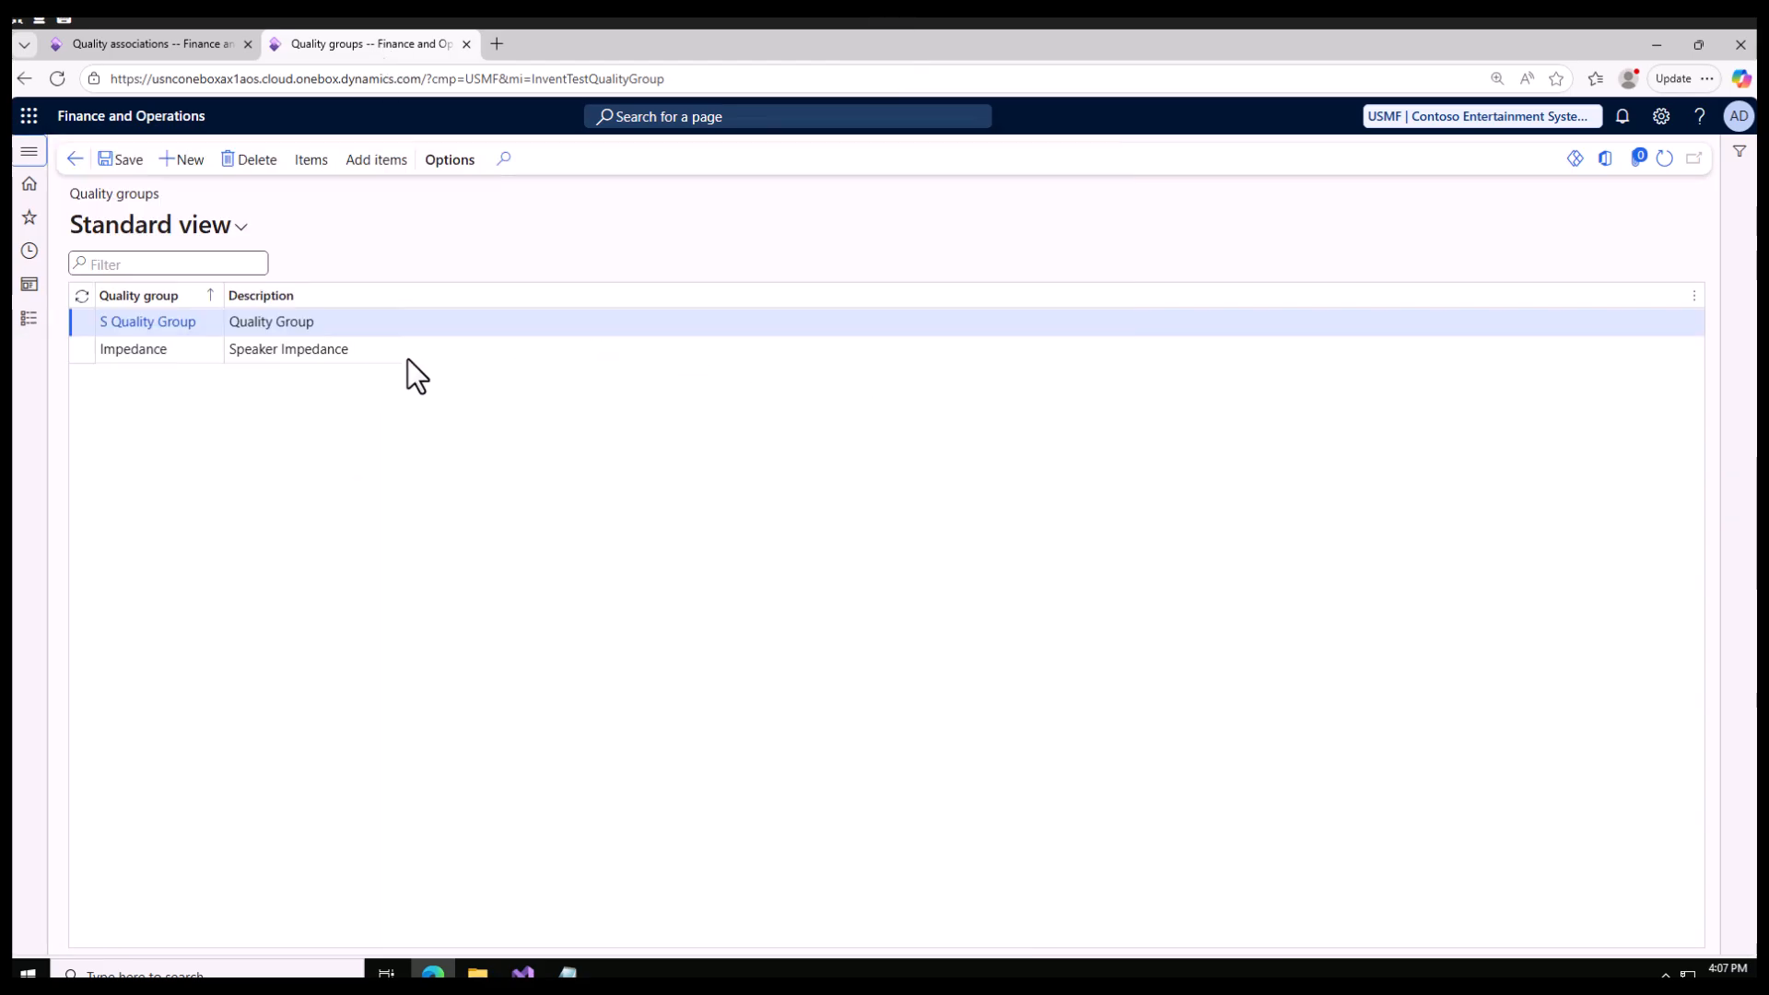
{"action": "left_click", "coordinate": [331, 321]}
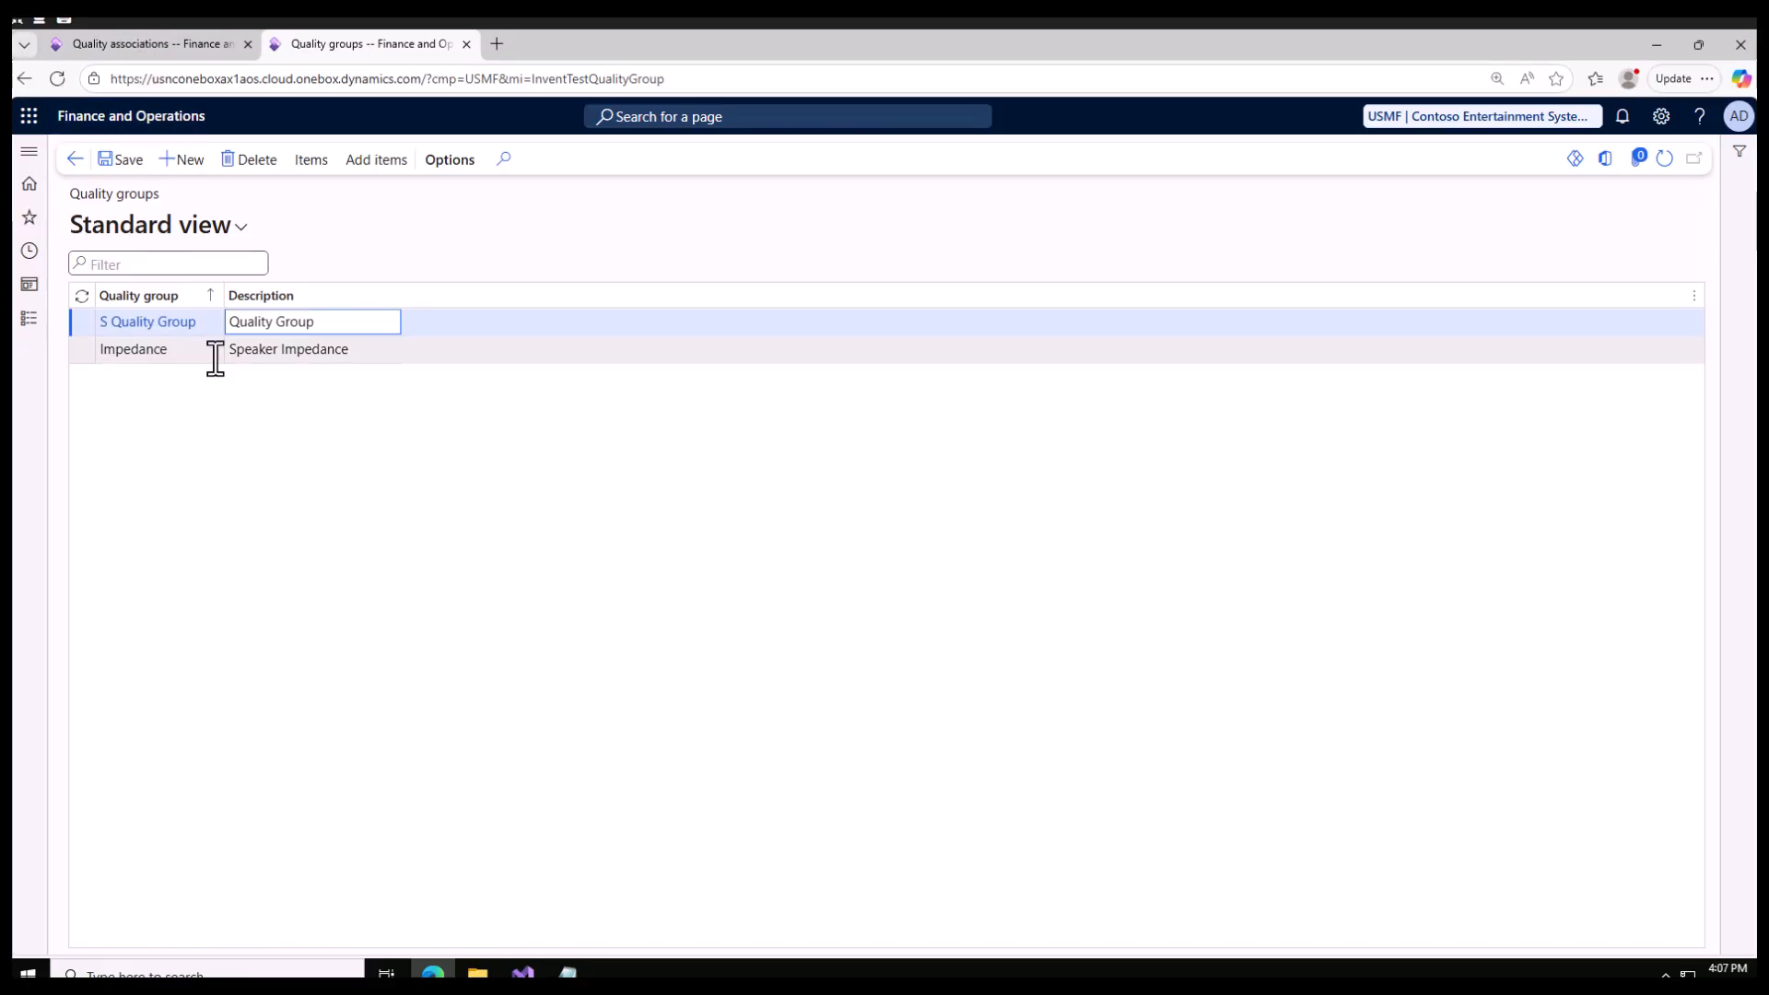
Step: Assign S Quality Group as the purchase association's item and set its specifications to the S Product test group
{"action": "left_click", "coordinate": [156, 42]}
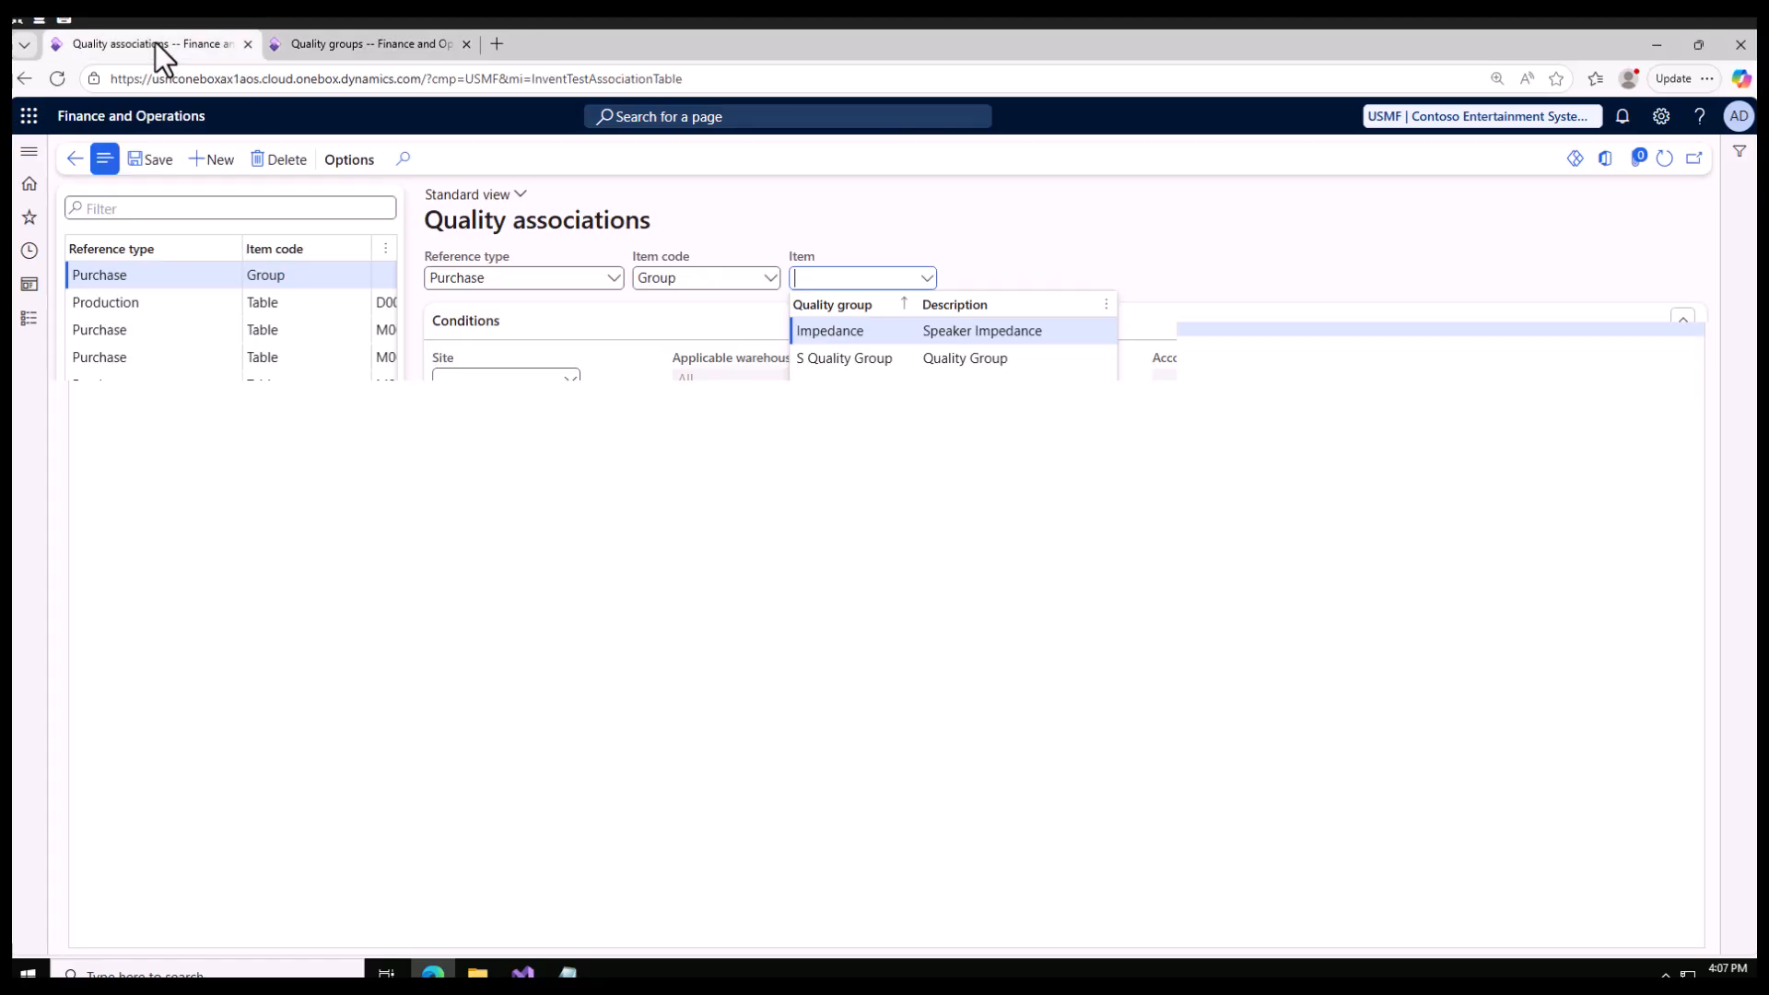
{"action": "left_click", "coordinate": [840, 359]}
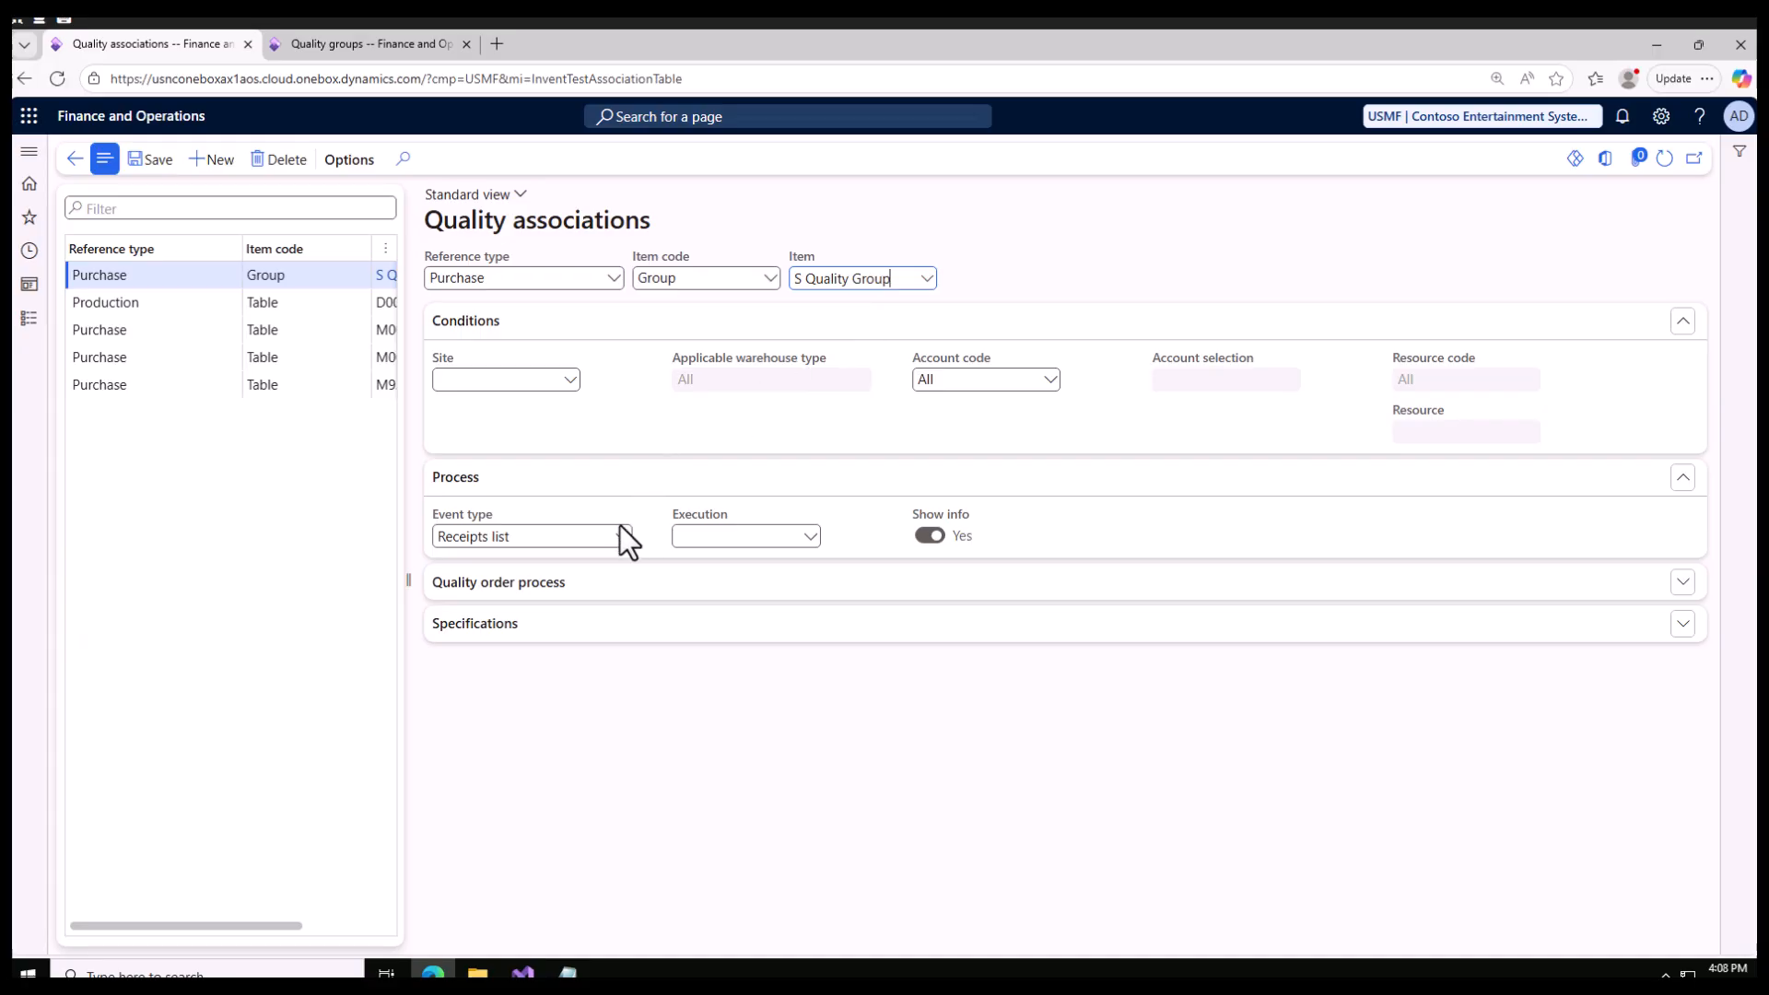
{"action": "left_click", "coordinate": [578, 583]}
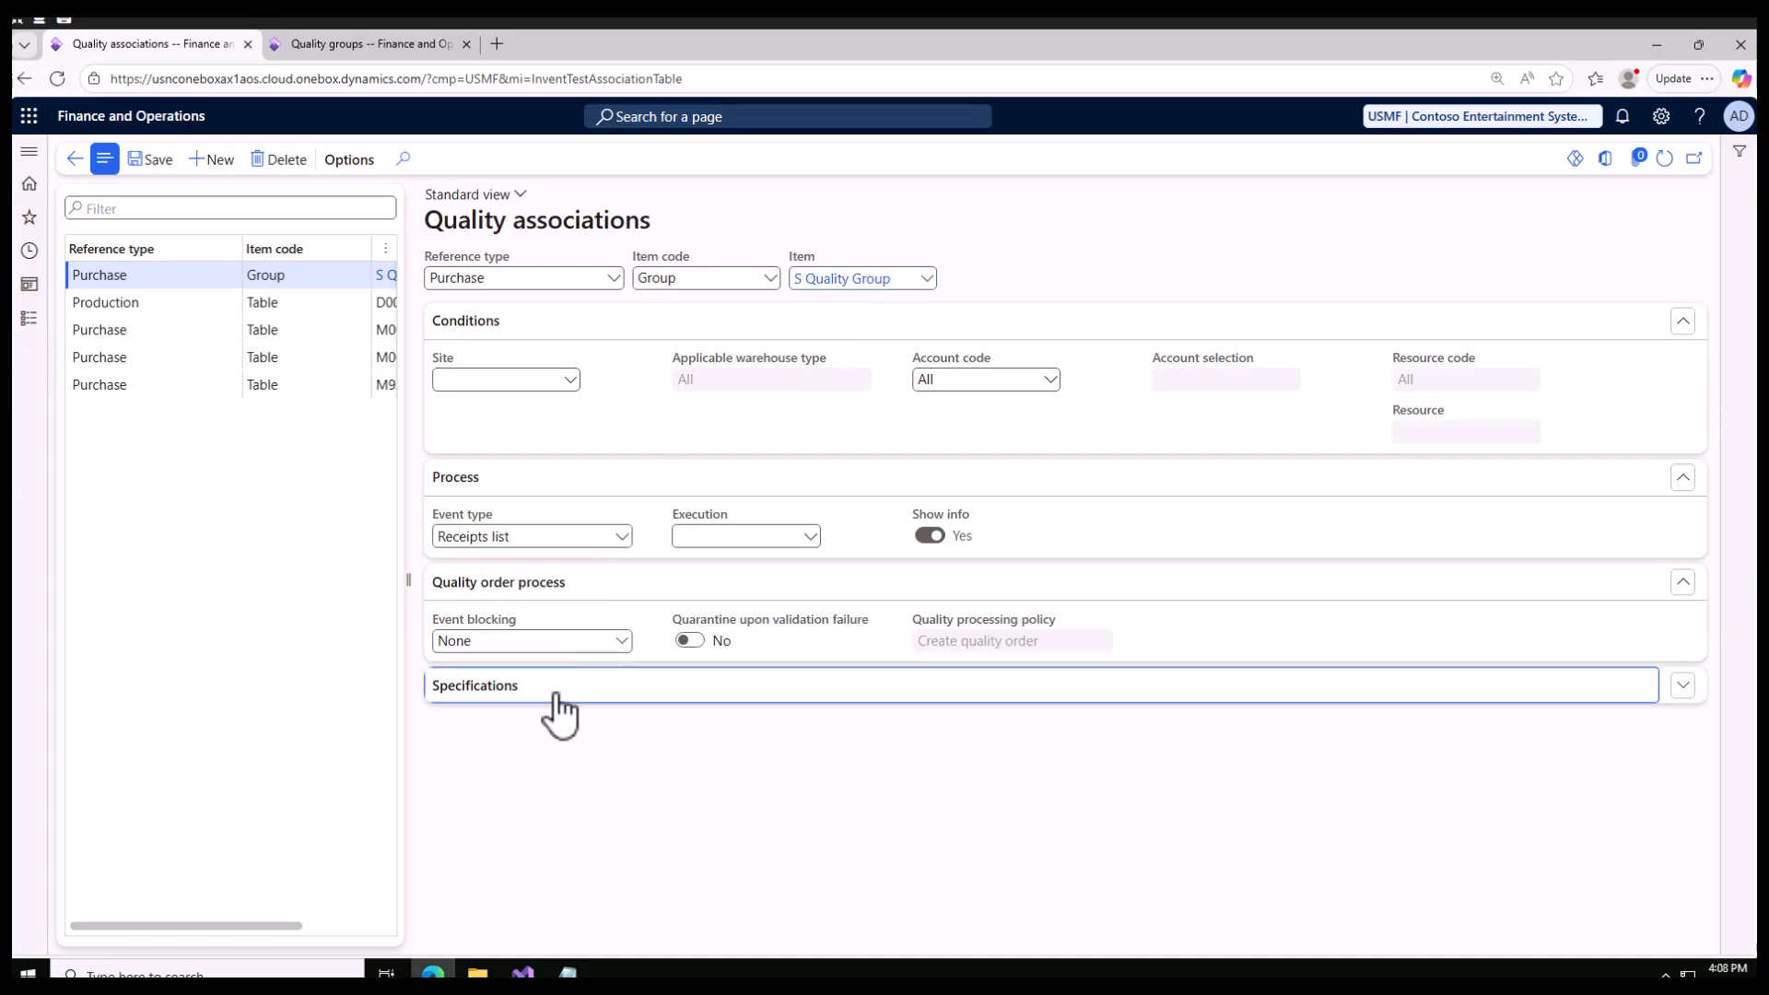
{"action": "left_click", "coordinate": [558, 690]}
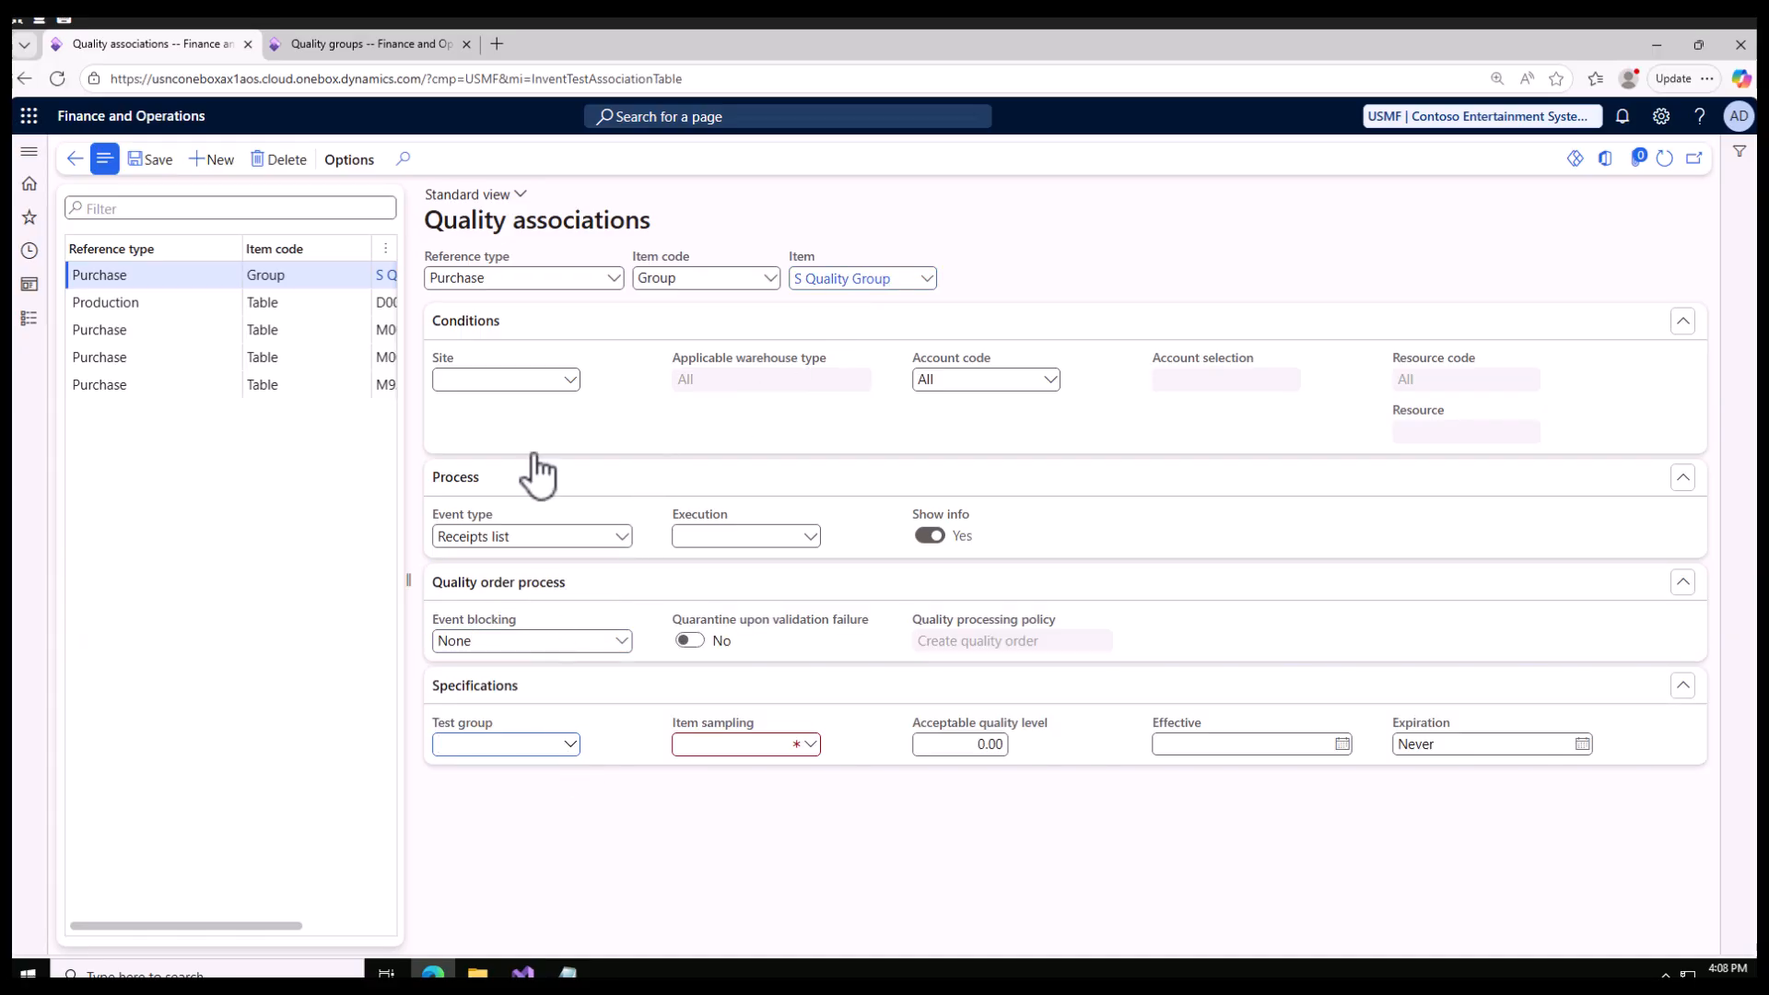
{"action": "left_click", "coordinate": [570, 746]}
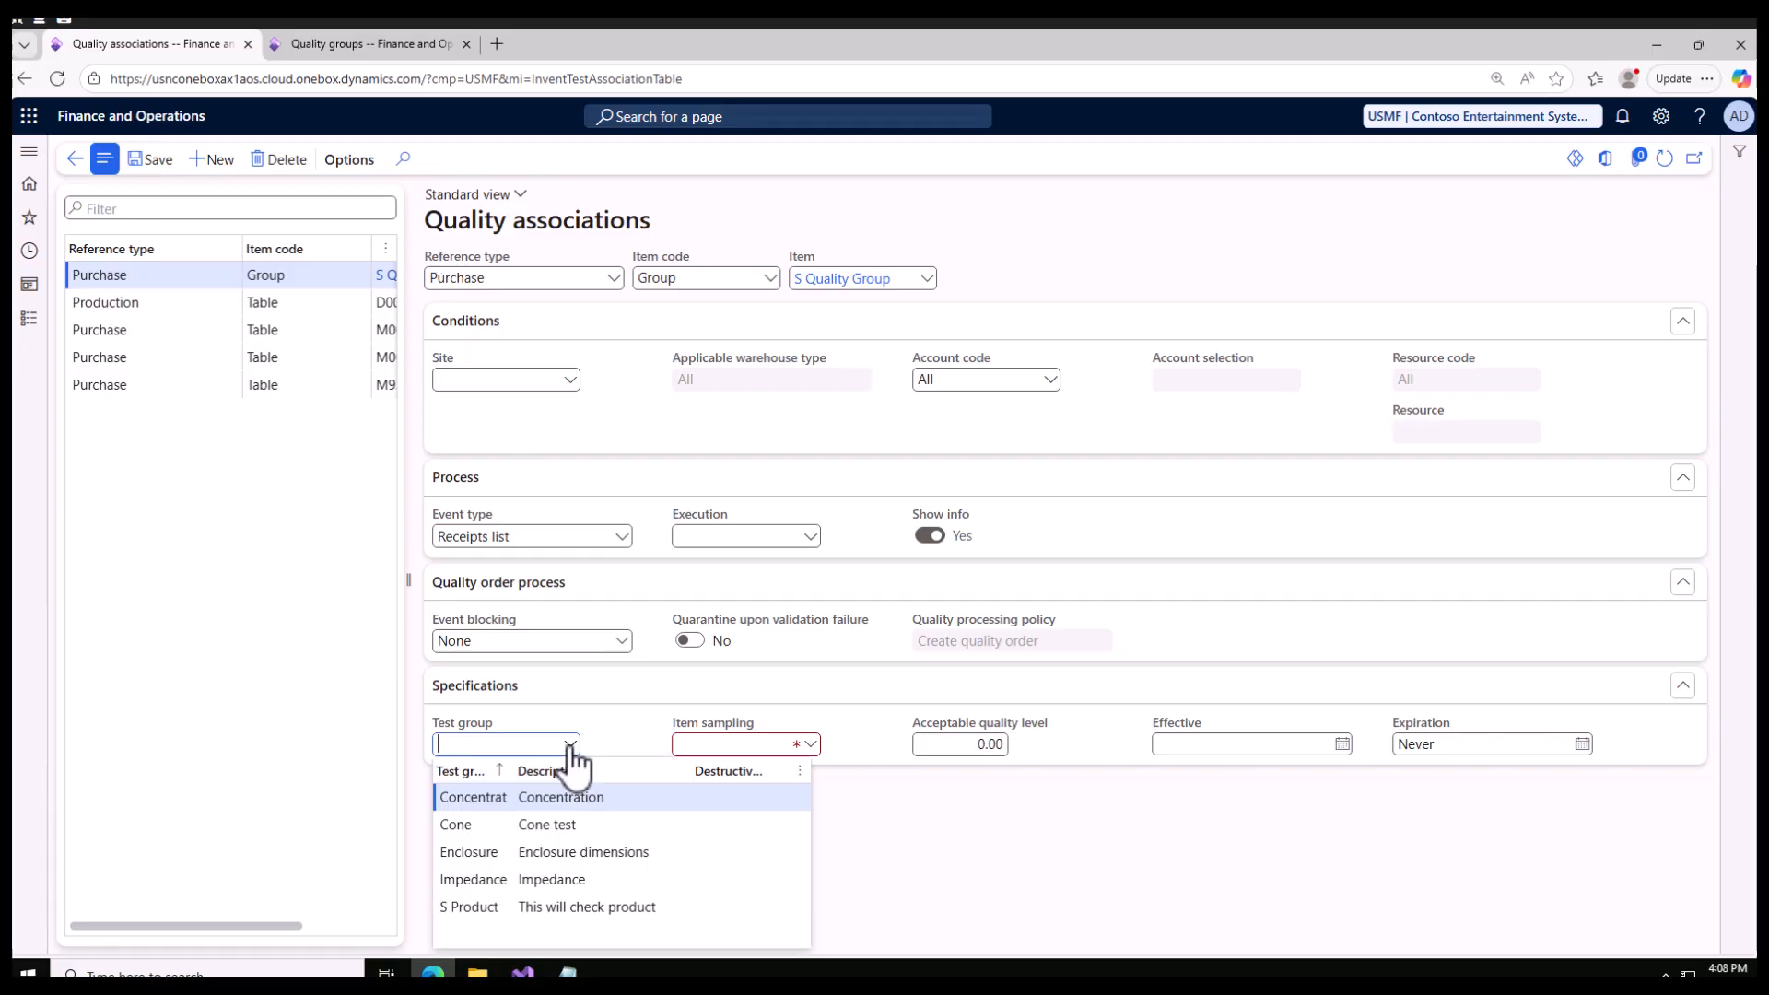
{"action": "left_click", "coordinate": [494, 910]}
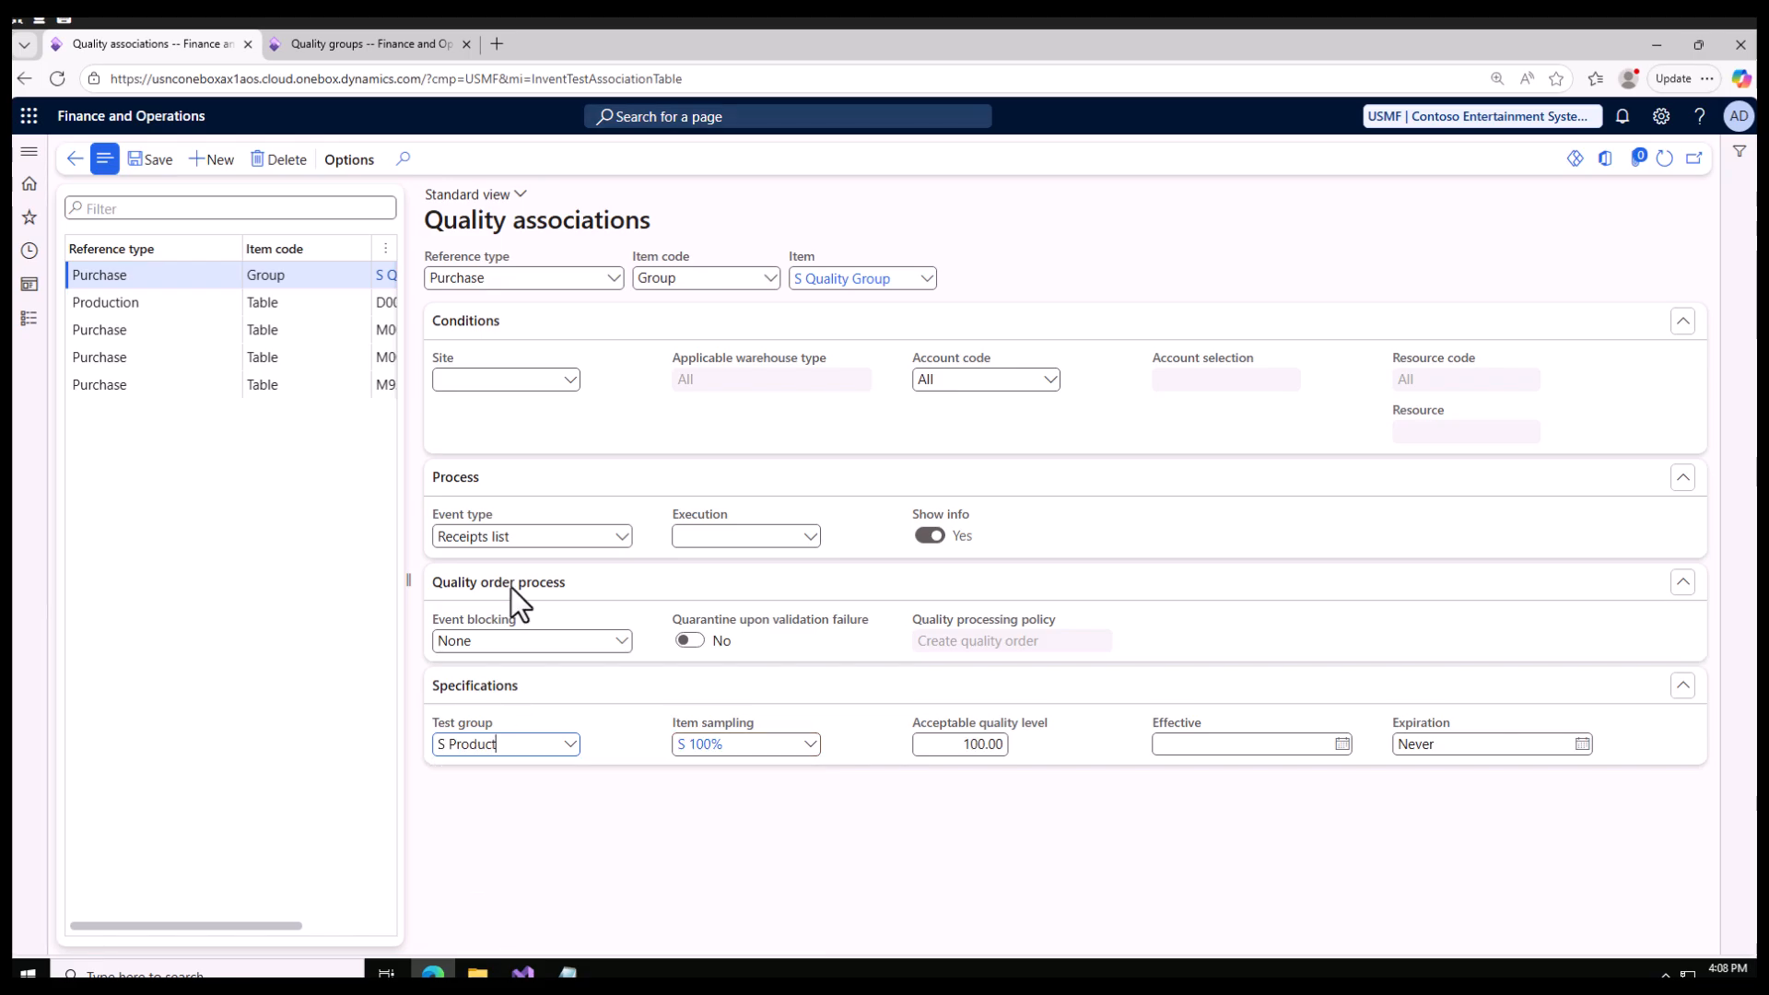
Step: Open the test groups in the second browser tab and examine the tests assigned to S Product
{"action": "left_click", "coordinate": [352, 48]}
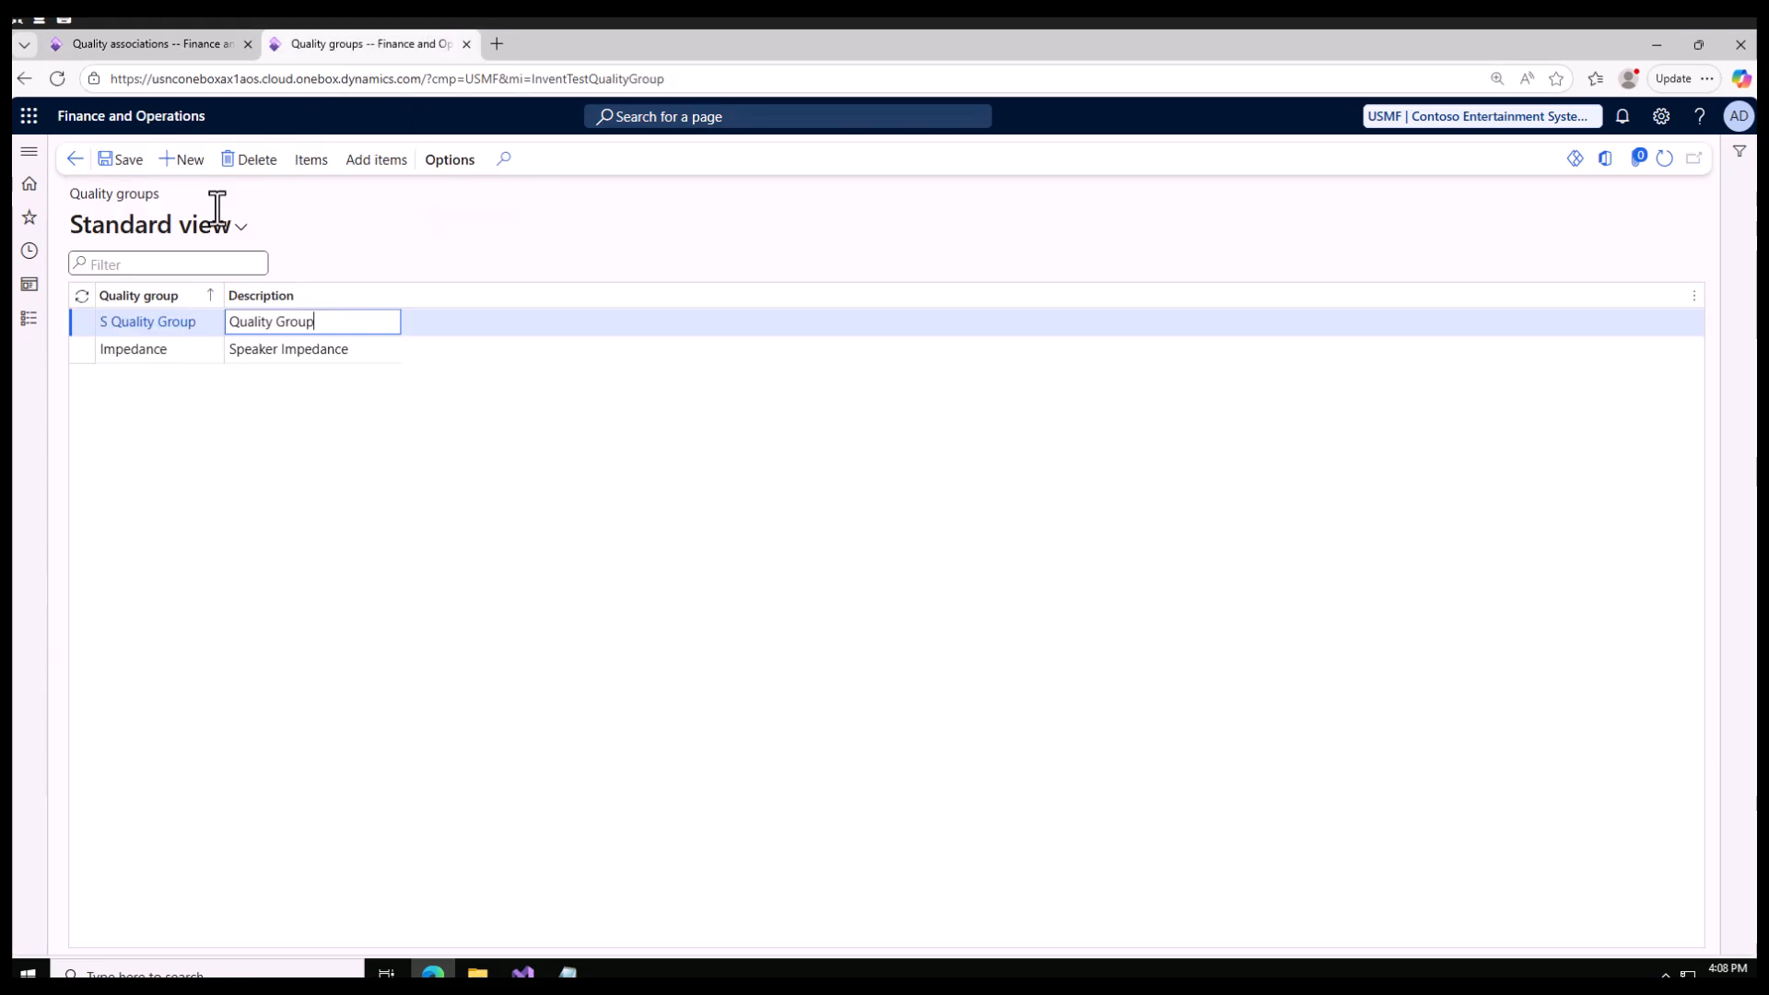
{"action": "left_click", "coordinate": [29, 318]}
{"action": "left_click", "coordinate": [640, 331]}
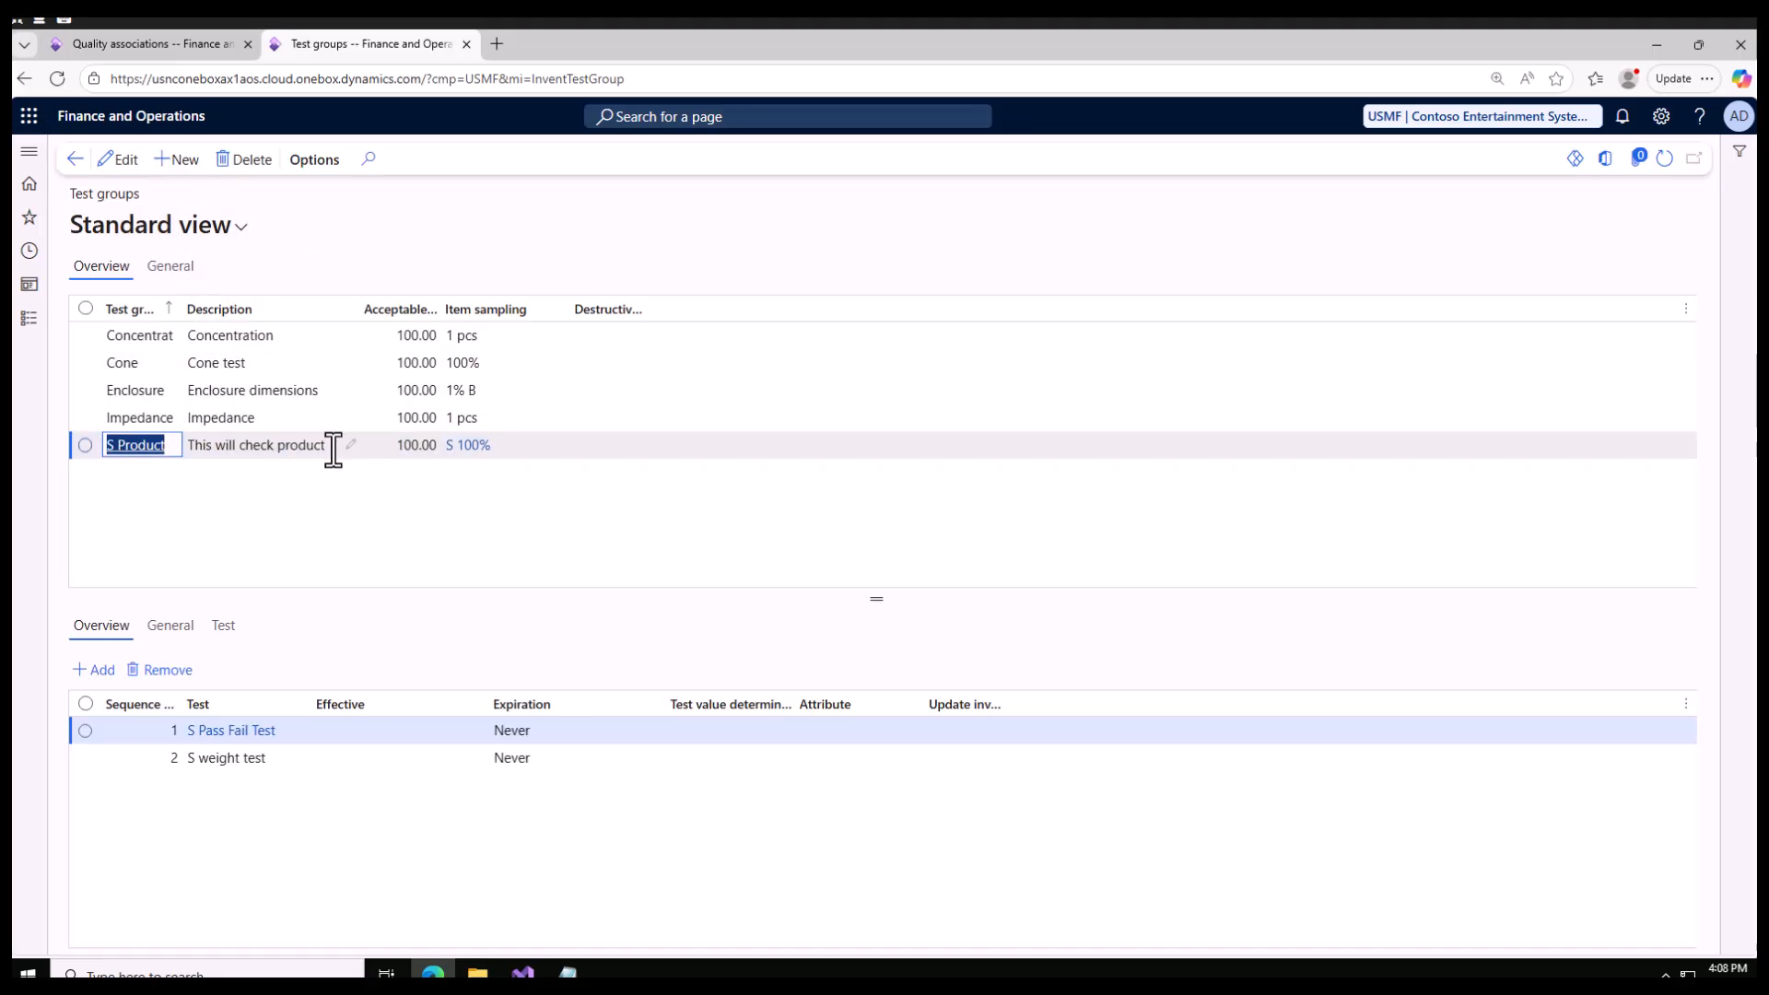
{"action": "left_click", "coordinate": [325, 449]}
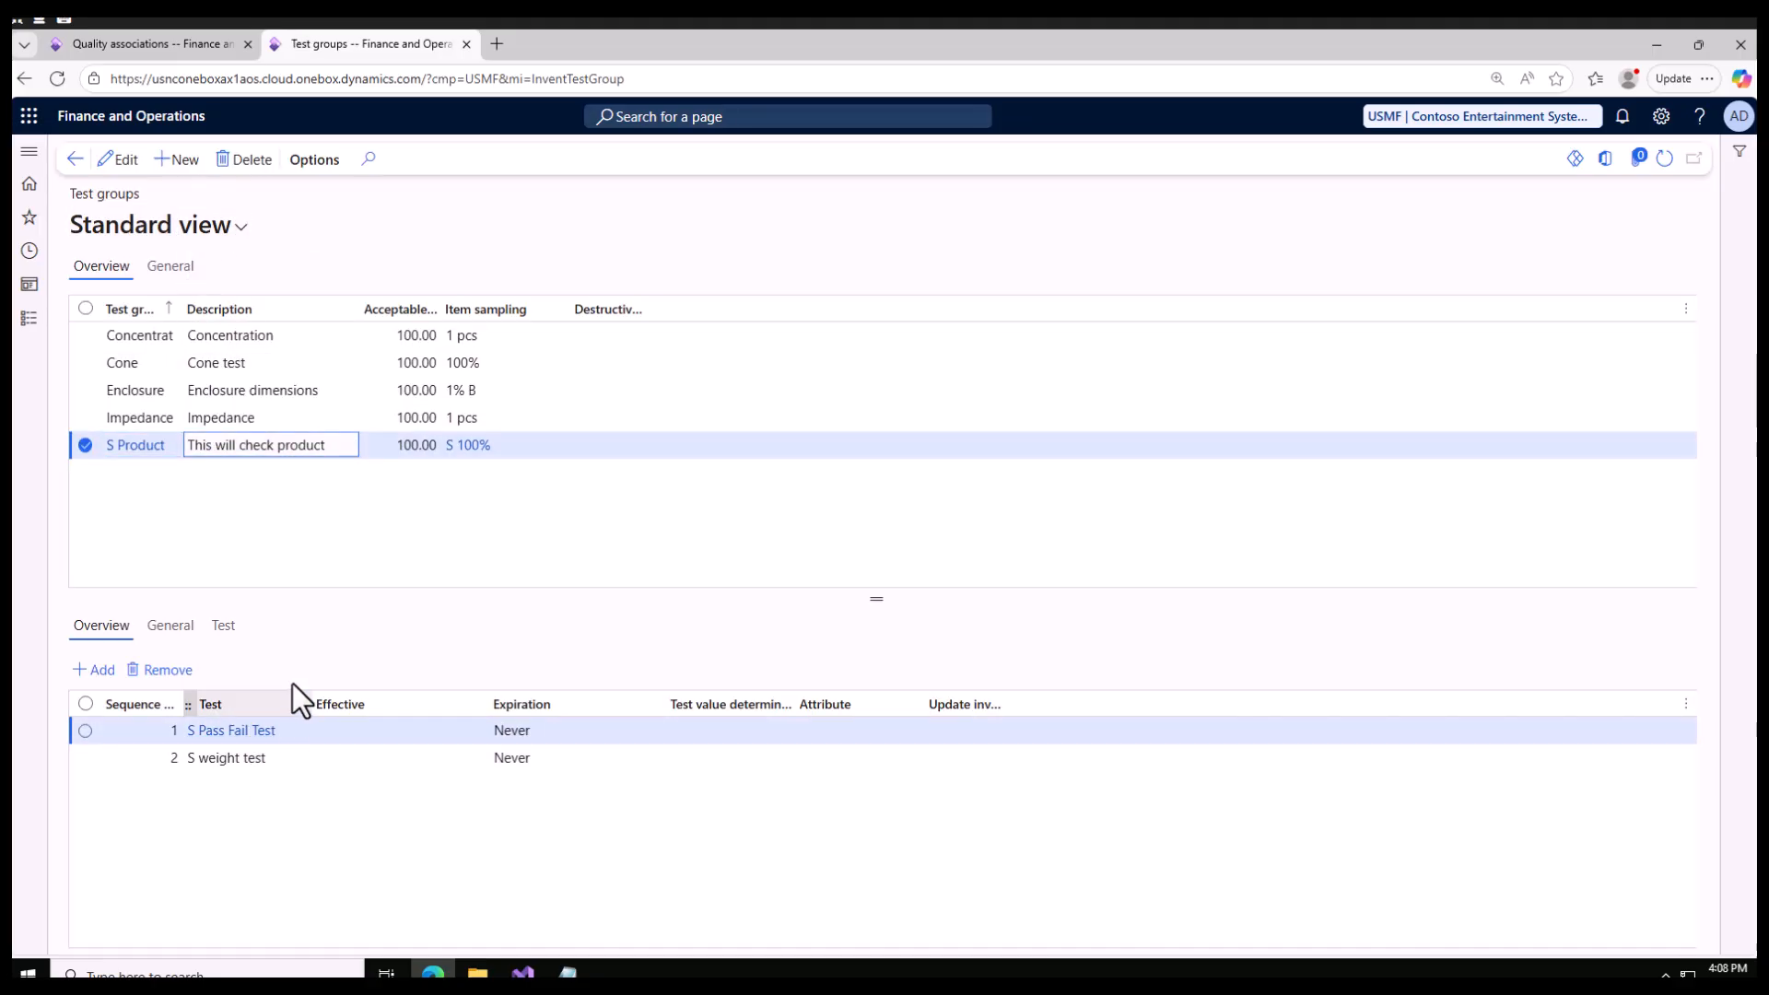
{"action": "left_click", "coordinate": [29, 321]}
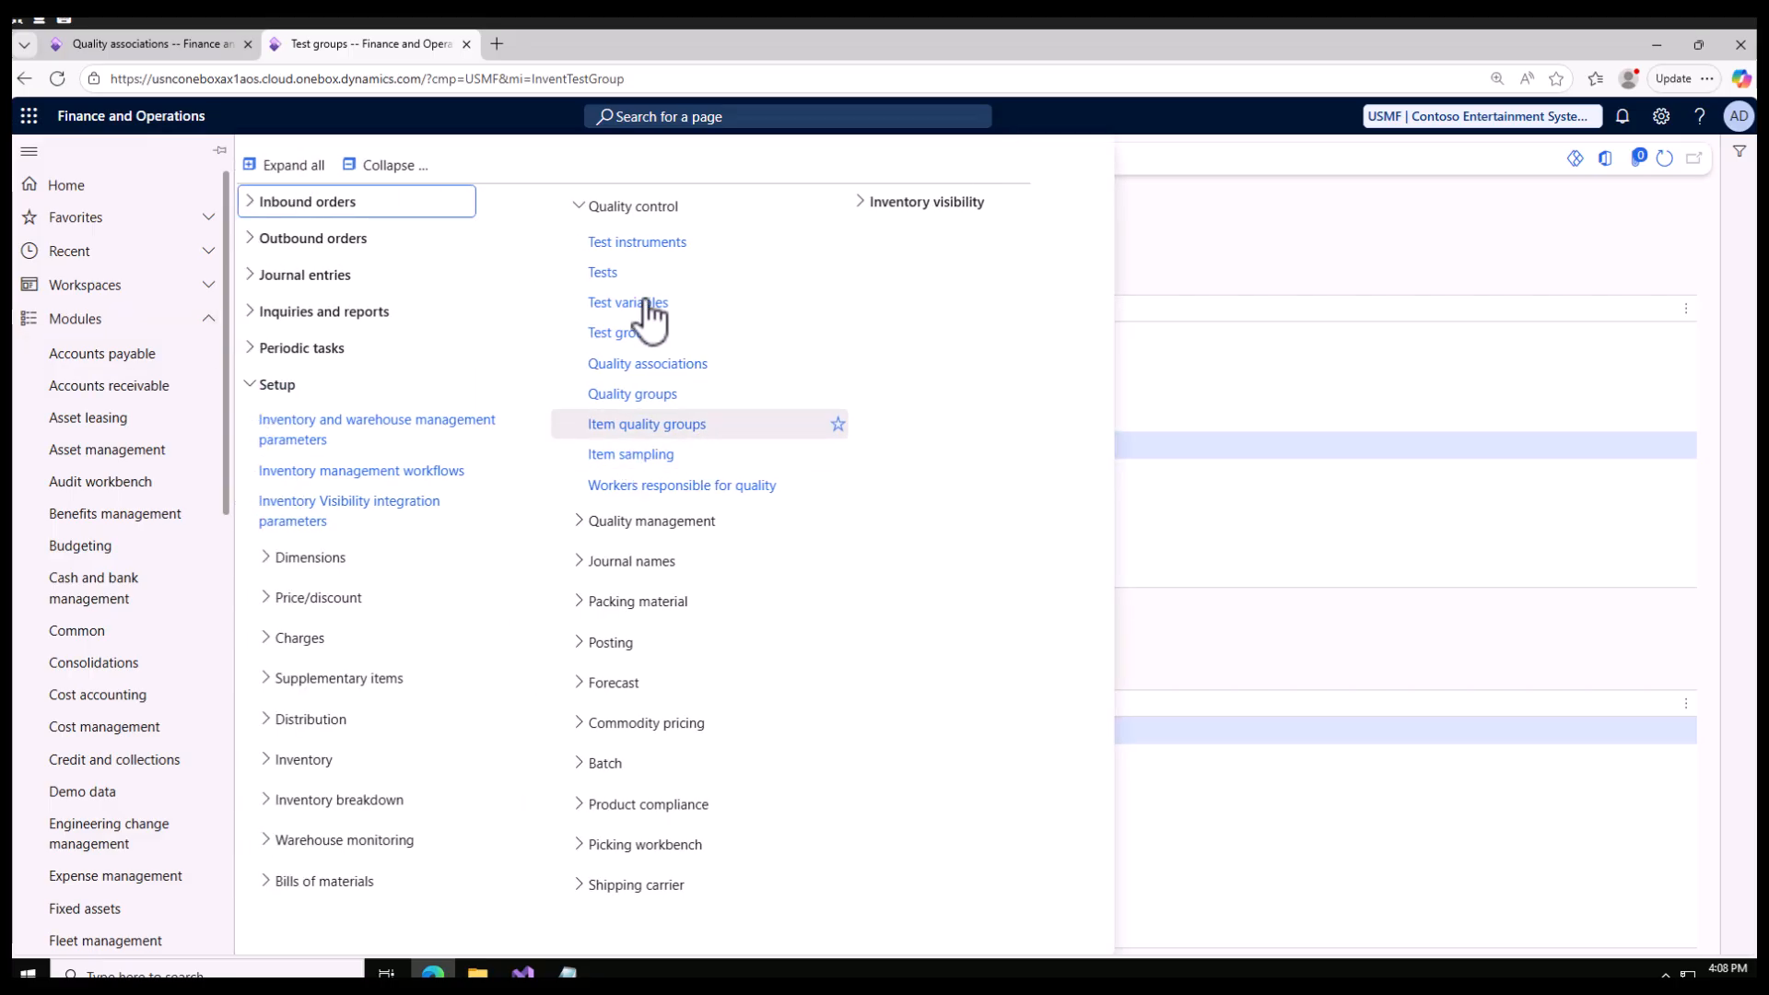
{"action": "left_click", "coordinate": [1264, 345]}
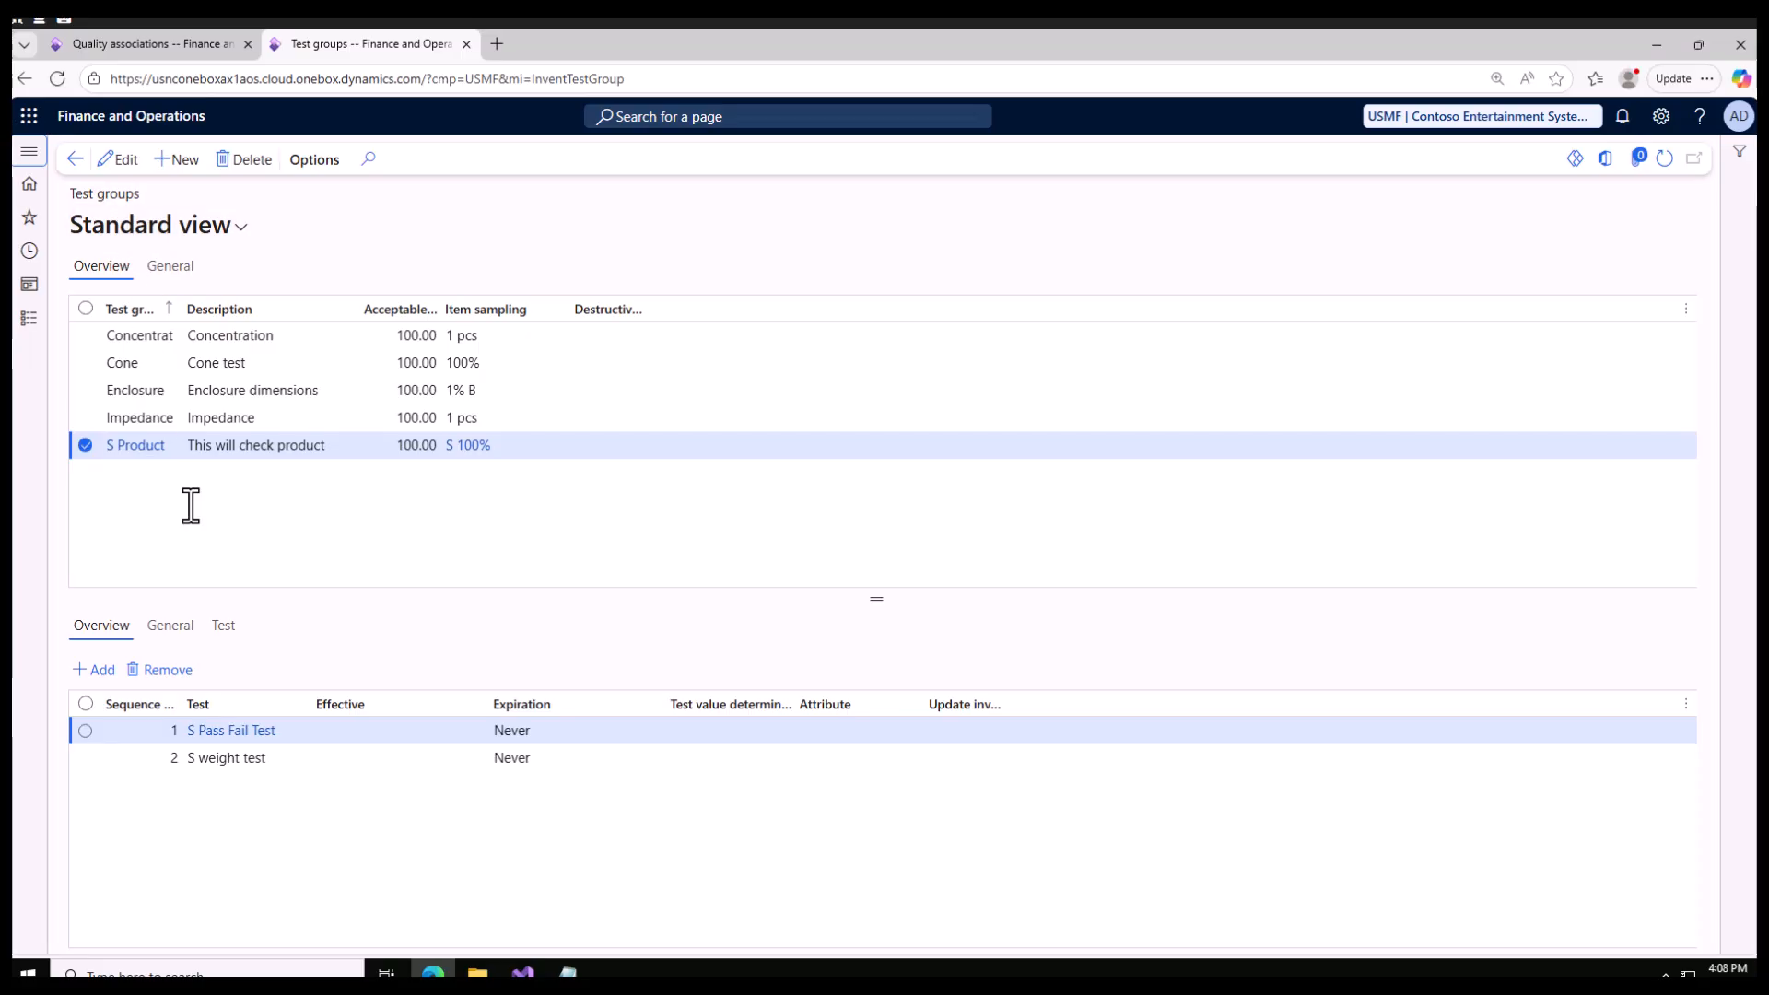
Step: Compare the association's specifications with S Product's item sampling in the test groups tab, ending on the association
{"action": "left_click", "coordinate": [177, 50]}
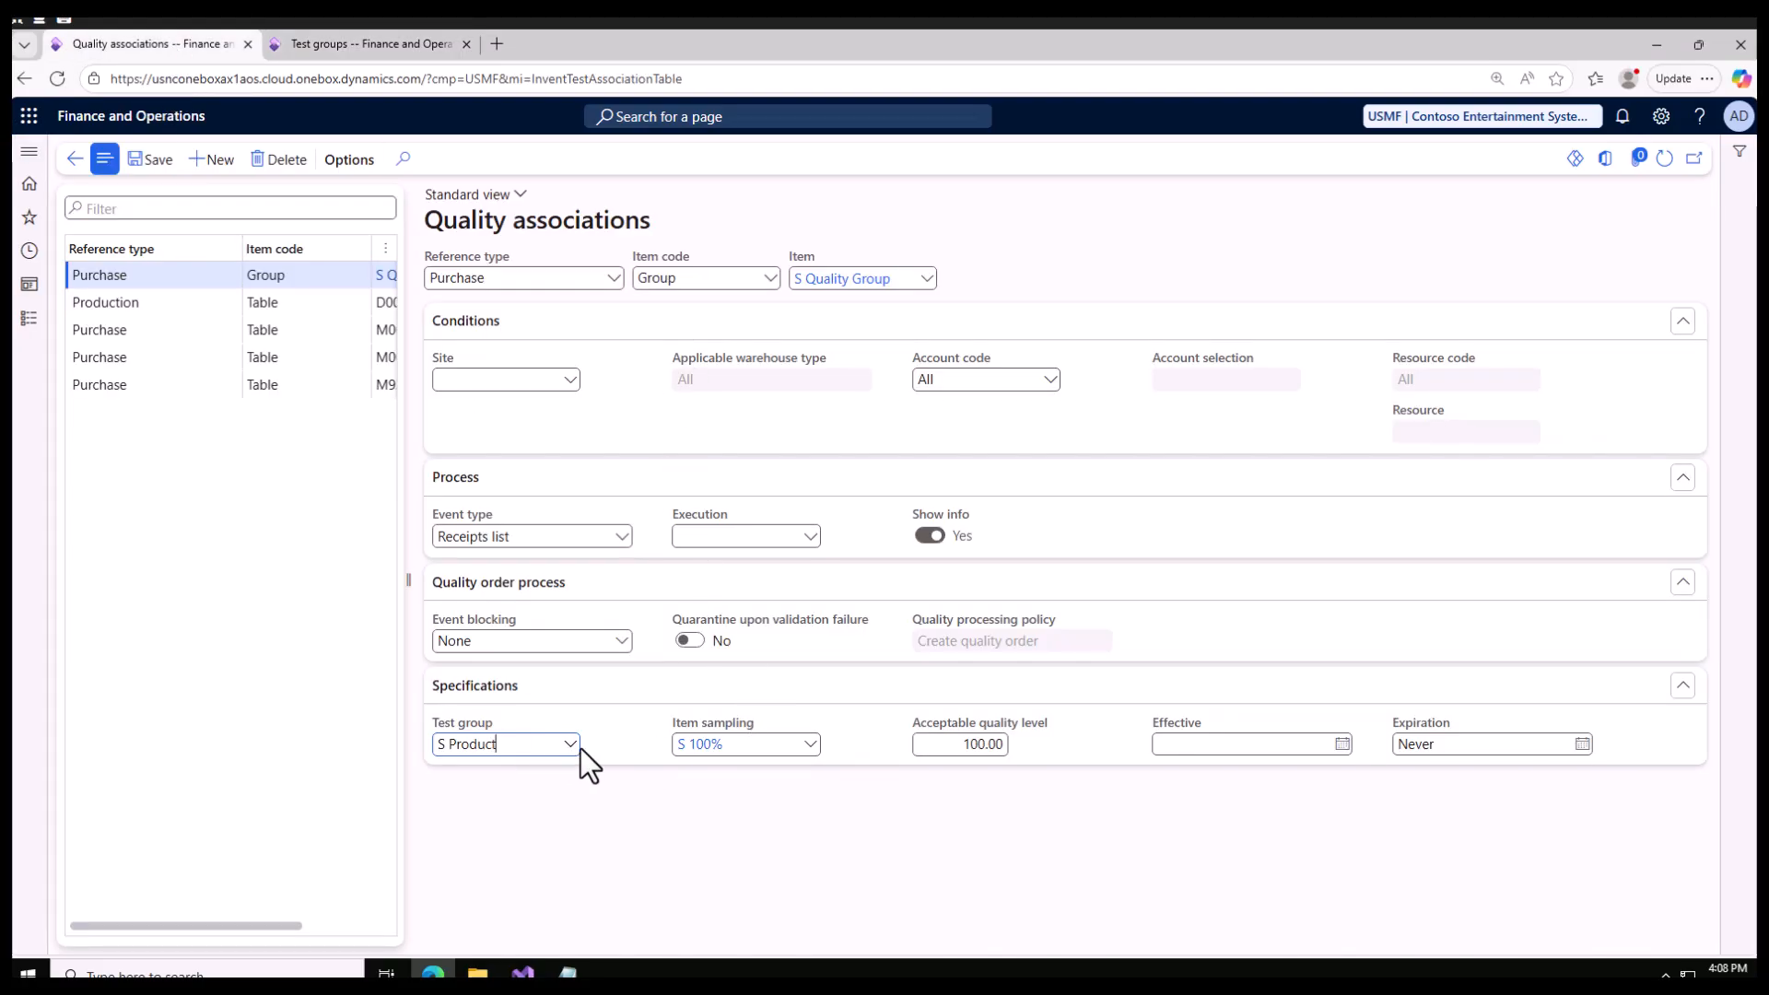
{"action": "left_click", "coordinate": [373, 46]}
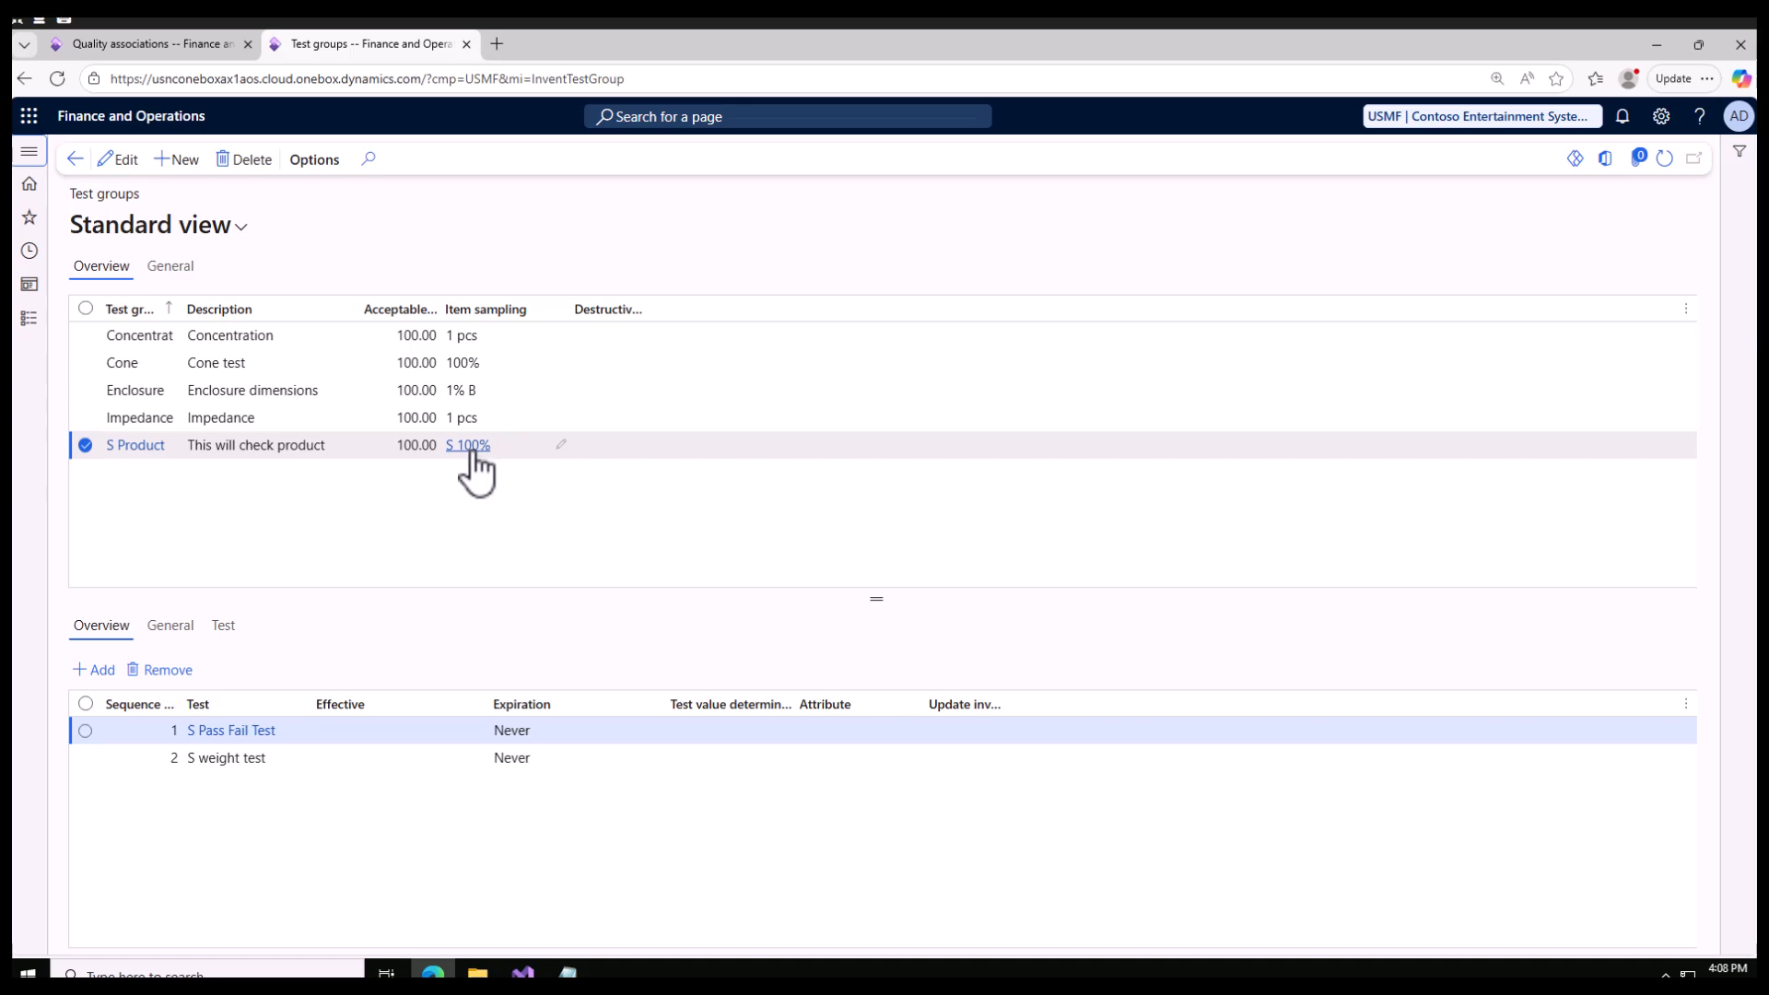
{"action": "mouse_move", "coordinate": [472, 452]}
{"action": "left_click", "coordinate": [142, 43]}
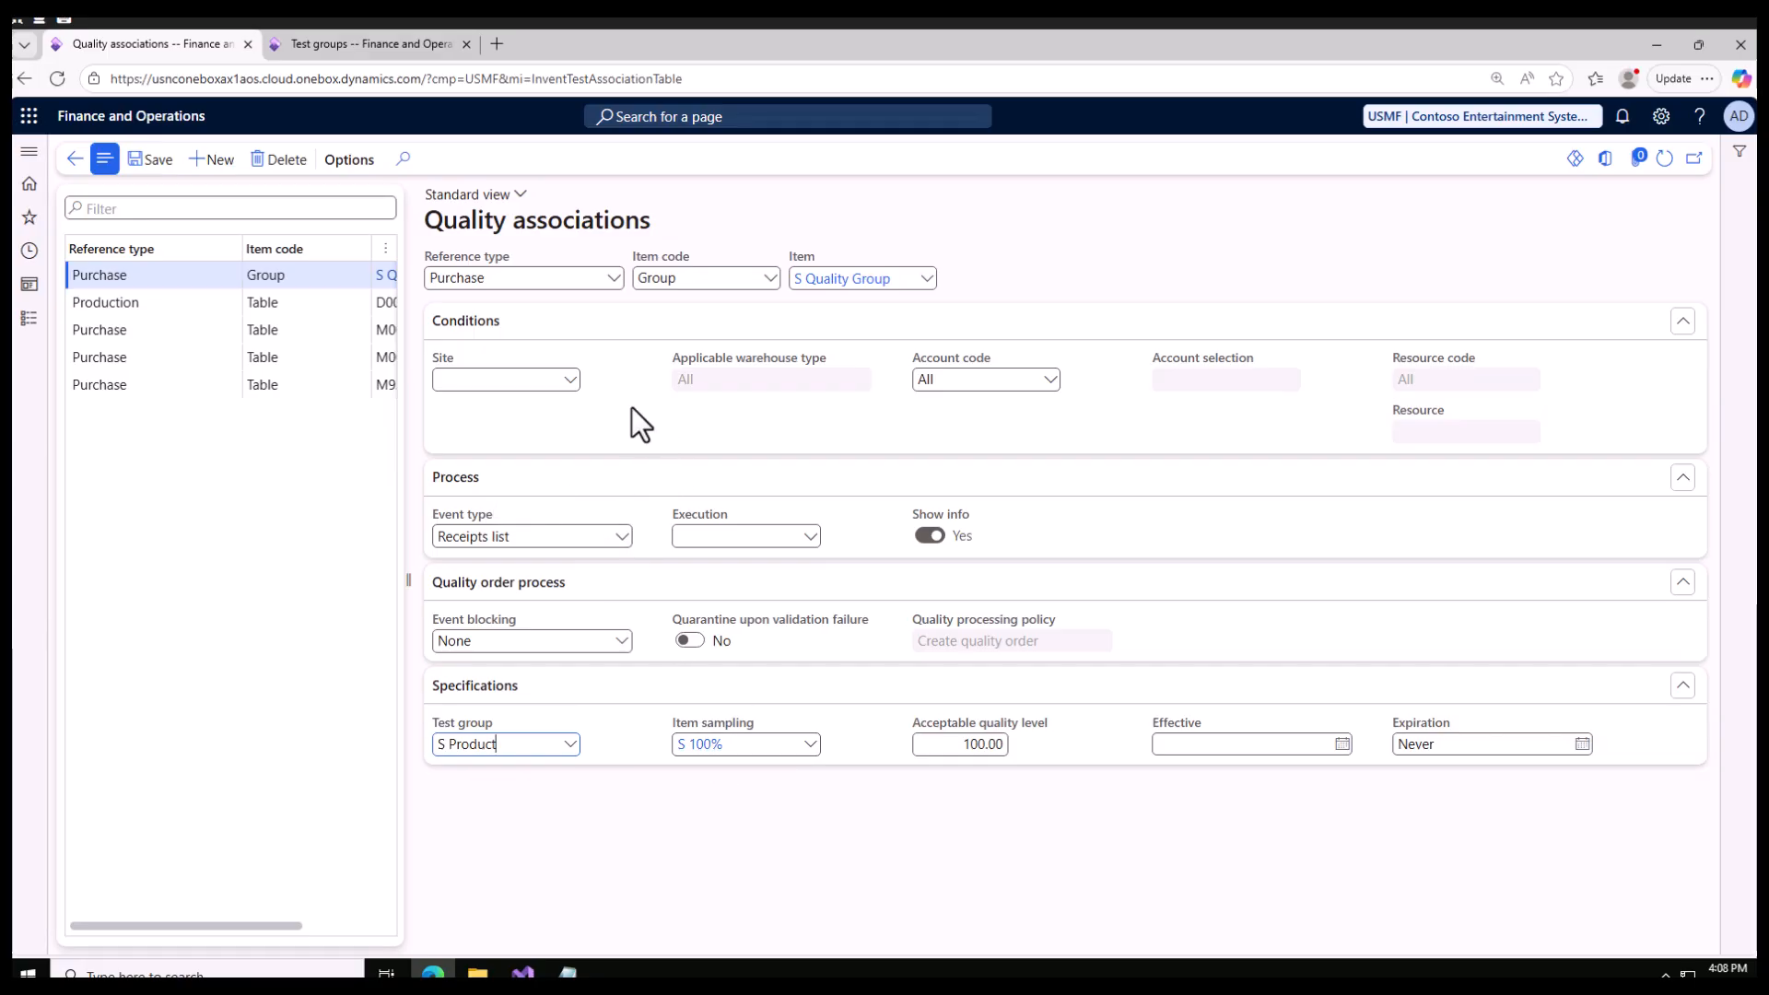
Step: Keep the association's account code at All and set its process to event type Product receipt with execution Before
{"action": "left_click", "coordinate": [1051, 385]}
{"action": "left_click", "coordinate": [1077, 224]}
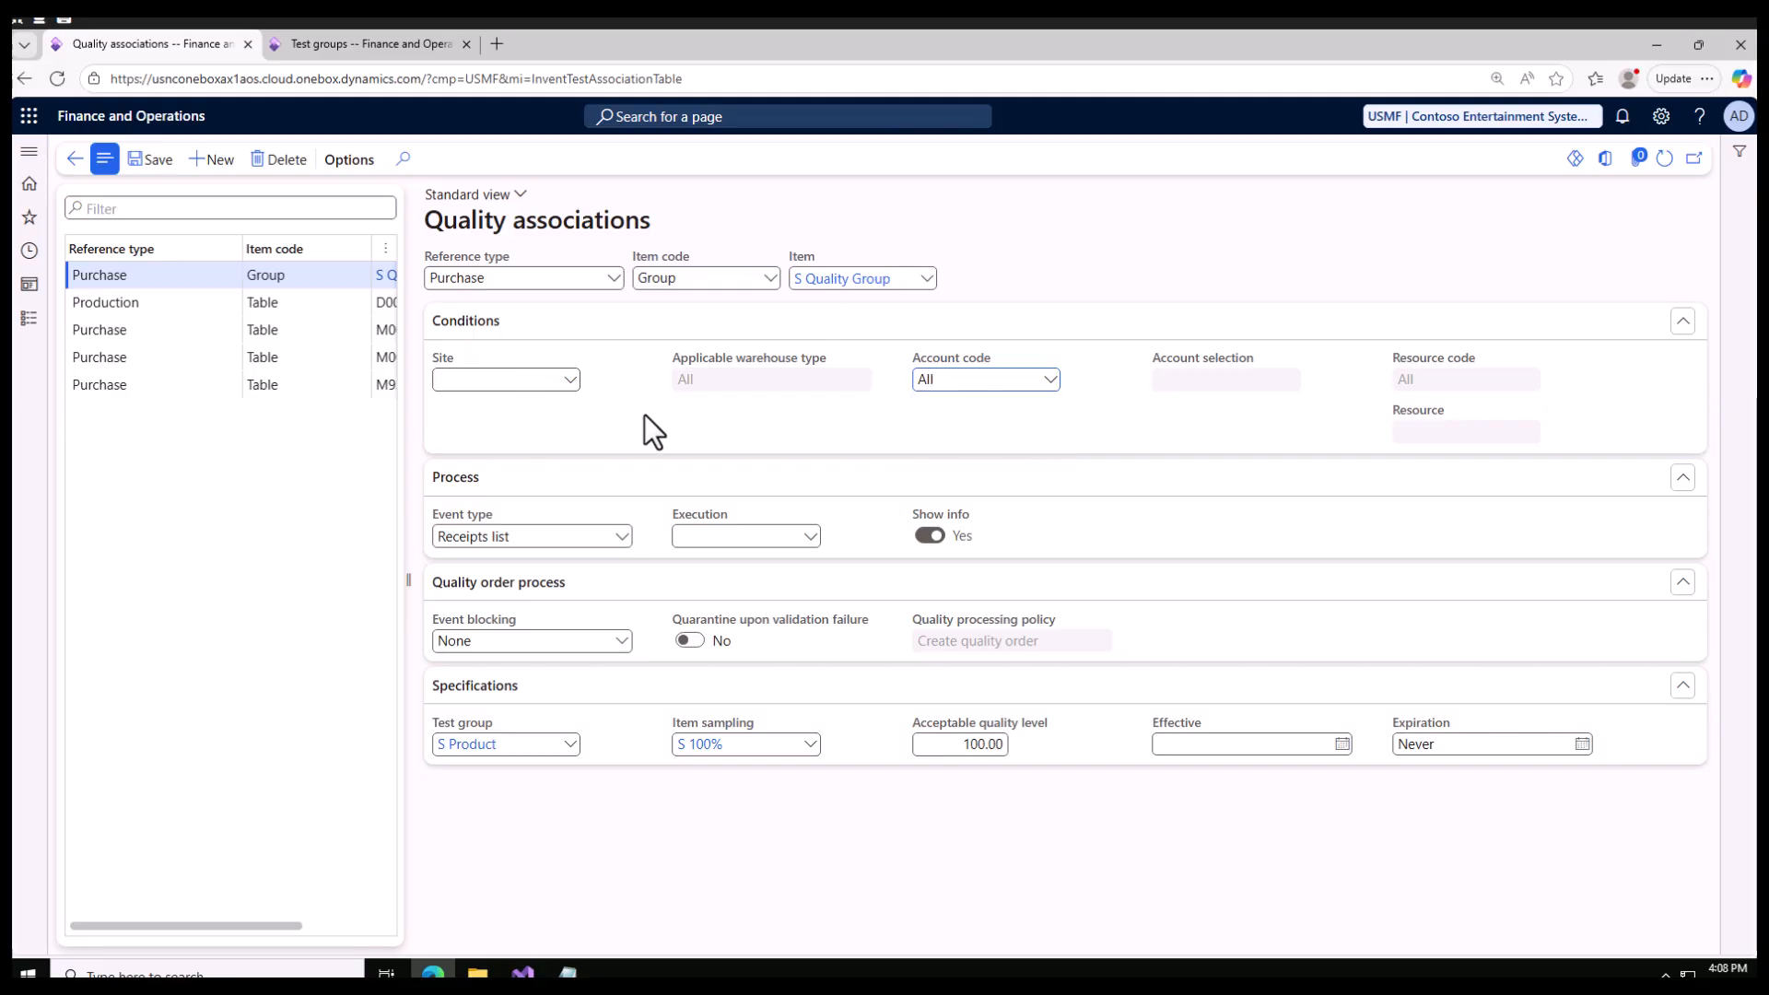
{"action": "left_click", "coordinate": [620, 538]}
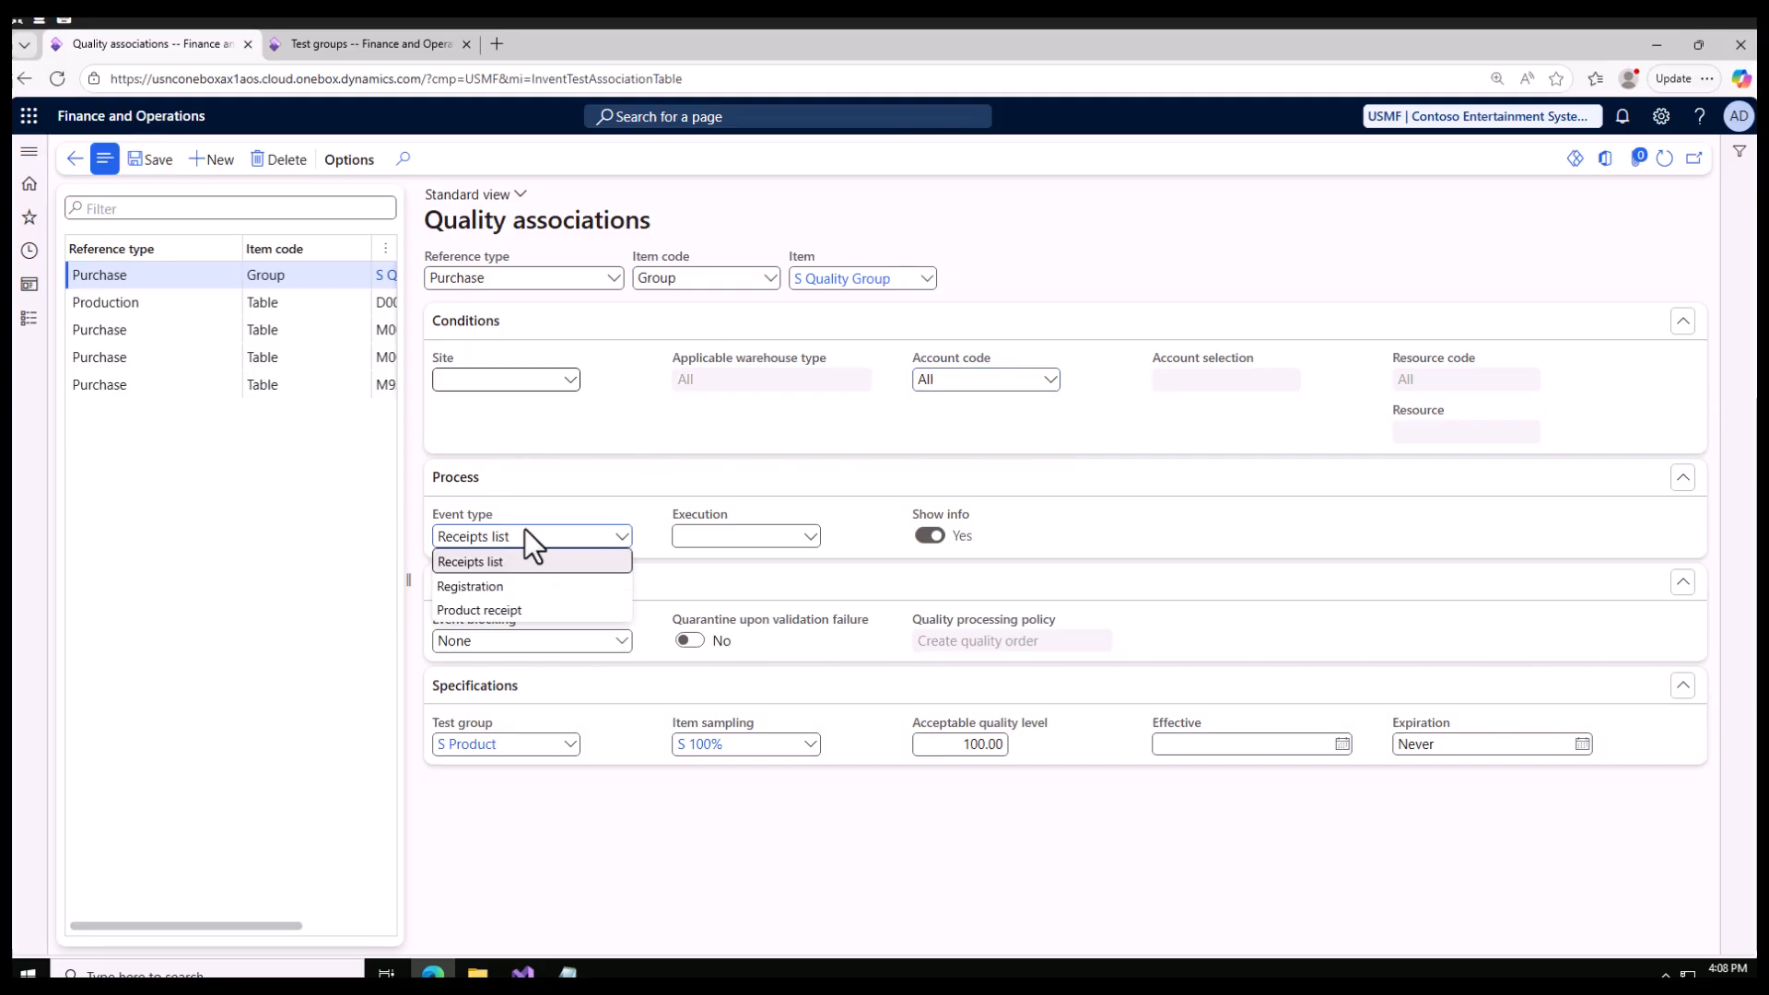
{"action": "left_click", "coordinate": [498, 610]}
{"action": "left_click", "coordinate": [813, 538]}
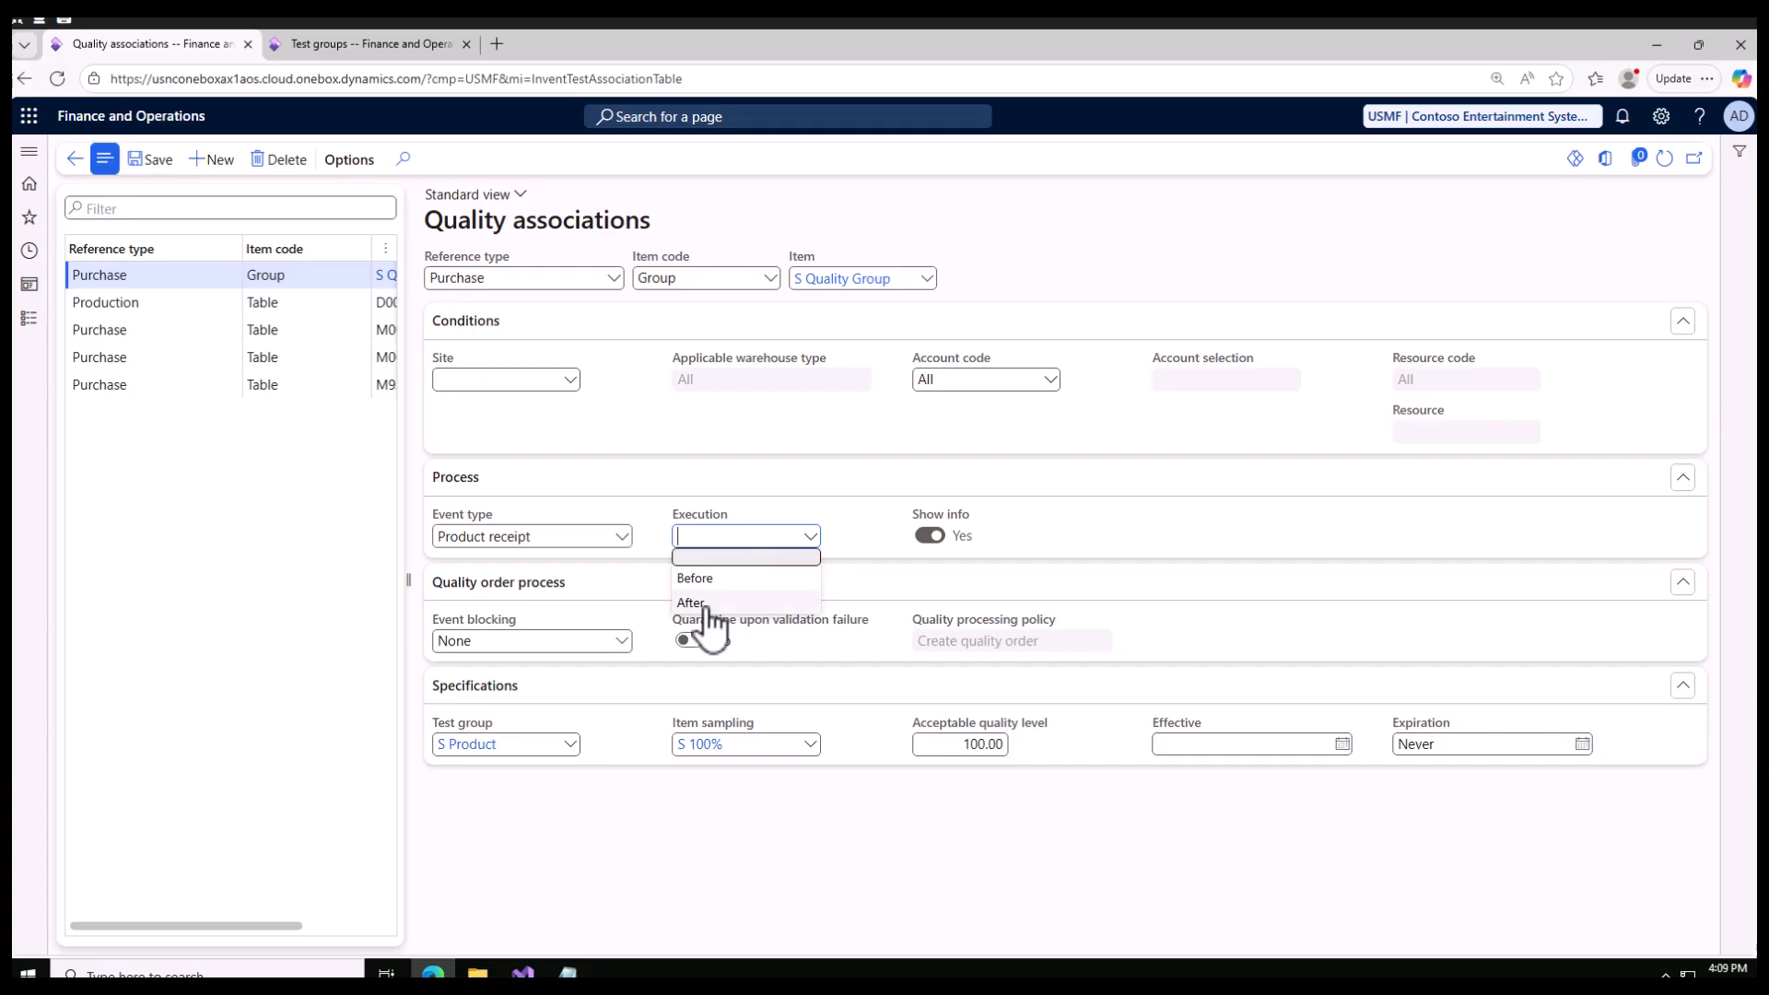
{"action": "left_click", "coordinate": [697, 578]}
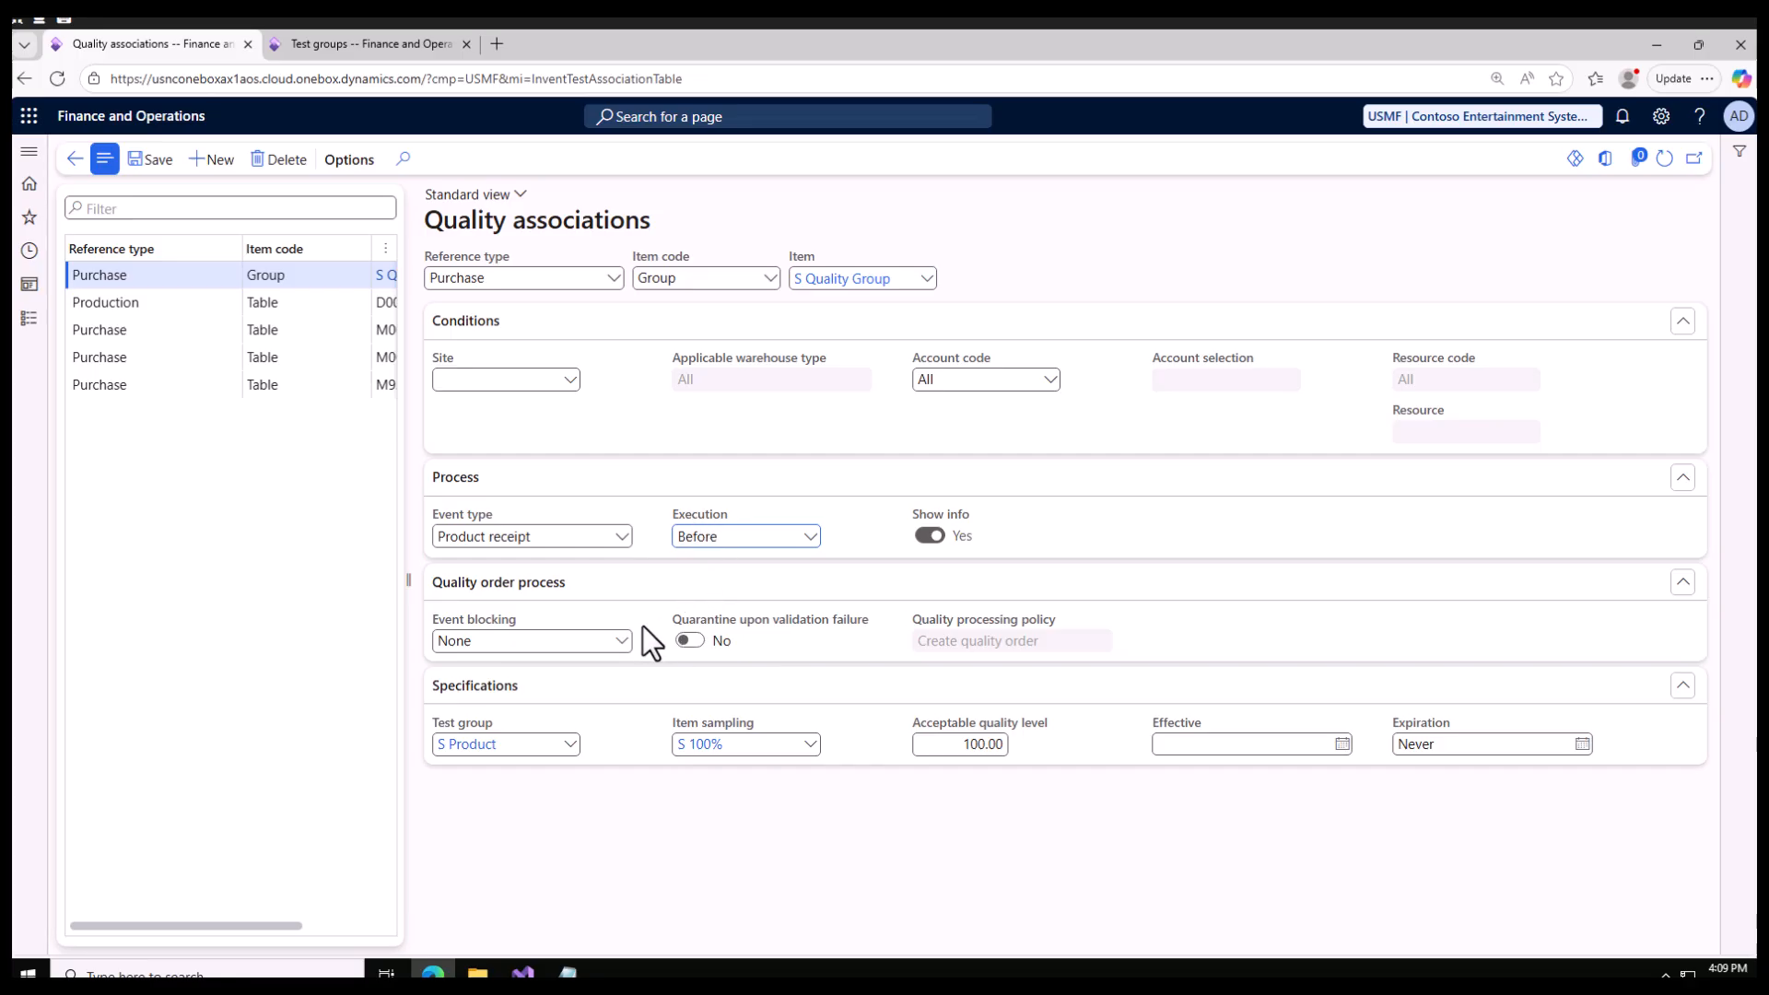
Step: Set the quality order process to block the Product receipt event and save the quality association
{"action": "left_click", "coordinate": [623, 642]}
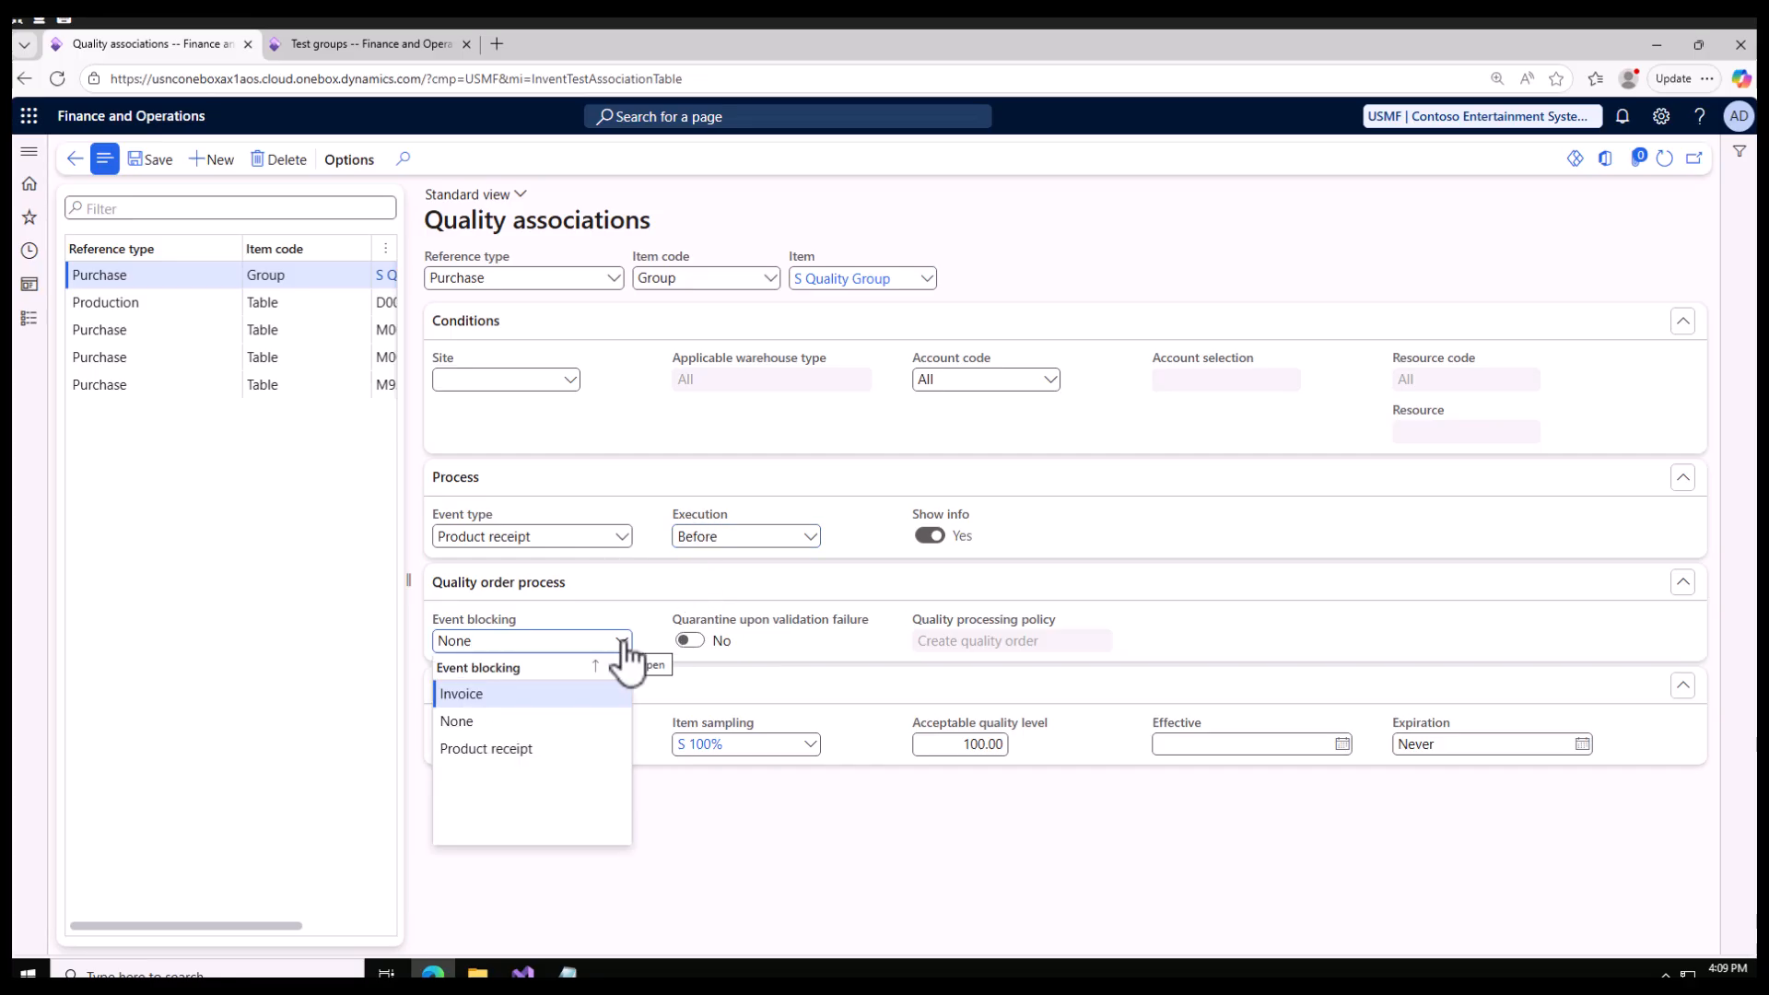
{"action": "left_click", "coordinate": [504, 750]}
{"action": "left_click", "coordinate": [150, 161]}
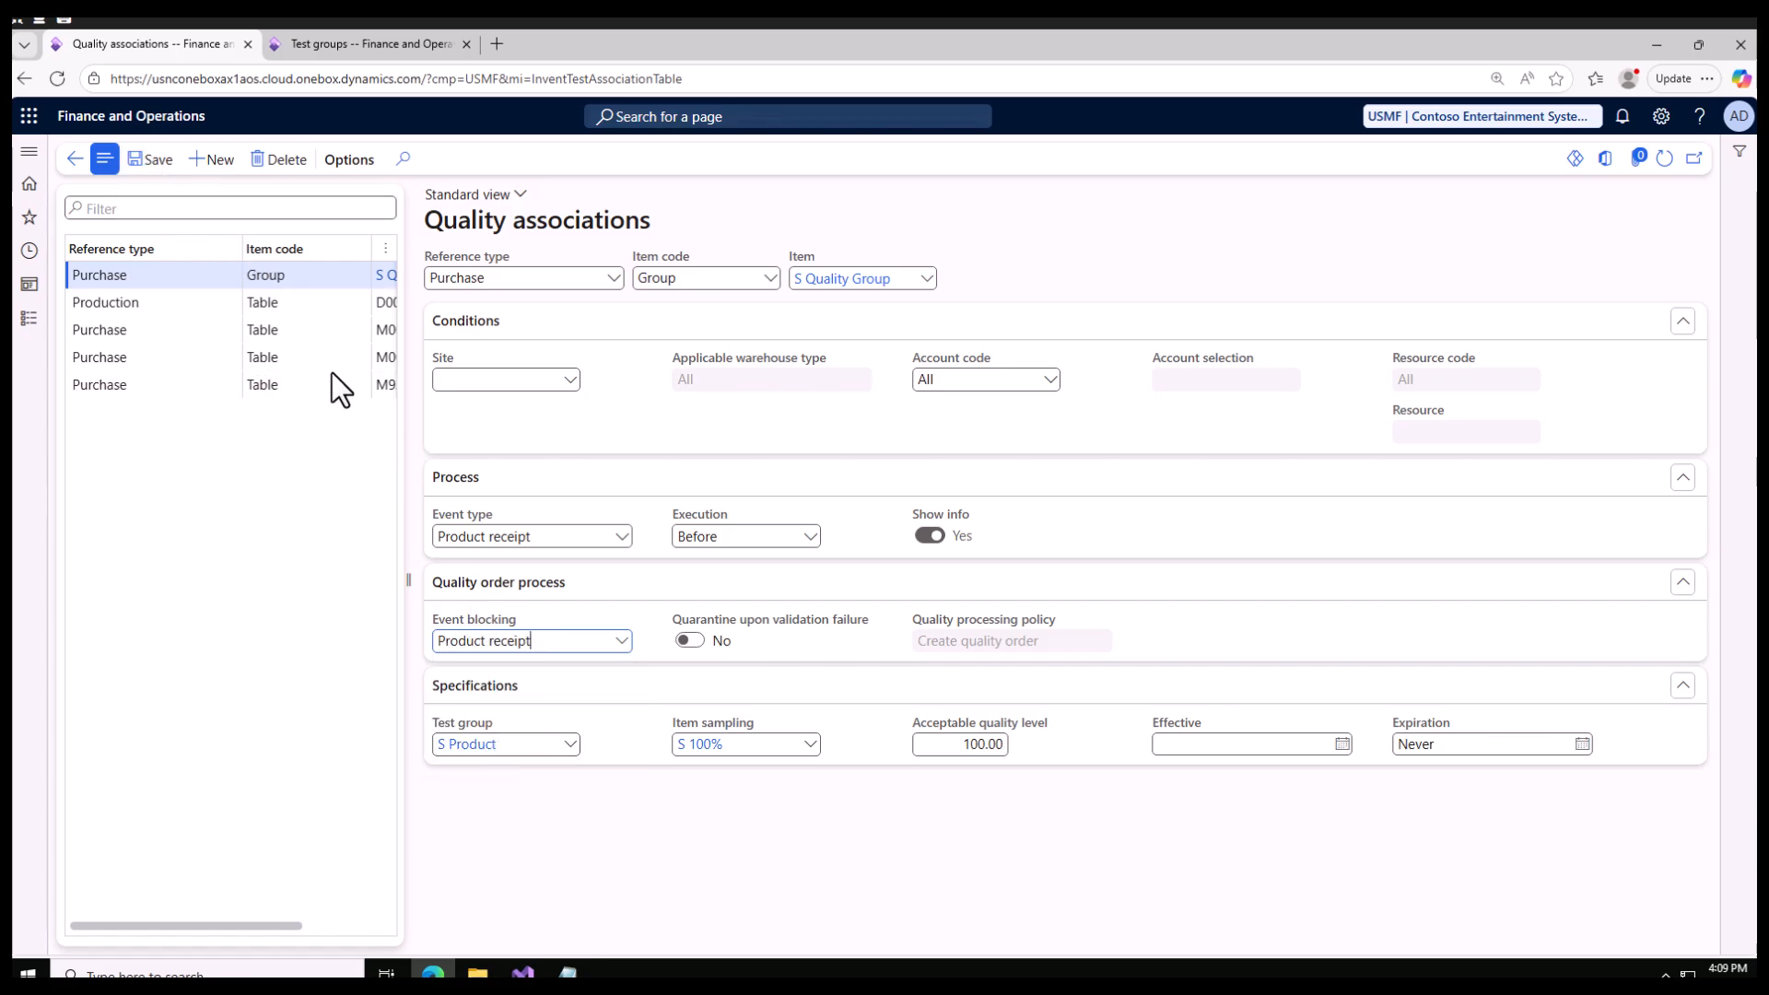
Step: Open the list of all purchase orders in the Procurement and sourcing module
{"action": "left_click", "coordinate": [30, 319]}
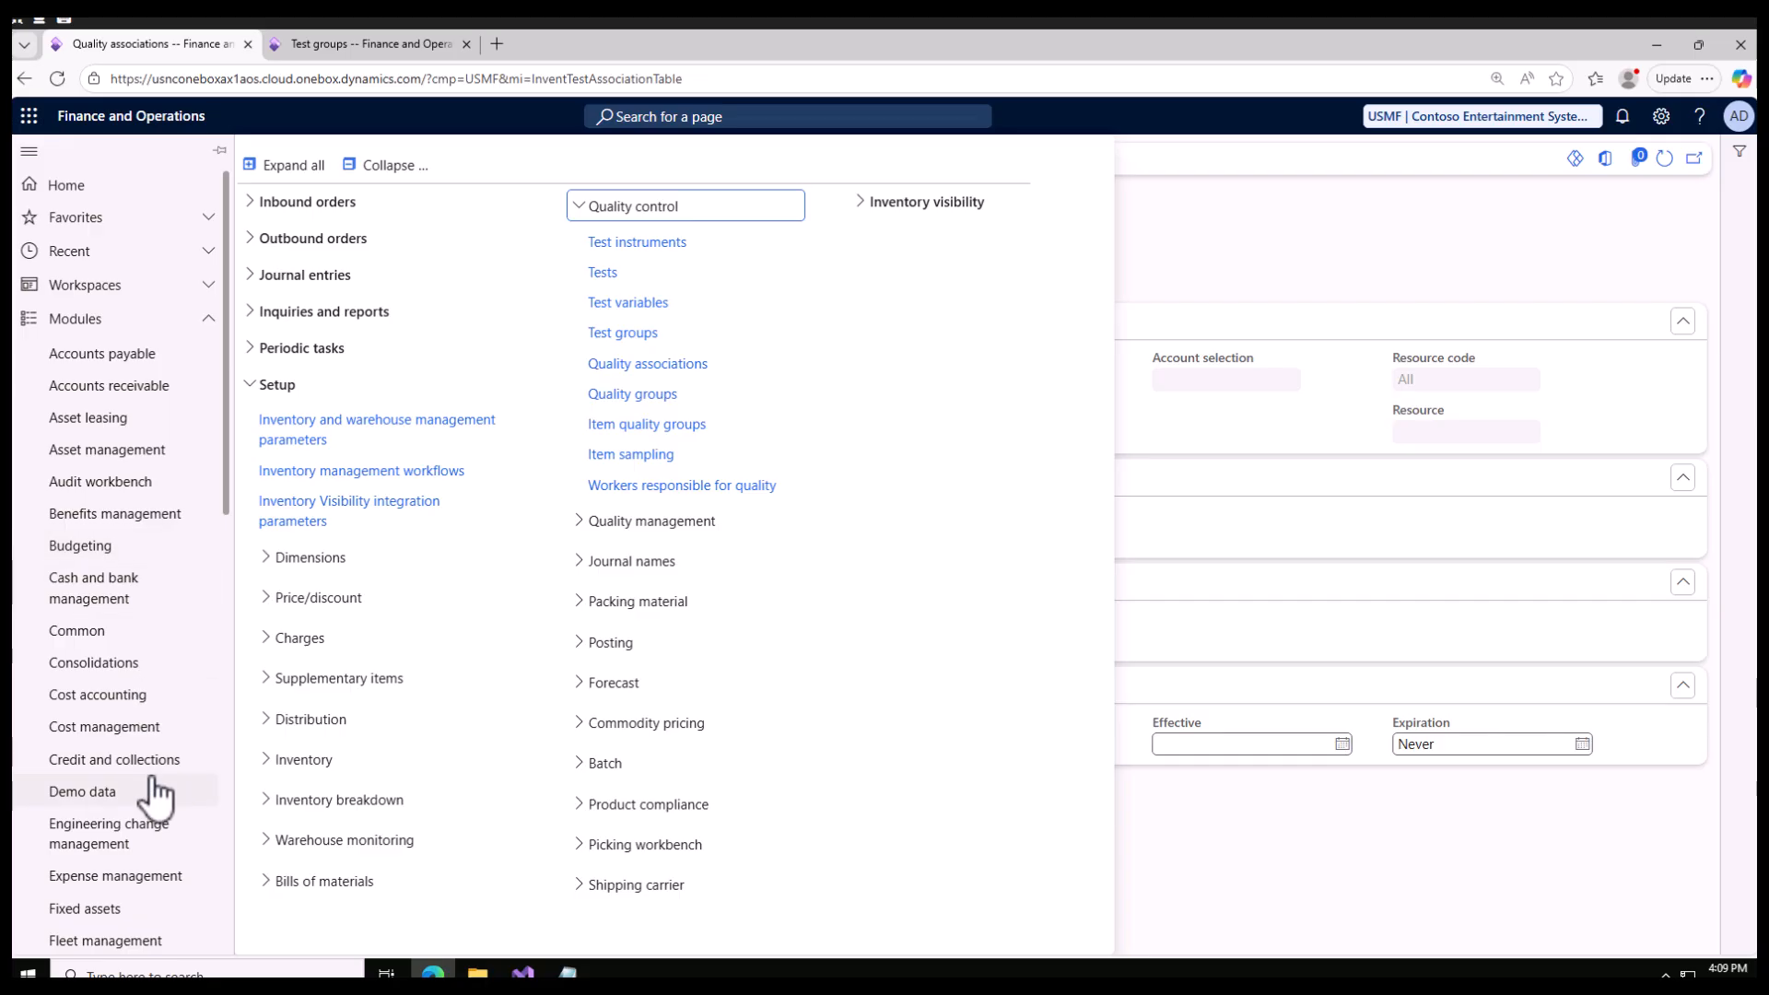
{"action": "scroll", "coordinate": [155, 792], "scroll_direction": "down", "scroll_amount": 10}
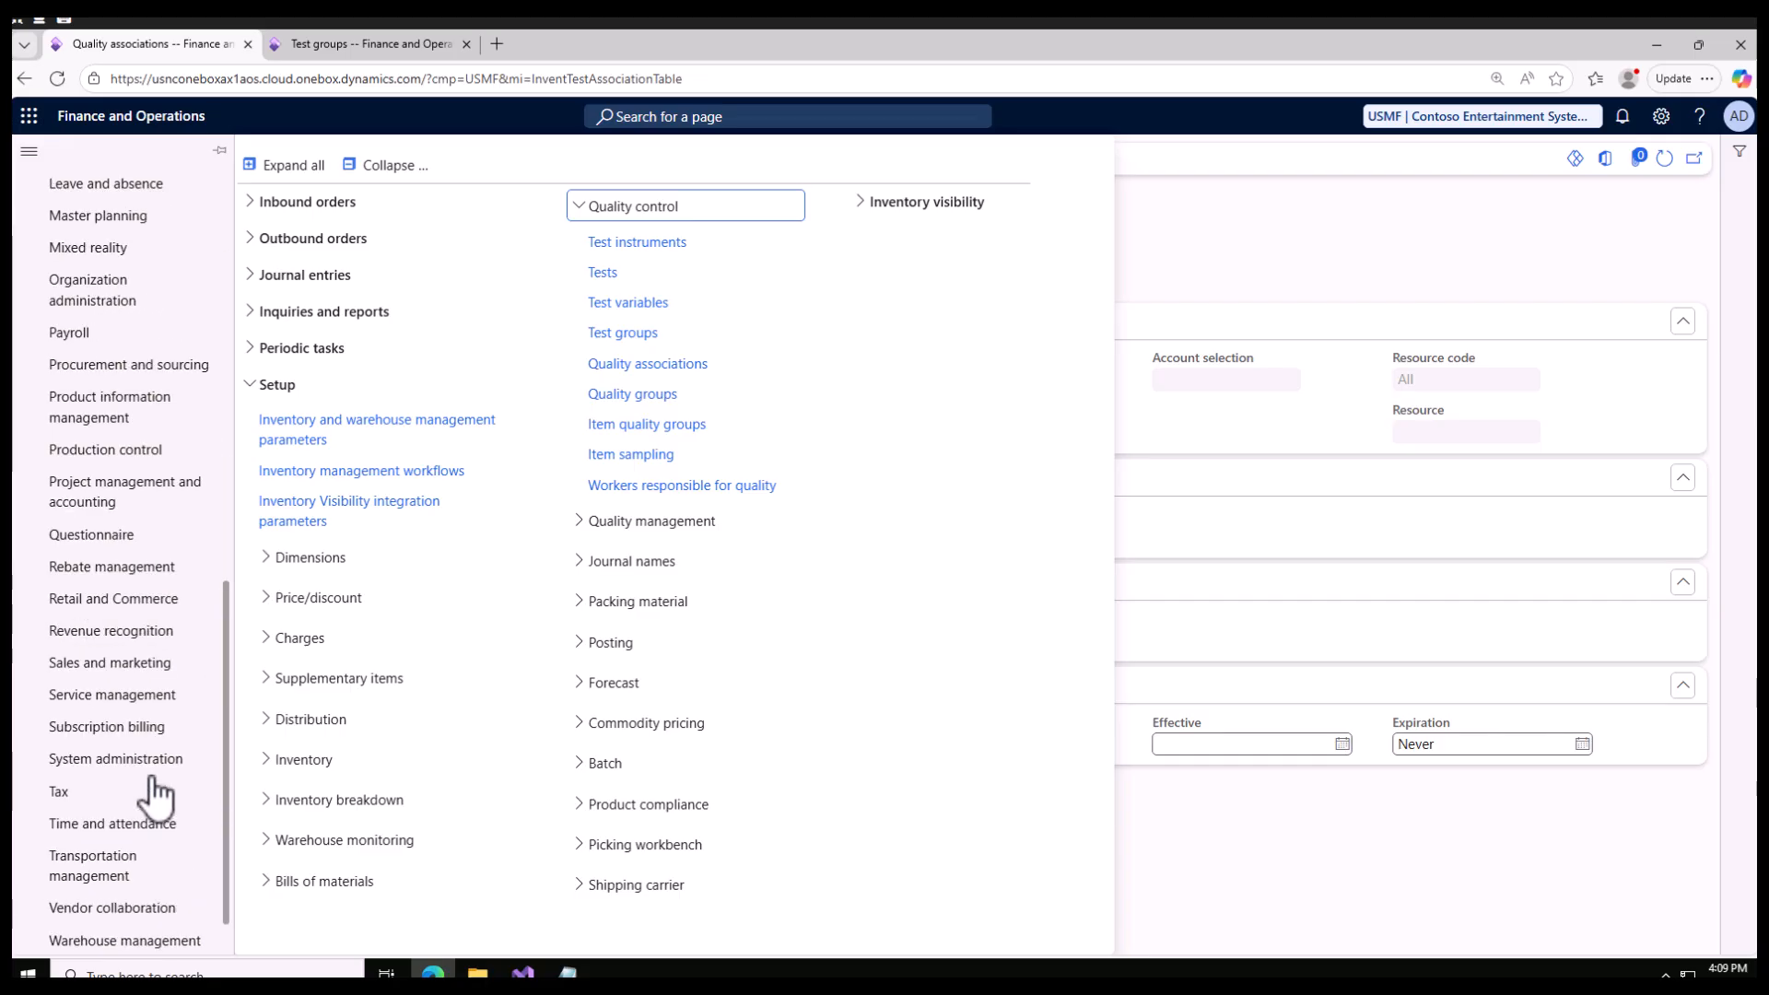
{"action": "left_click", "coordinate": [111, 408]}
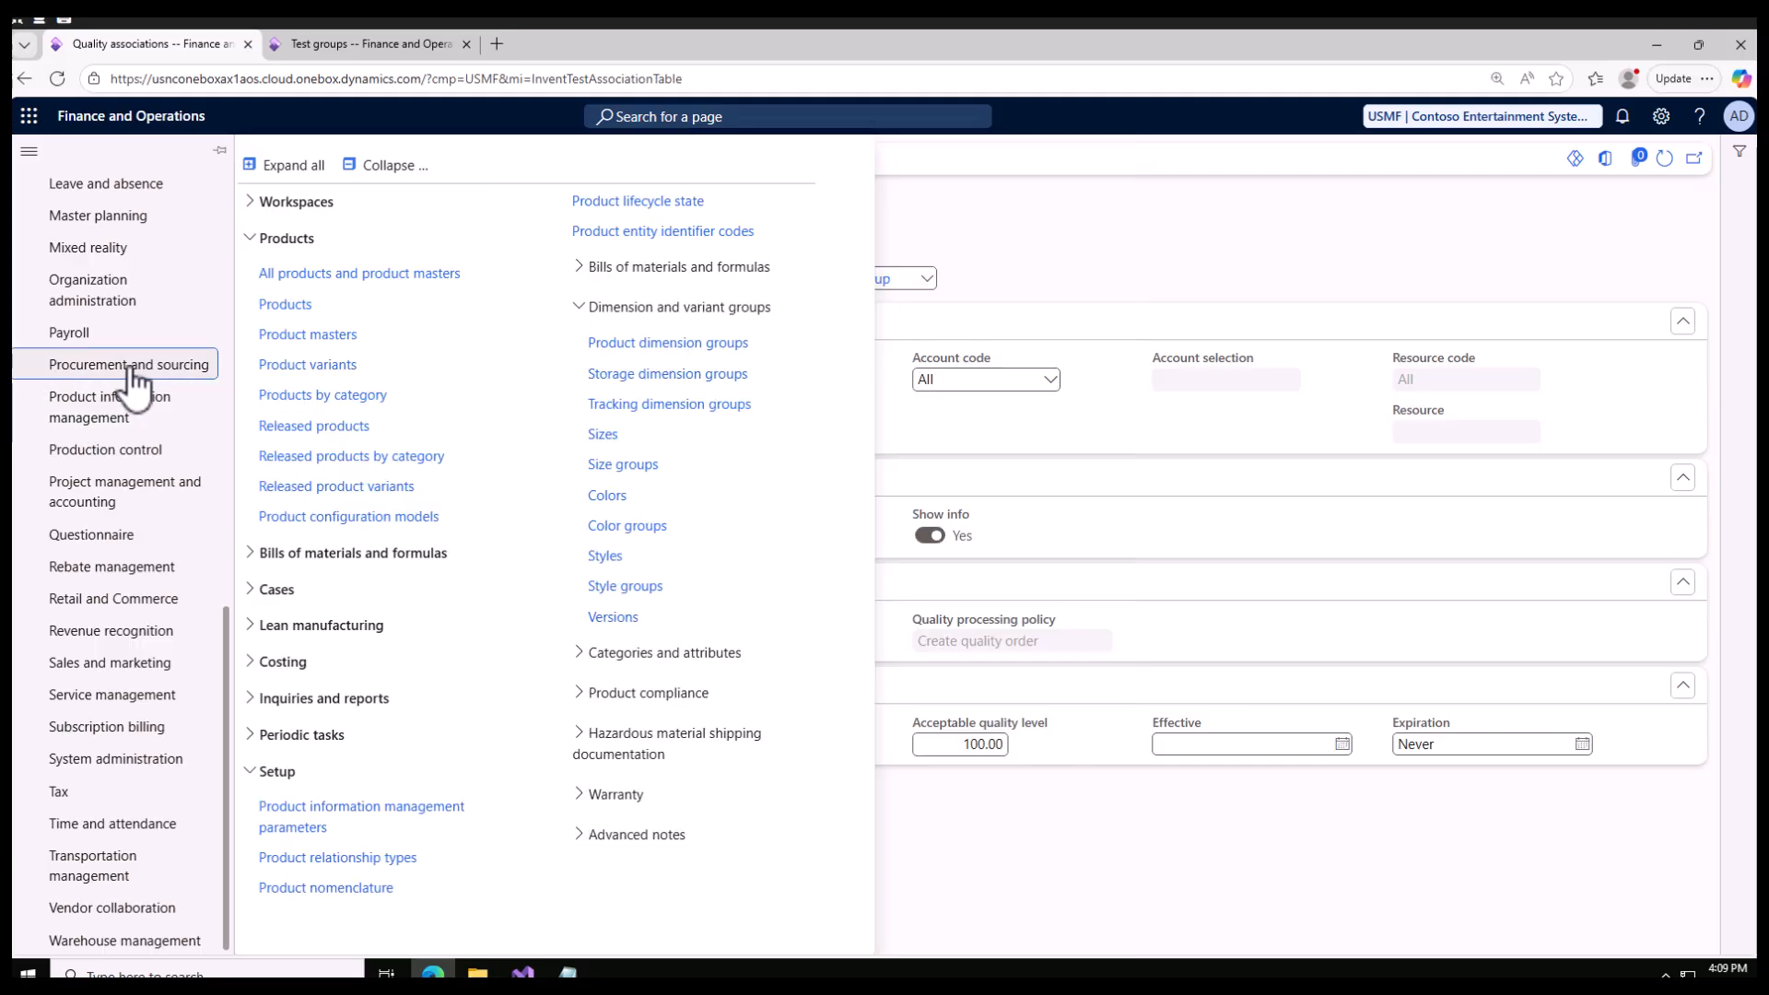
{"action": "left_click", "coordinate": [129, 376]}
{"action": "left_click", "coordinate": [251, 259]}
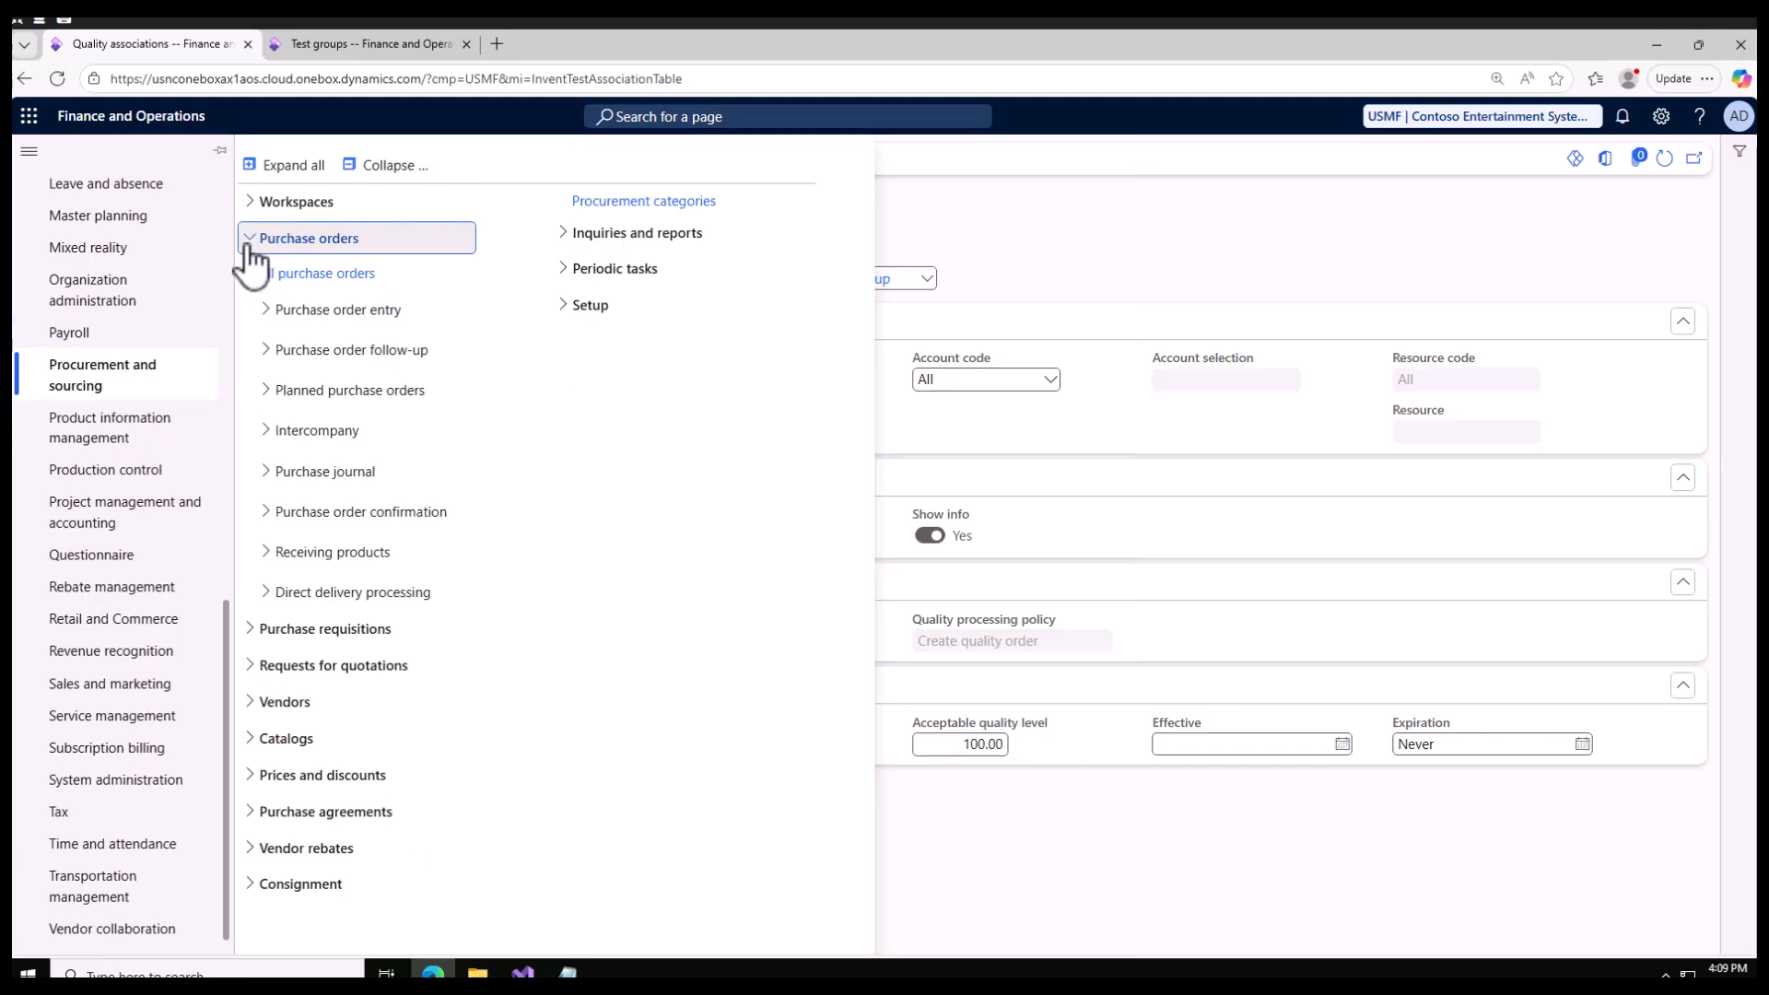
{"action": "left_click", "coordinate": [297, 273]}
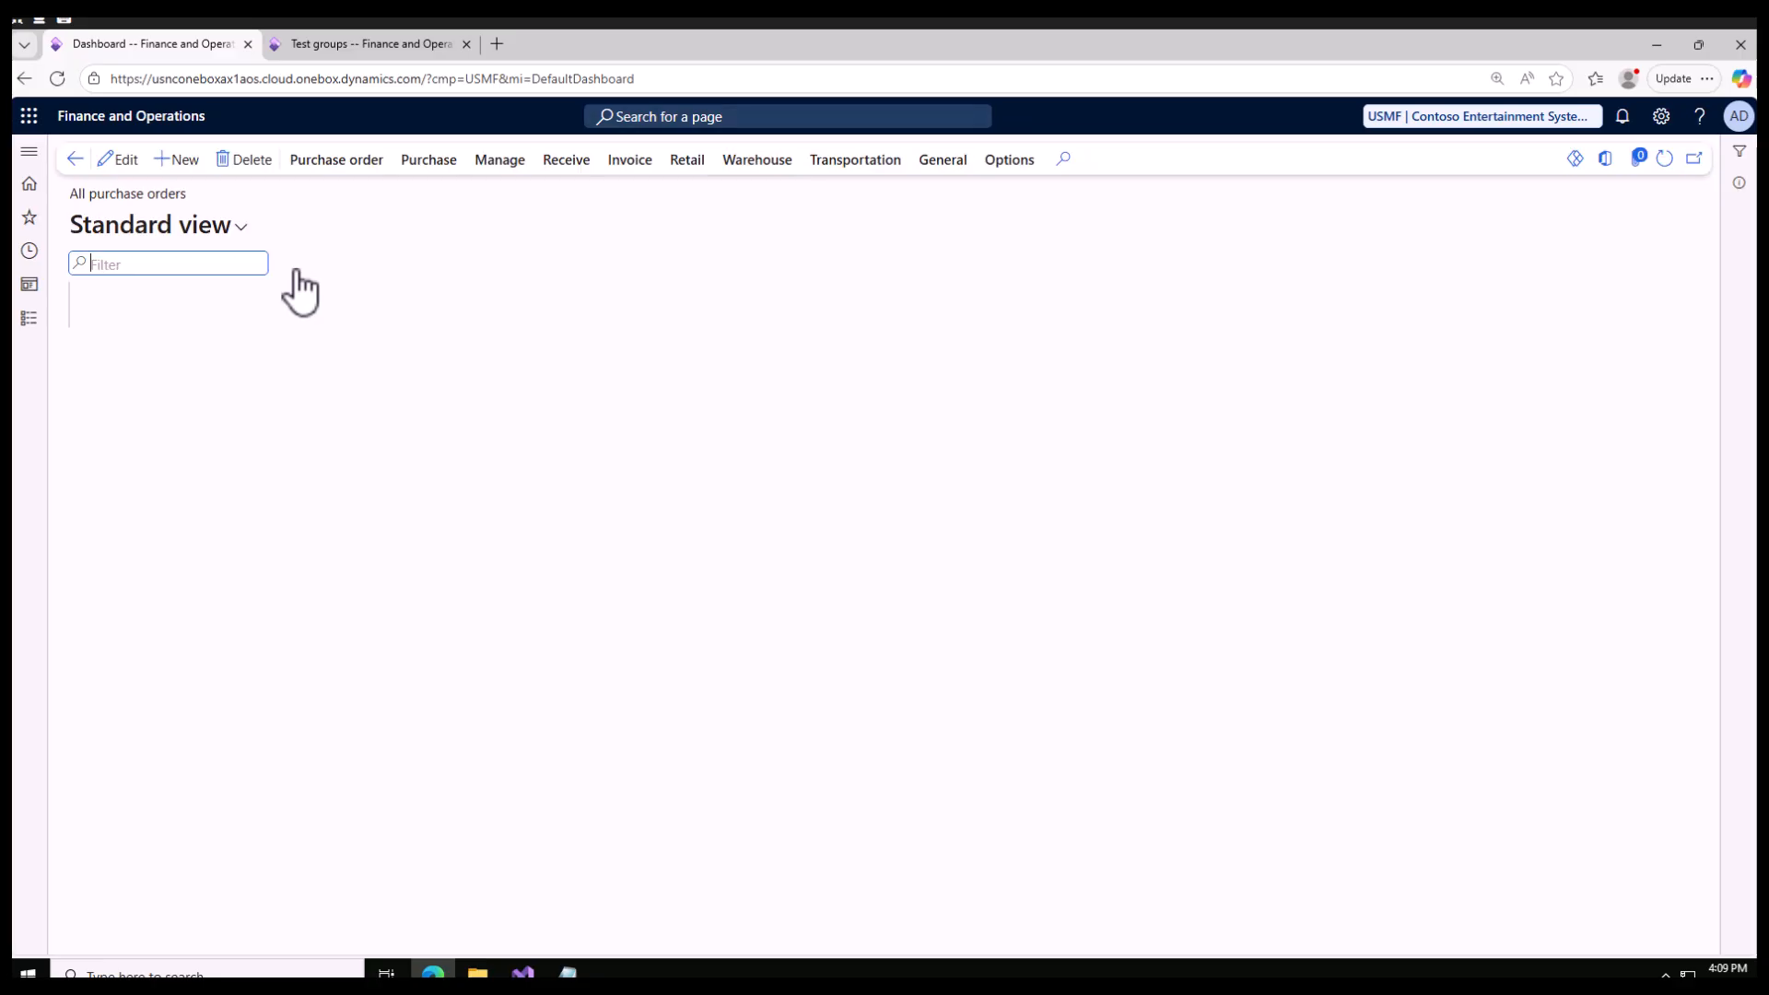
Step: Create a purchase order for the vendor Acme Office Supplies
{"action": "left_click", "coordinate": [182, 162]}
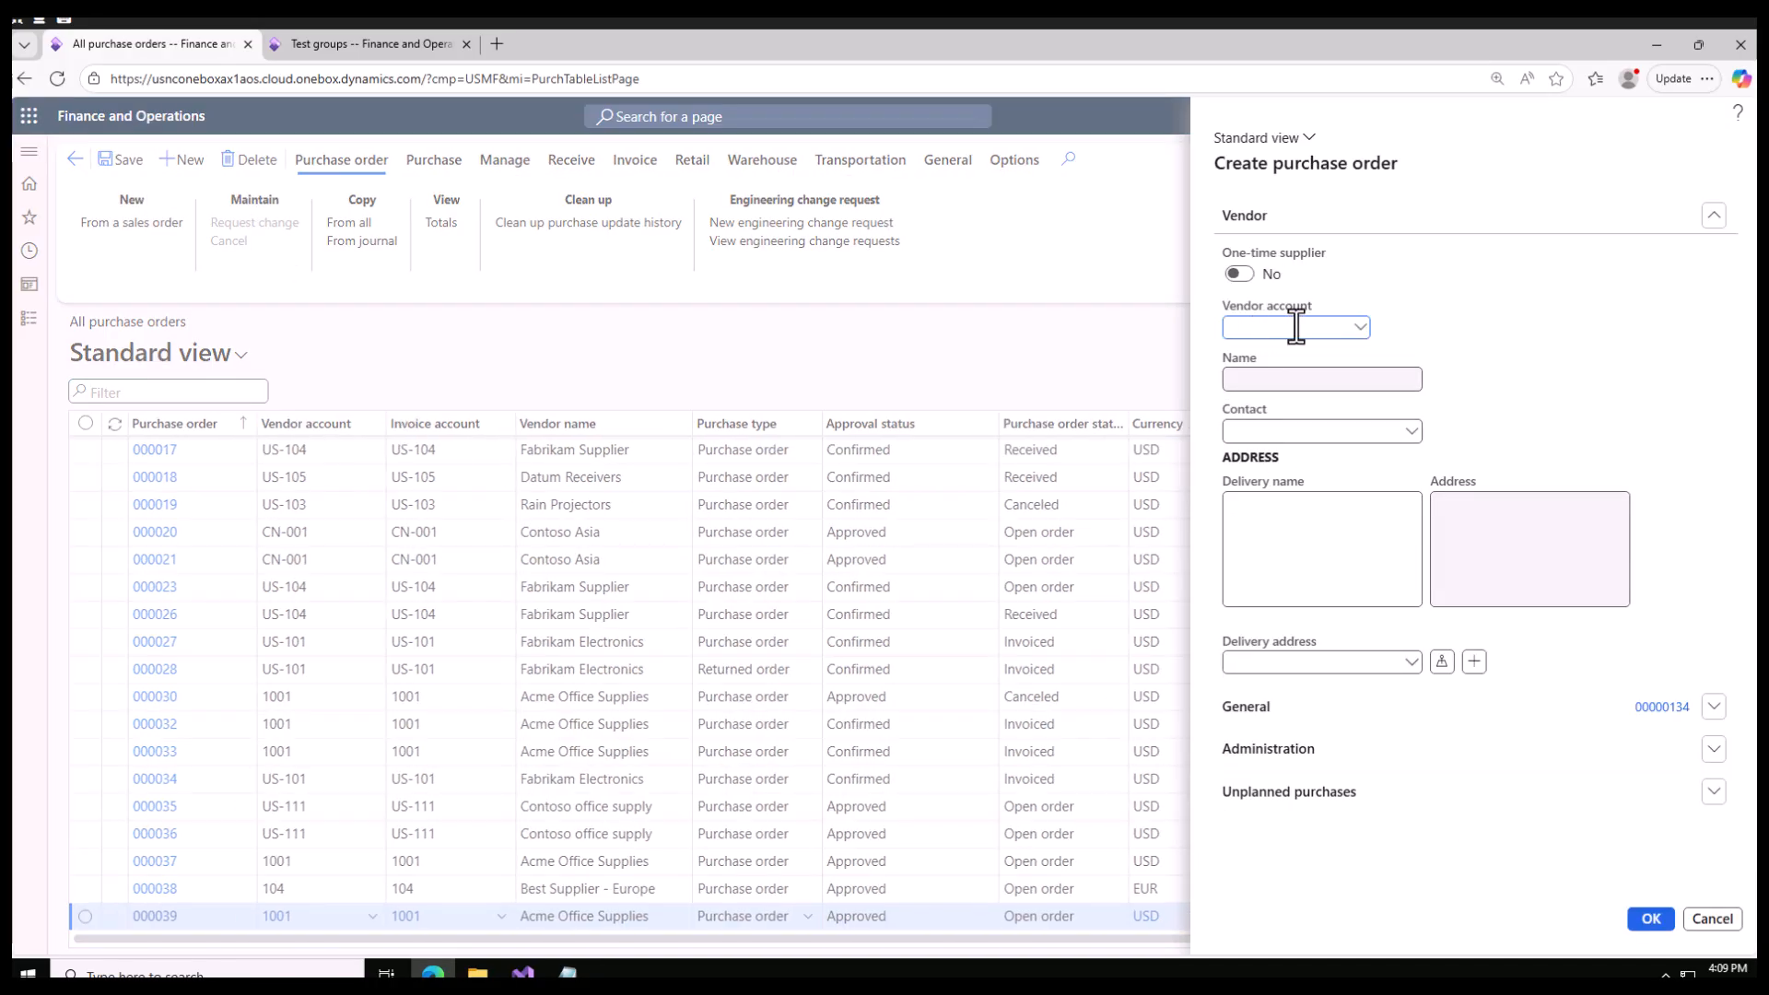
{"action": "left_click", "coordinate": [1360, 328]}
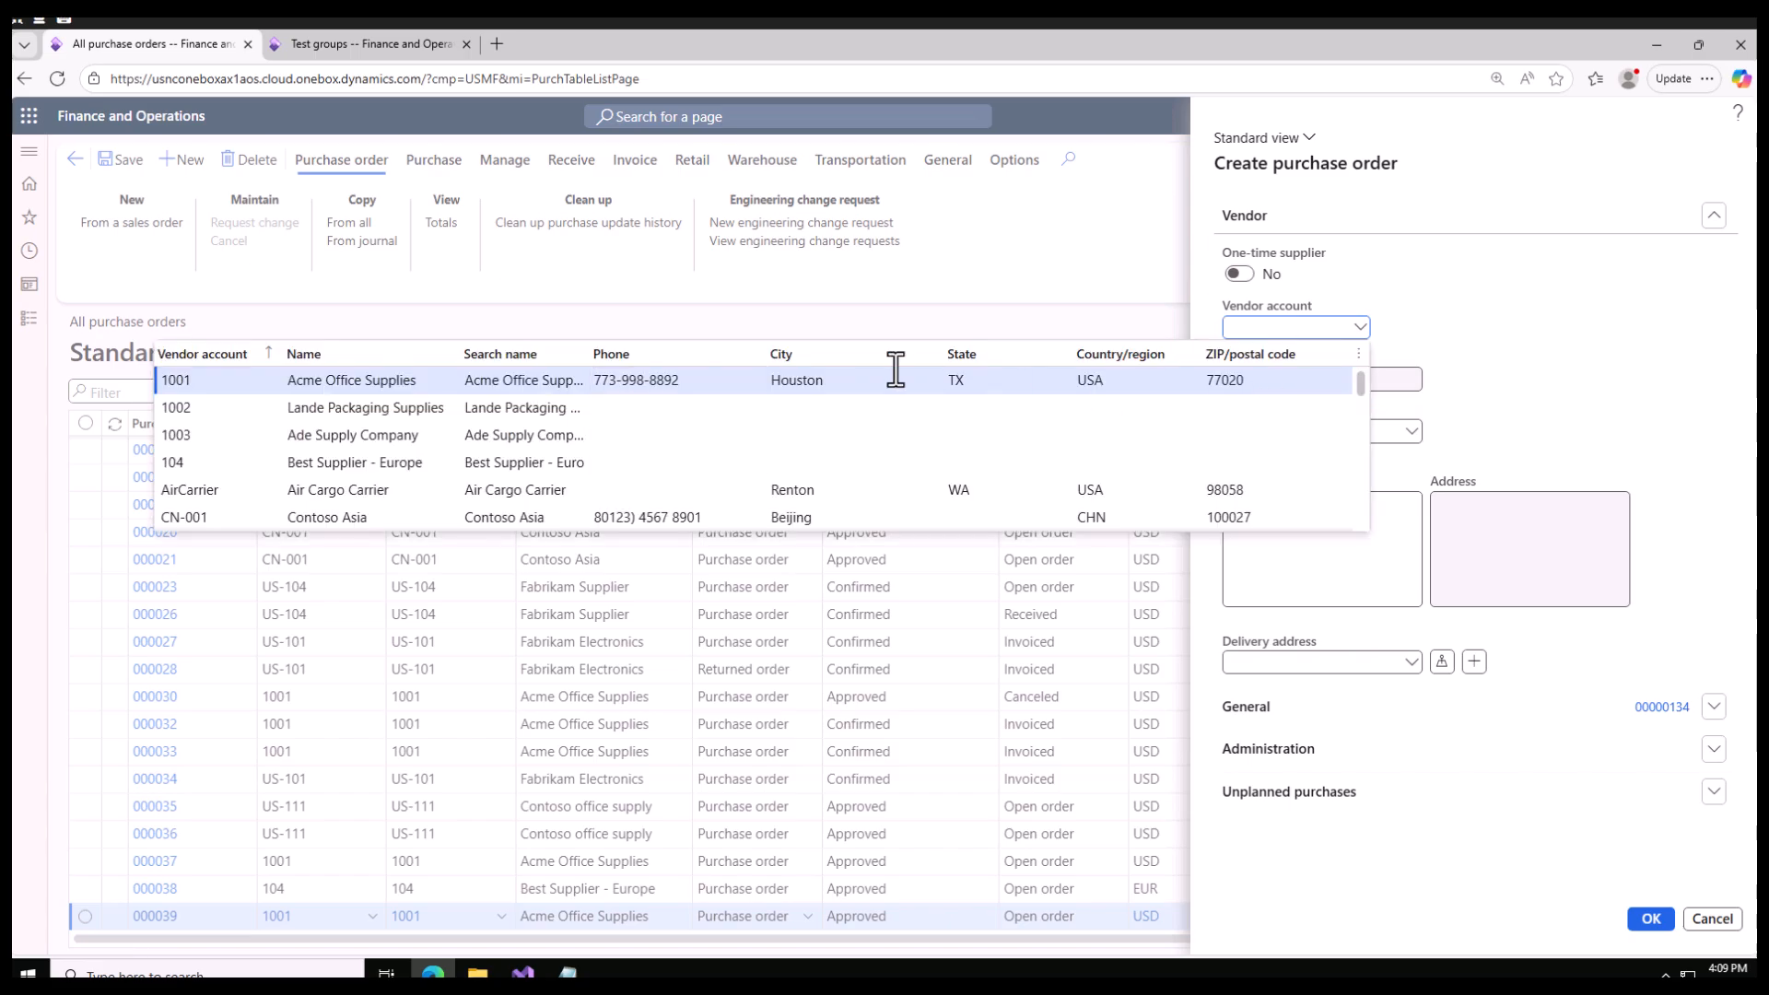
{"action": "left_click", "coordinate": [402, 387]}
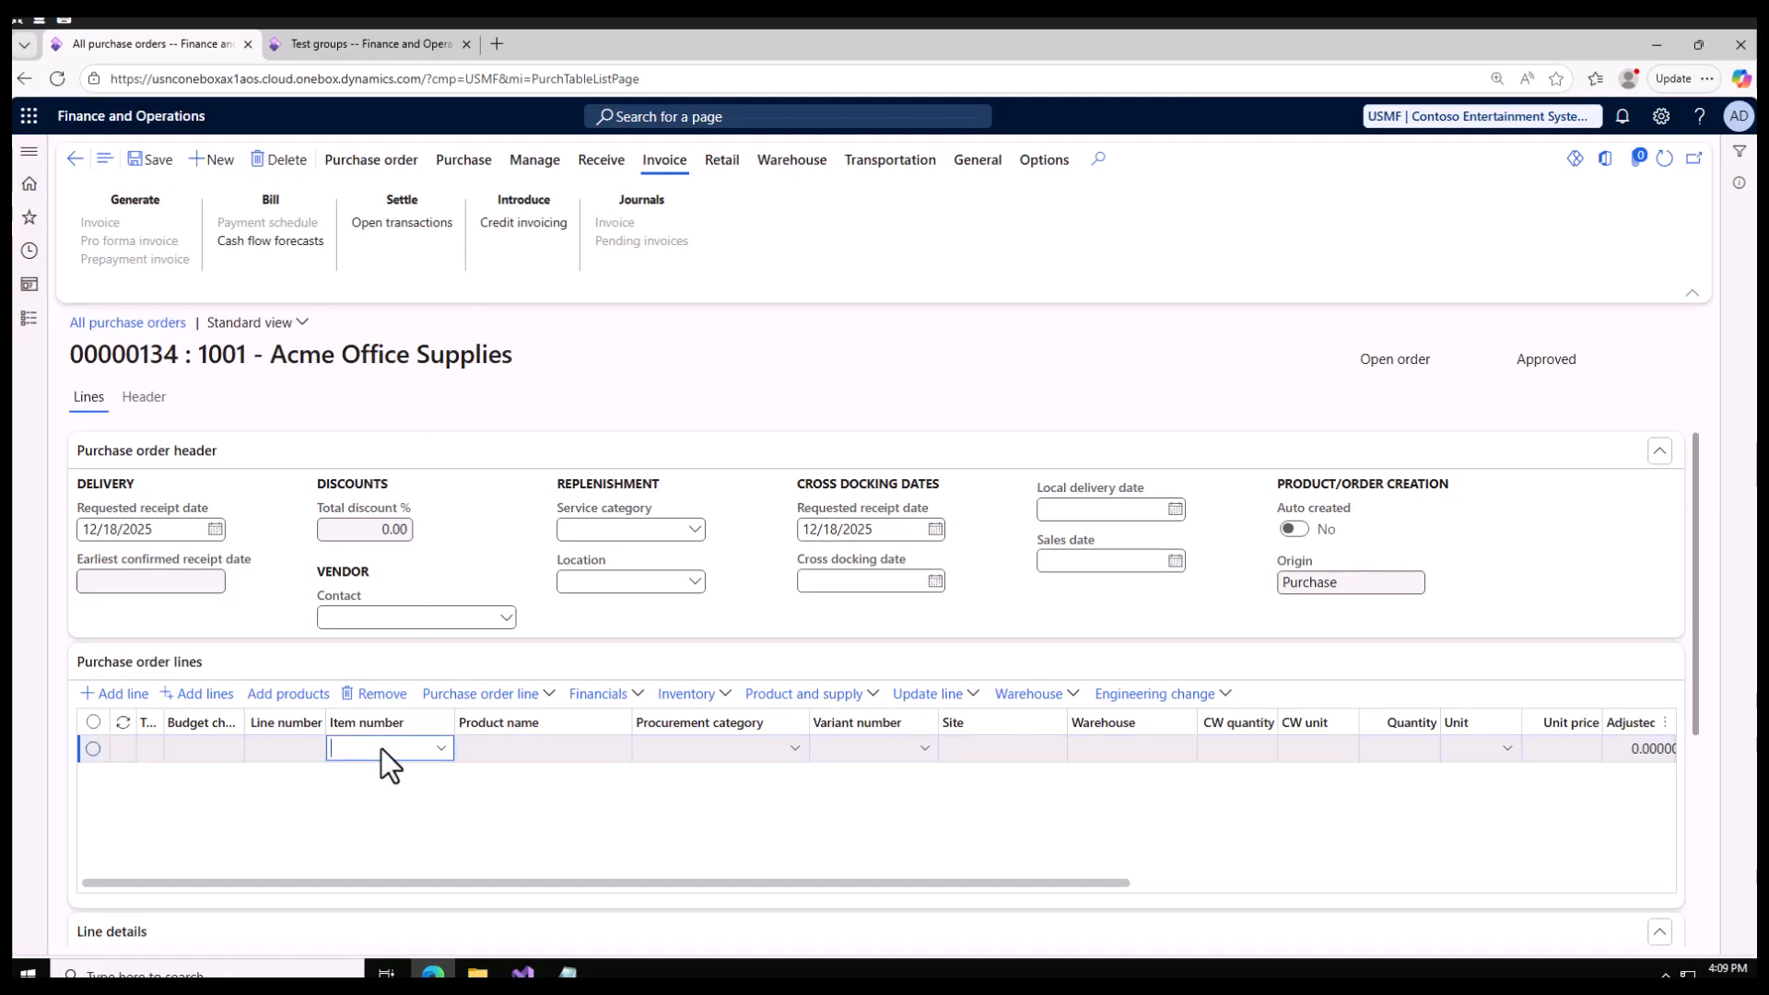
Step: Enter D365 Product on the purchase order line with site 1 and warehouse 11, and save the order
{"action": "type", "text": "d365"}
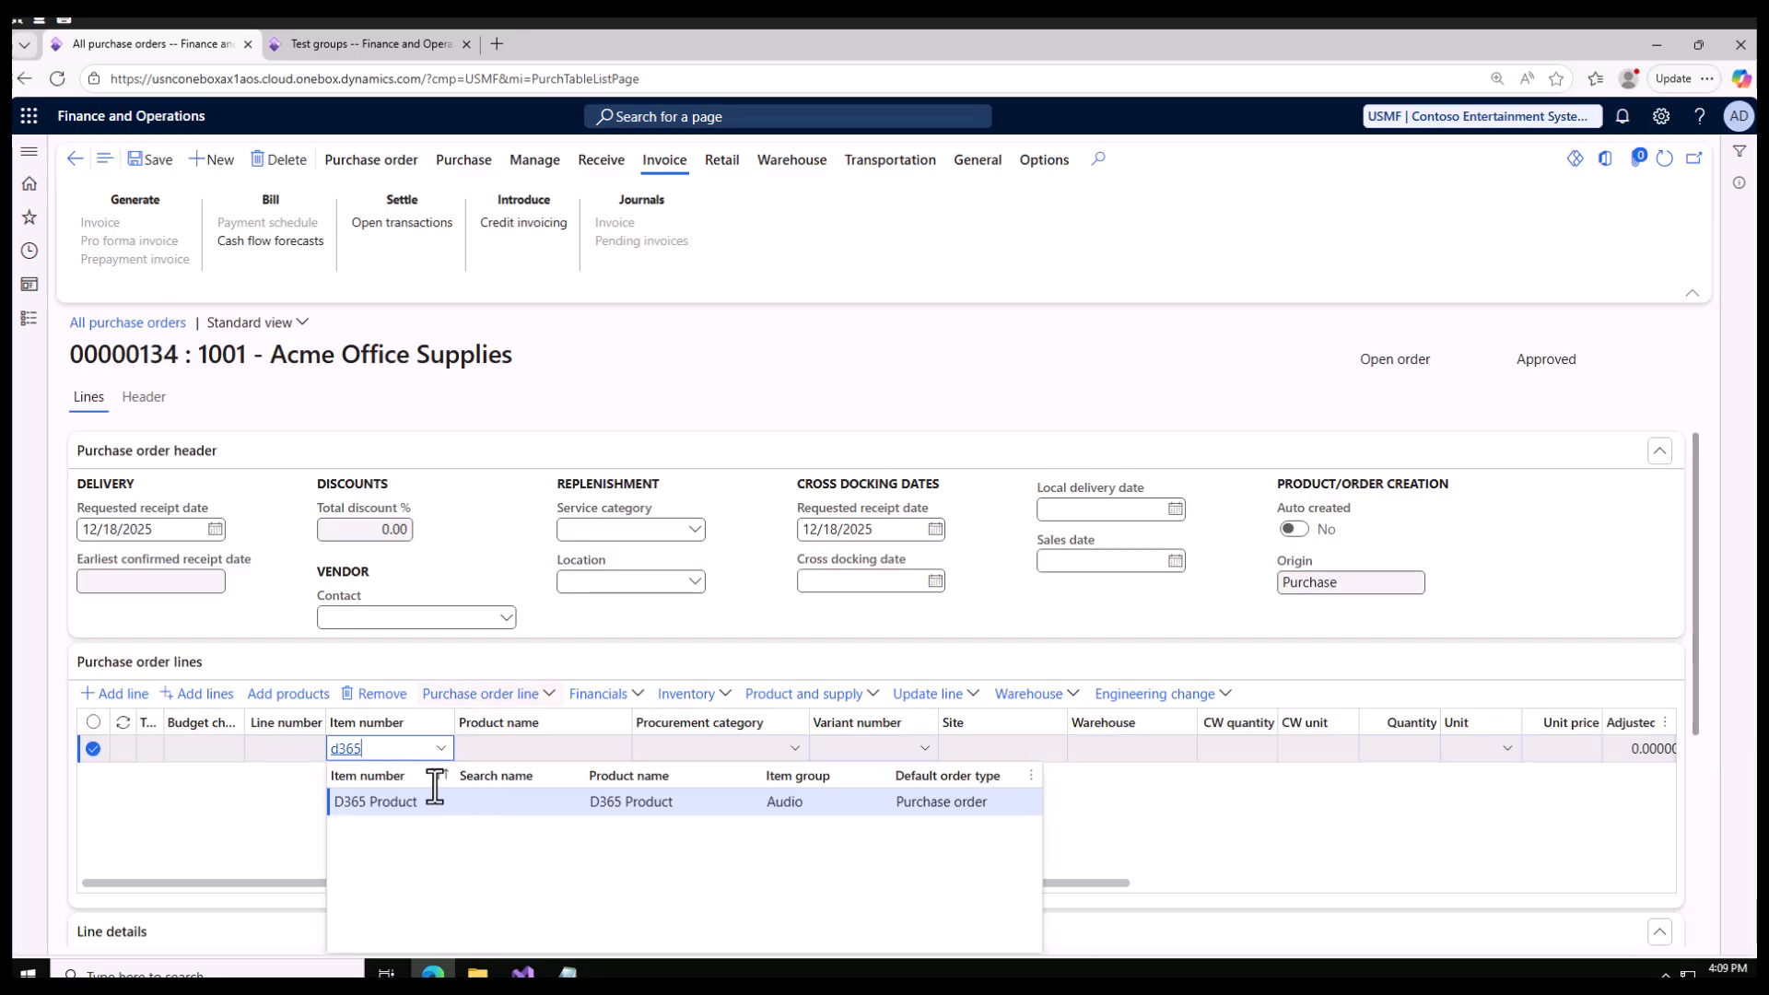
{"action": "key", "text": "Return"}
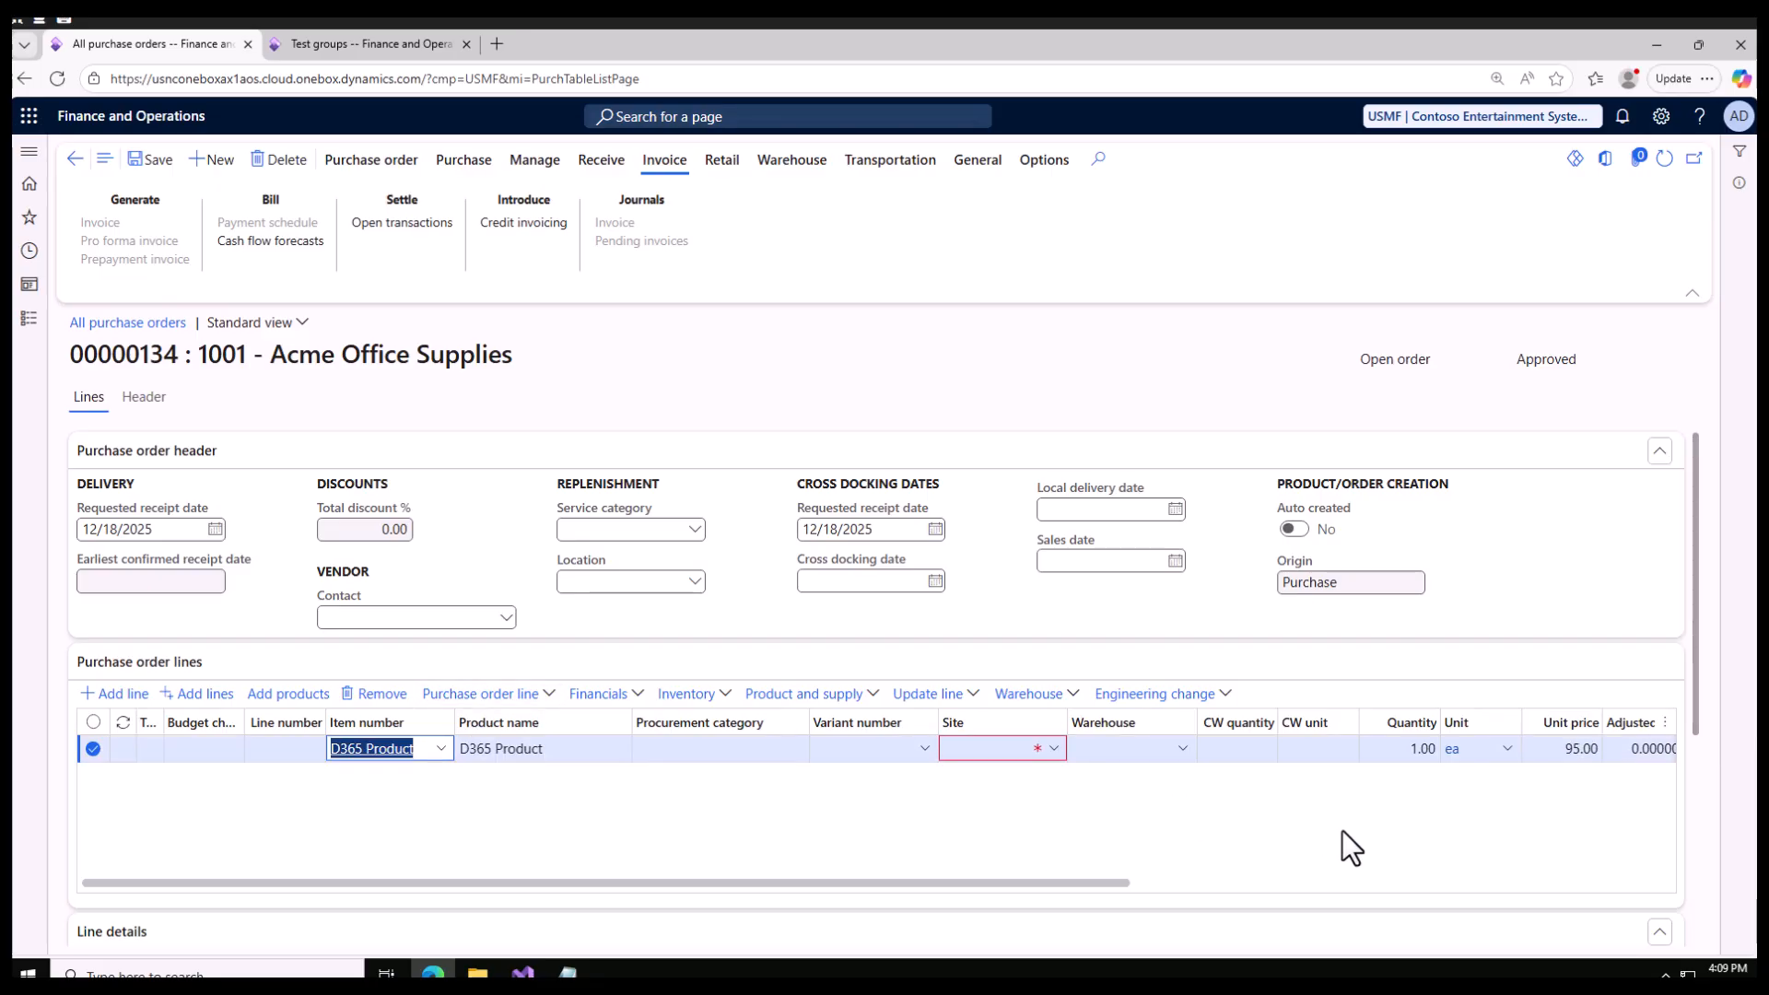
{"action": "left_click", "coordinate": [1054, 748]}
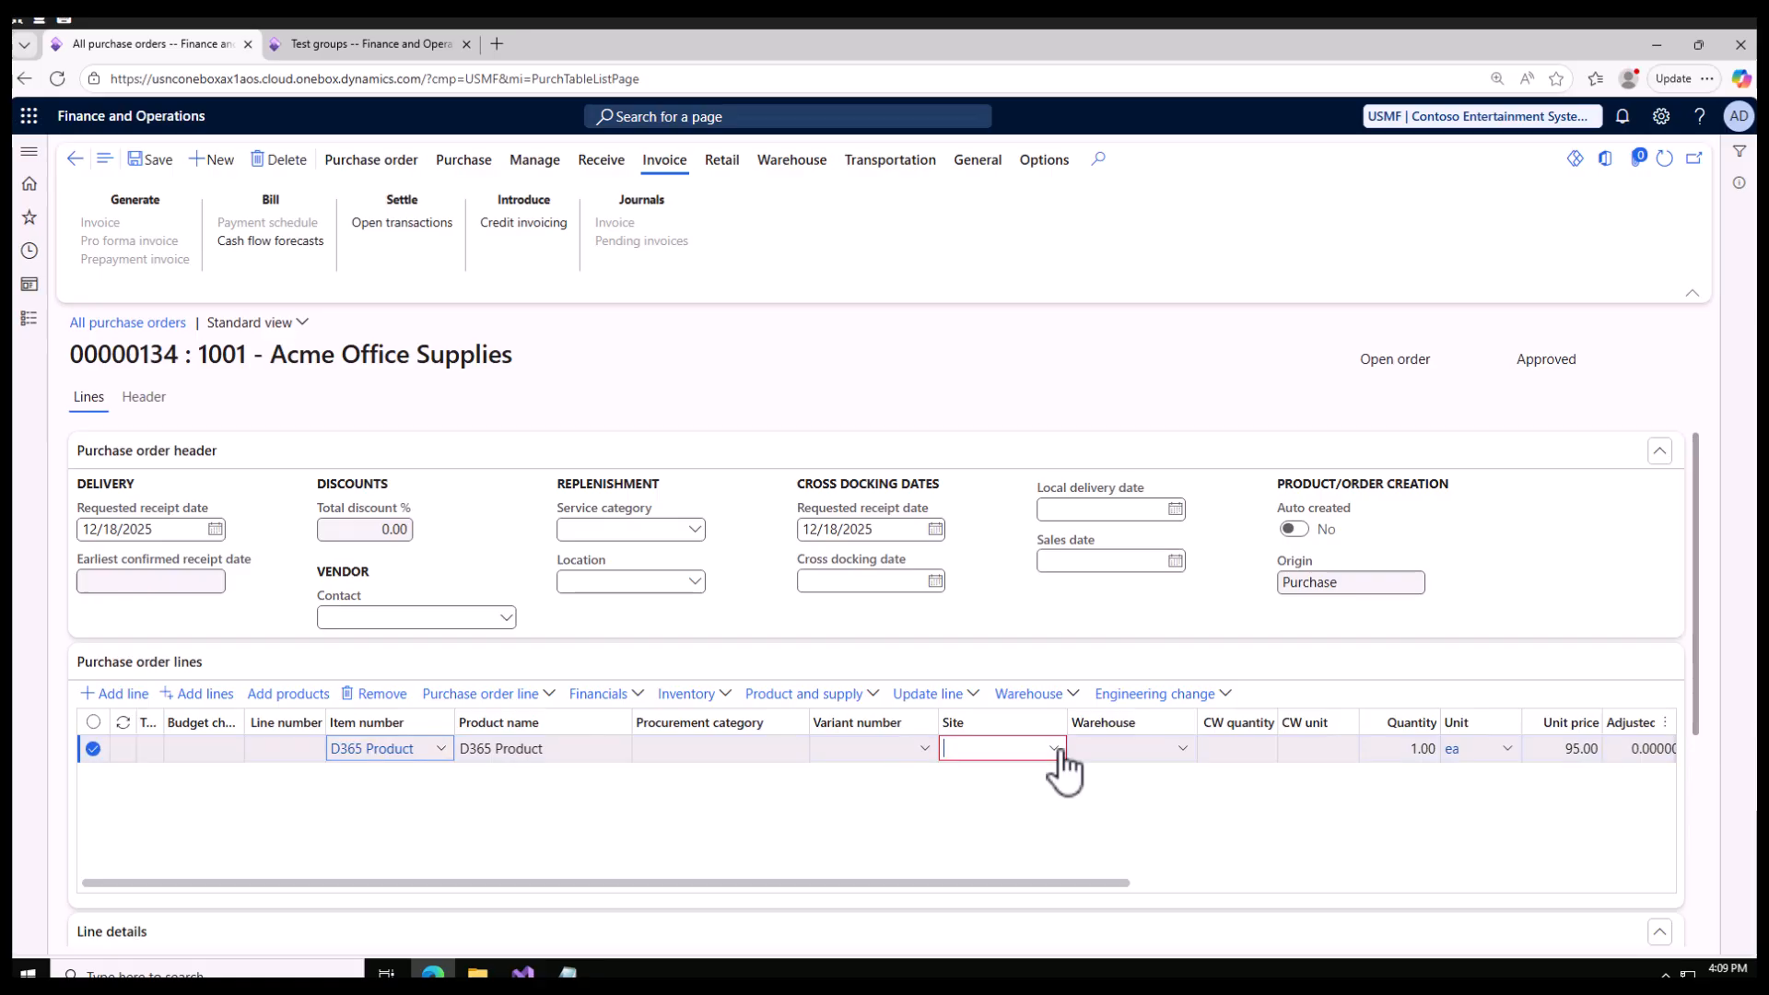
{"action": "left_click", "coordinate": [1107, 801]}
{"action": "left_click", "coordinate": [1183, 749]}
{"action": "left_click", "coordinate": [1107, 582]}
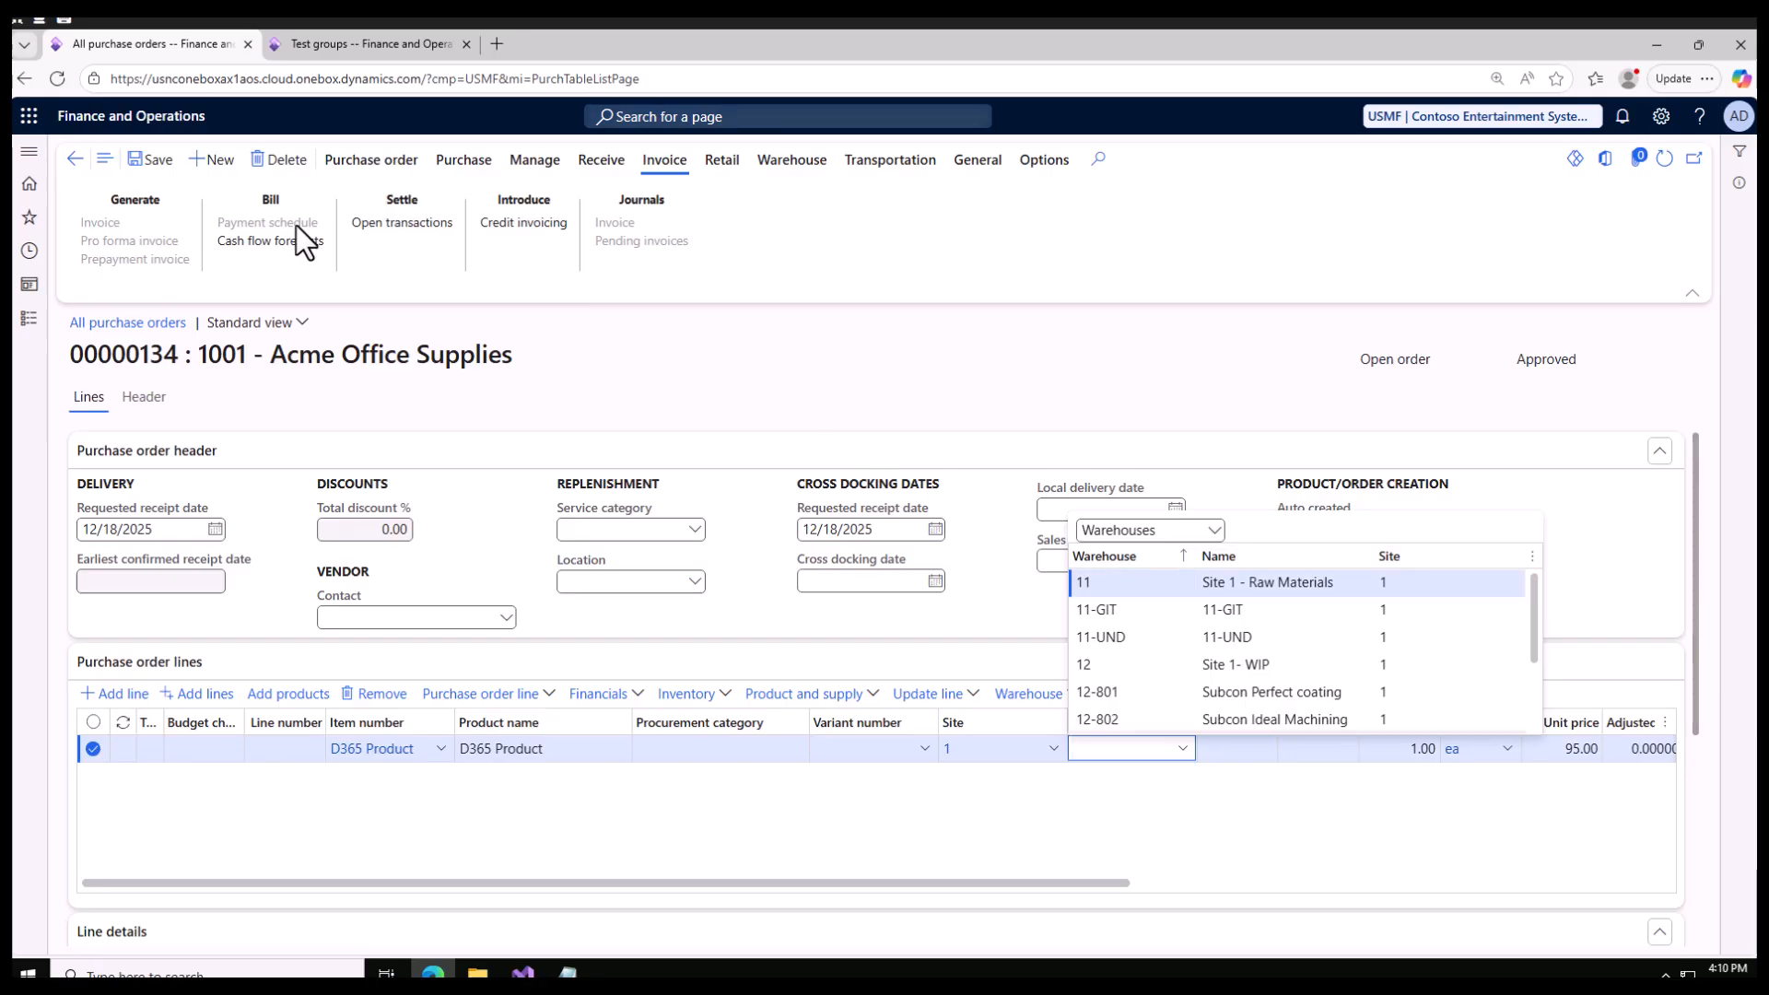
{"action": "left_click", "coordinate": [152, 160]}
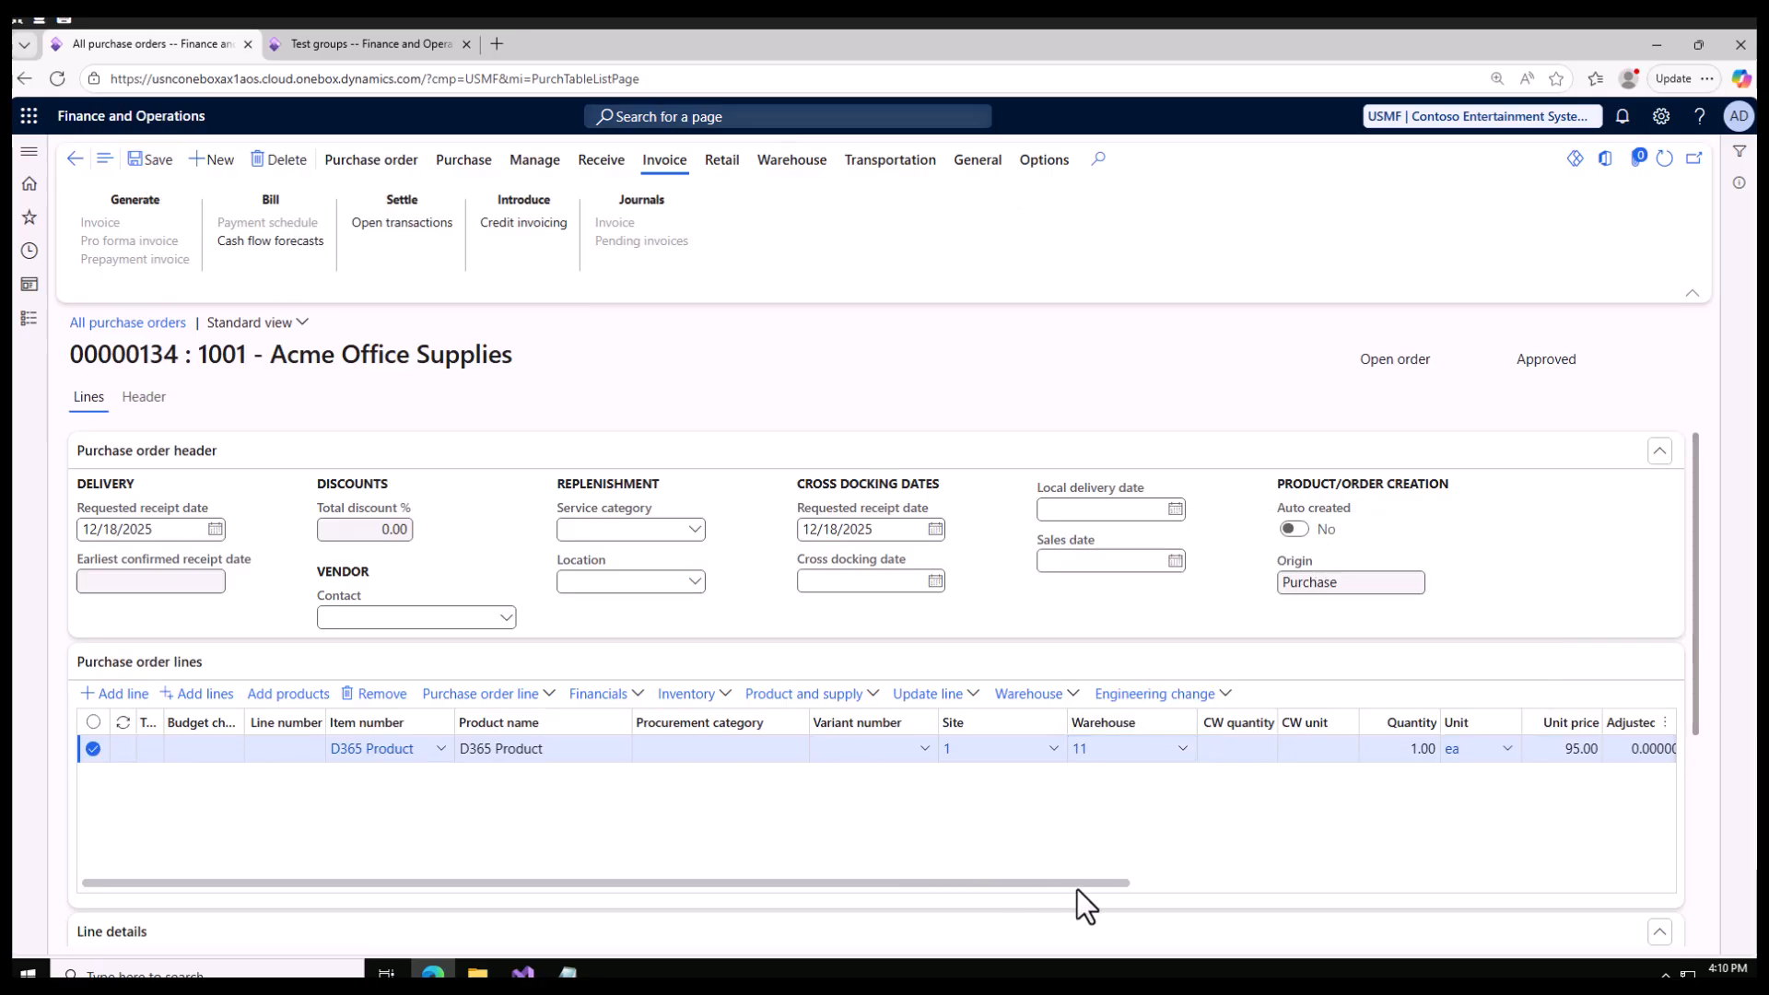
Step: Confirm the purchase order for Acme Office Supplies
{"action": "left_click_drag", "start_coordinate": [1218, 890], "coordinate": [1463, 879]}
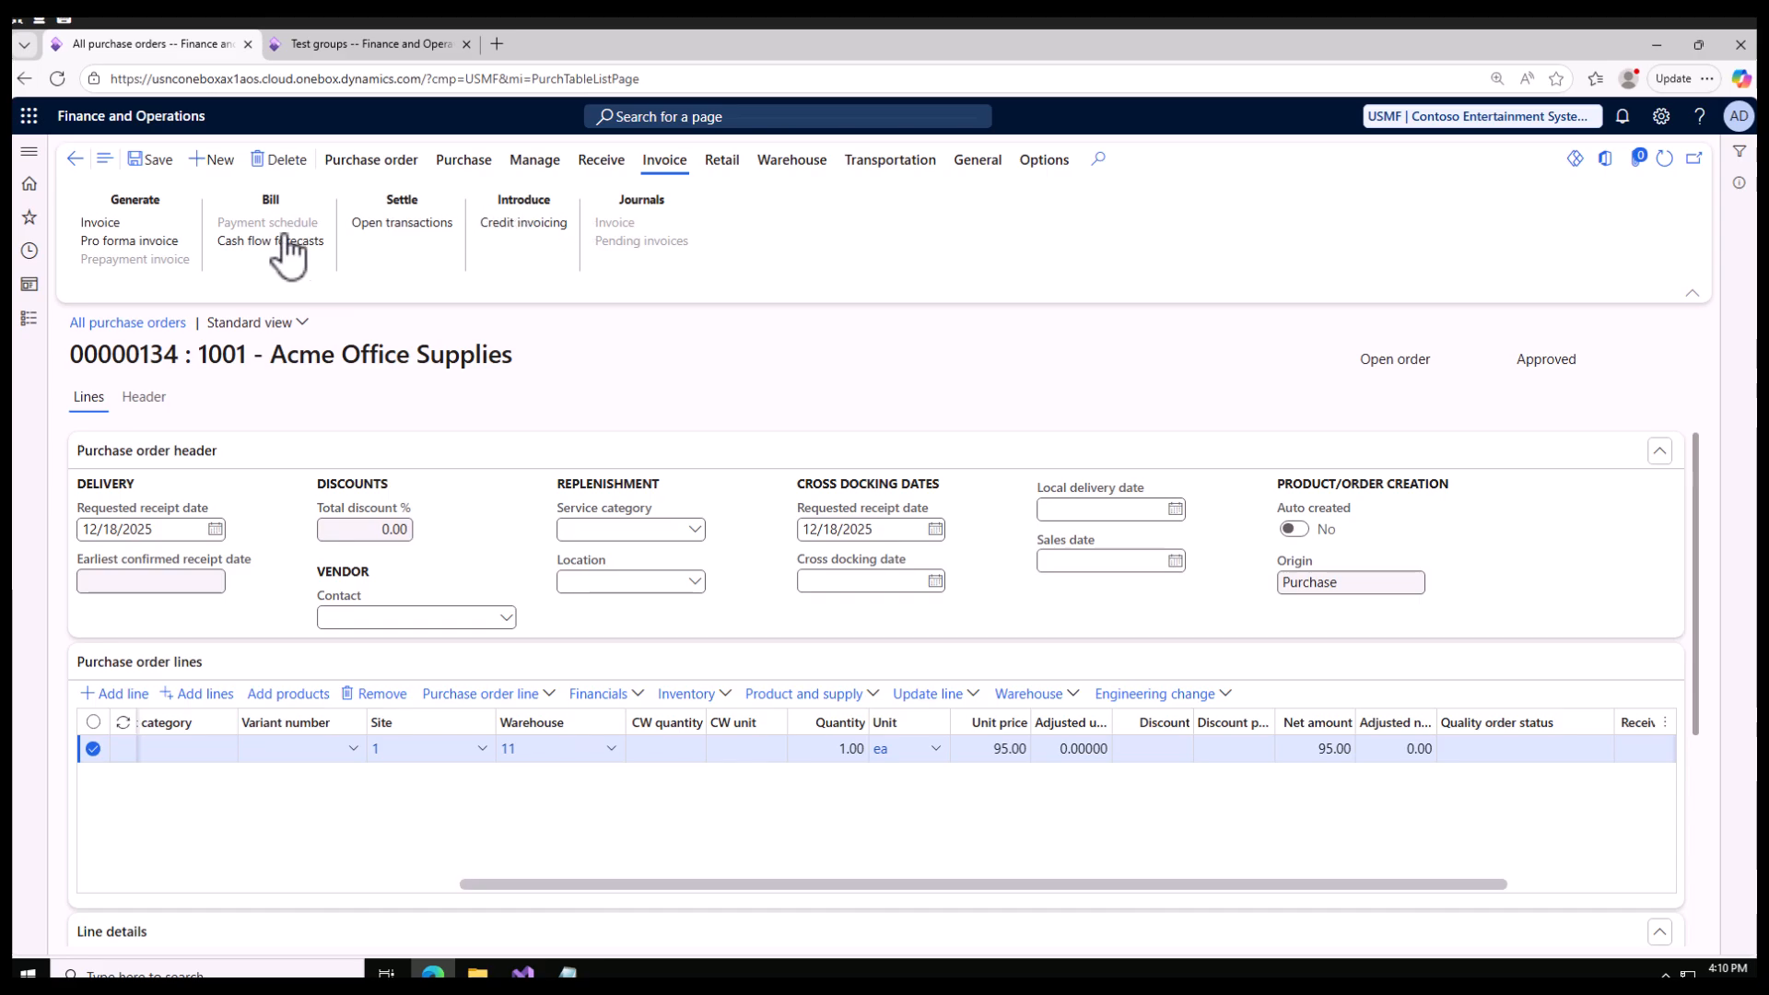
{"action": "left_click", "coordinate": [369, 162]}
{"action": "left_click", "coordinate": [465, 164]}
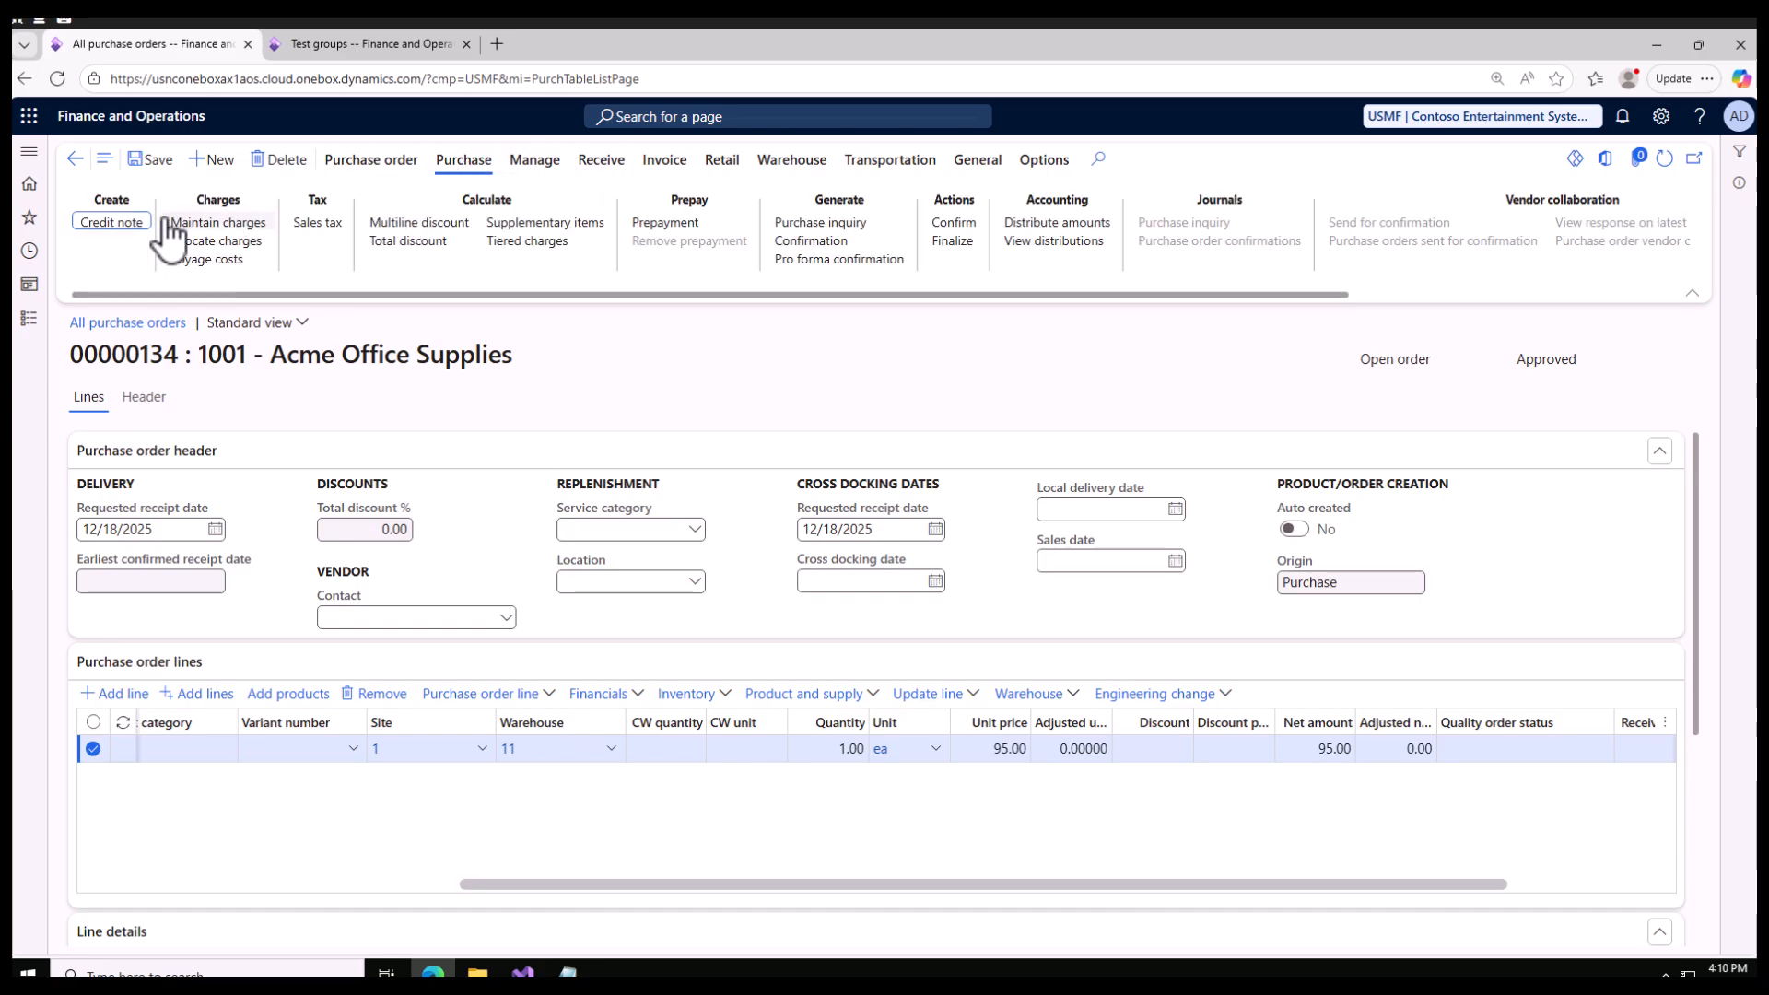
{"action": "left_click", "coordinate": [956, 224]}
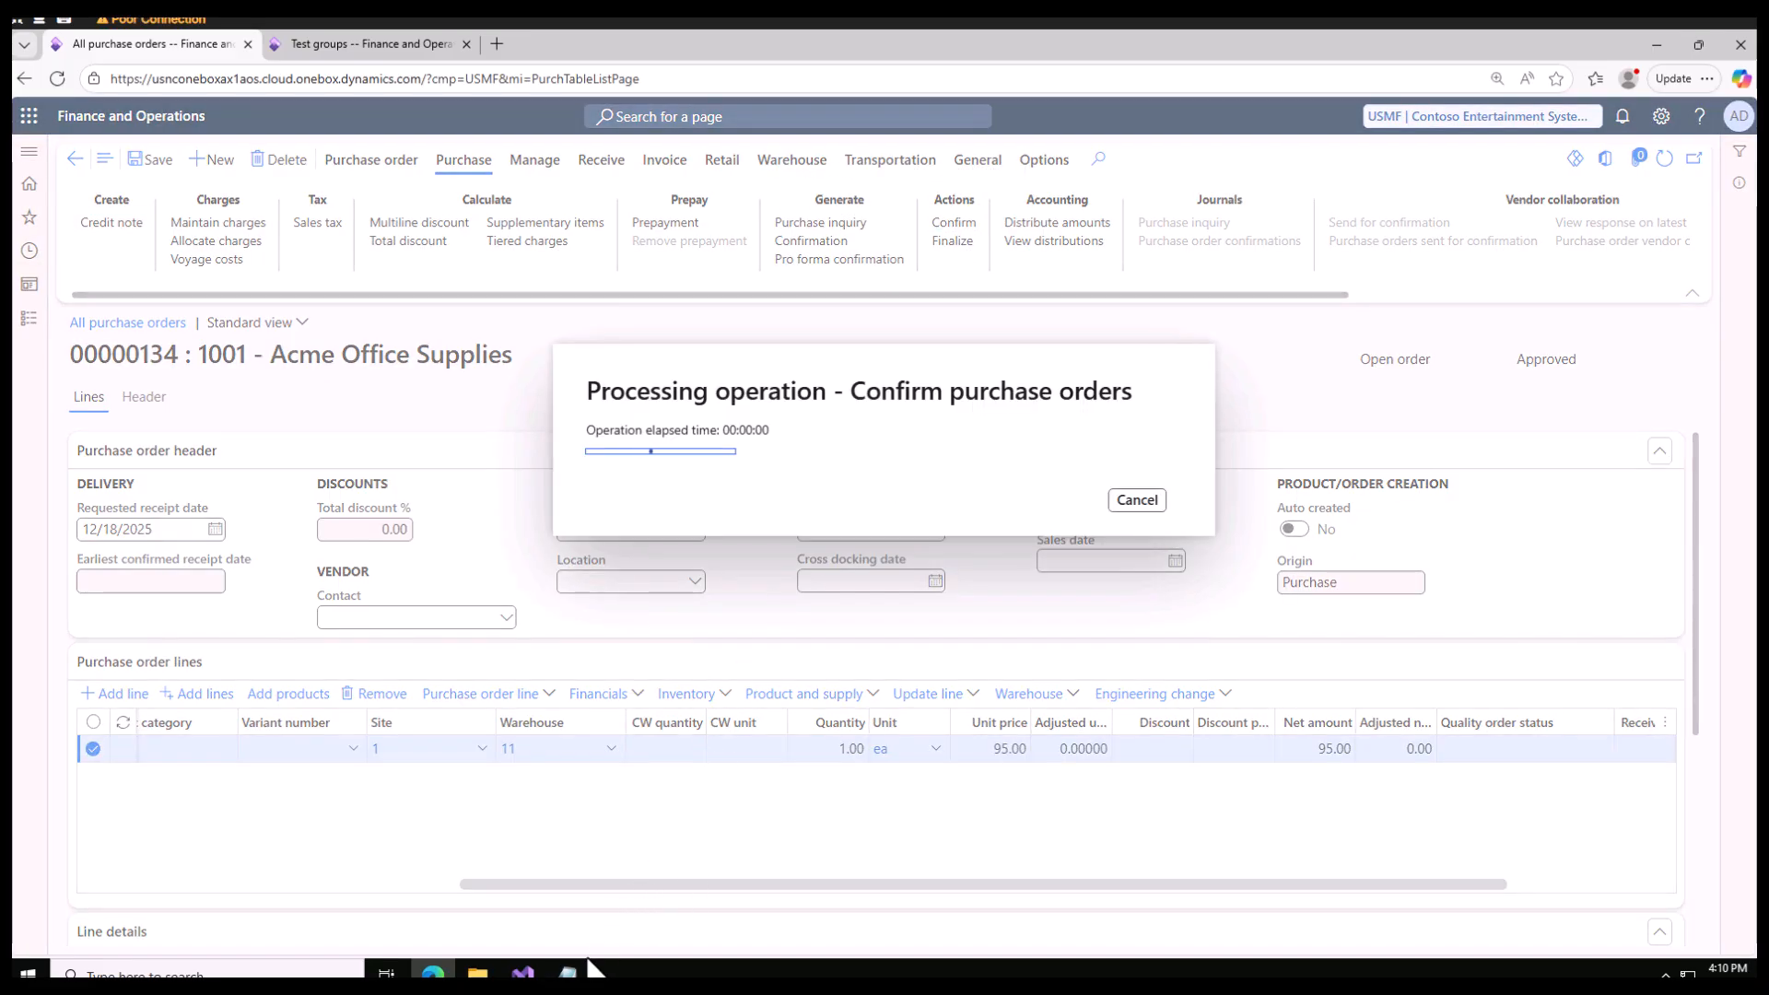
Step: Switch to Notepad to review the notes on the vendor, the product and the product receipt, and return to the purchase order
{"action": "left_click", "coordinate": [567, 973]}
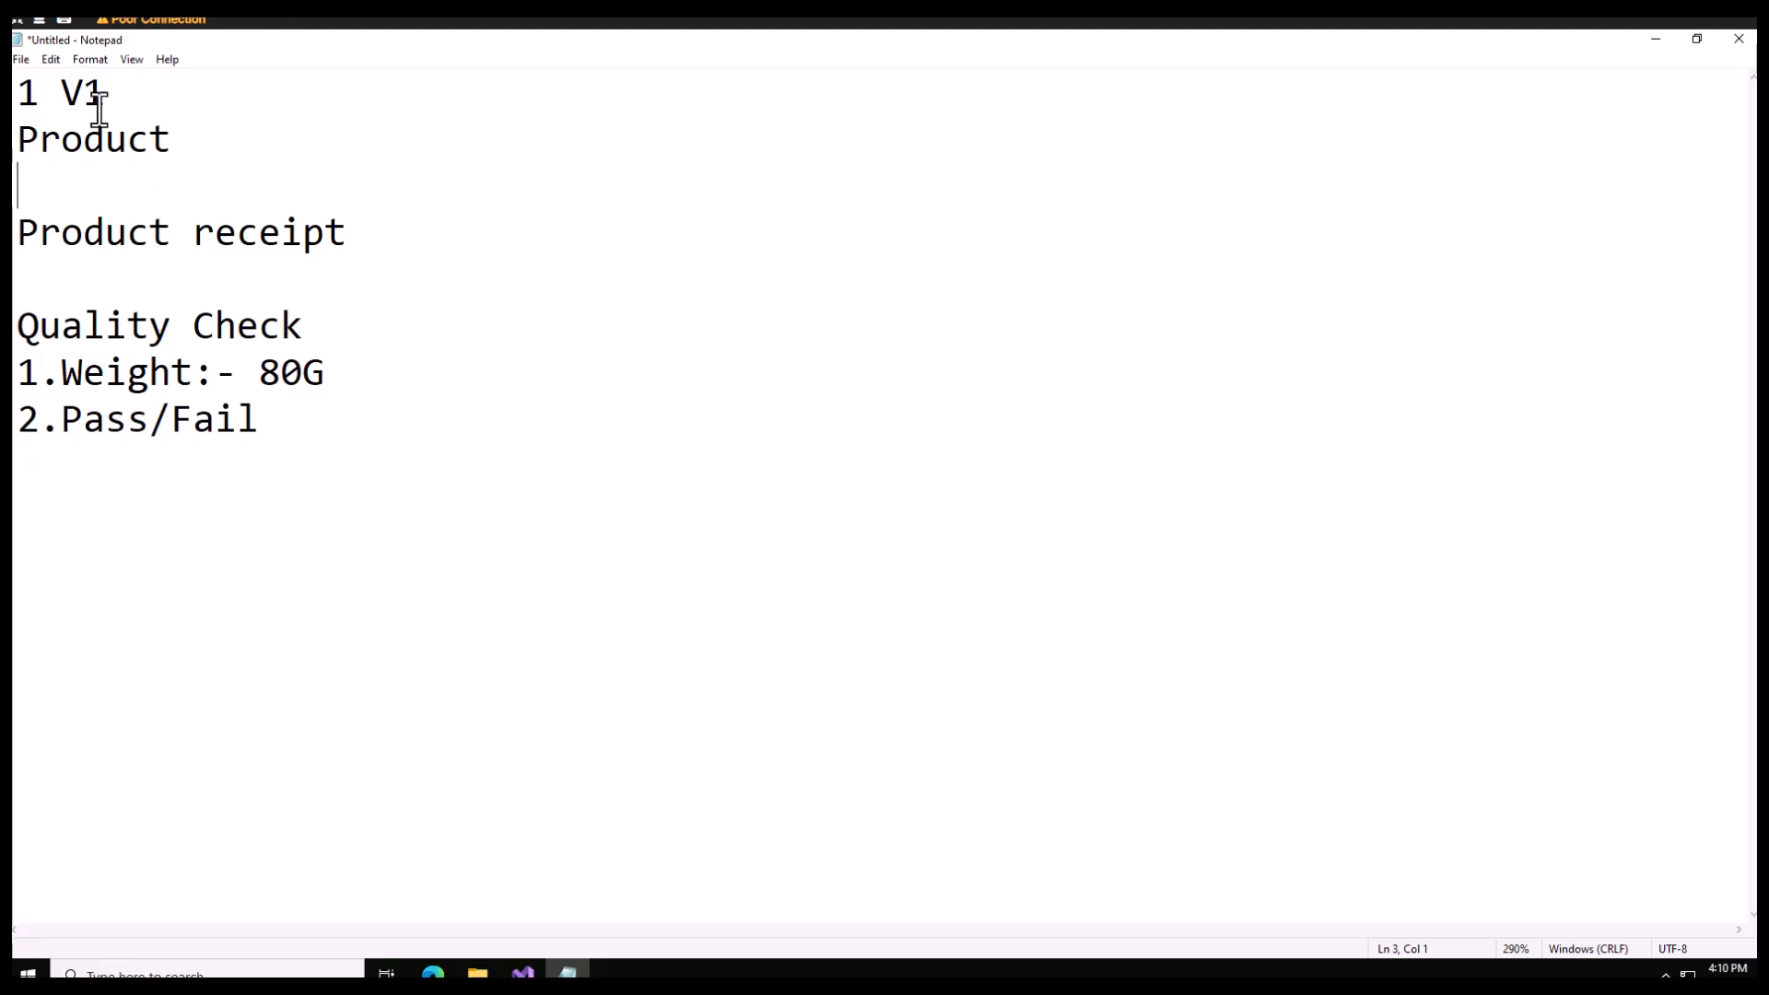
{"action": "left_click_drag", "start_coordinate": [120, 93], "coordinate": [18, 95]}
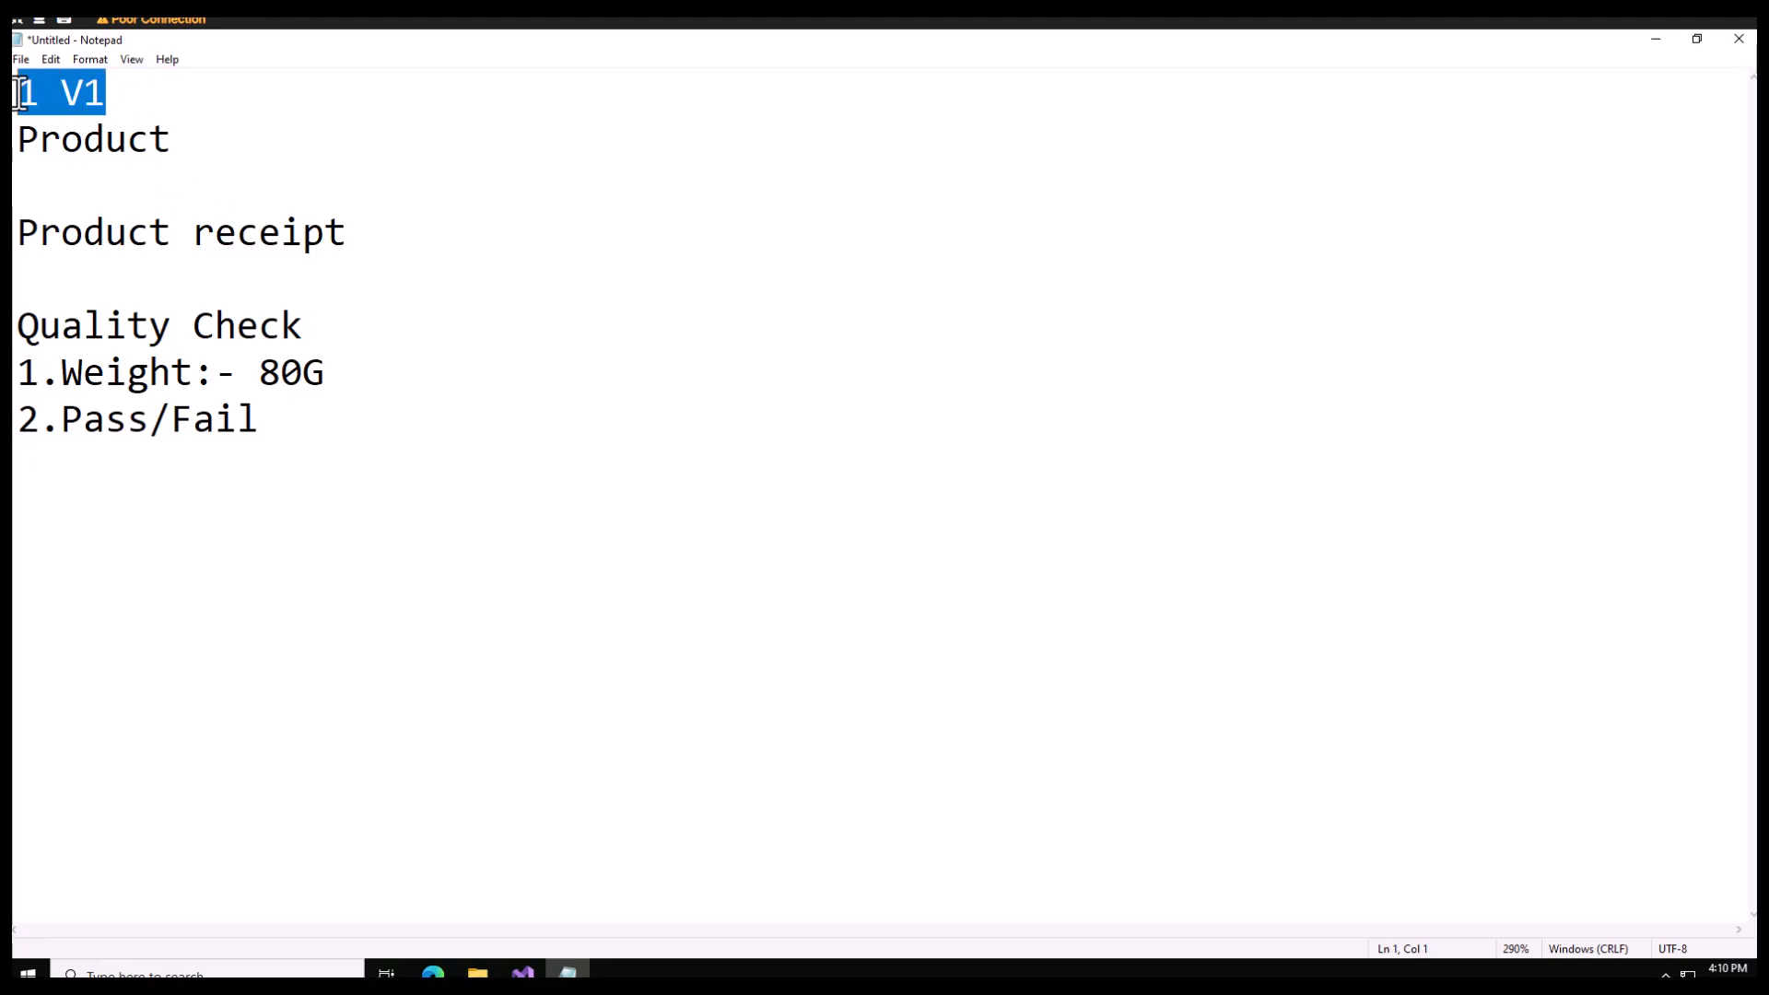
{"action": "left_click", "coordinate": [196, 199]}
{"action": "left_click_drag", "start_coordinate": [177, 144], "coordinate": [18, 92]}
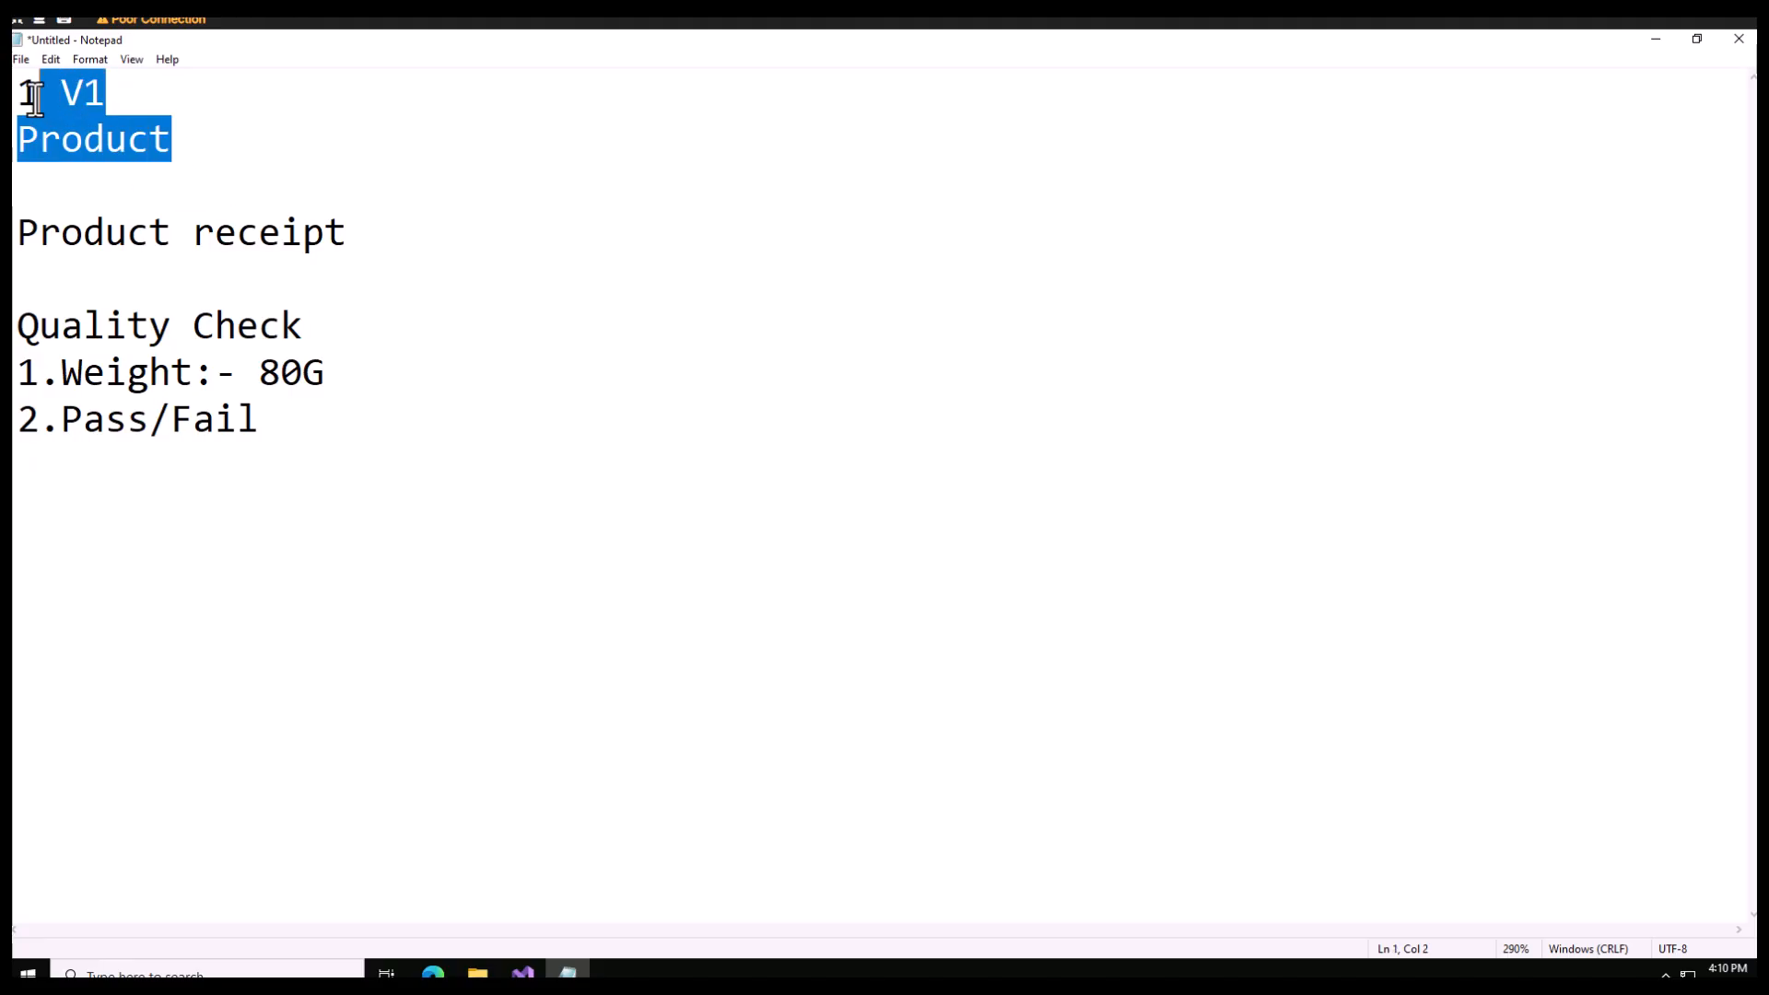
{"action": "left_click_drag", "start_coordinate": [356, 239], "coordinate": [39, 233]}
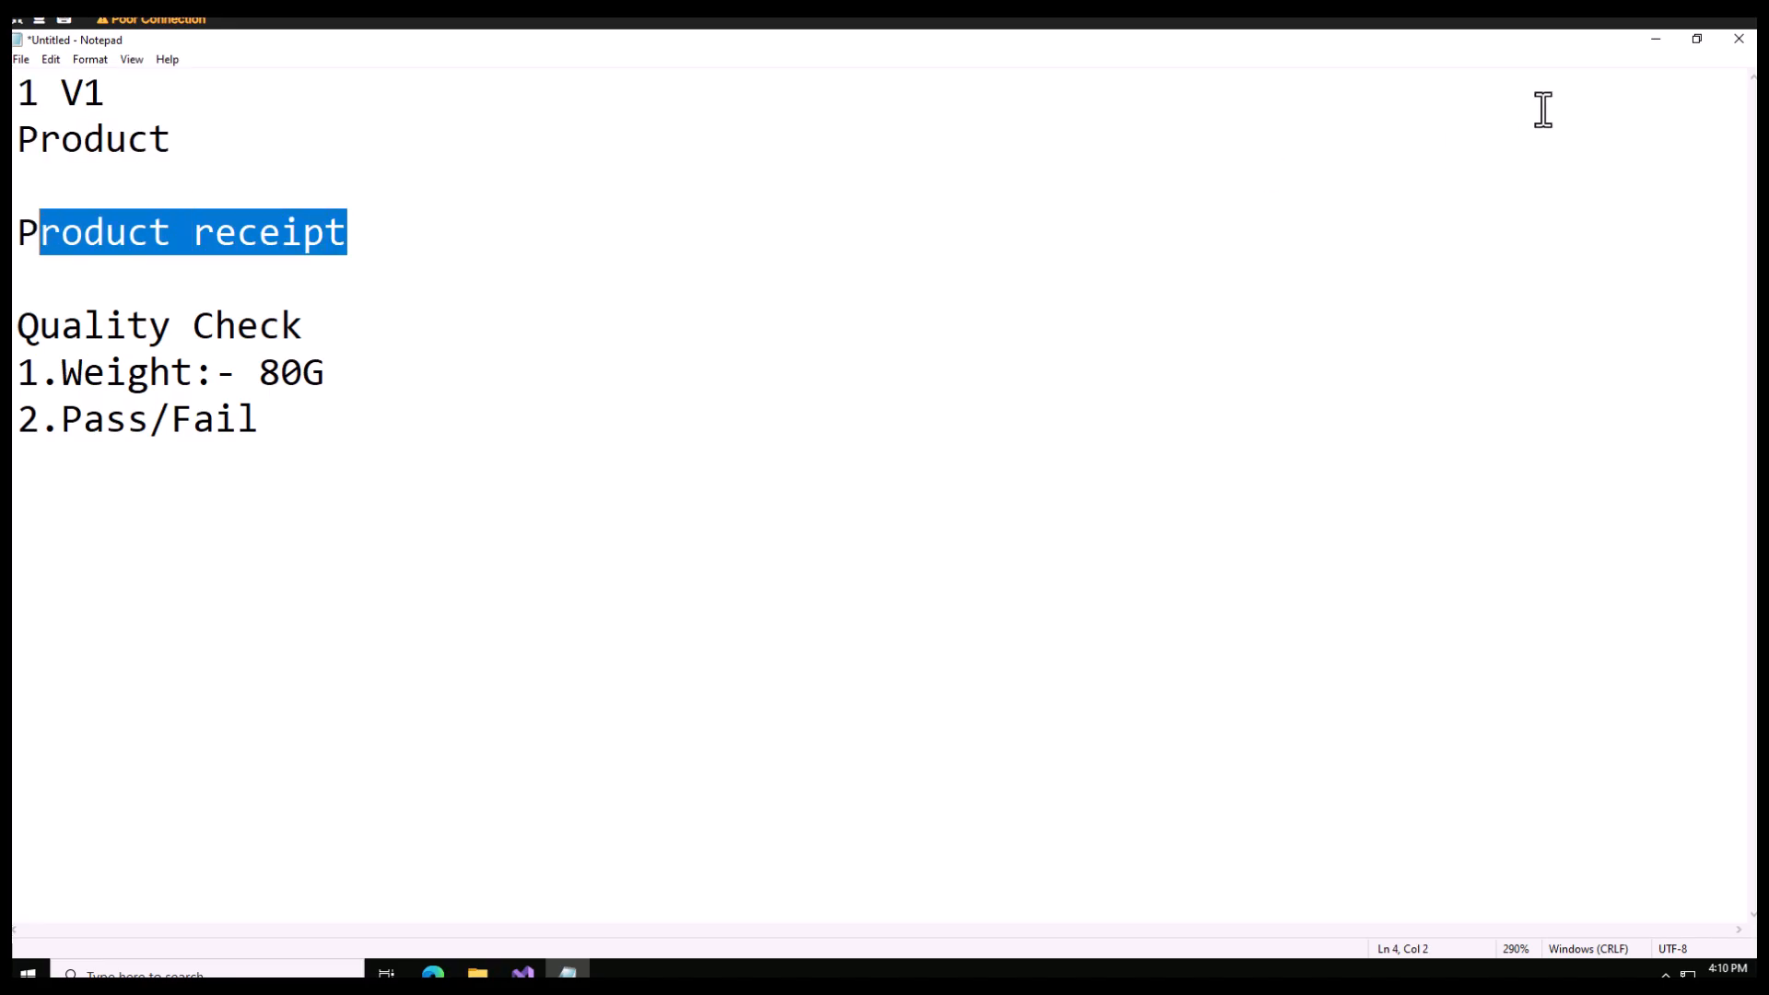
{"action": "left_click", "coordinate": [1656, 42]}
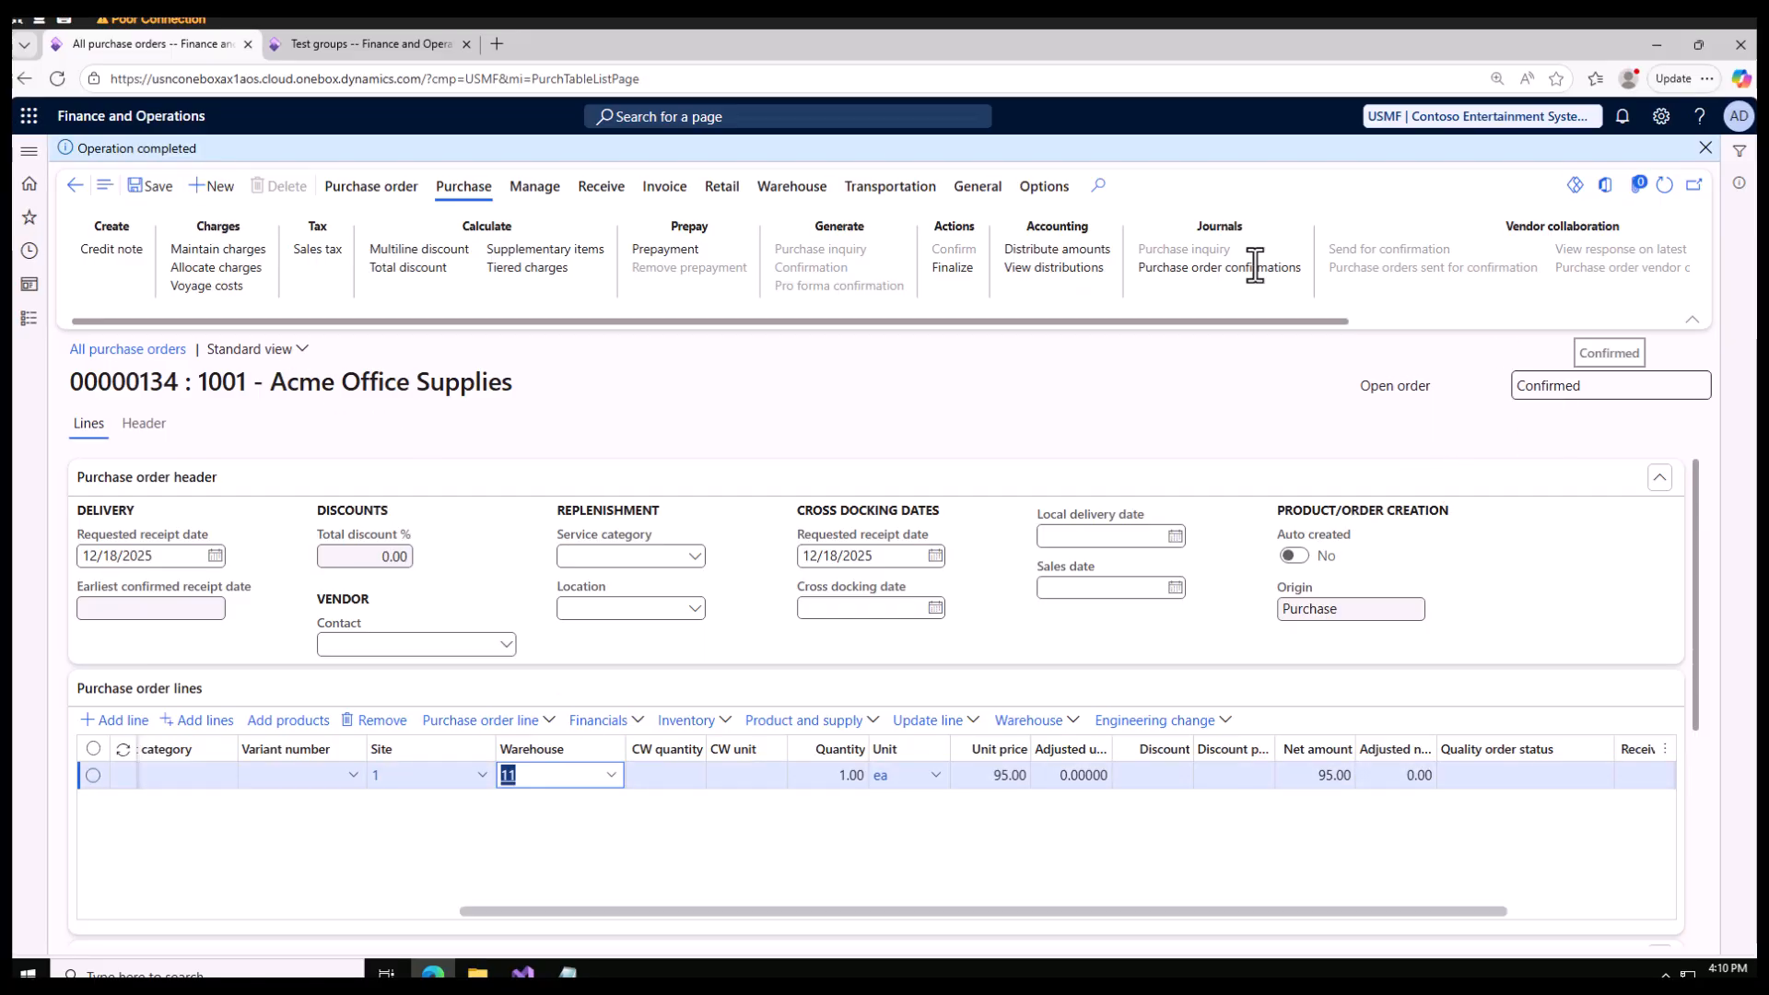
Step: Try to post a product receipt for the purchase order's ordered quantity, entering a product receipt number
{"action": "left_click", "coordinate": [525, 188]}
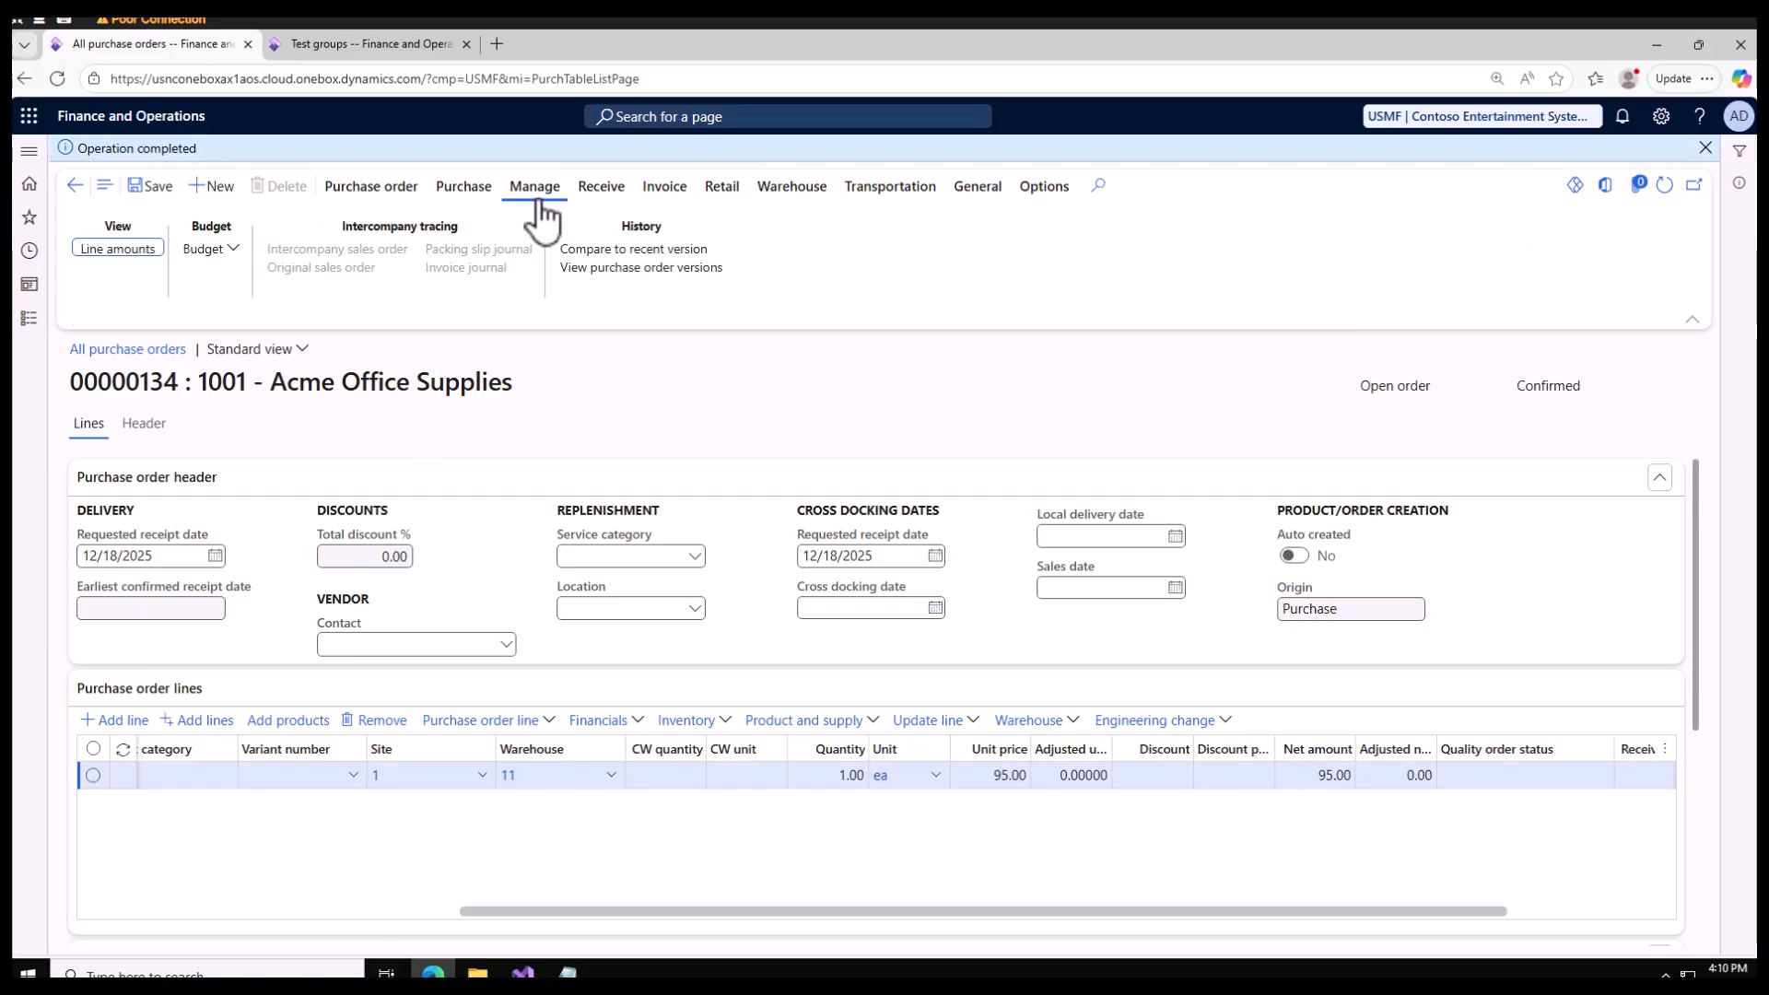
{"action": "left_click", "coordinate": [604, 193]}
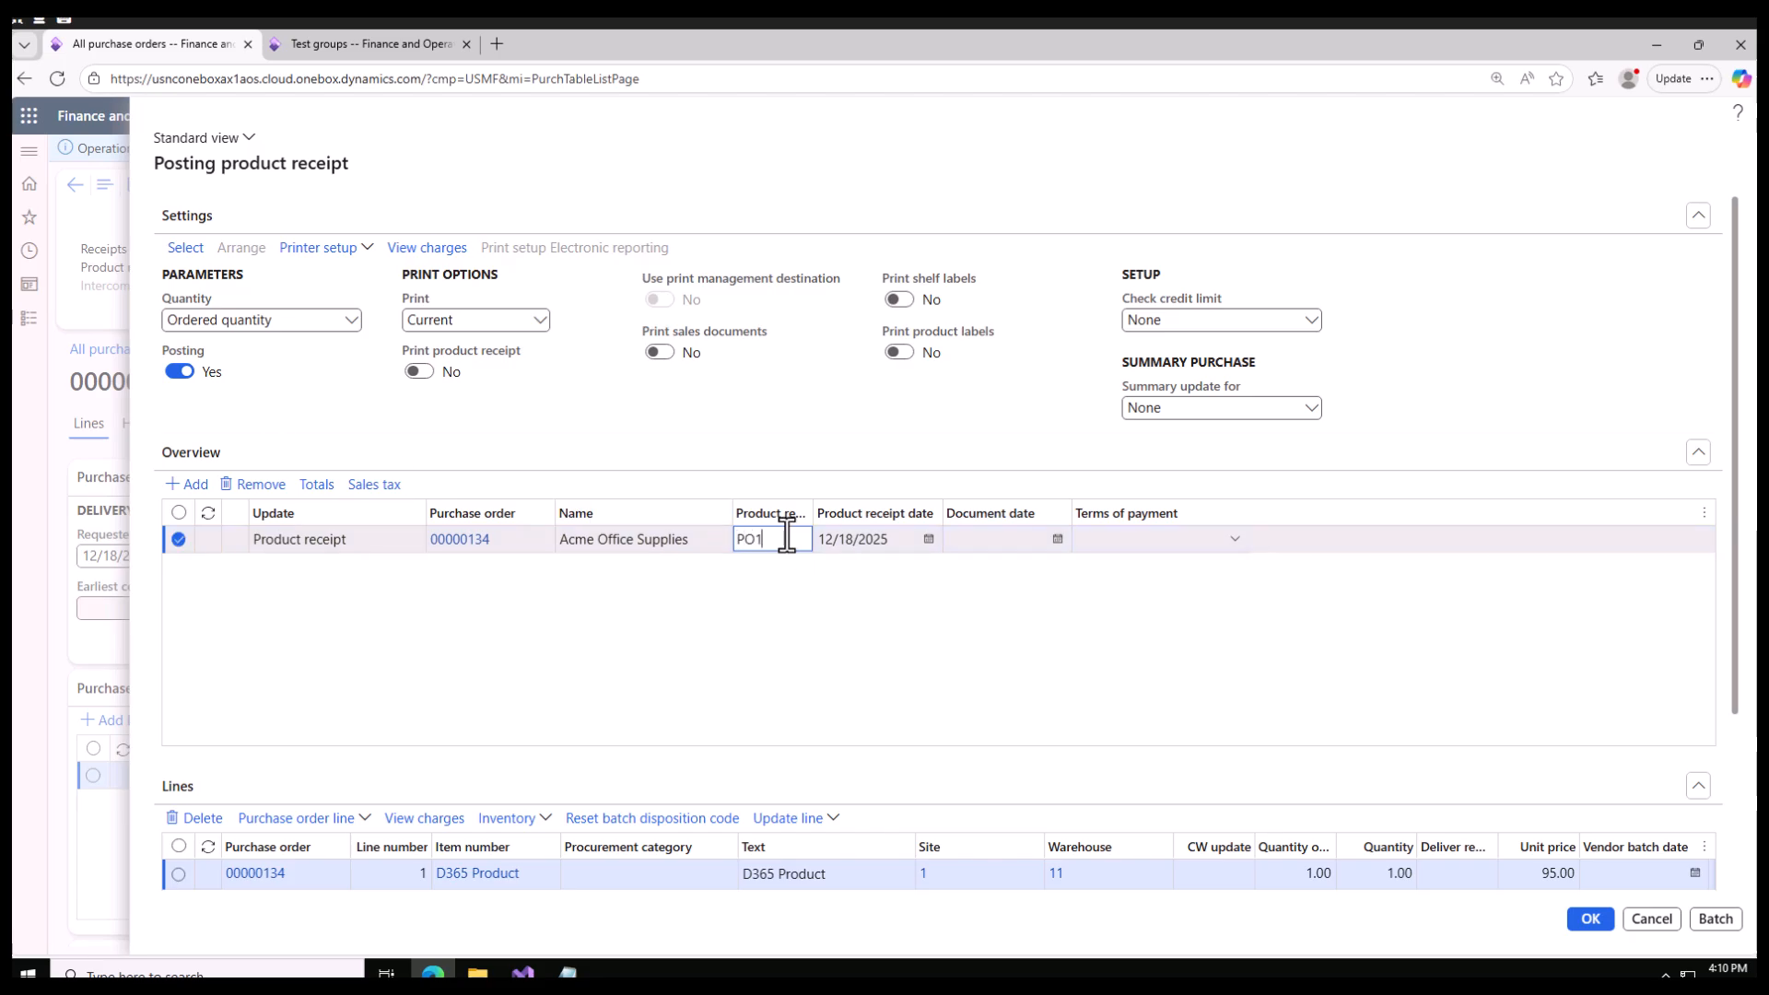
{"action": "type", "text": "4"}
{"action": "scroll", "coordinate": [823, 677], "scroll_direction": "down", "scroll_amount": 3}
{"action": "left_click", "coordinate": [1588, 919]}
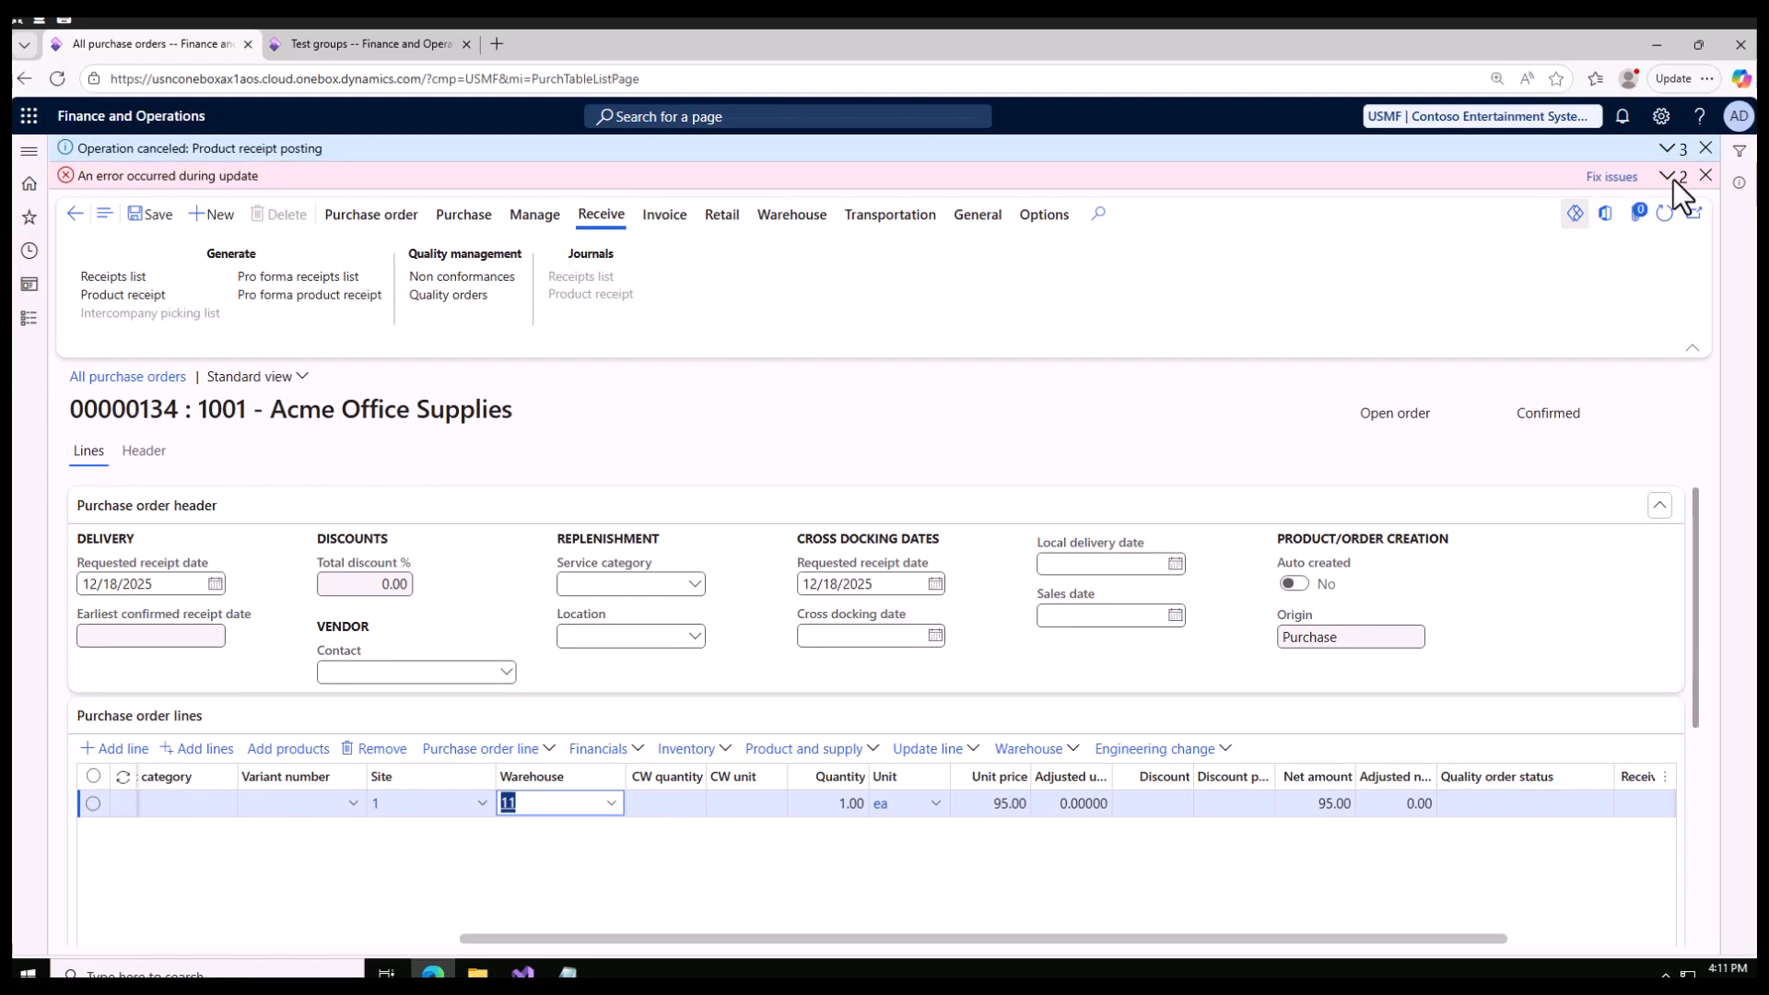
Step: Expand the posting error's details, refresh the purchase order and open its related quality orders
{"action": "left_click", "coordinate": [1671, 176]}
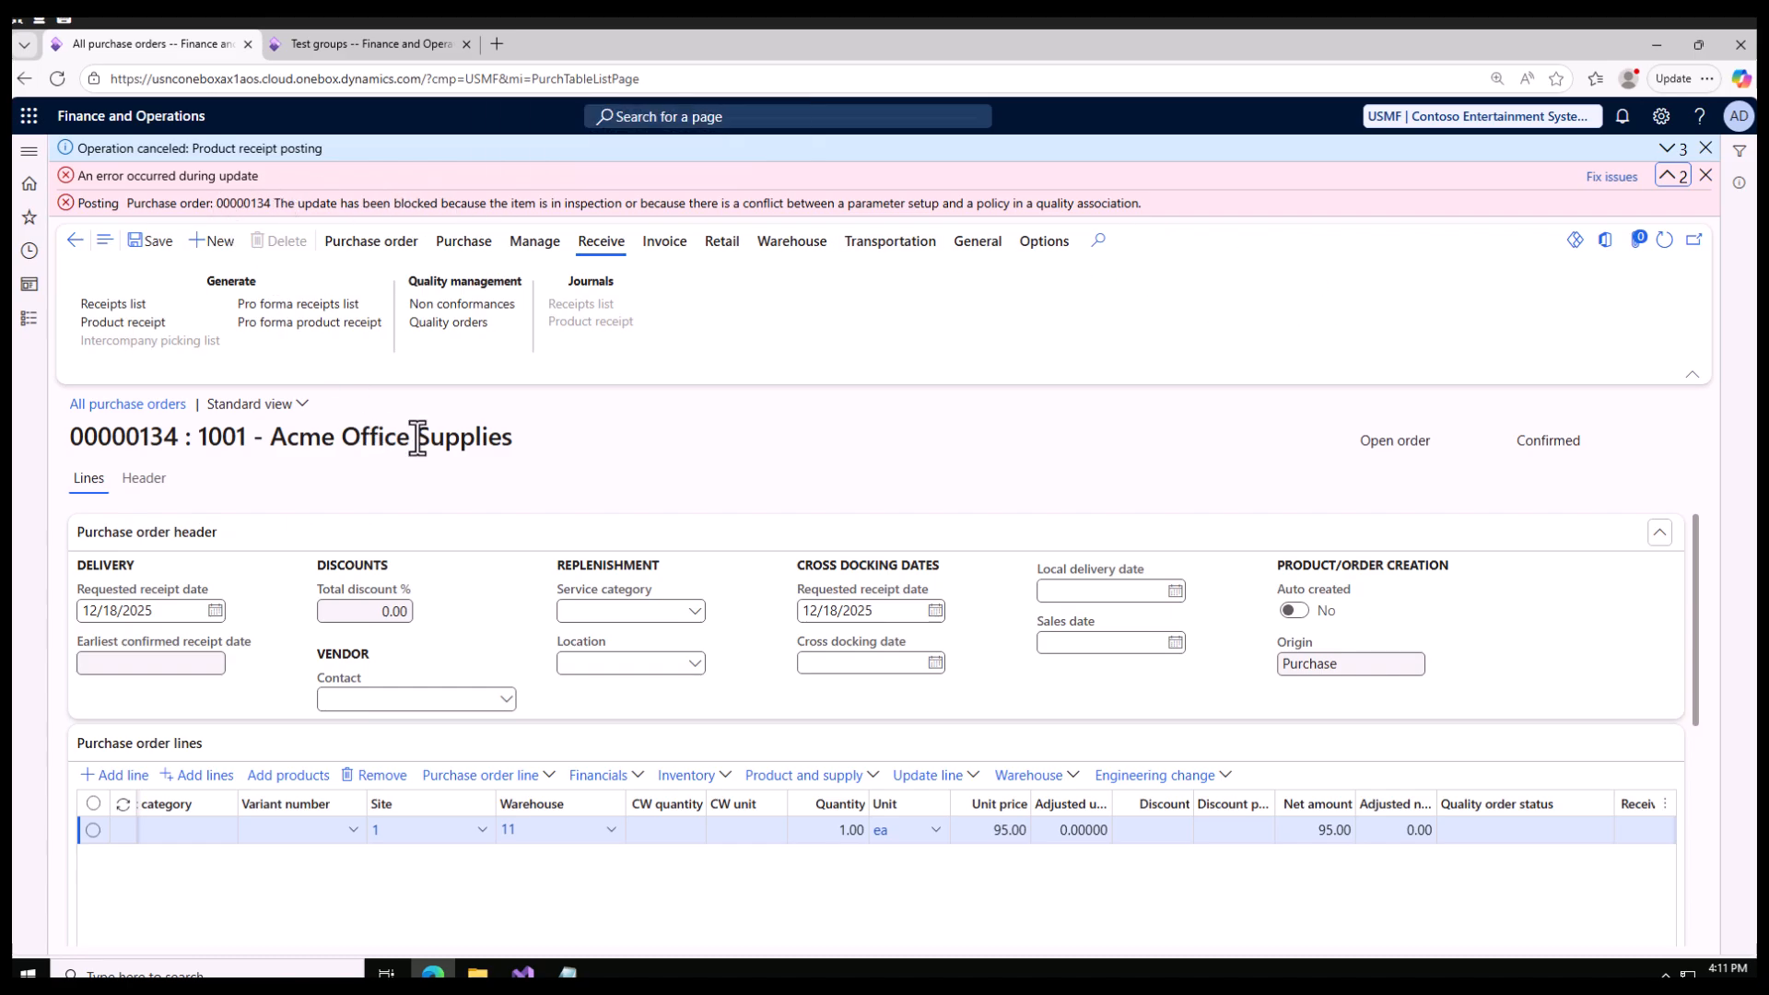
{"action": "left_click", "coordinate": [1664, 242]}
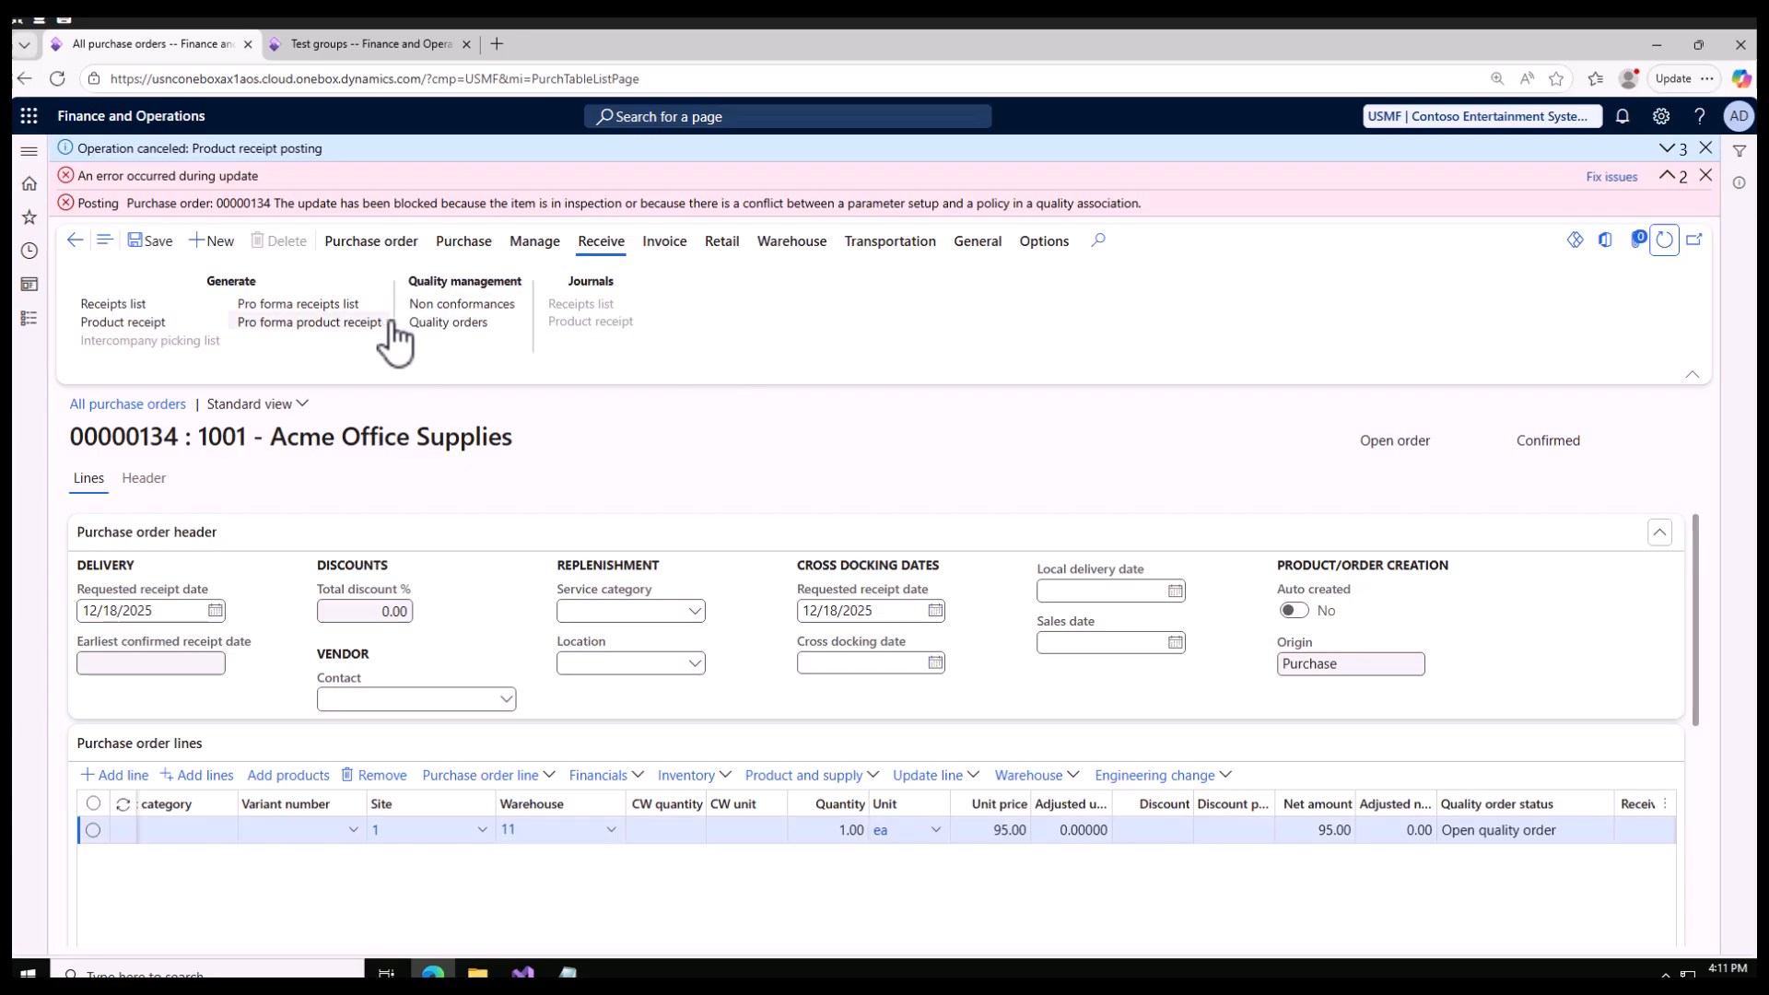
{"action": "left_click", "coordinate": [451, 324]}
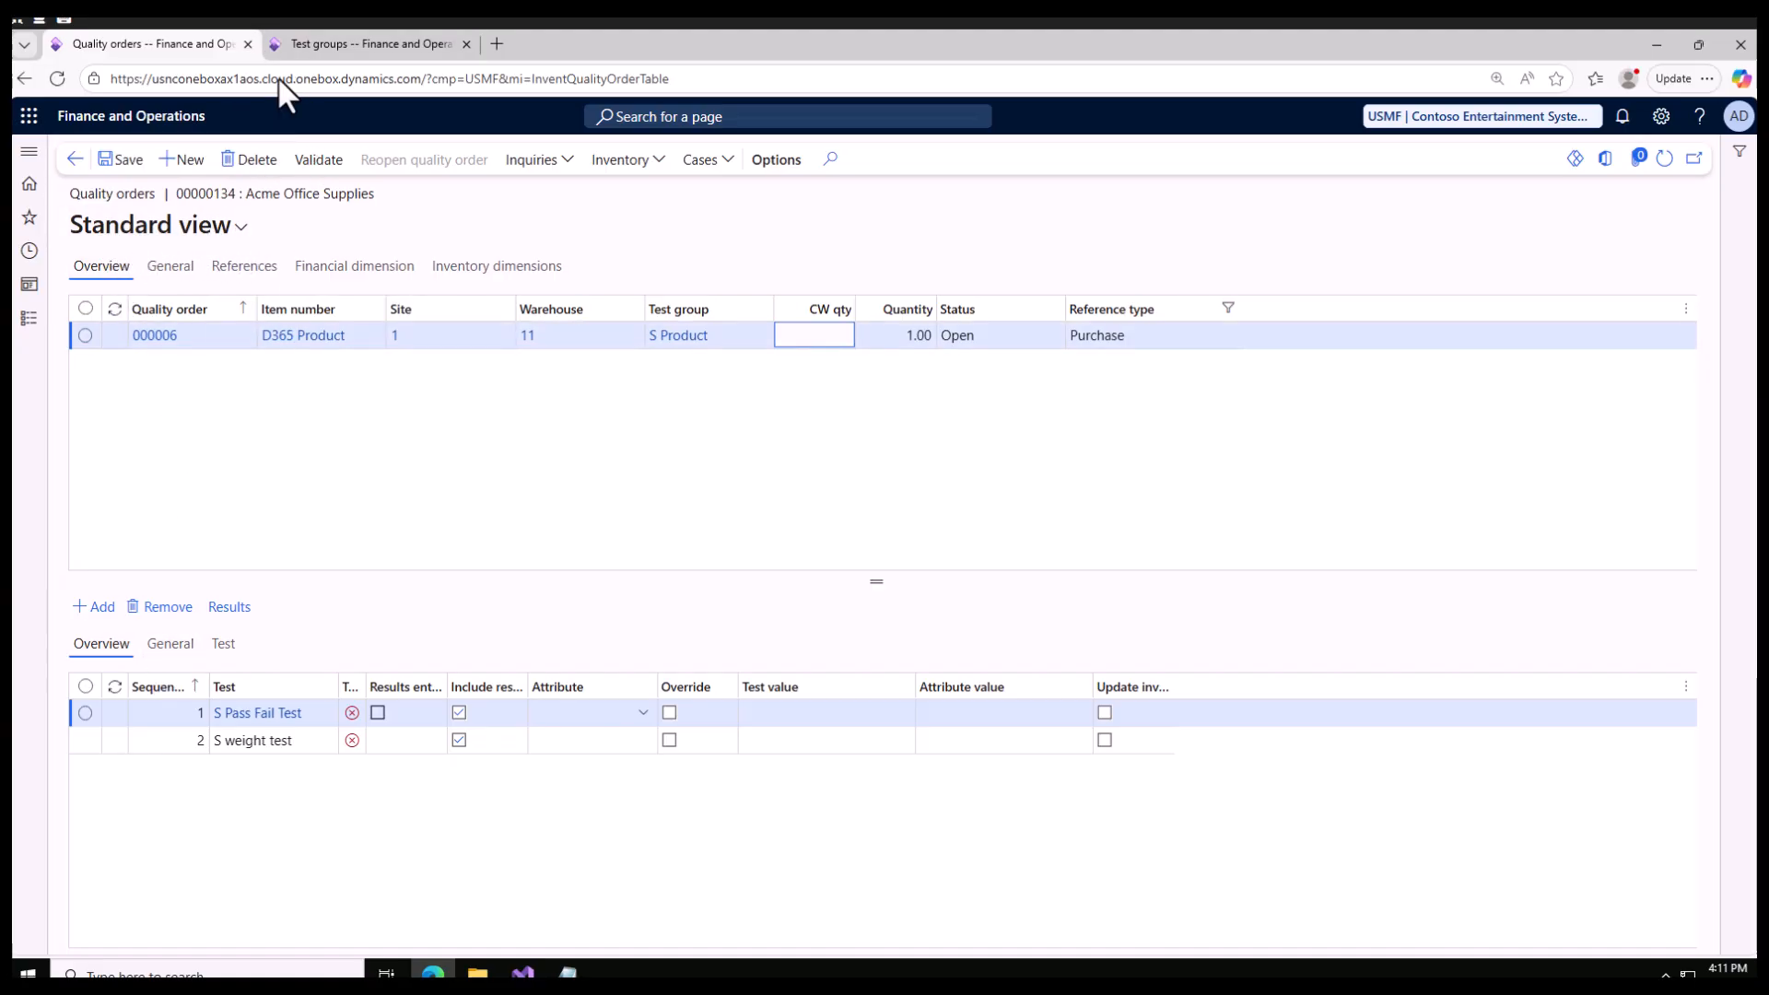
Step: Compare the quality order's tests with those defined in the S Product test group
{"action": "left_click", "coordinate": [339, 44]}
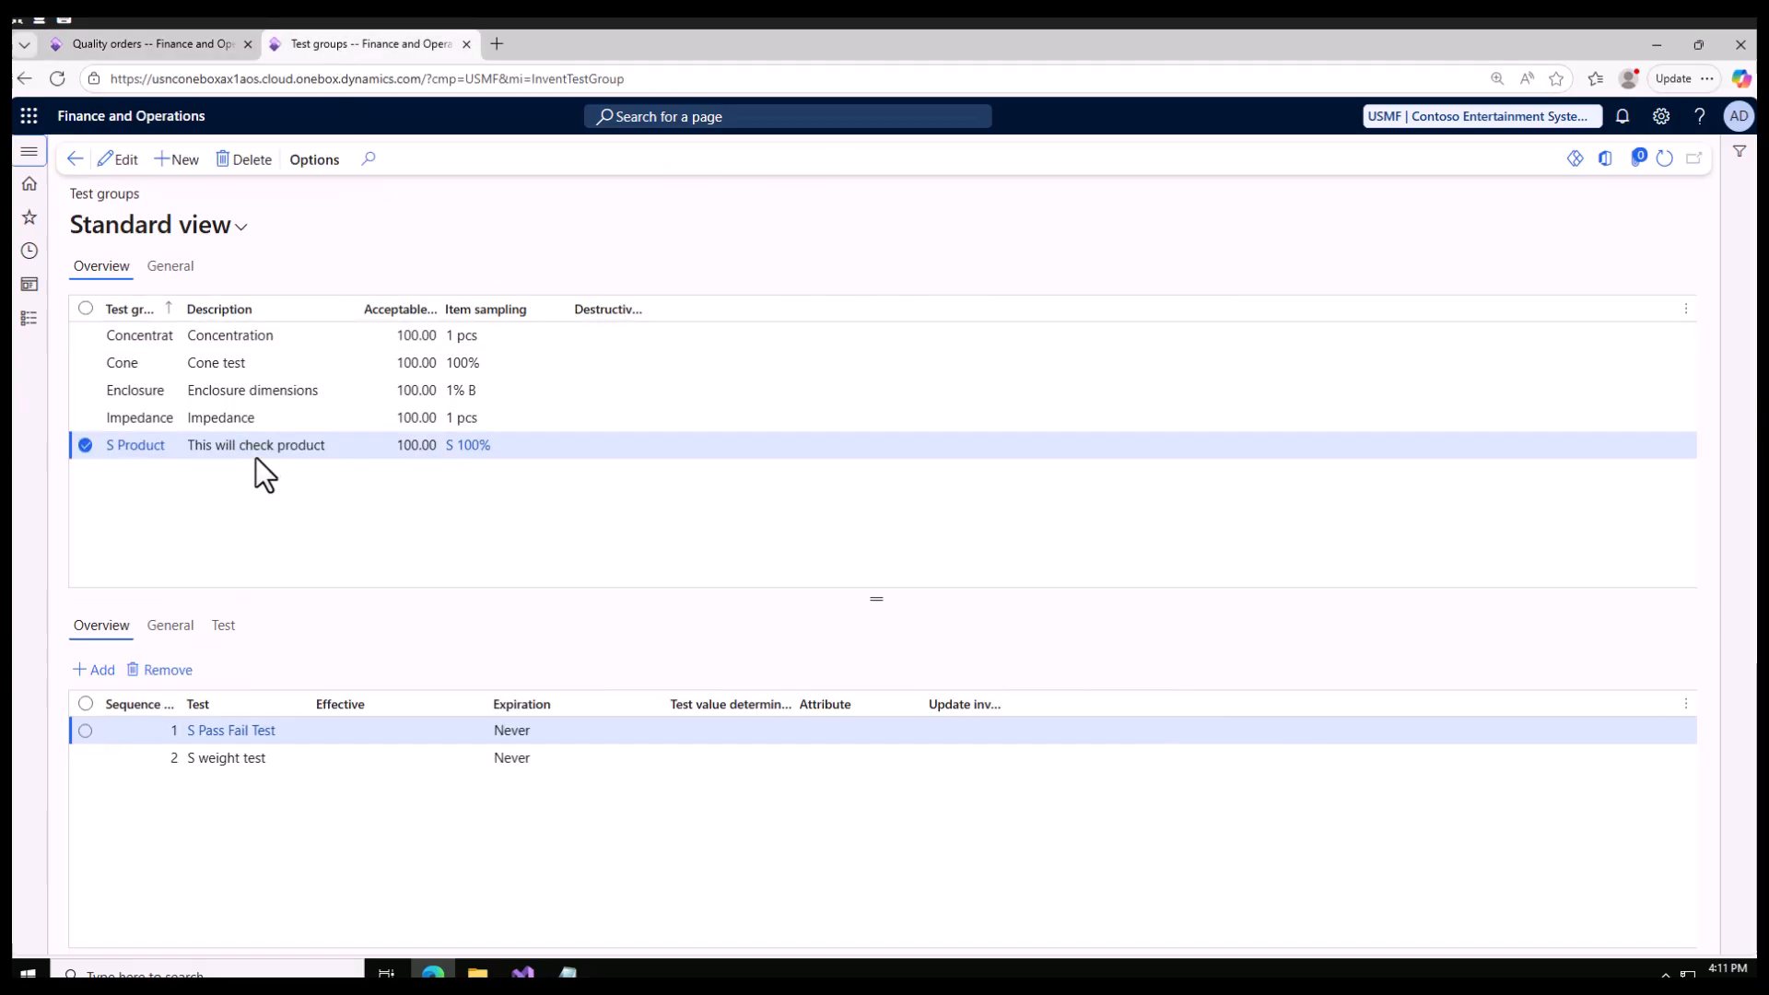
{"action": "left_click", "coordinate": [138, 43]}
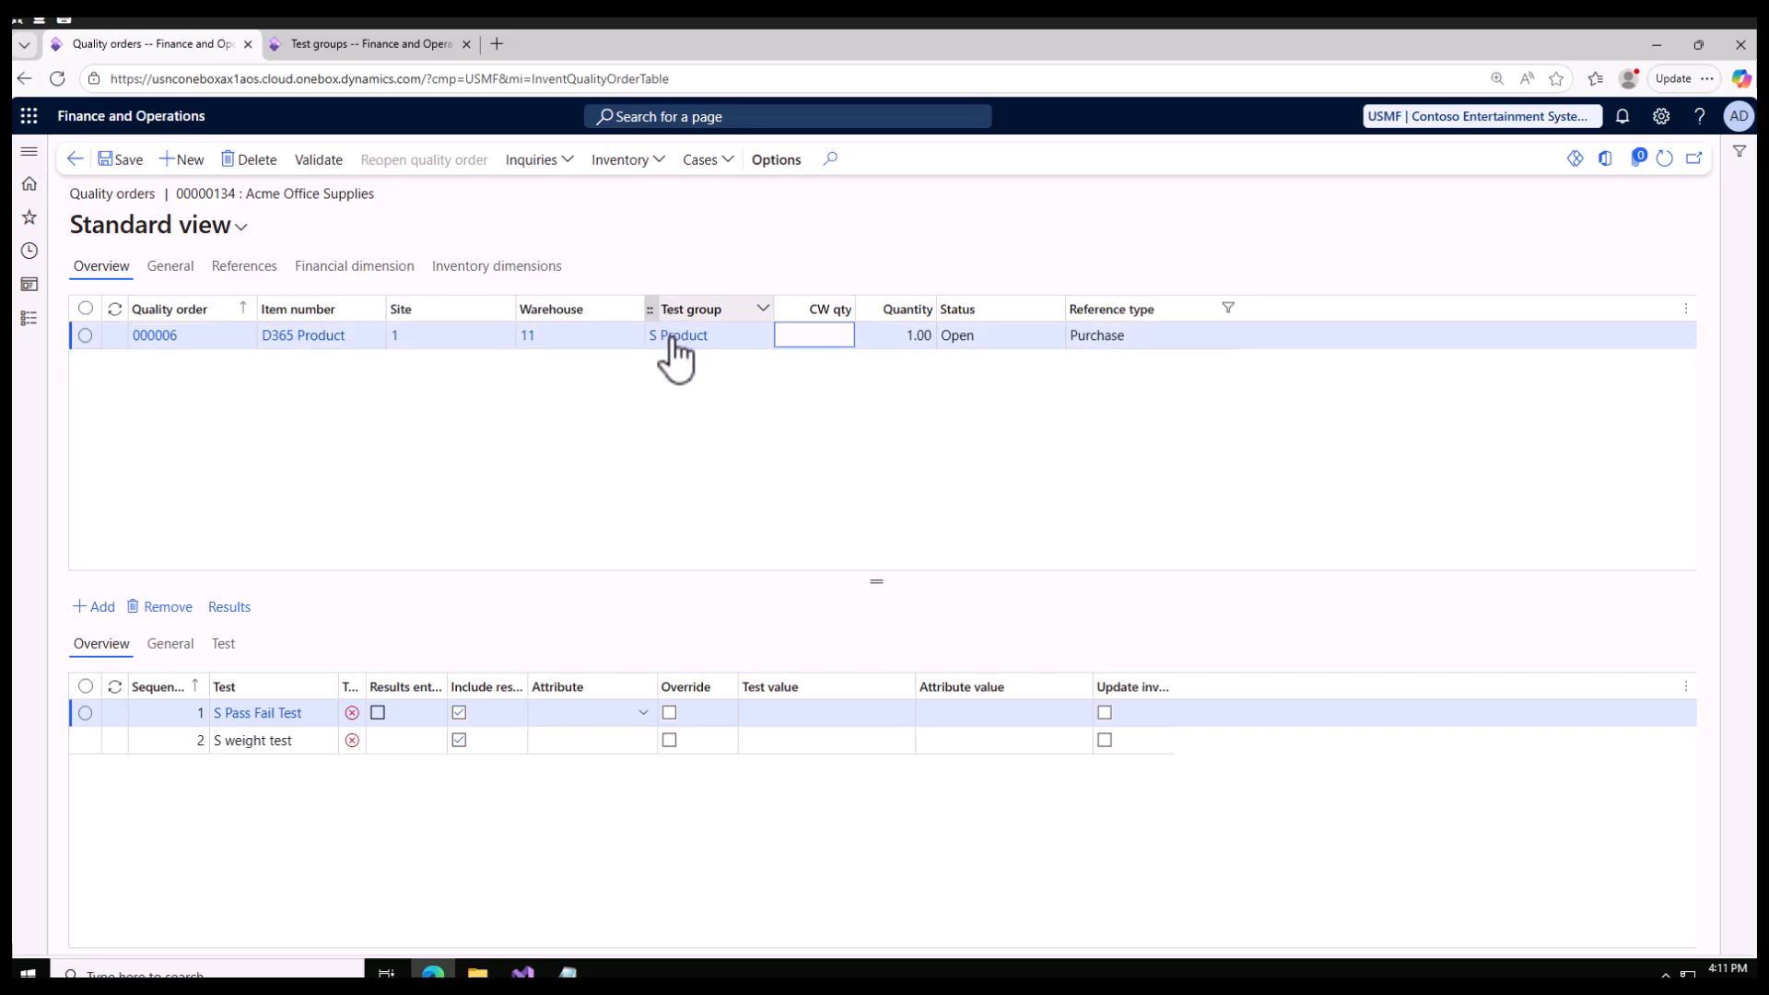
{"action": "left_click", "coordinate": [369, 47]}
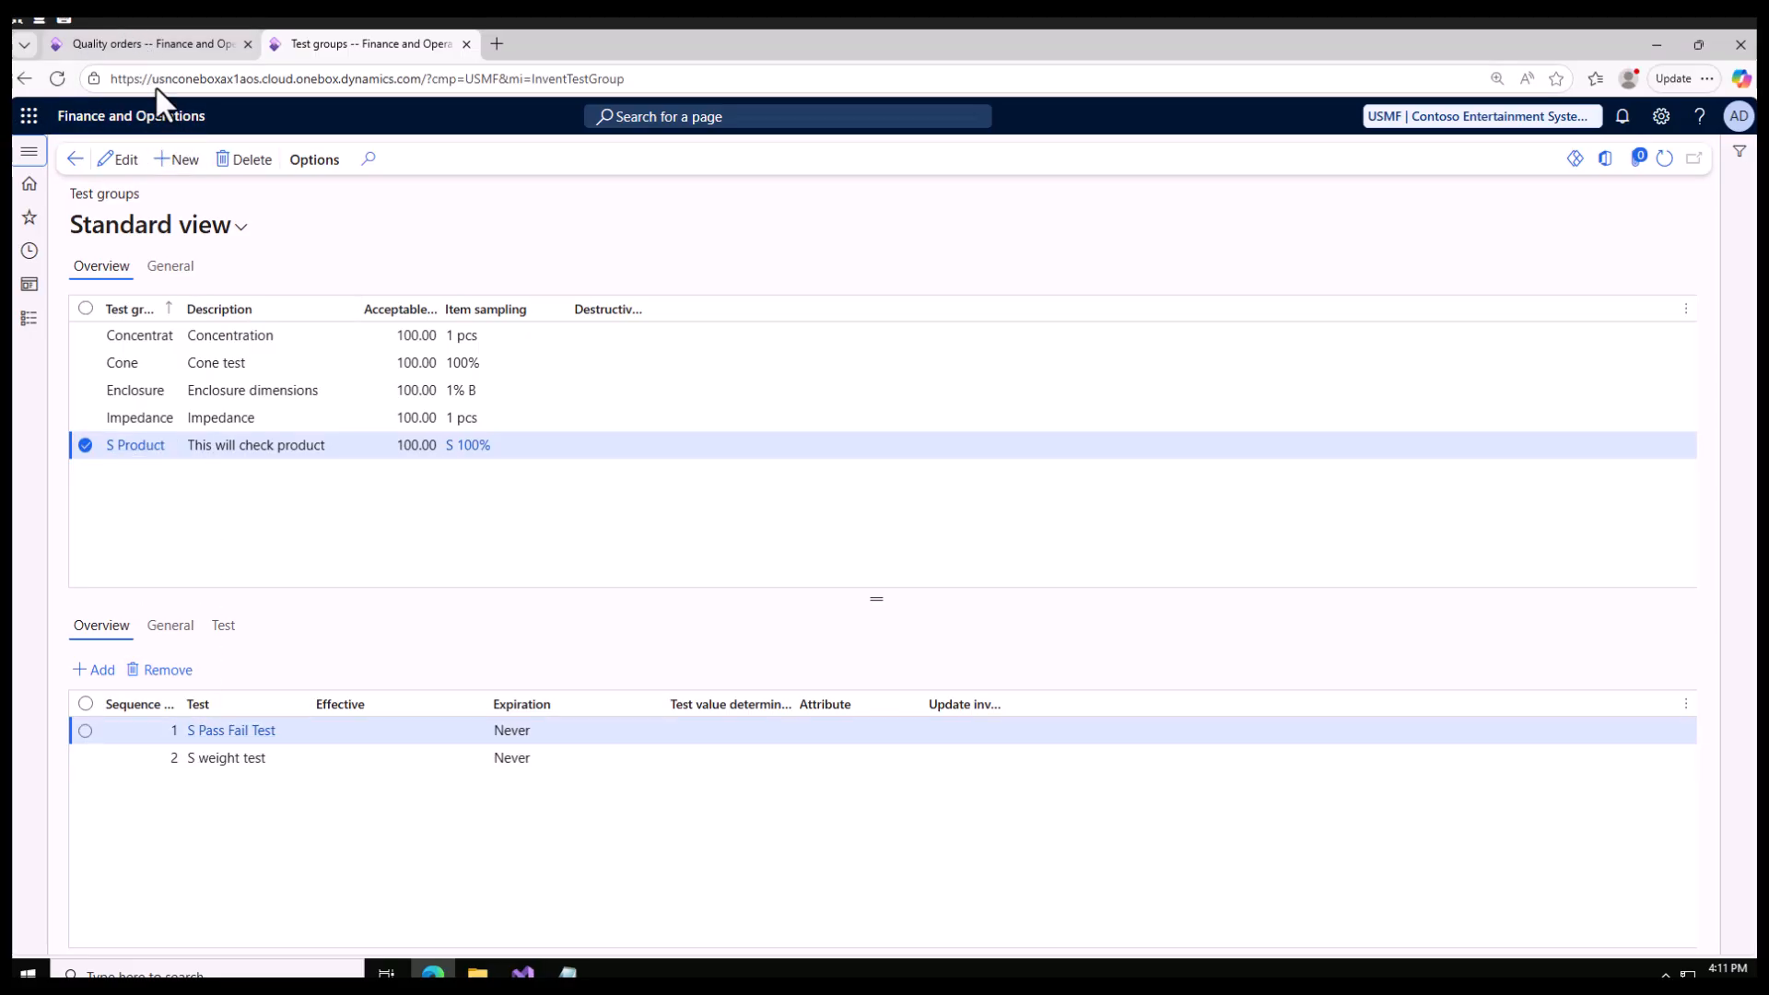
{"action": "left_click", "coordinate": [134, 43]}
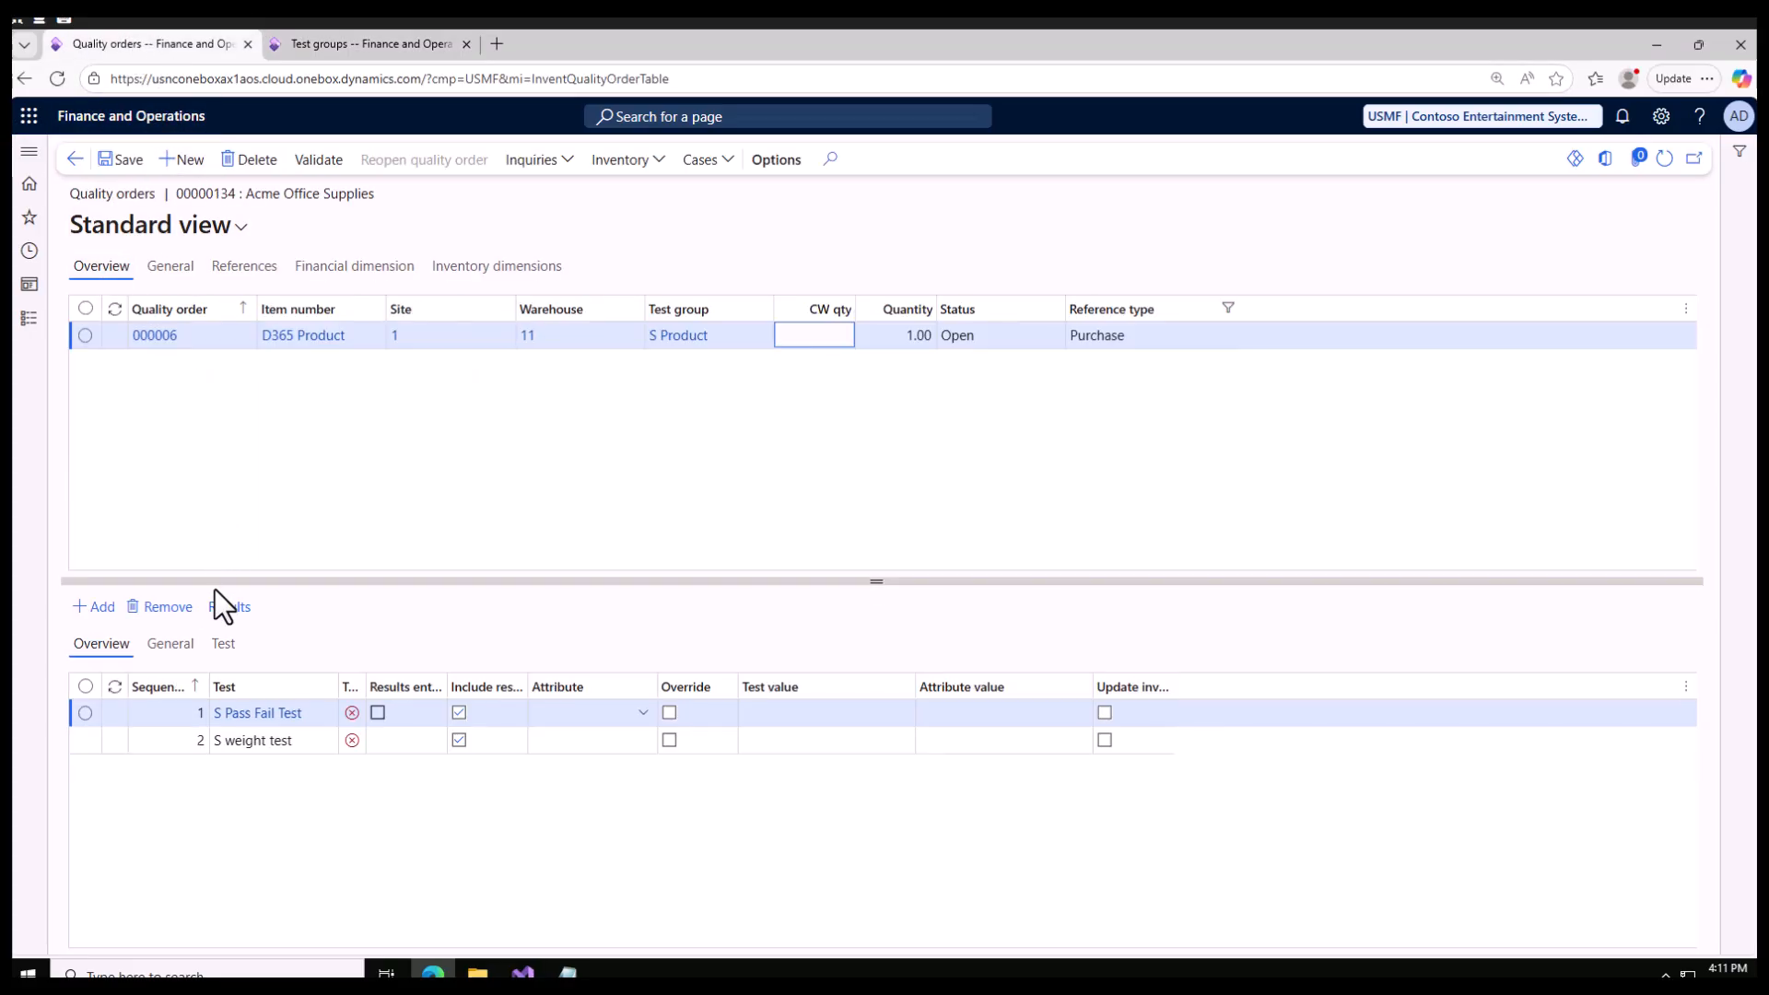
Step: Examine the variable, default outcome and test instrument of the quality order's S Pass Fail Test
{"action": "left_click", "coordinate": [86, 714]}
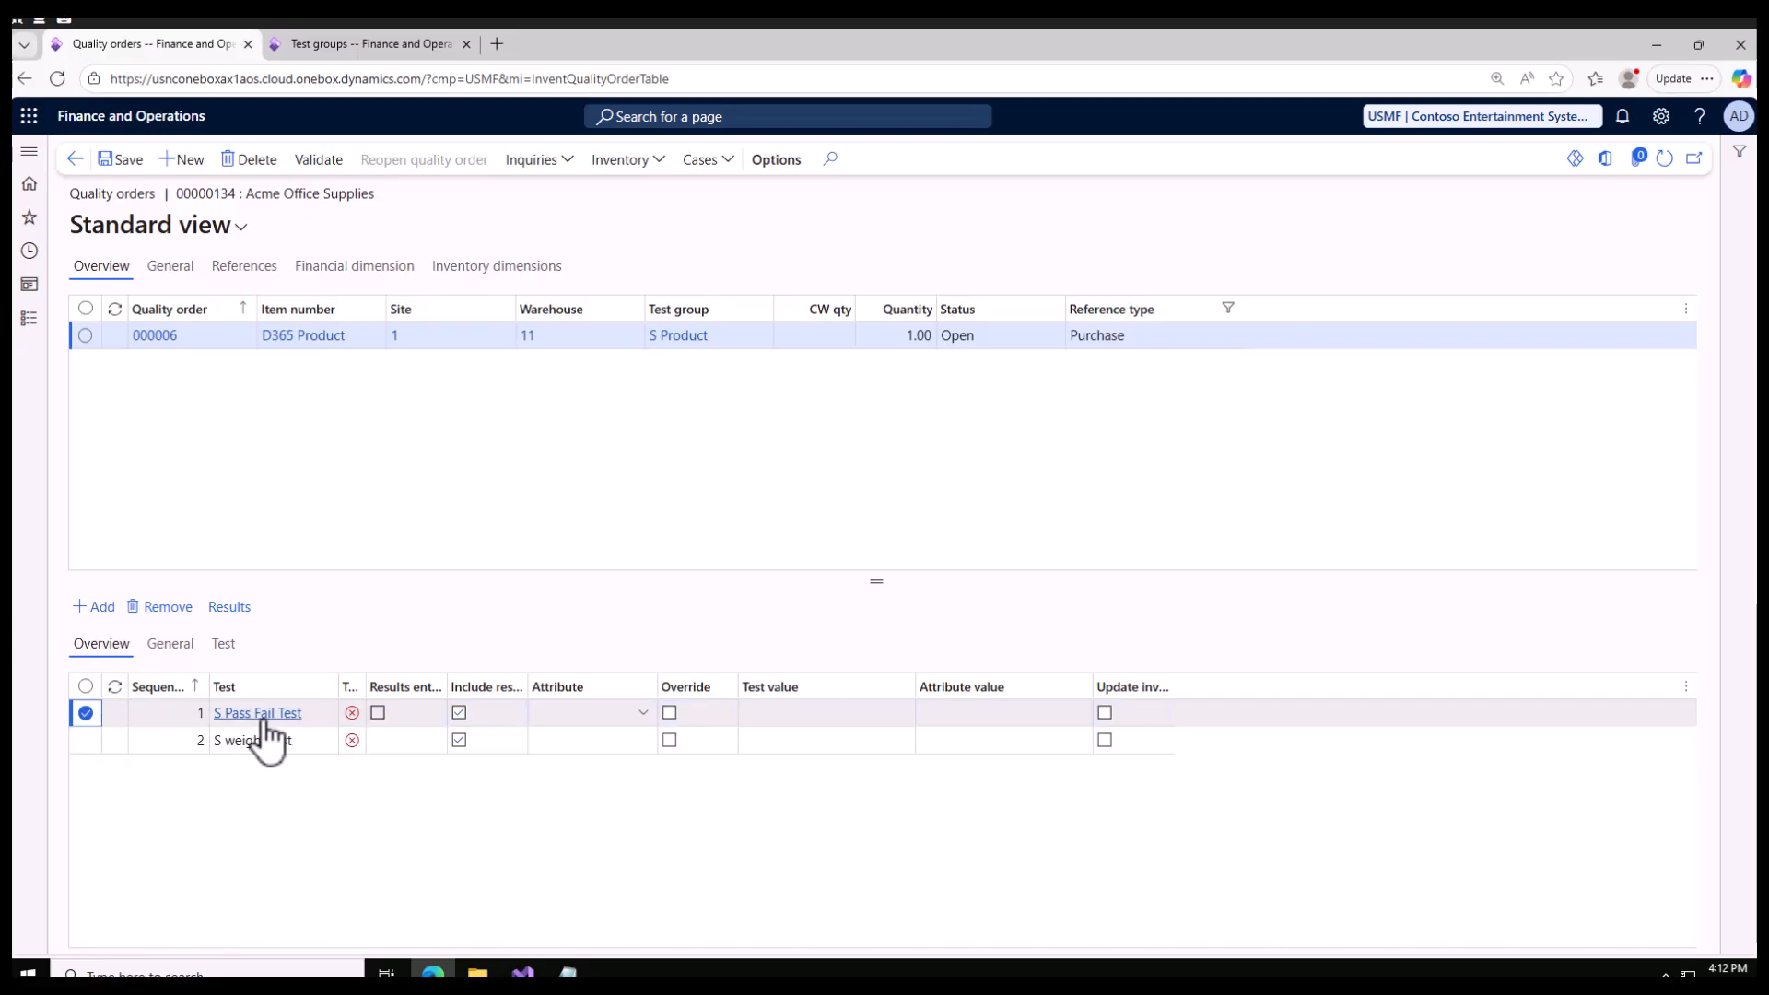
{"action": "left_click", "coordinate": [170, 645]}
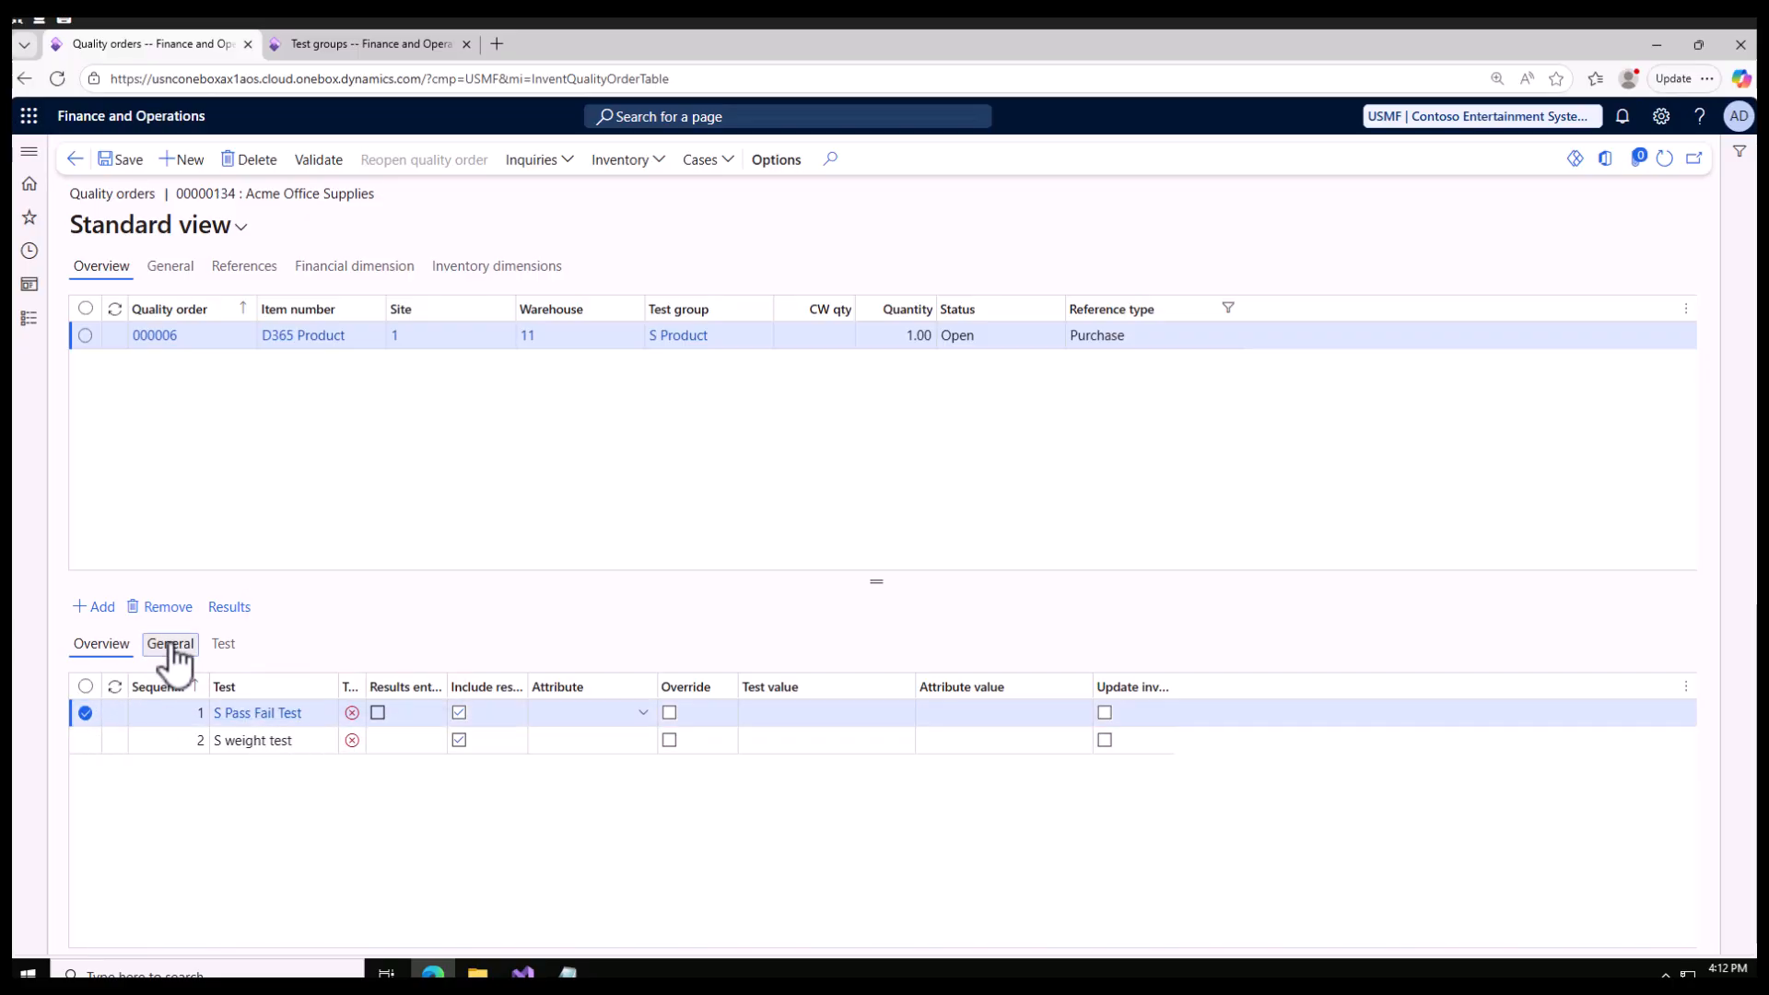
{"action": "left_click", "coordinate": [234, 649]}
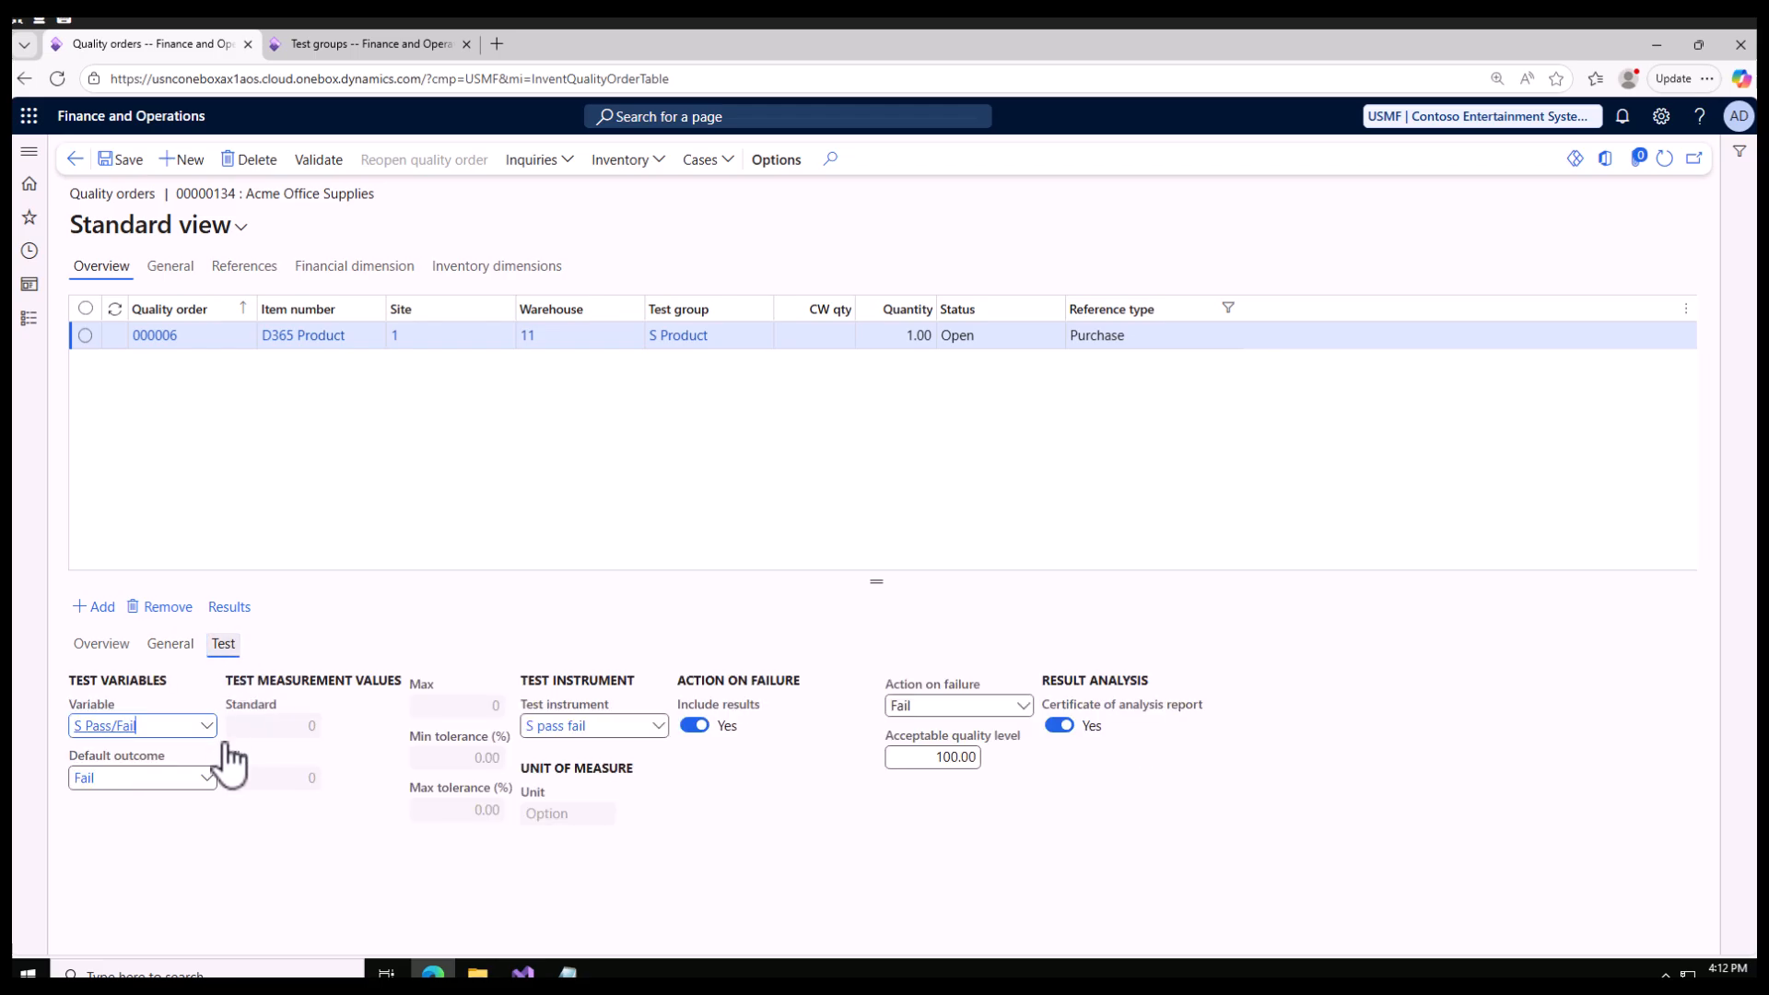
Step: Open the S Pass Fail Test results, set the outcome to Pass, save and try to validate the result
{"action": "left_click", "coordinate": [95, 648]}
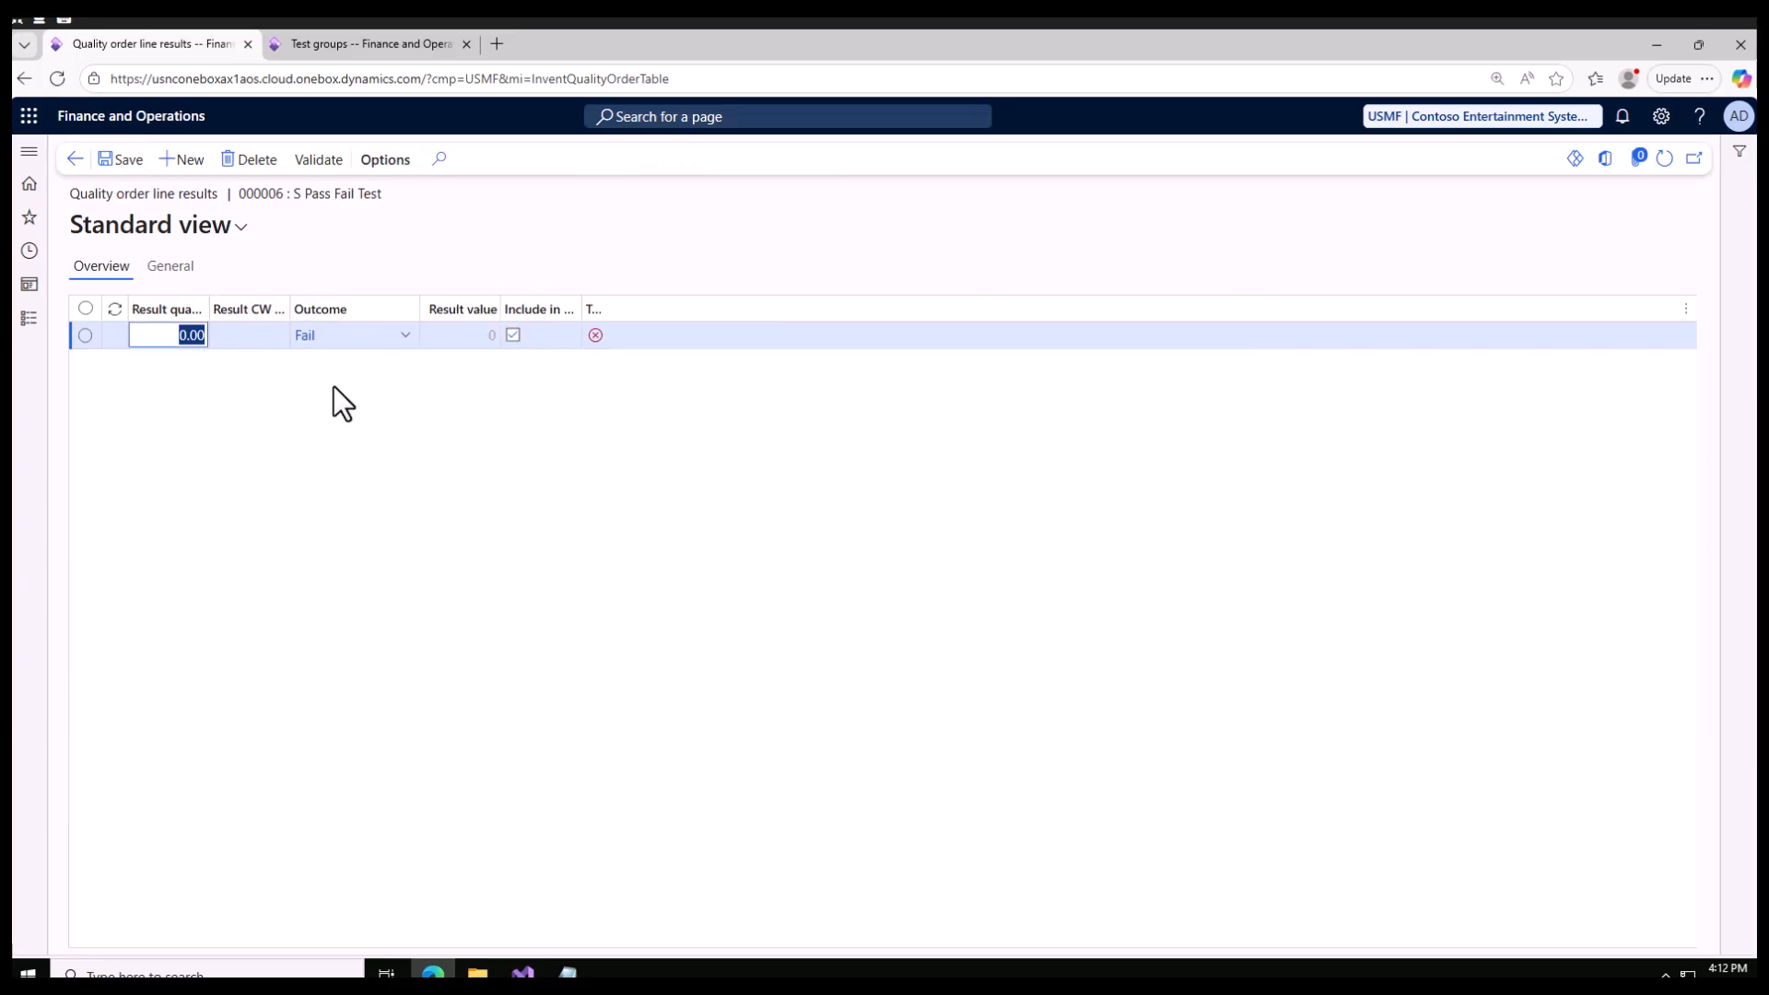
{"action": "left_click", "coordinate": [397, 335]}
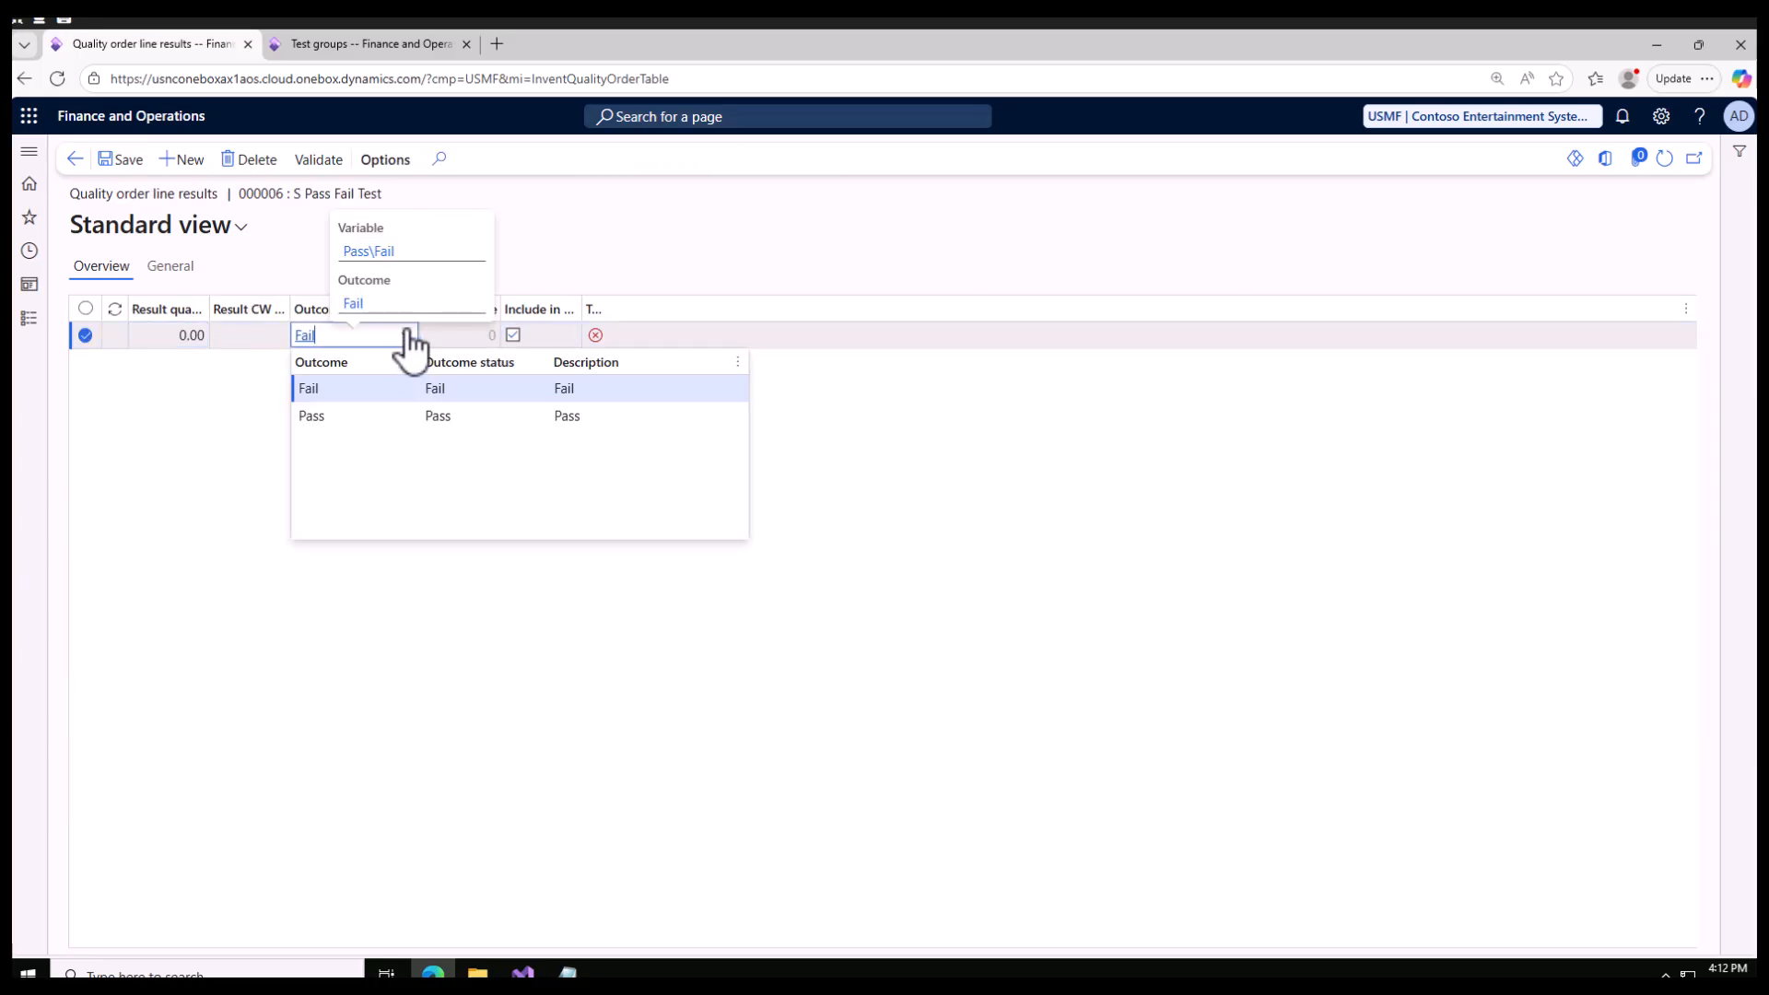
{"action": "left_click", "coordinate": [338, 416]}
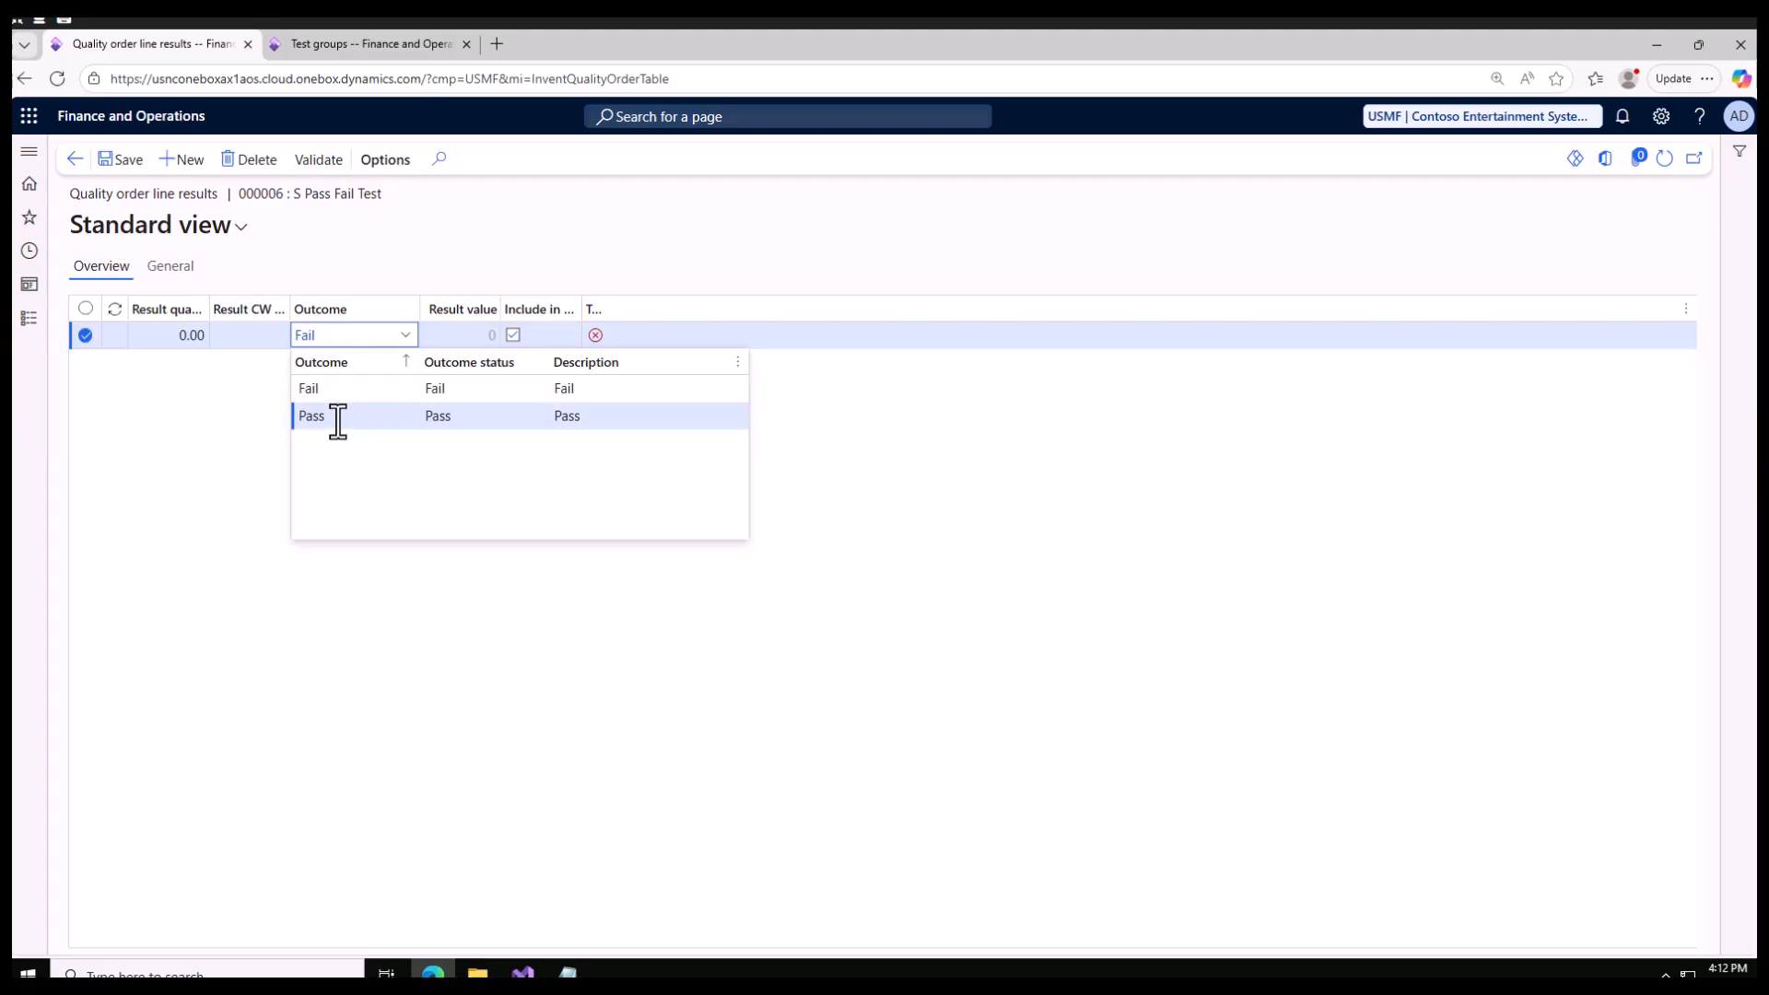
{"action": "left_click", "coordinate": [129, 162]}
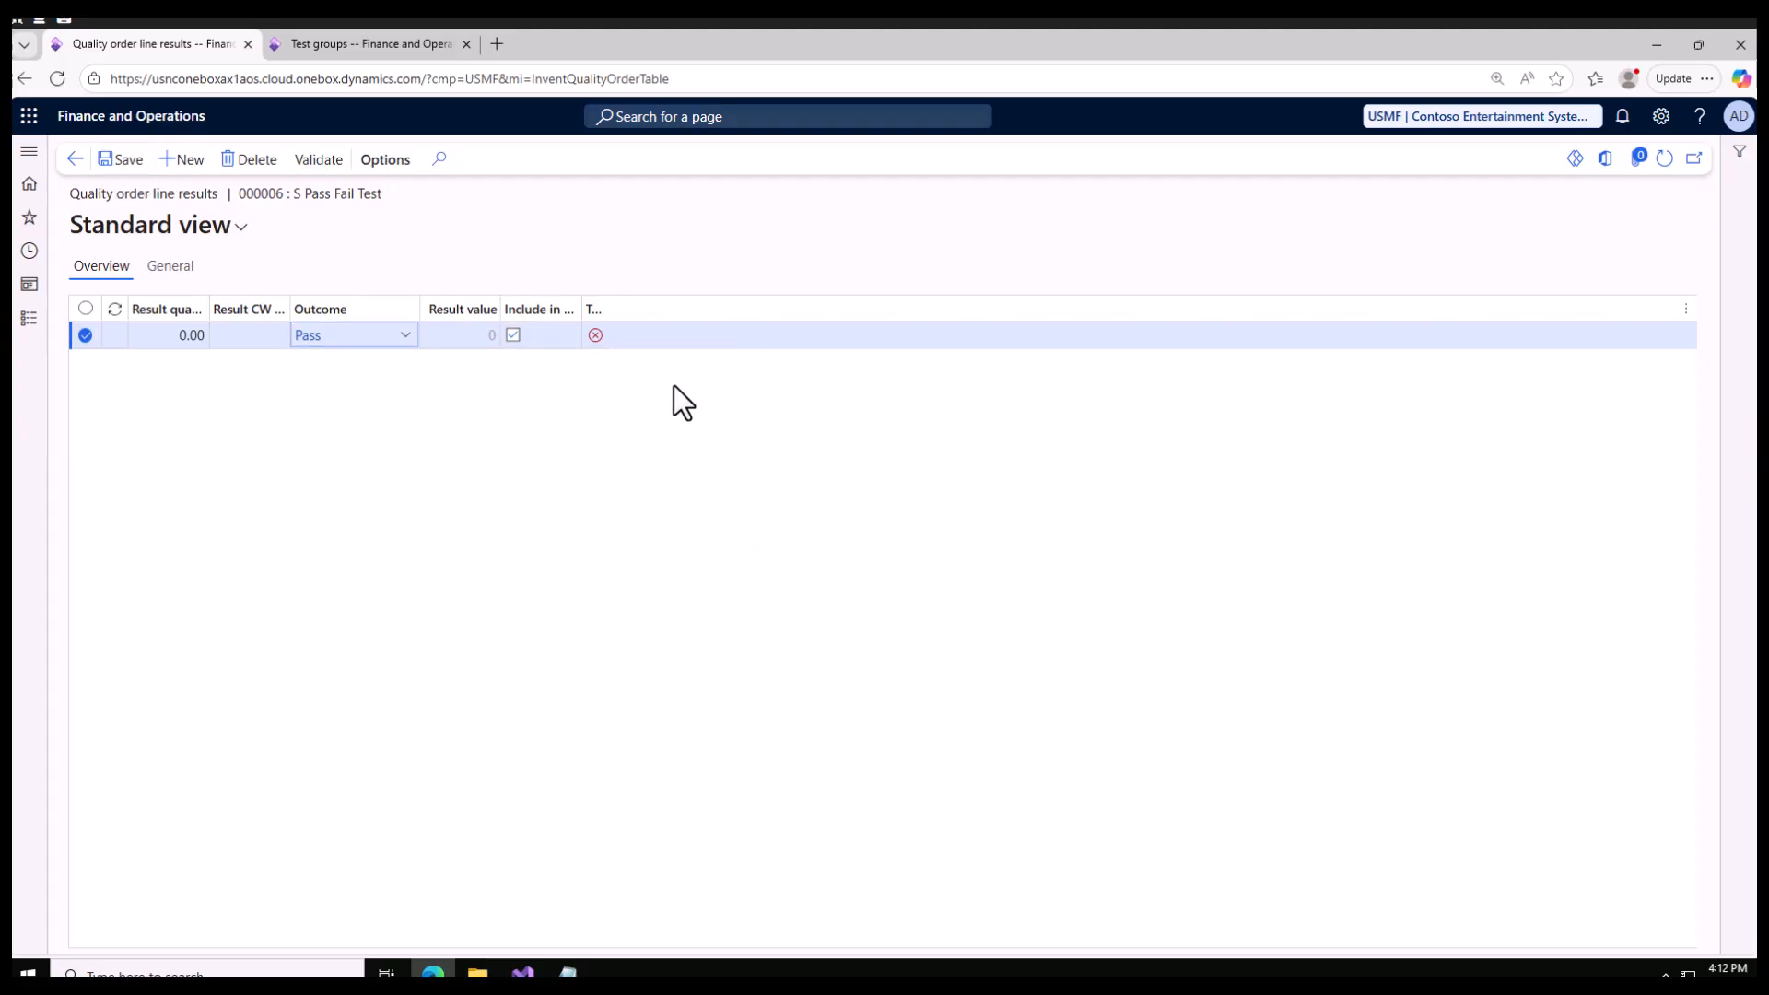
{"action": "left_click", "coordinate": [314, 164]}
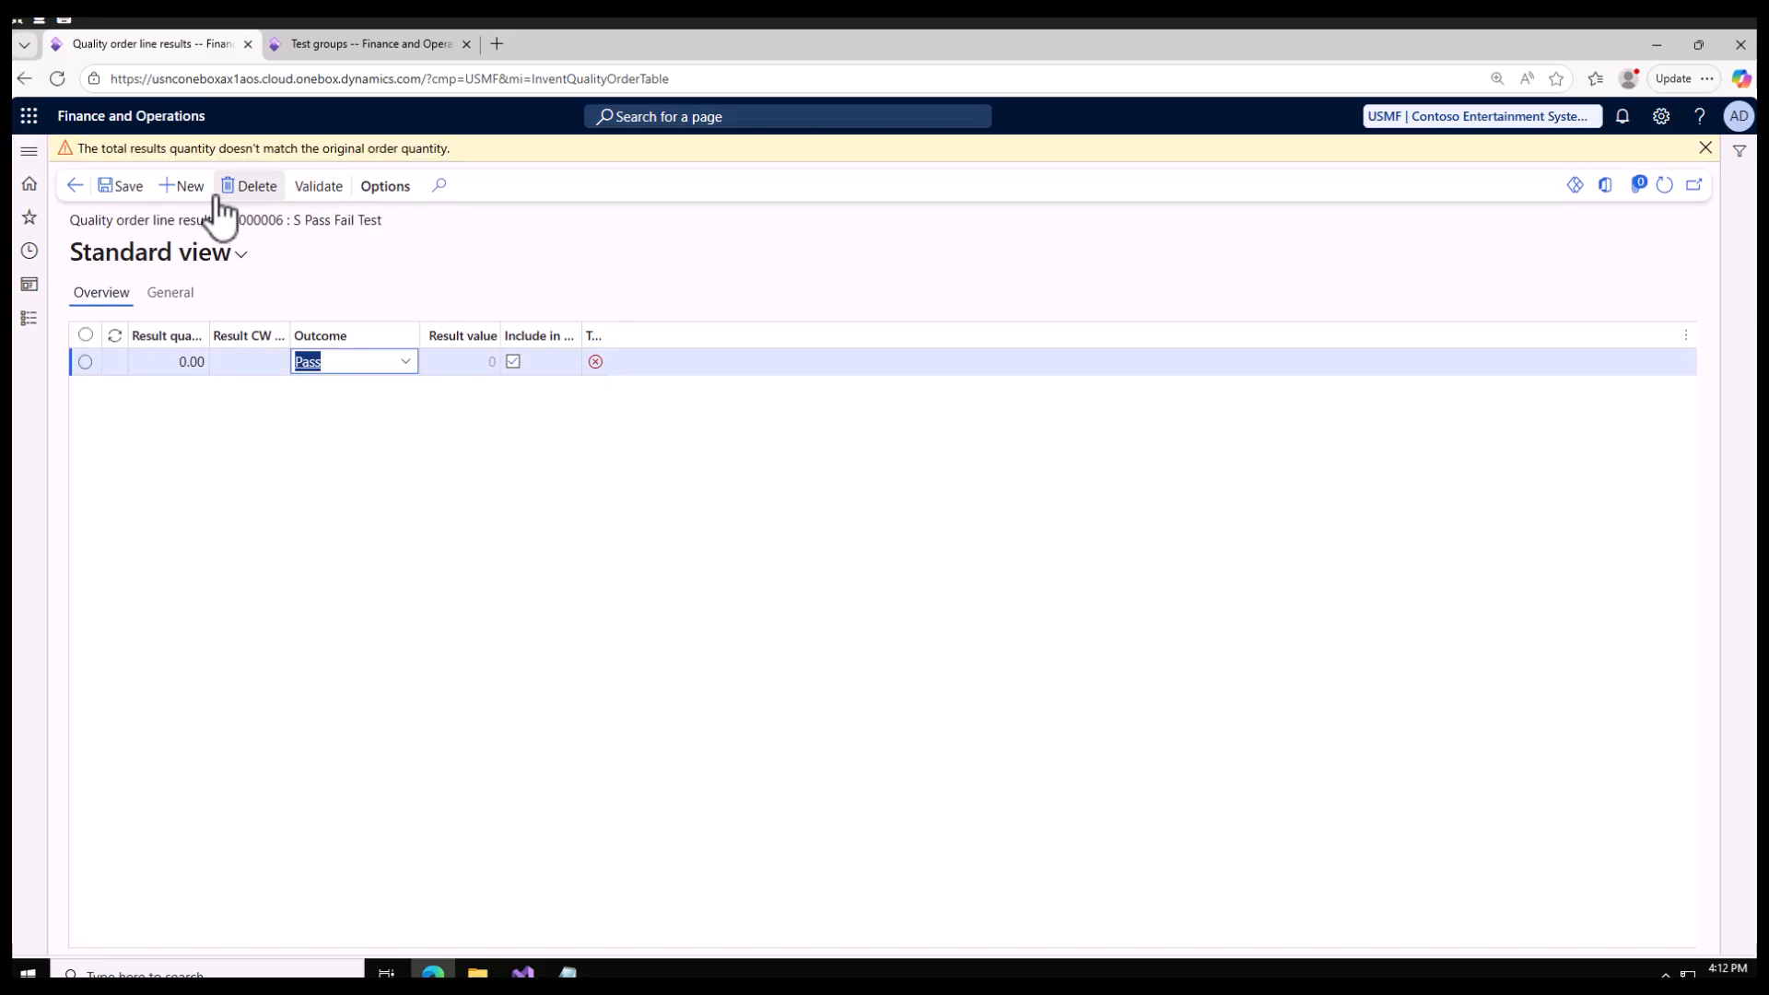
Step: Set the S Pass Fail Test result quantity to 1, save and validate it, and return to the quality order
{"action": "left_click", "coordinate": [170, 363]}
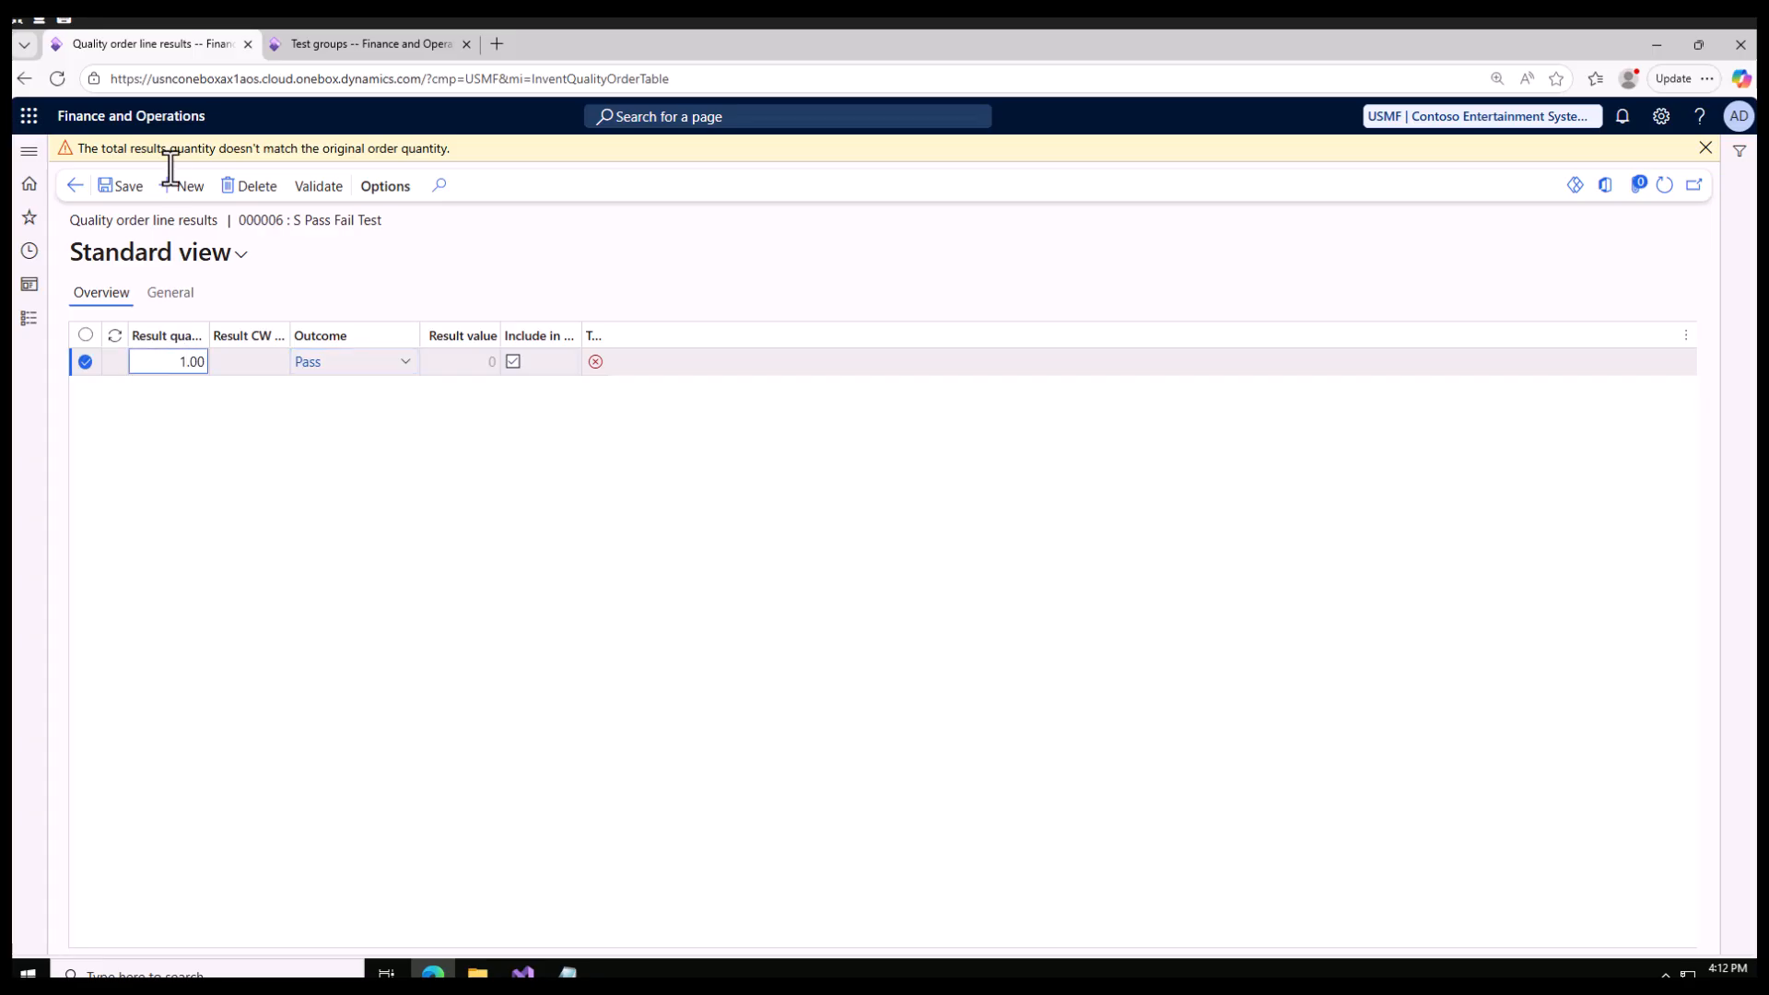
{"action": "left_click", "coordinate": [120, 187]}
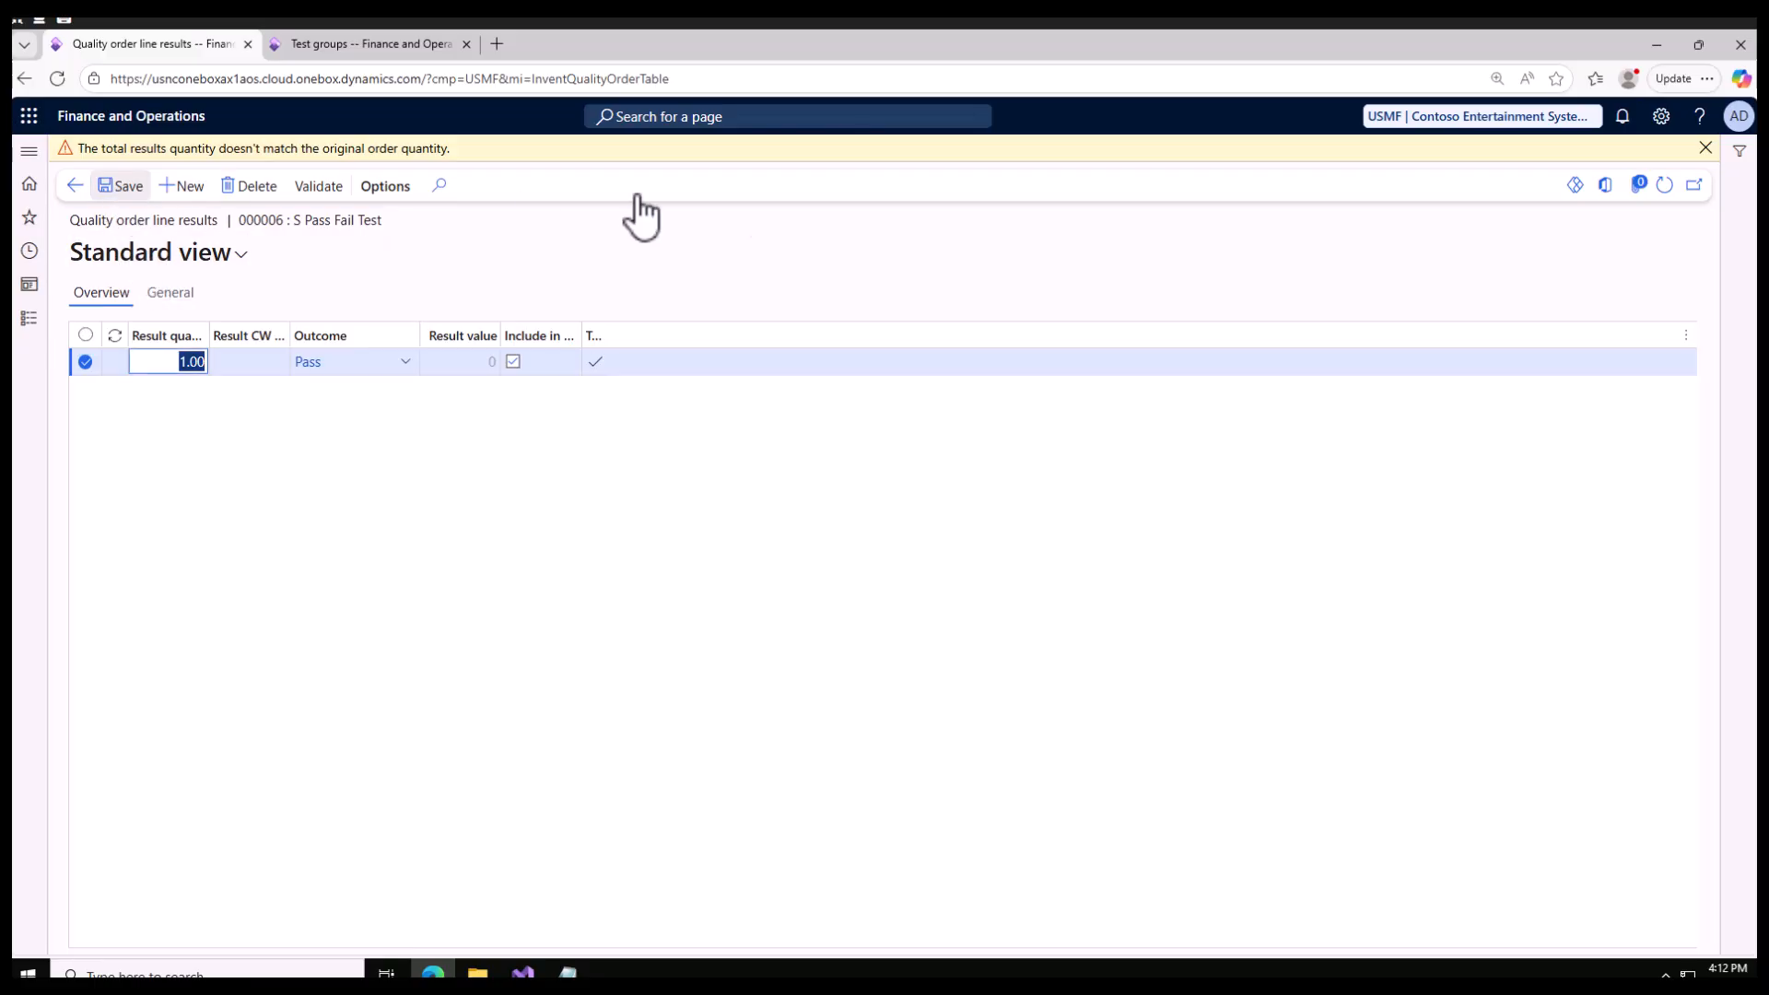
{"action": "left_click", "coordinate": [1705, 149]}
{"action": "left_click", "coordinate": [313, 162]}
{"action": "left_click", "coordinate": [81, 163]}
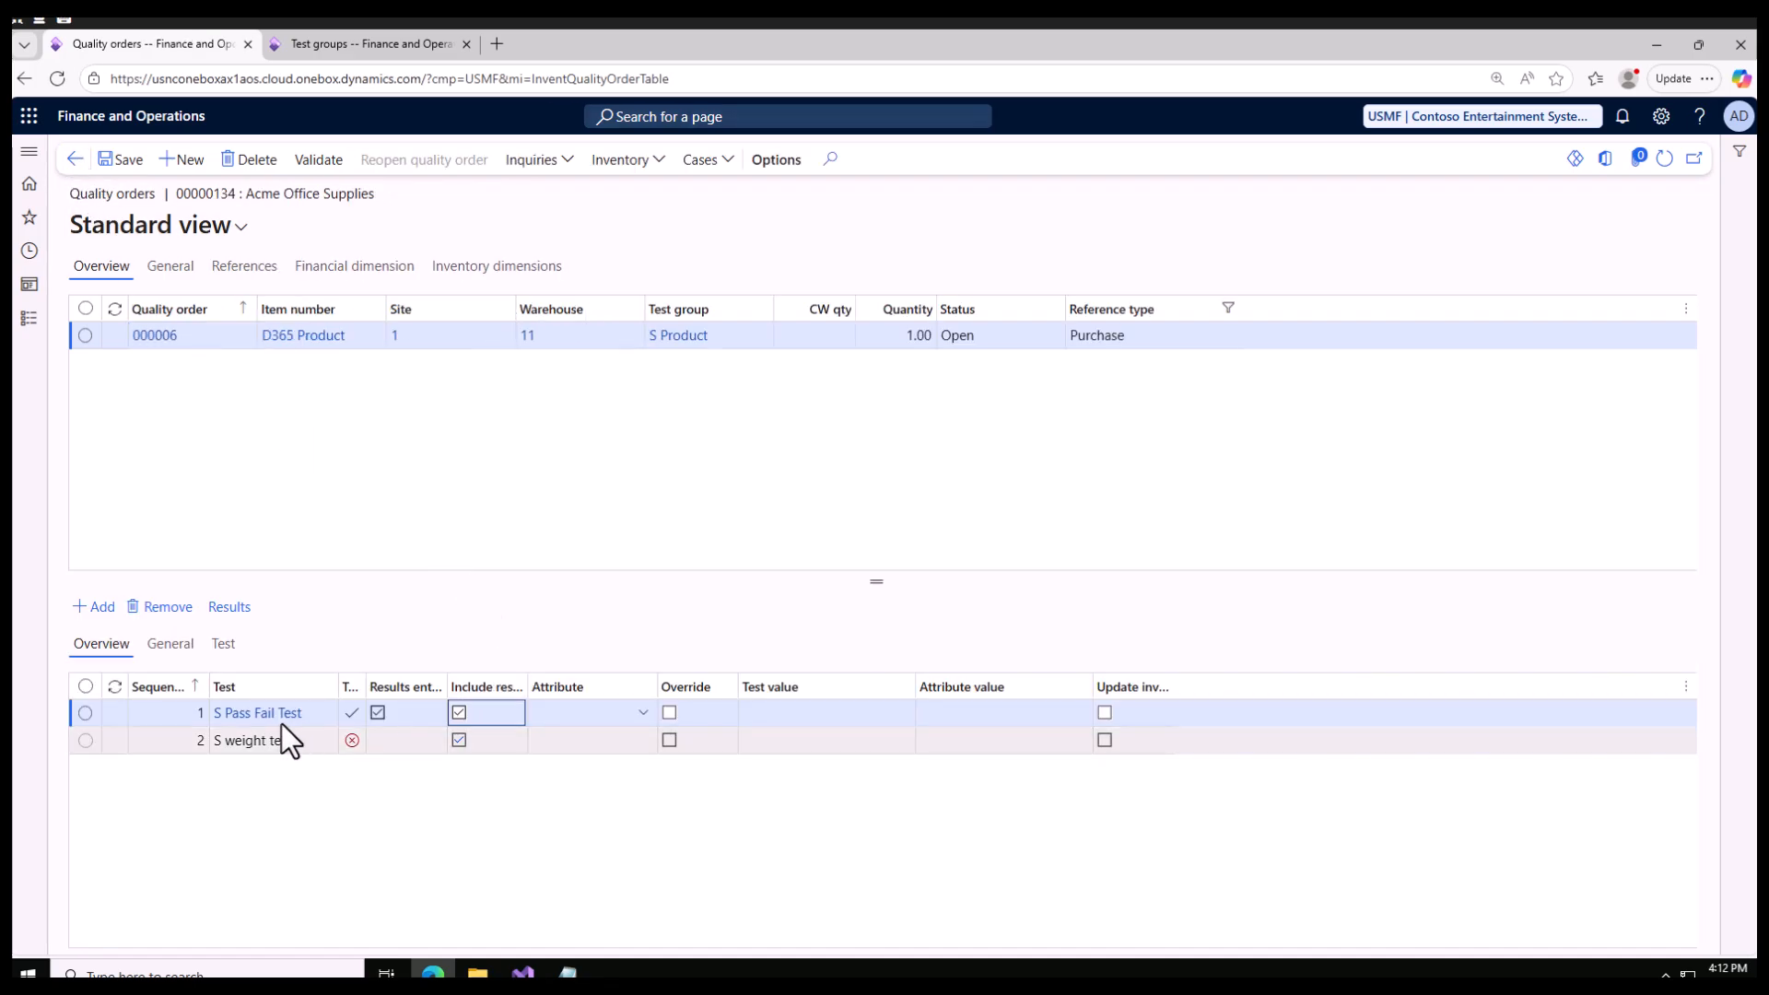
Step: Check the measurement values of both the S Pass Fail Test and the S weight test in the S Product test group
{"action": "left_click", "coordinate": [350, 48]}
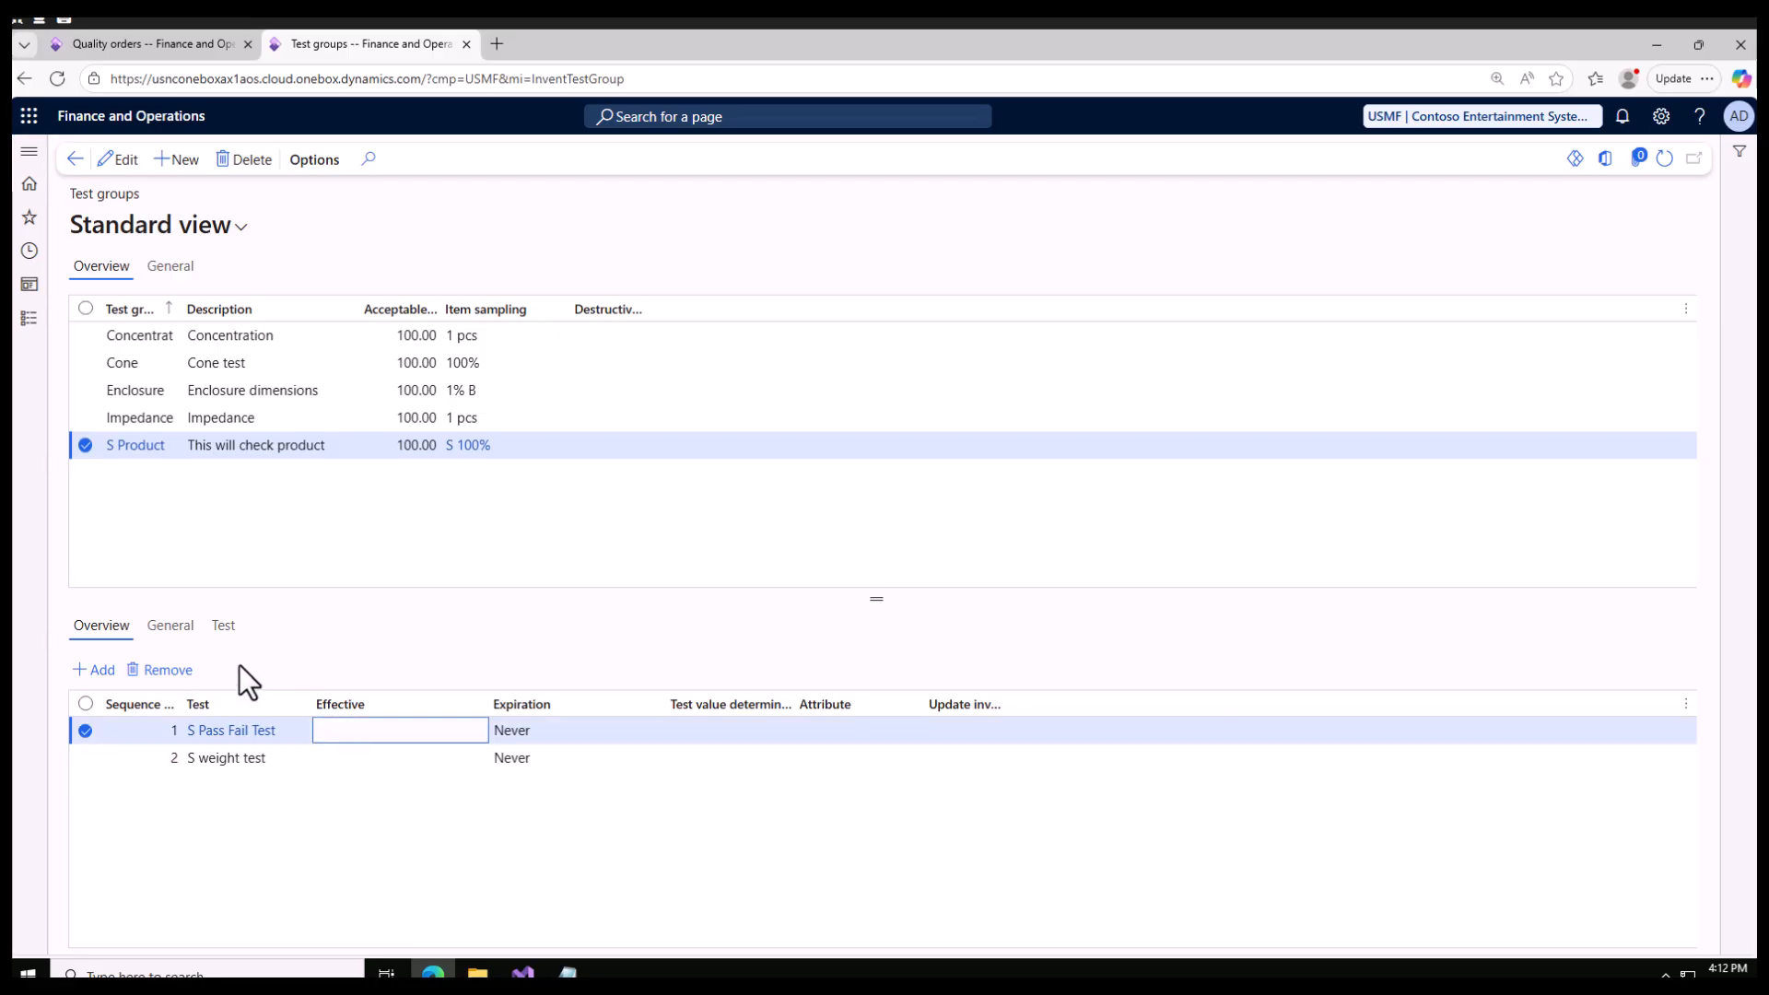
{"action": "left_click", "coordinate": [222, 626]}
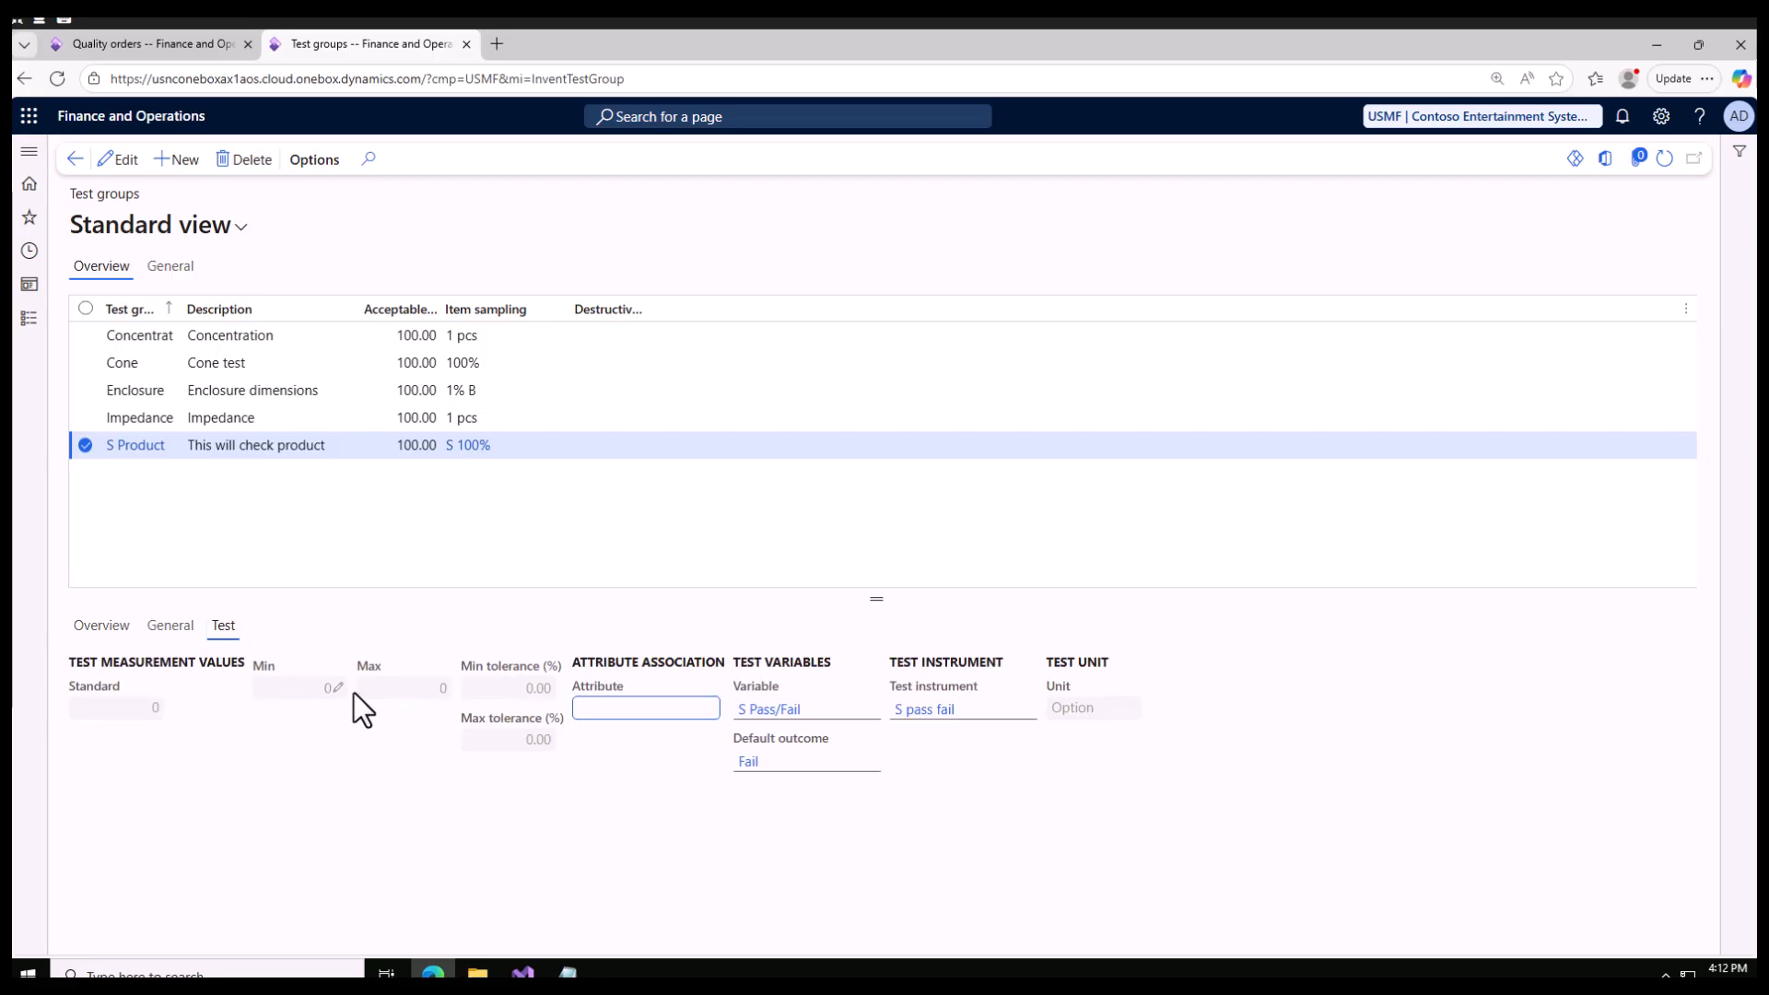
{"action": "left_click", "coordinate": [117, 626]}
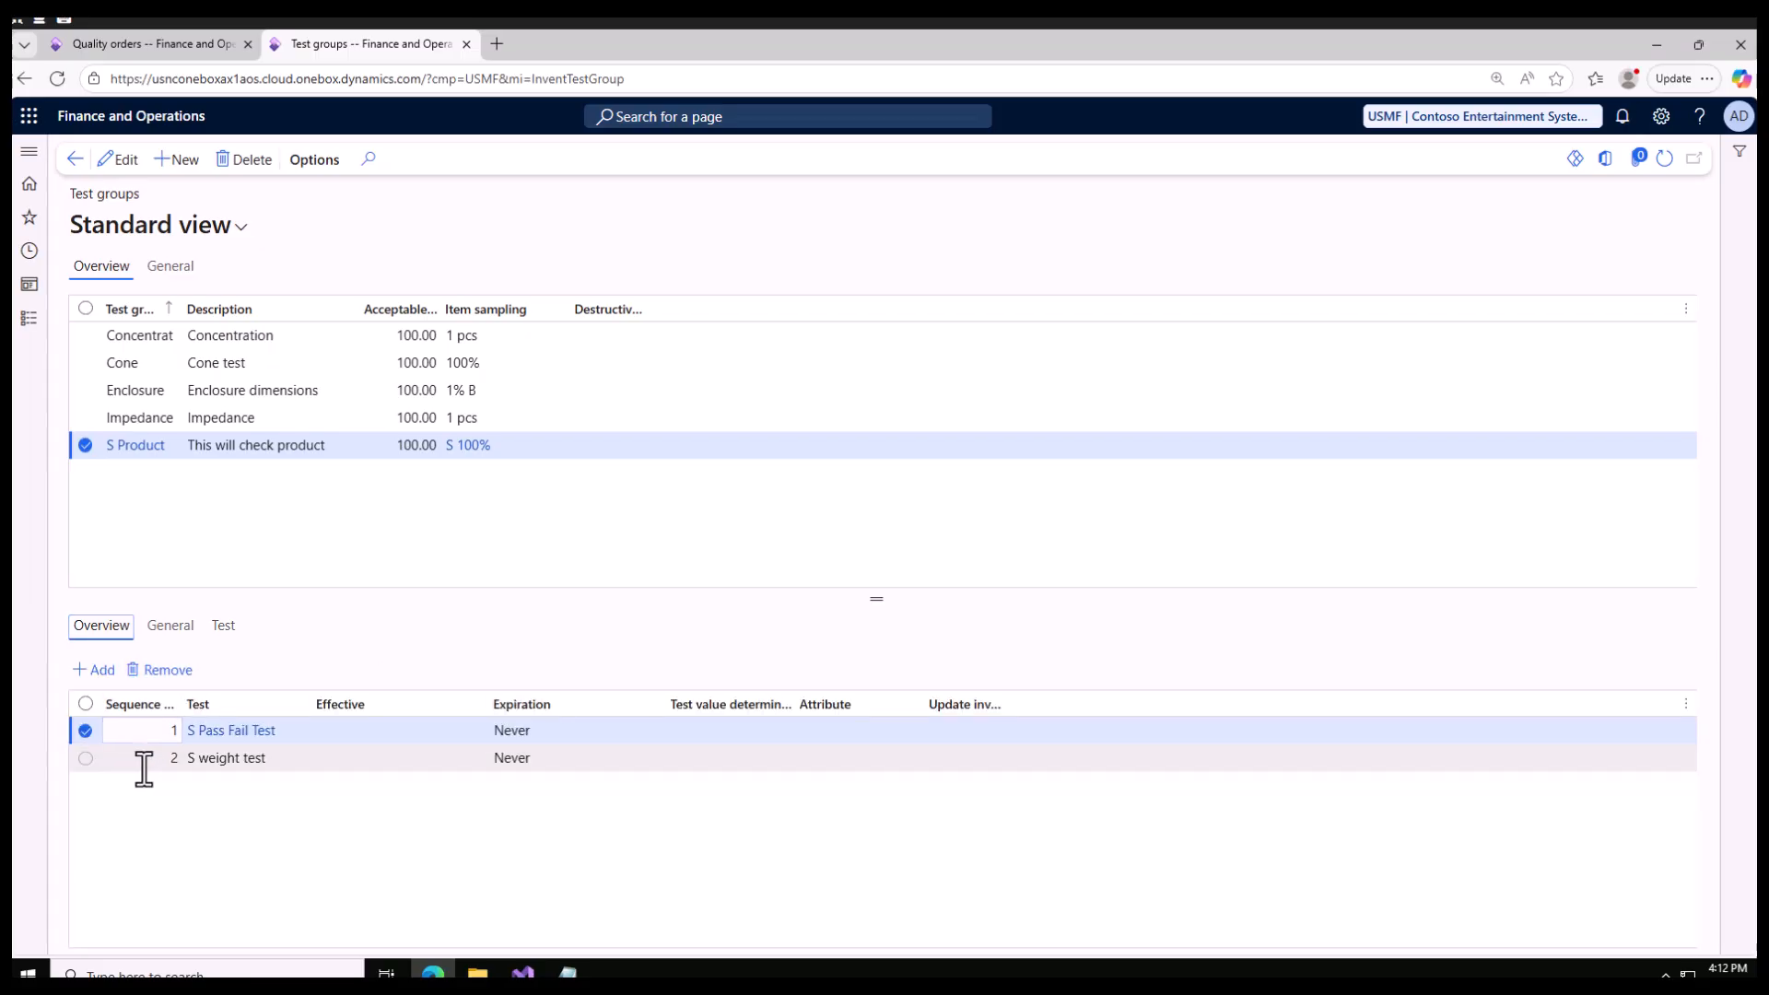
{"action": "left_click", "coordinate": [221, 758]}
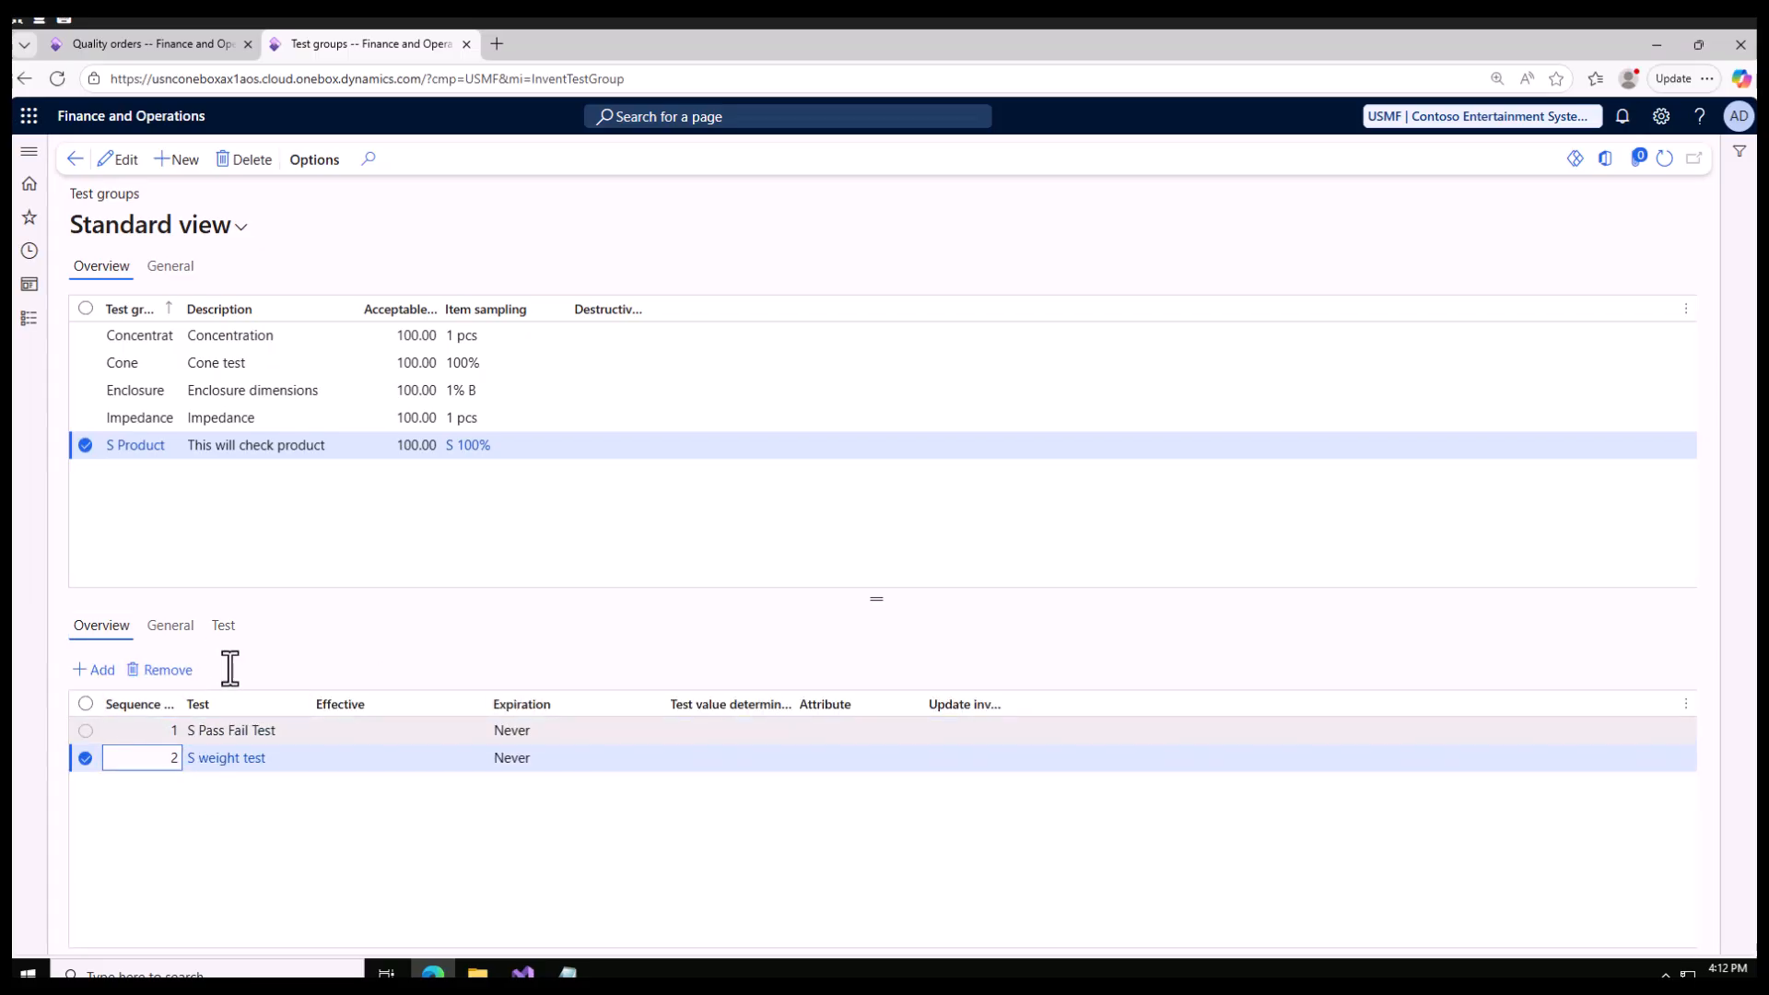
{"action": "left_click", "coordinate": [223, 626]}
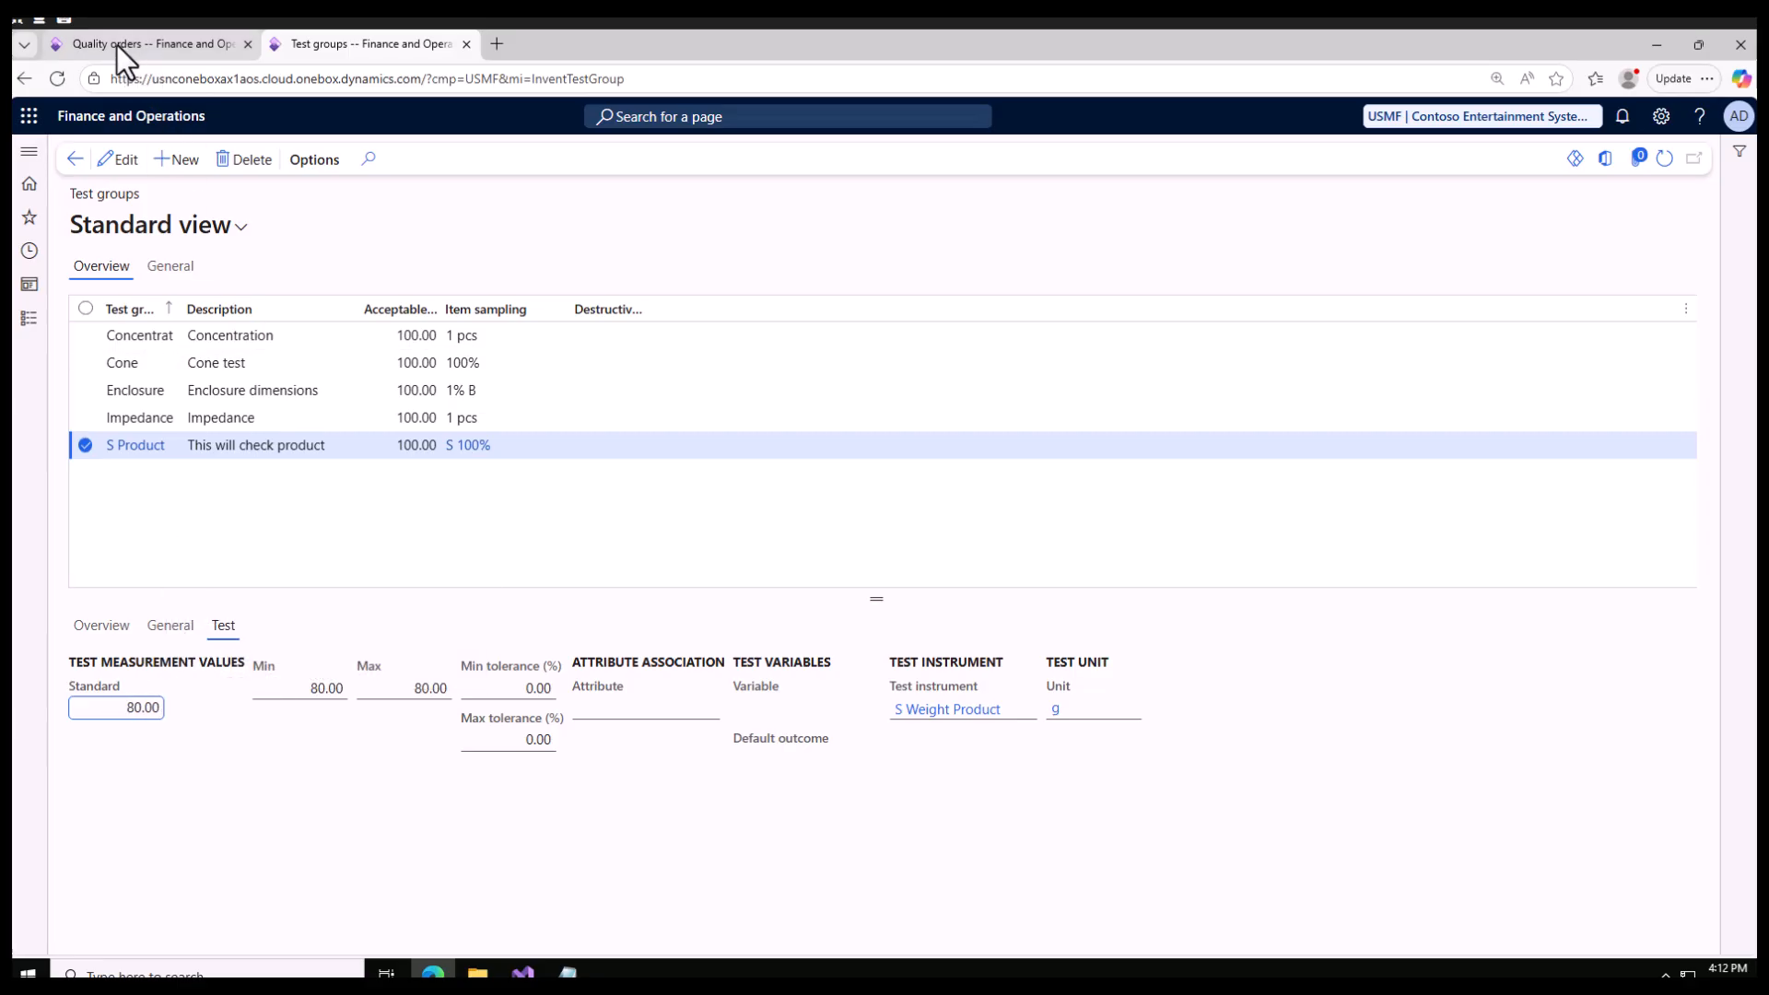
Step: Open the S weight test results on the quality order and set the result quantity to 1
{"action": "left_click", "coordinate": [118, 47]}
{"action": "left_click", "coordinate": [160, 740]}
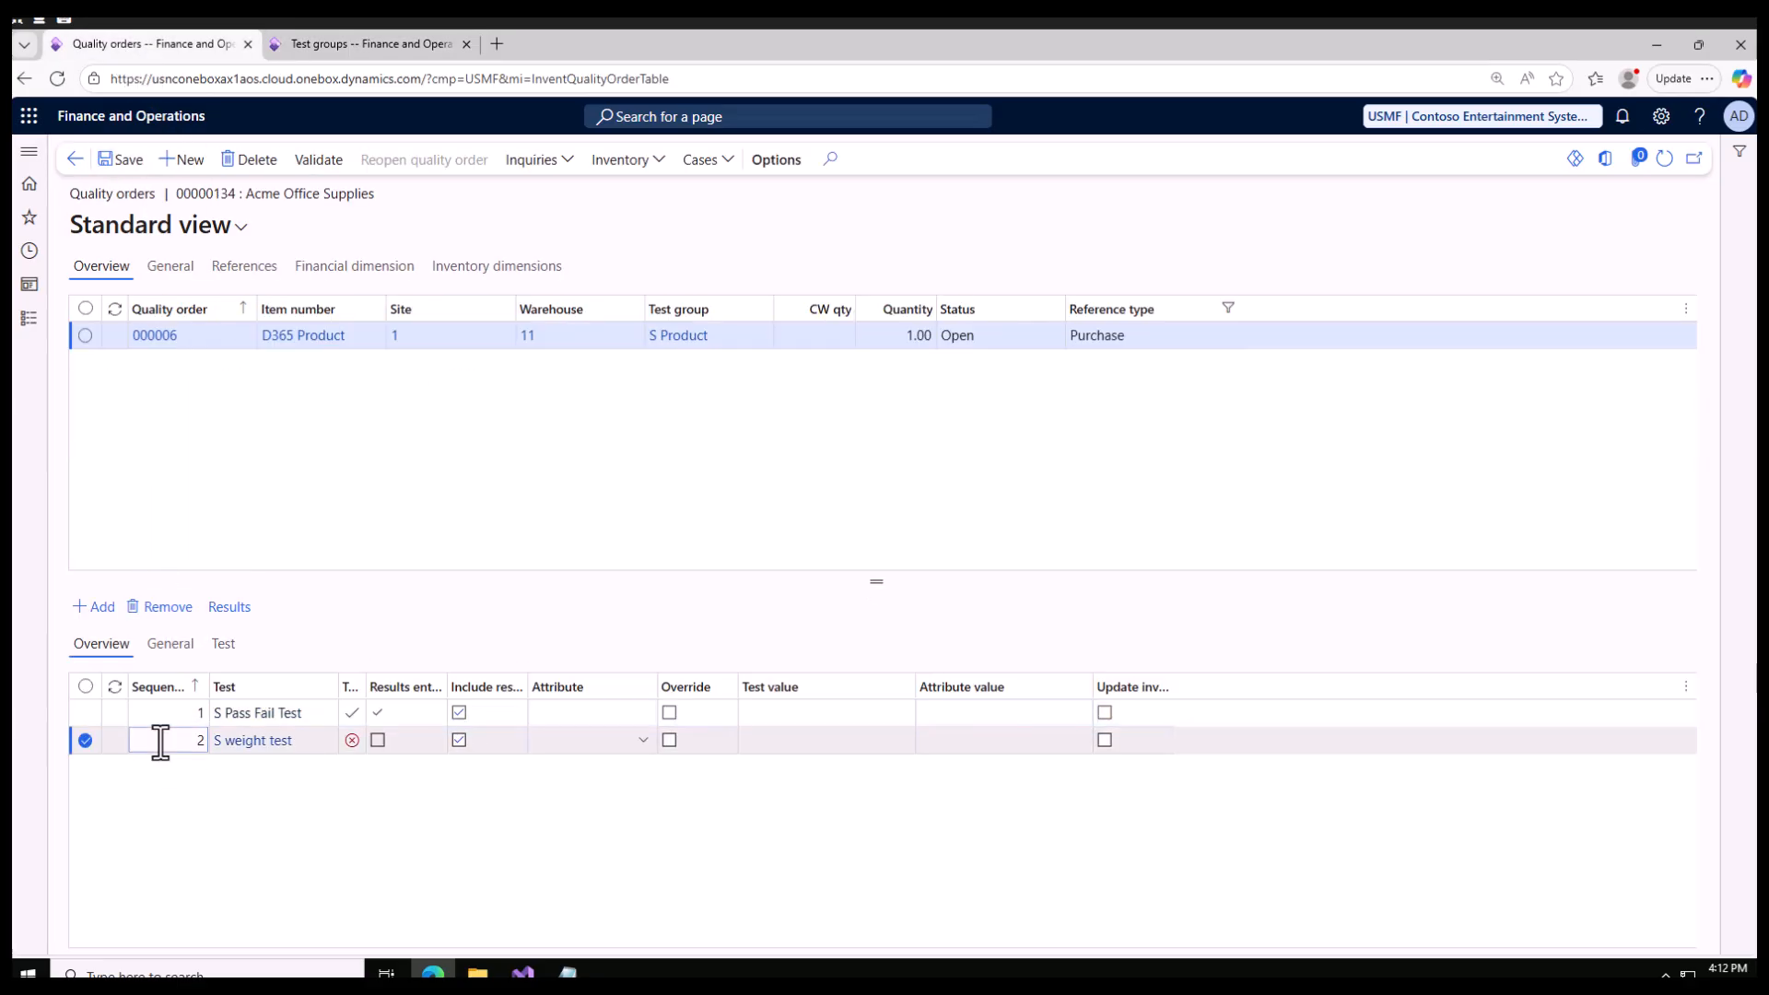
{"action": "left_click", "coordinate": [234, 610]}
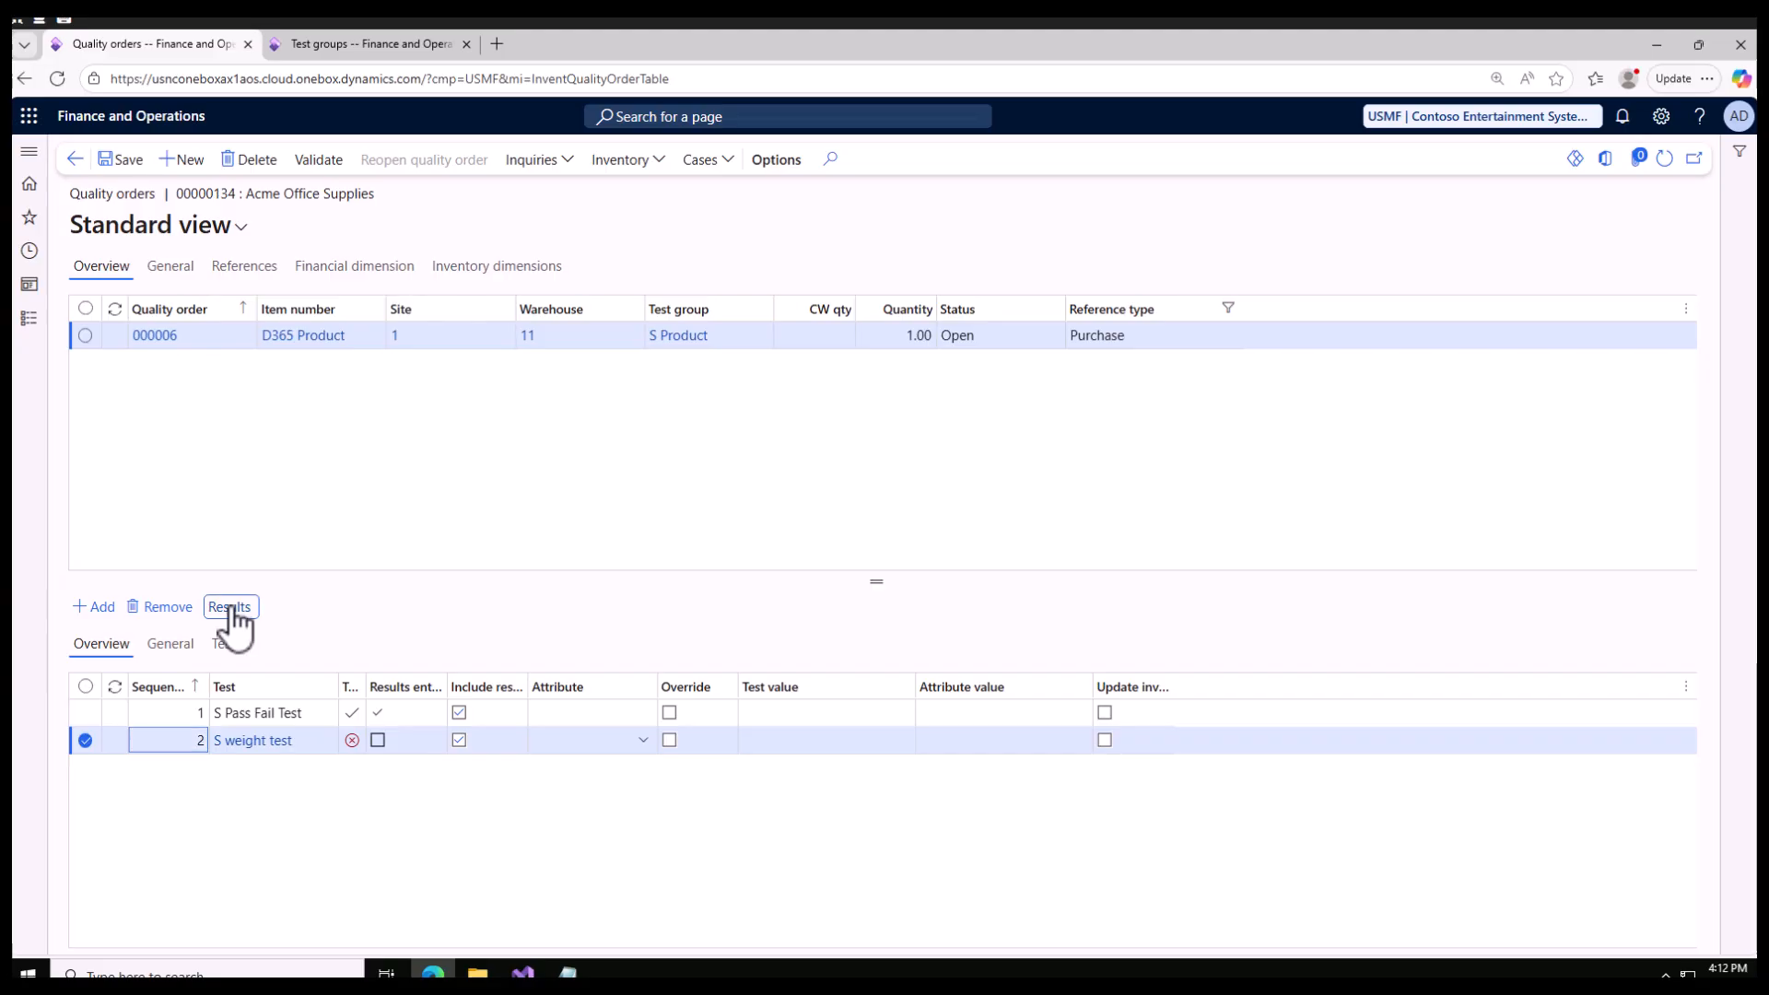
{"action": "left_click", "coordinate": [193, 335]}
{"action": "left_click_drag", "start_coordinate": [213, 309], "coordinate": [250, 332]}
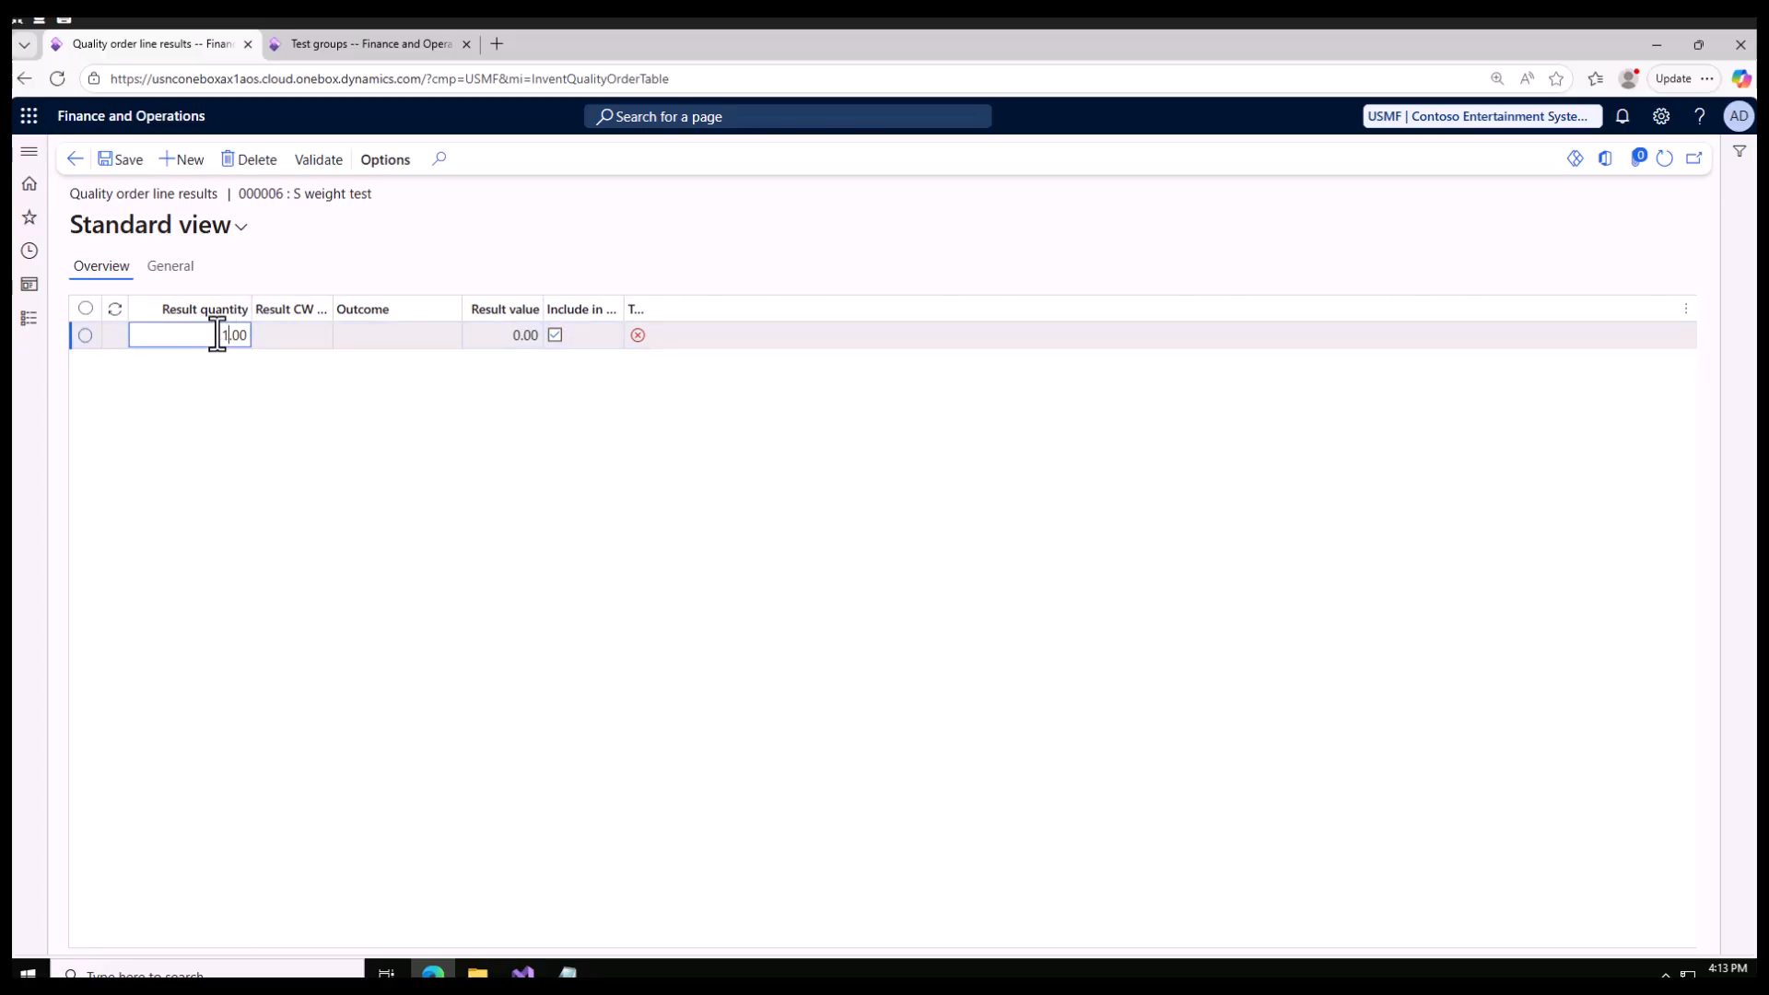
{"action": "type", "text": "1"}
Step: Check the S weight test limits in the S Product test group, set the test's result value to 90 and save it
{"action": "left_click", "coordinate": [509, 336]}
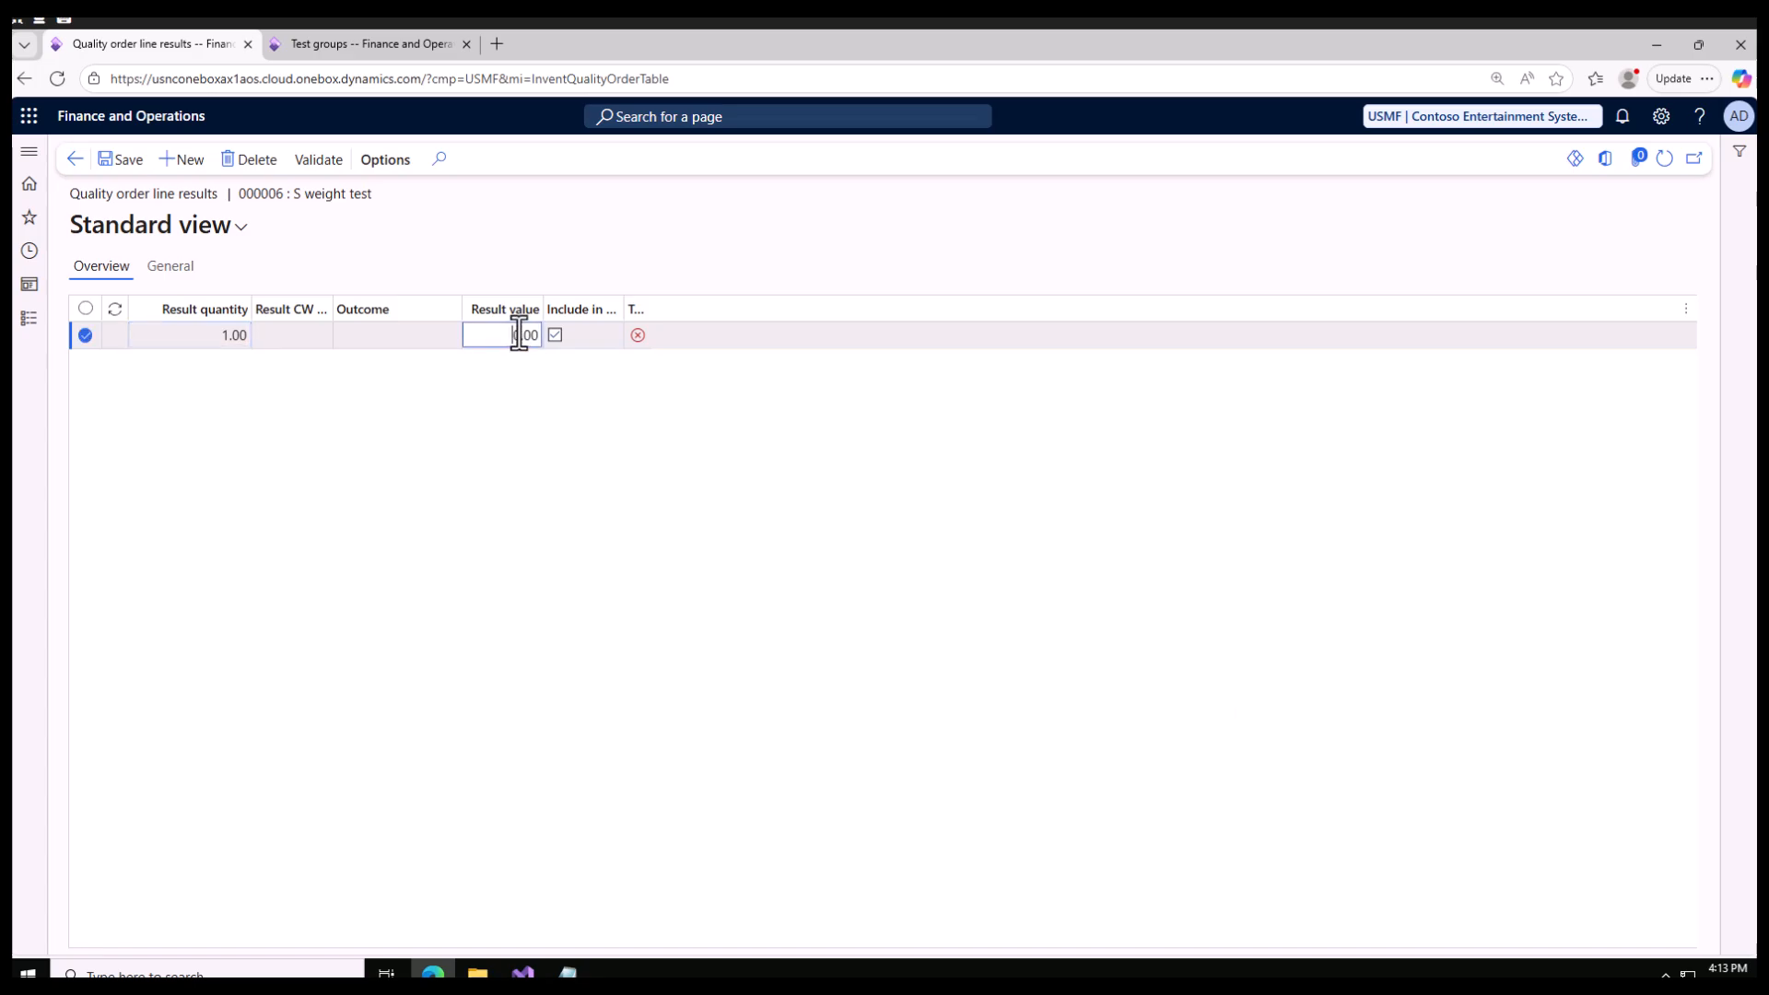
{"action": "left_click", "coordinate": [331, 46]}
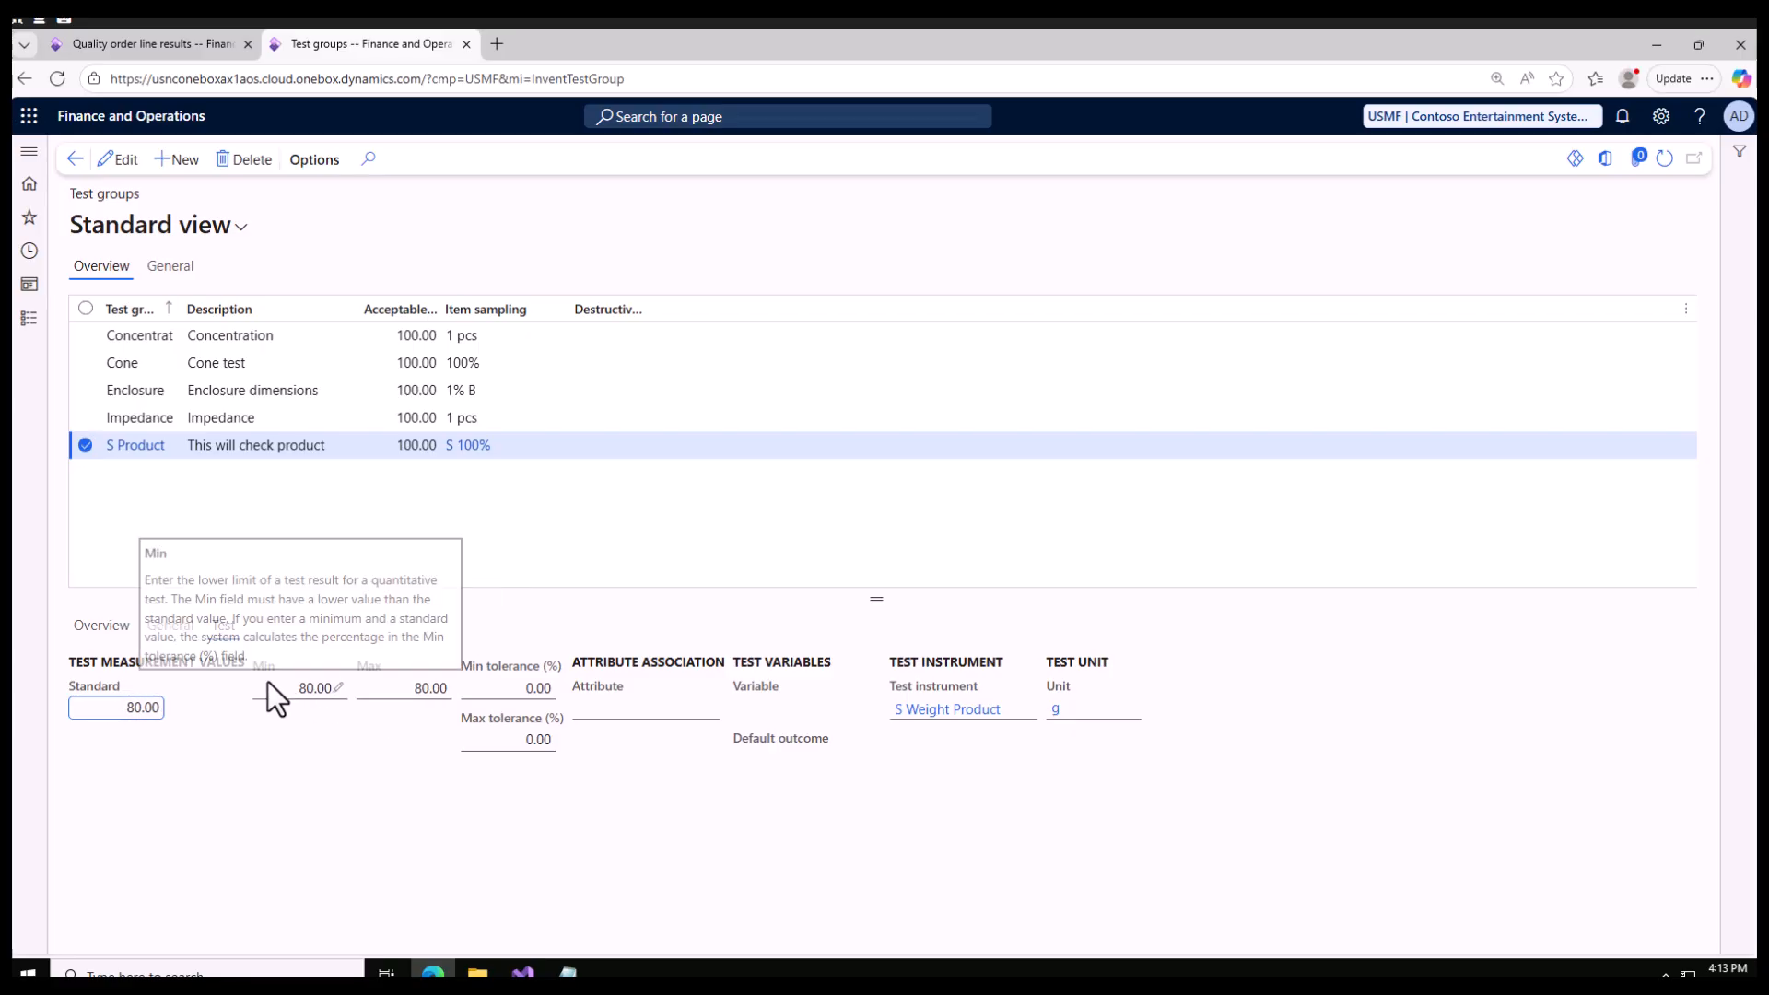
{"action": "left_click", "coordinate": [152, 44]}
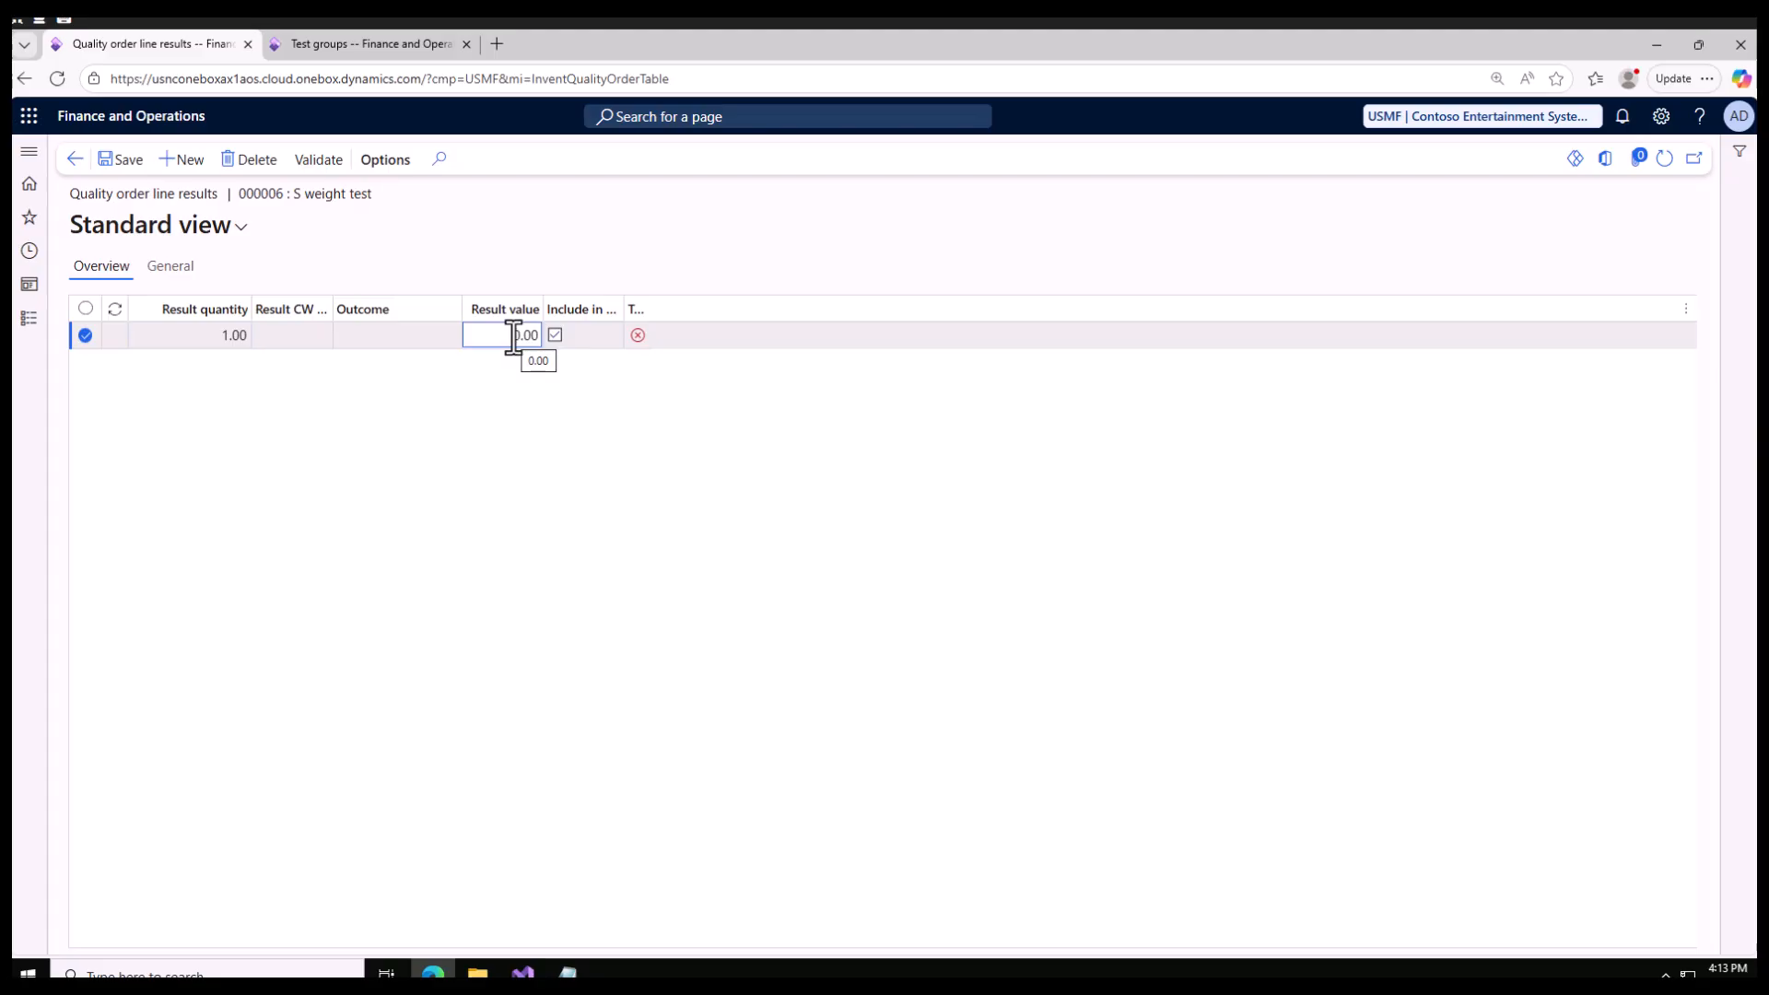
{"action": "left_click", "coordinate": [123, 161]}
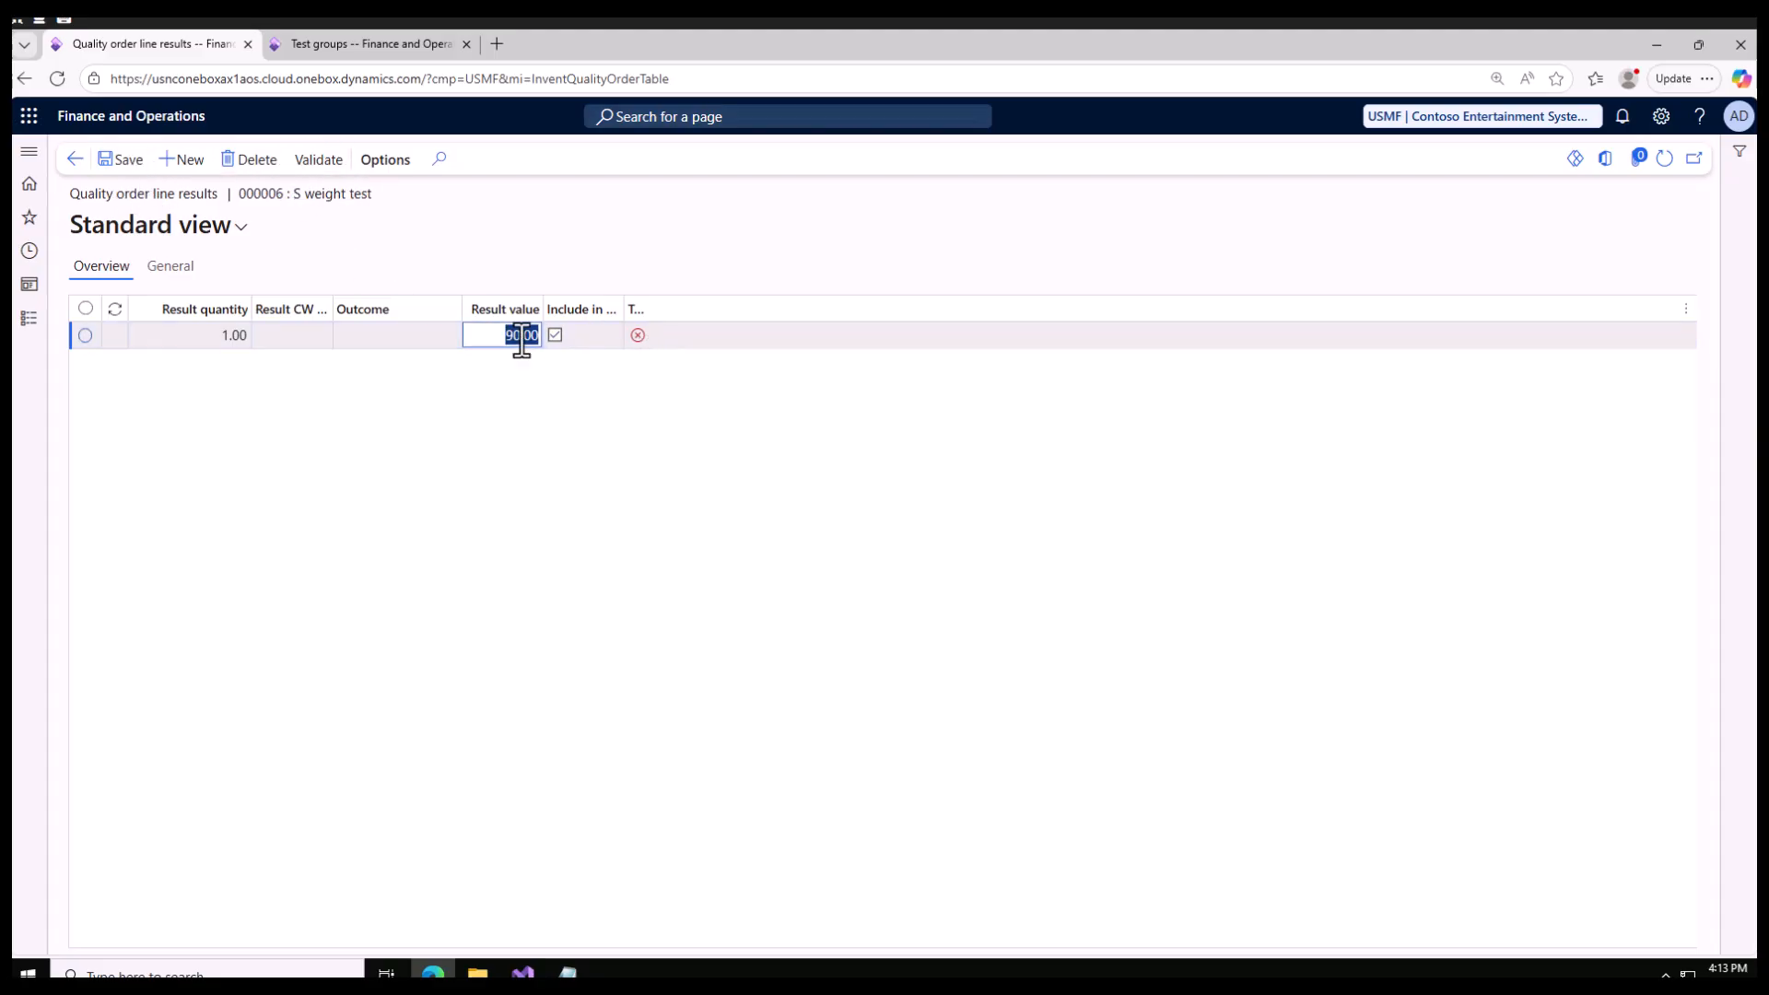
Step: Set the S weight test result value to 80, validate the result and return to the quality order
{"action": "type", "text": "80"}
{"action": "left_click", "coordinate": [317, 160]}
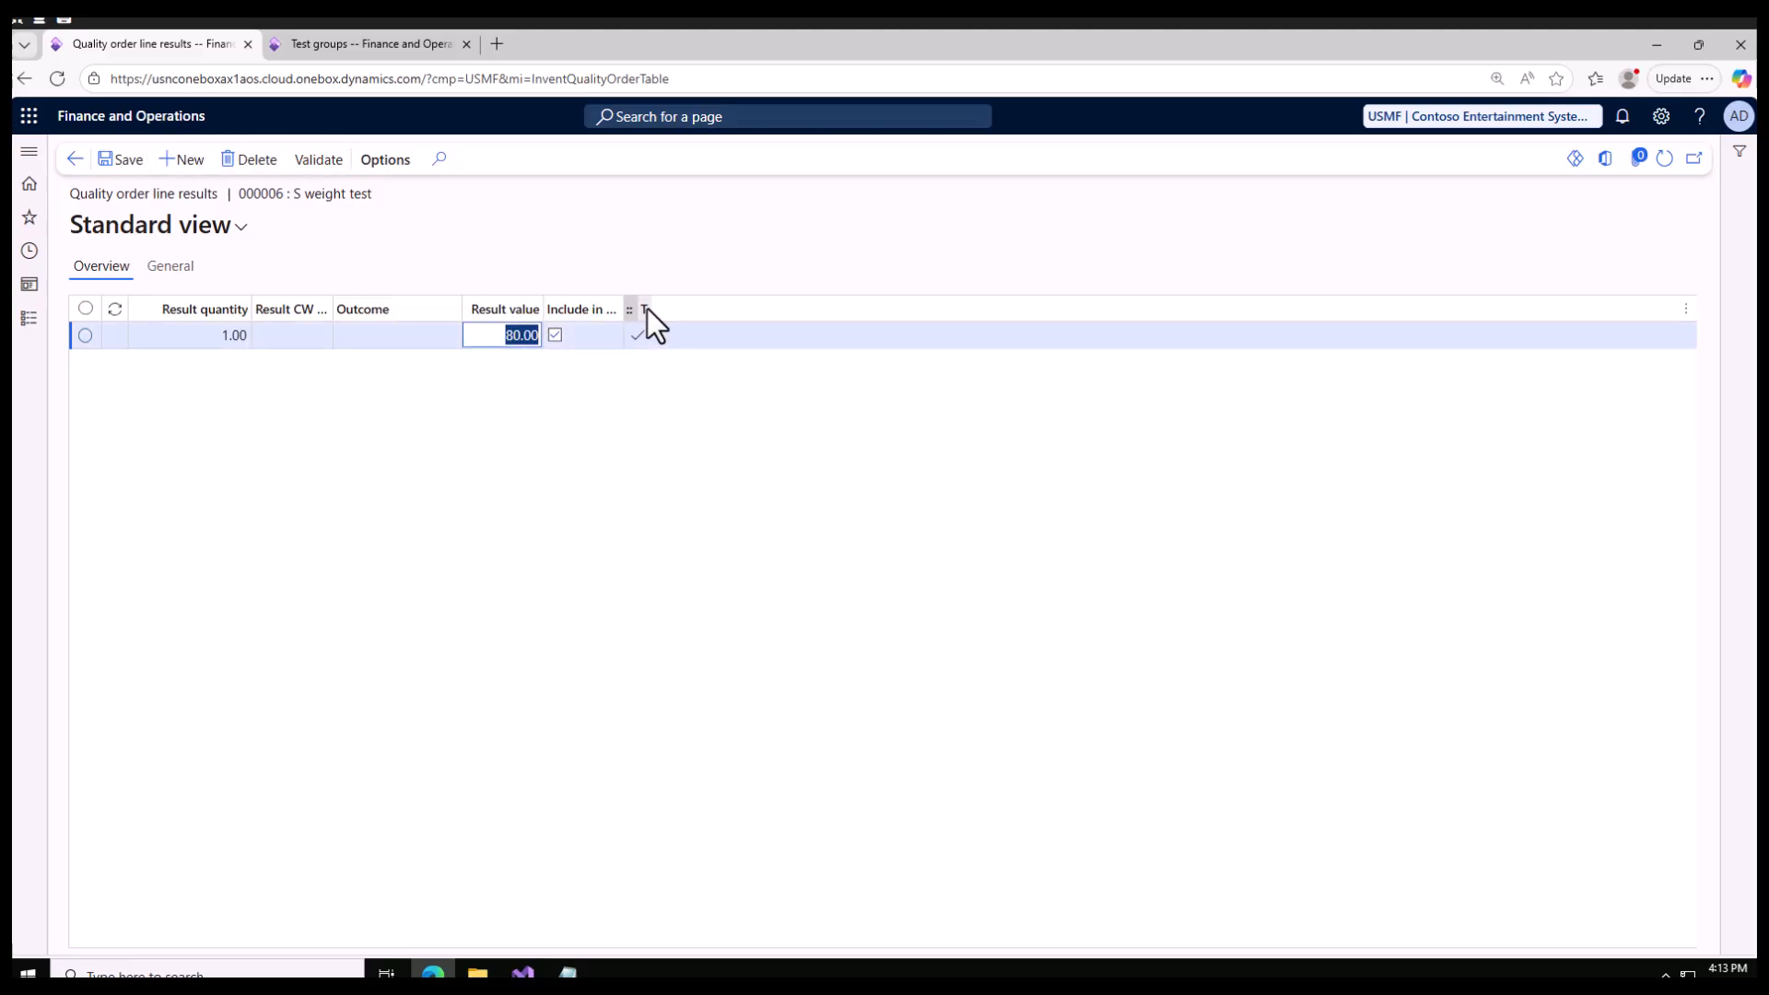
{"action": "left_click_drag", "start_coordinate": [651, 311], "coordinate": [702, 311]}
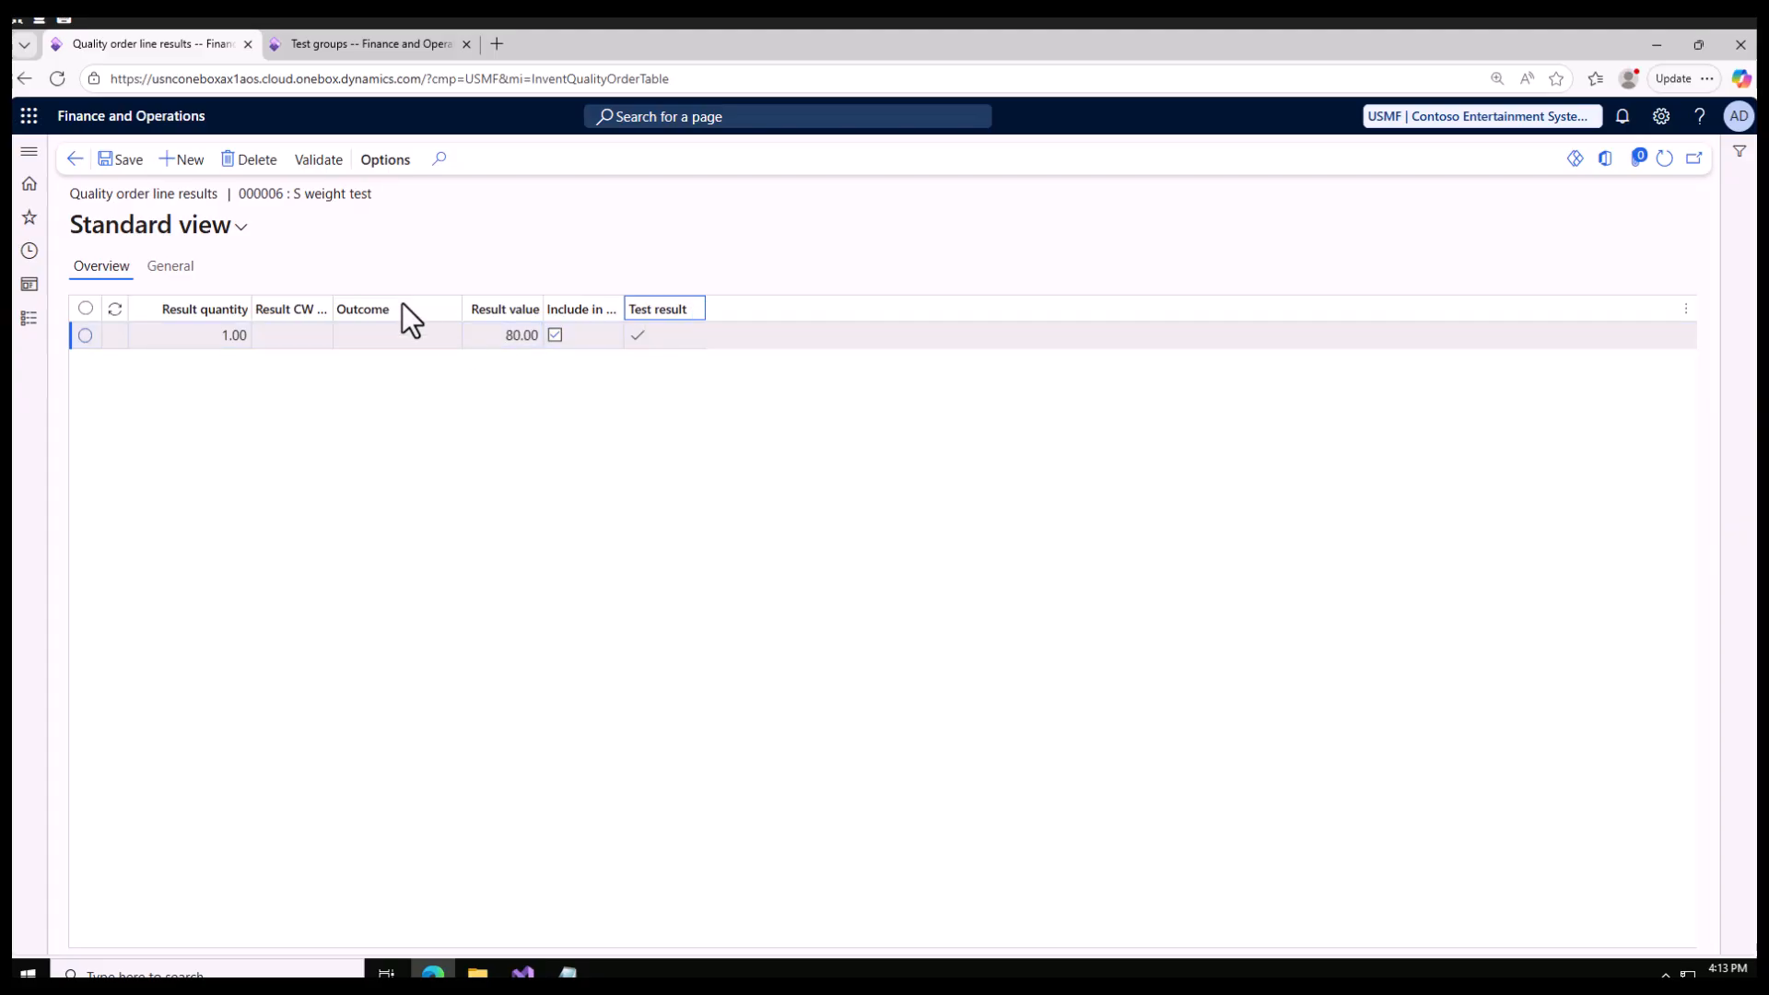
{"action": "left_click", "coordinate": [74, 160]}
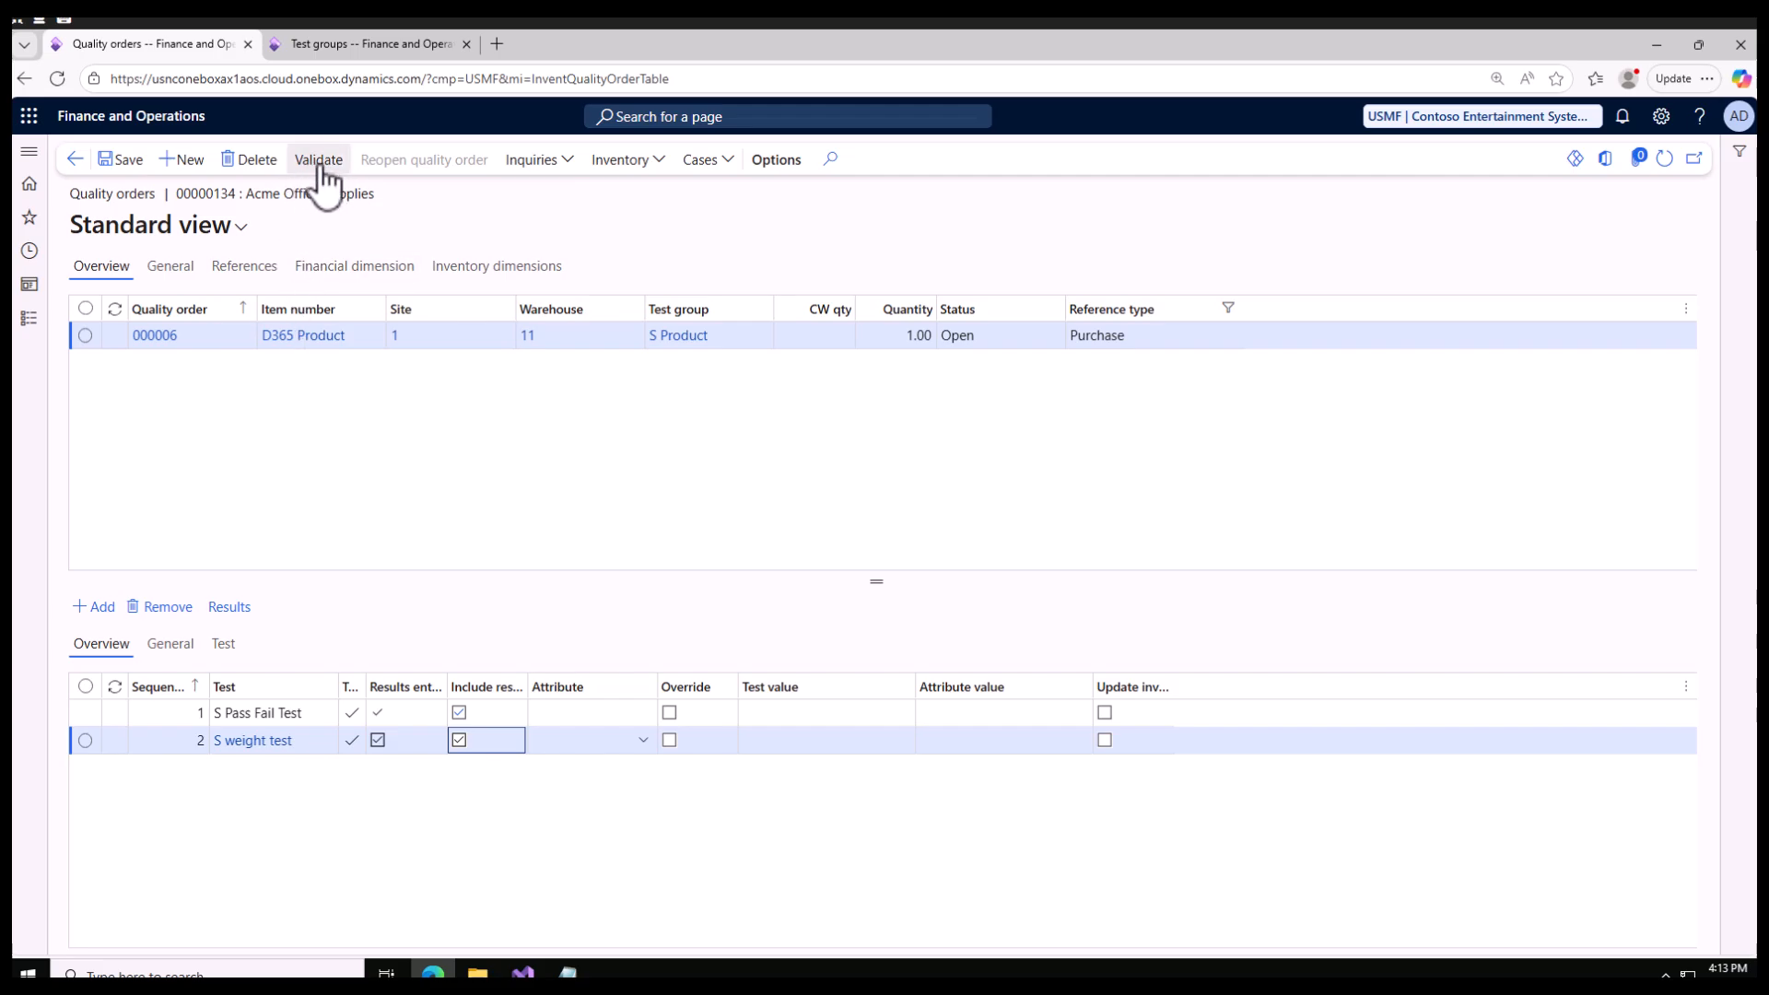
Step: Return to the purchase order and try to post its product receipt for the ordered quantity, filling in the product receipt number
{"action": "left_click", "coordinate": [75, 160]}
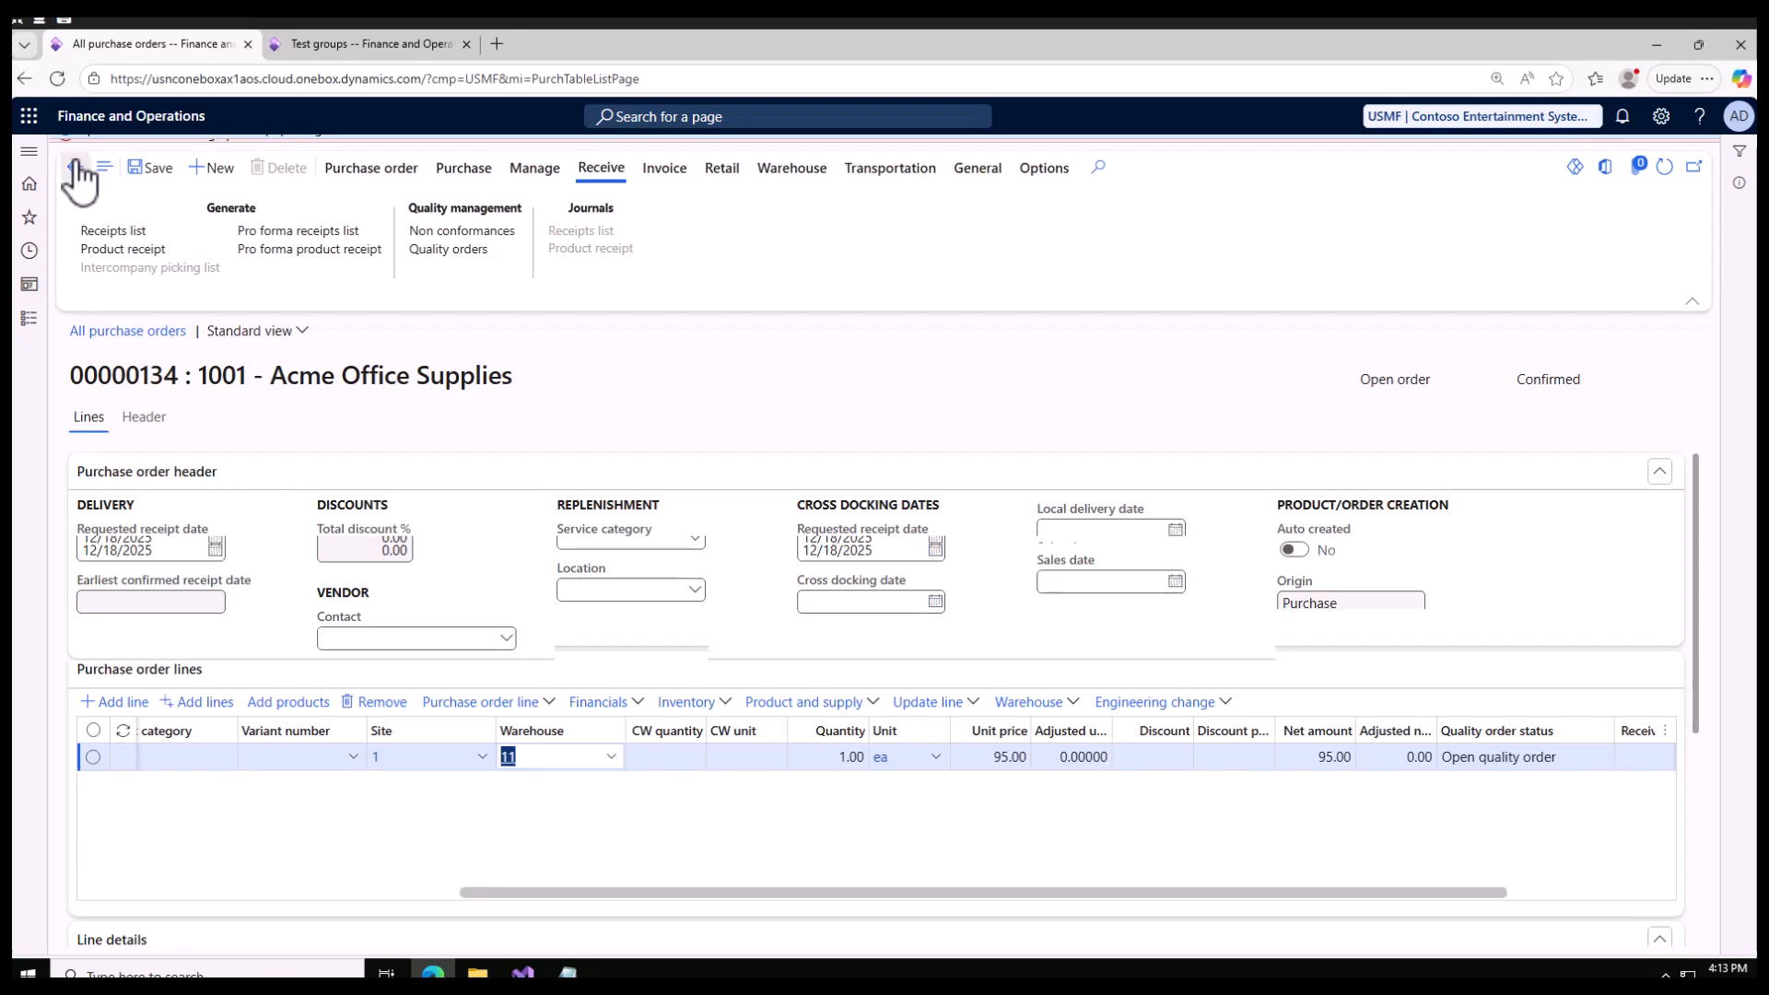
{"action": "left_click", "coordinate": [1706, 175]}
{"action": "left_click", "coordinate": [1705, 148]}
{"action": "left_click", "coordinate": [150, 244]}
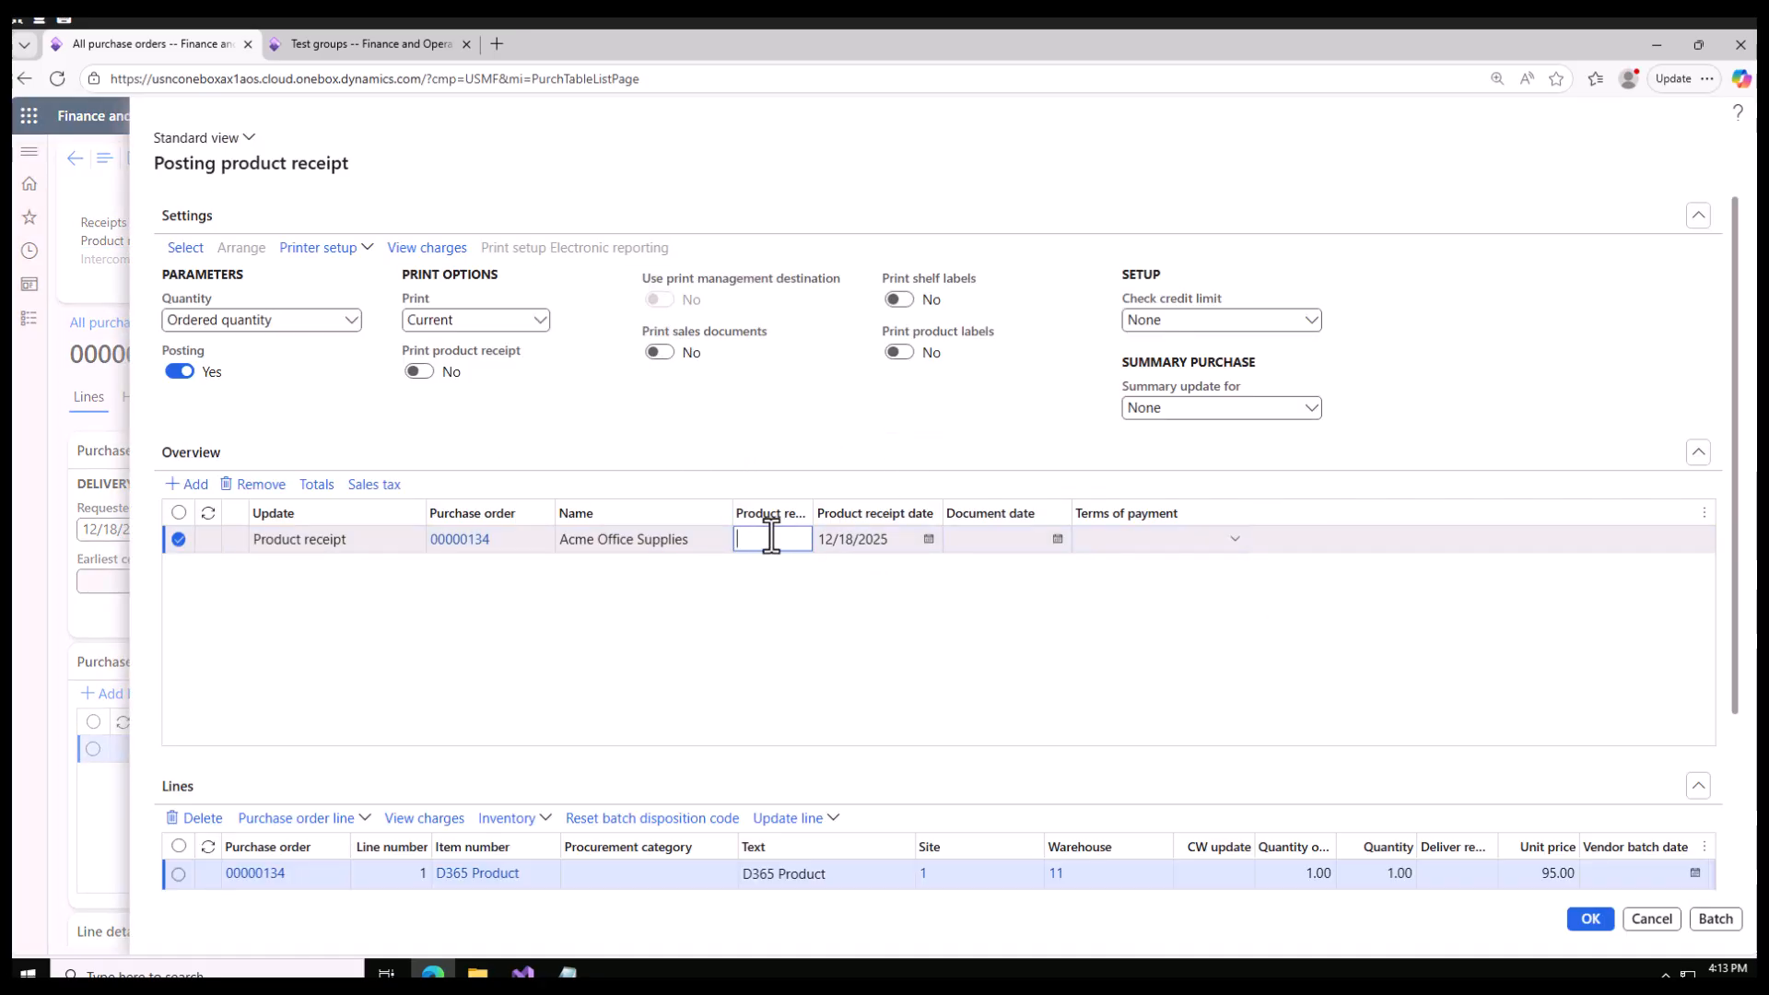
{"action": "type", "text": "PO135"}
{"action": "left_click", "coordinate": [1587, 918]}
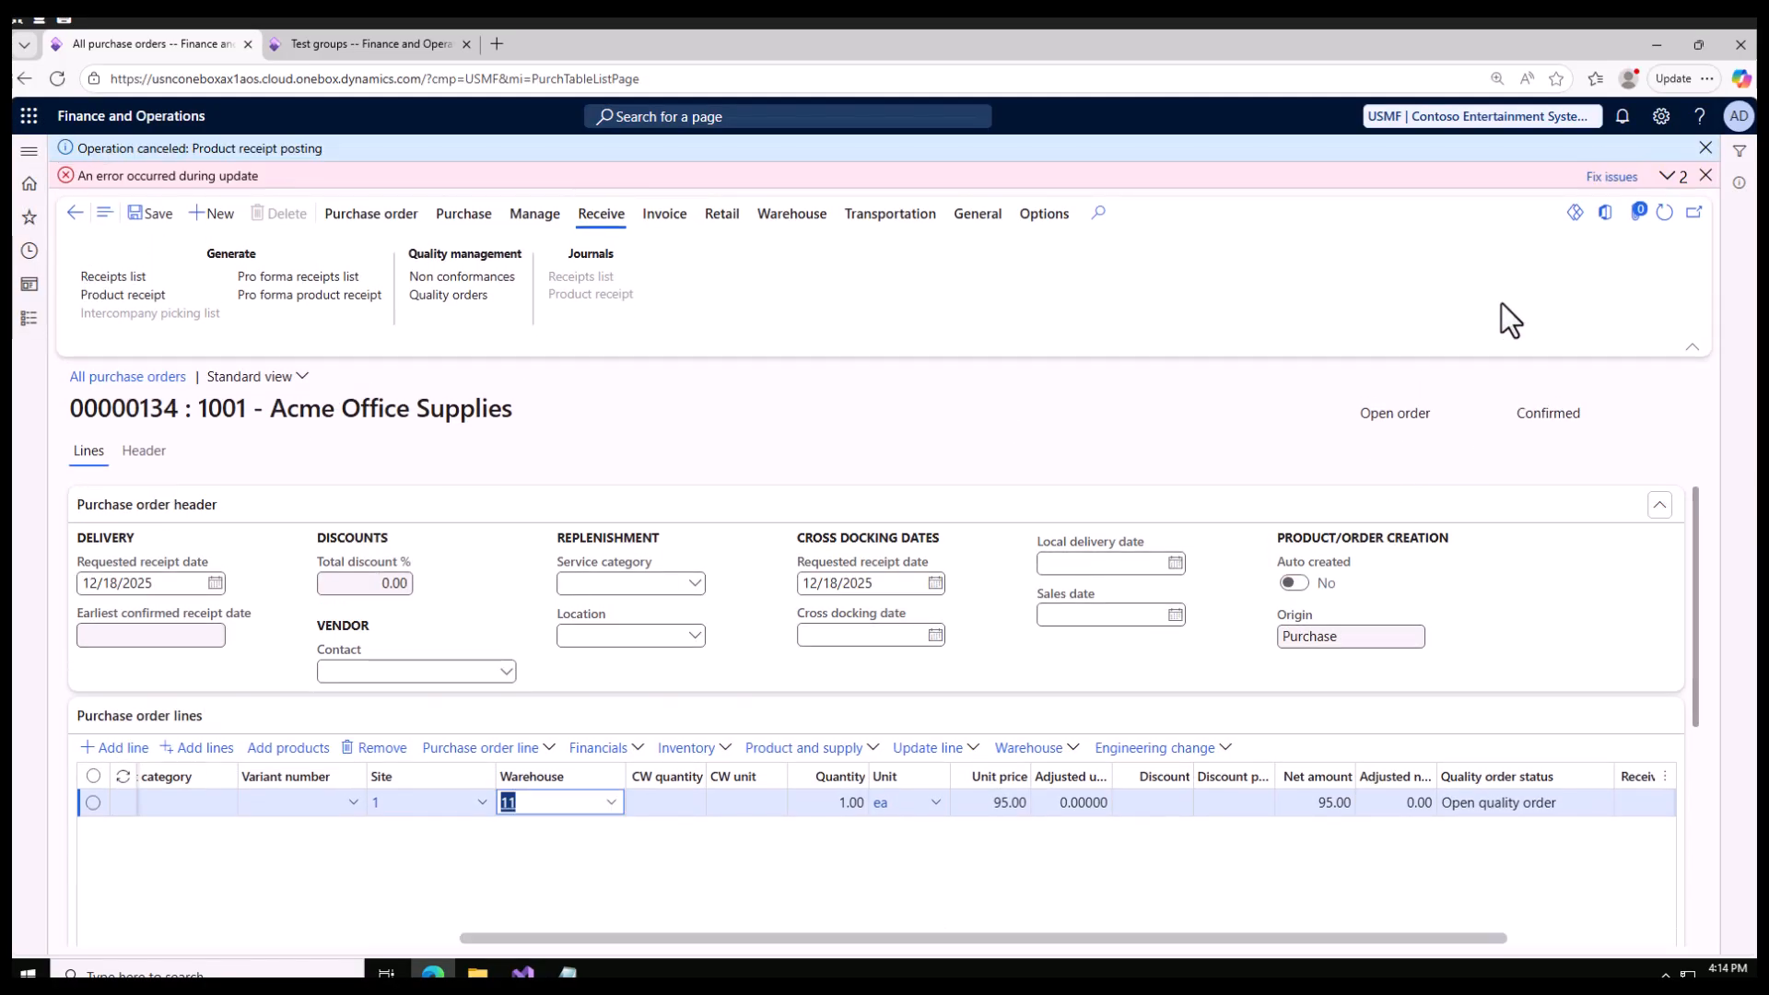
Step: Open the purchase order's quality order and validate it with the preselected validator, leaving Accept error and Quarantine upon validation failure at No
{"action": "left_click", "coordinate": [458, 295]}
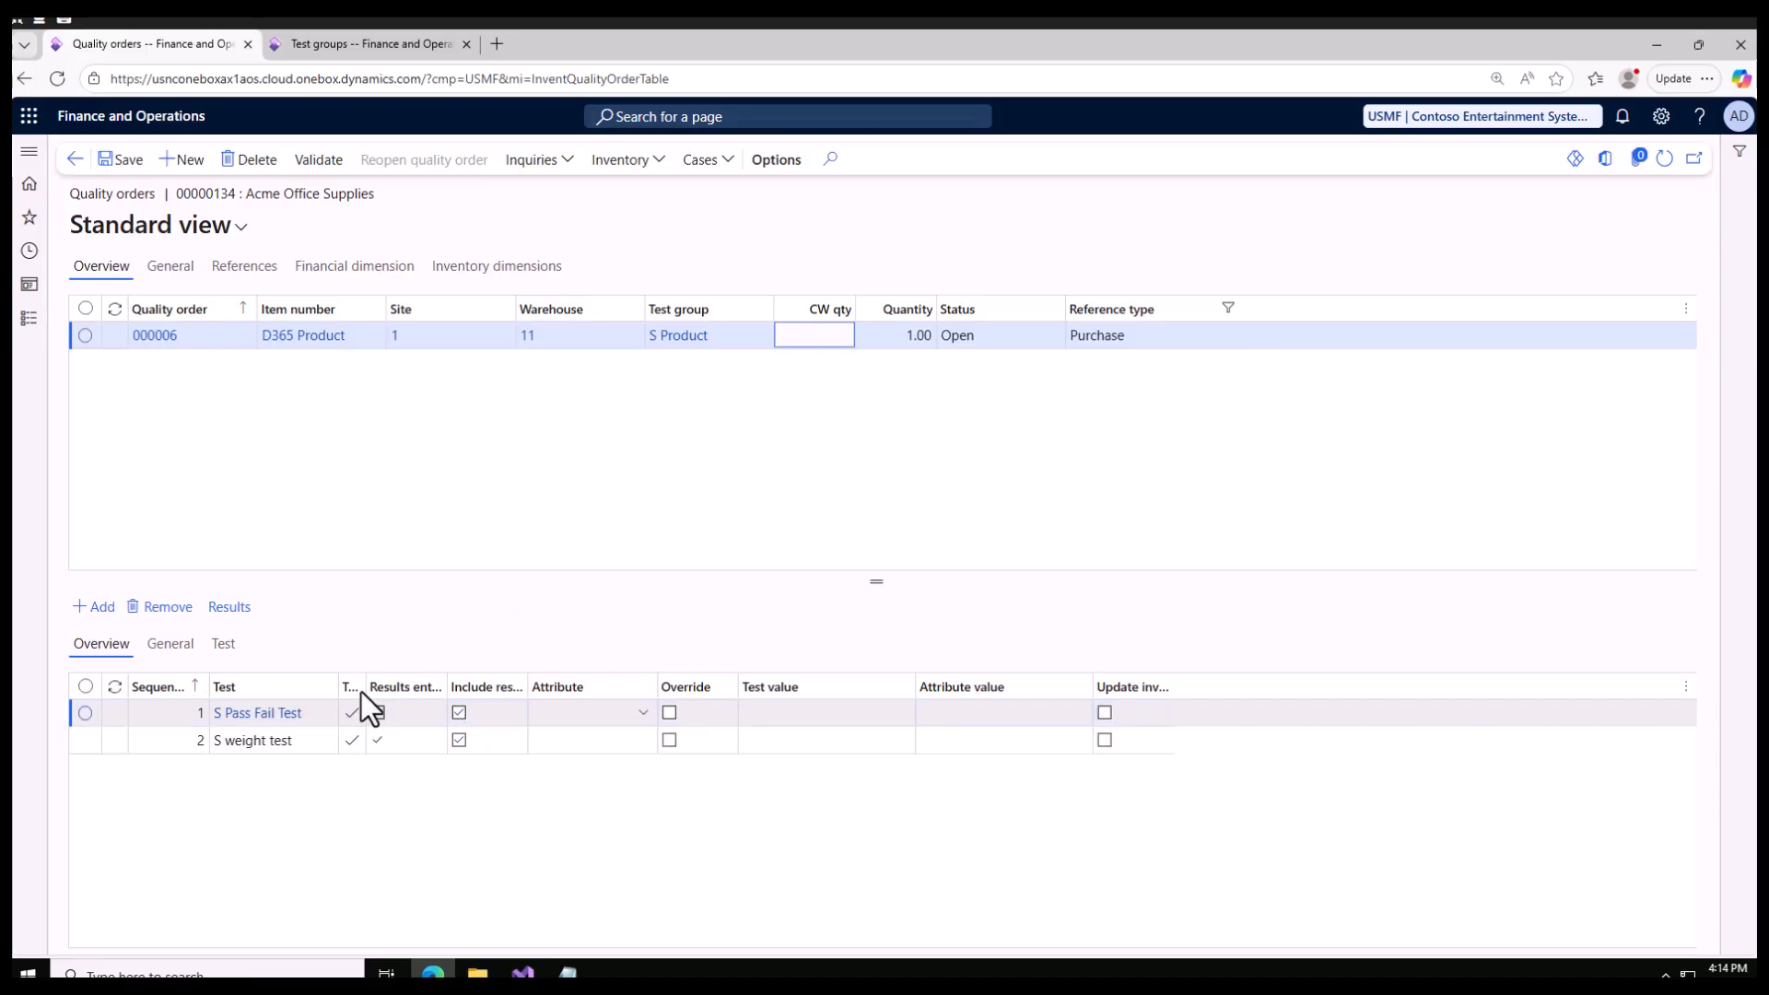
{"action": "left_click", "coordinate": [316, 161]}
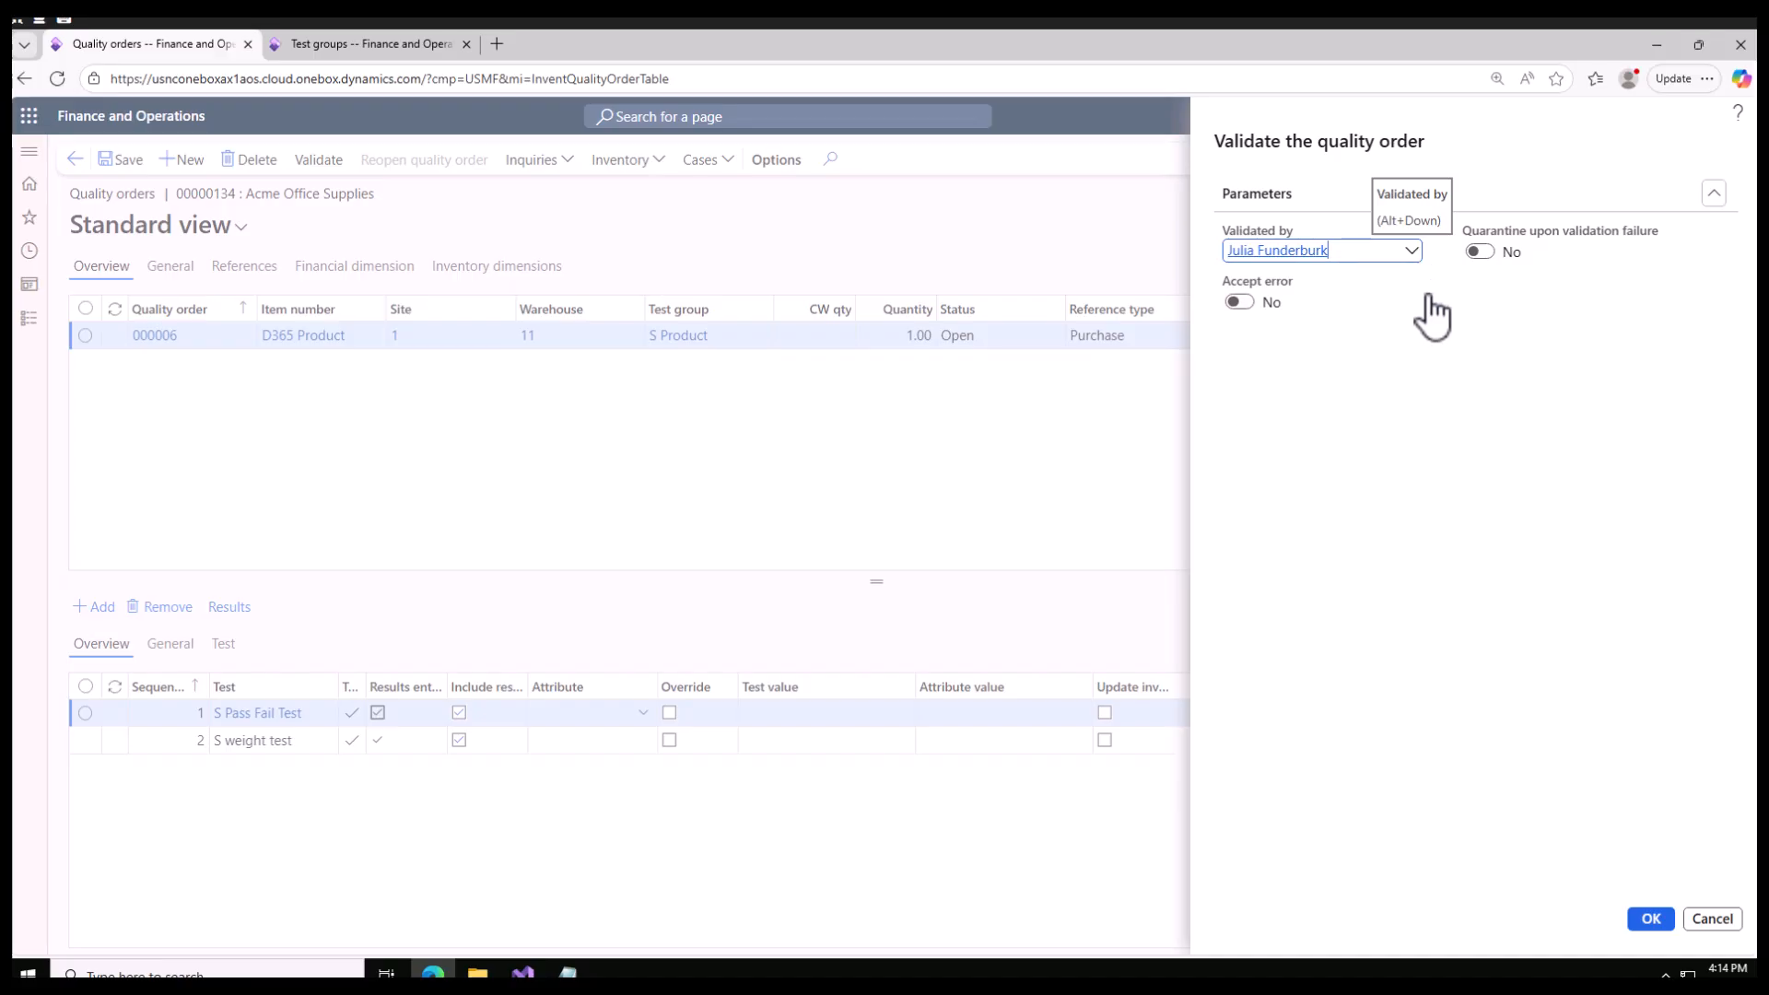
{"action": "left_click", "coordinate": [1651, 921]}
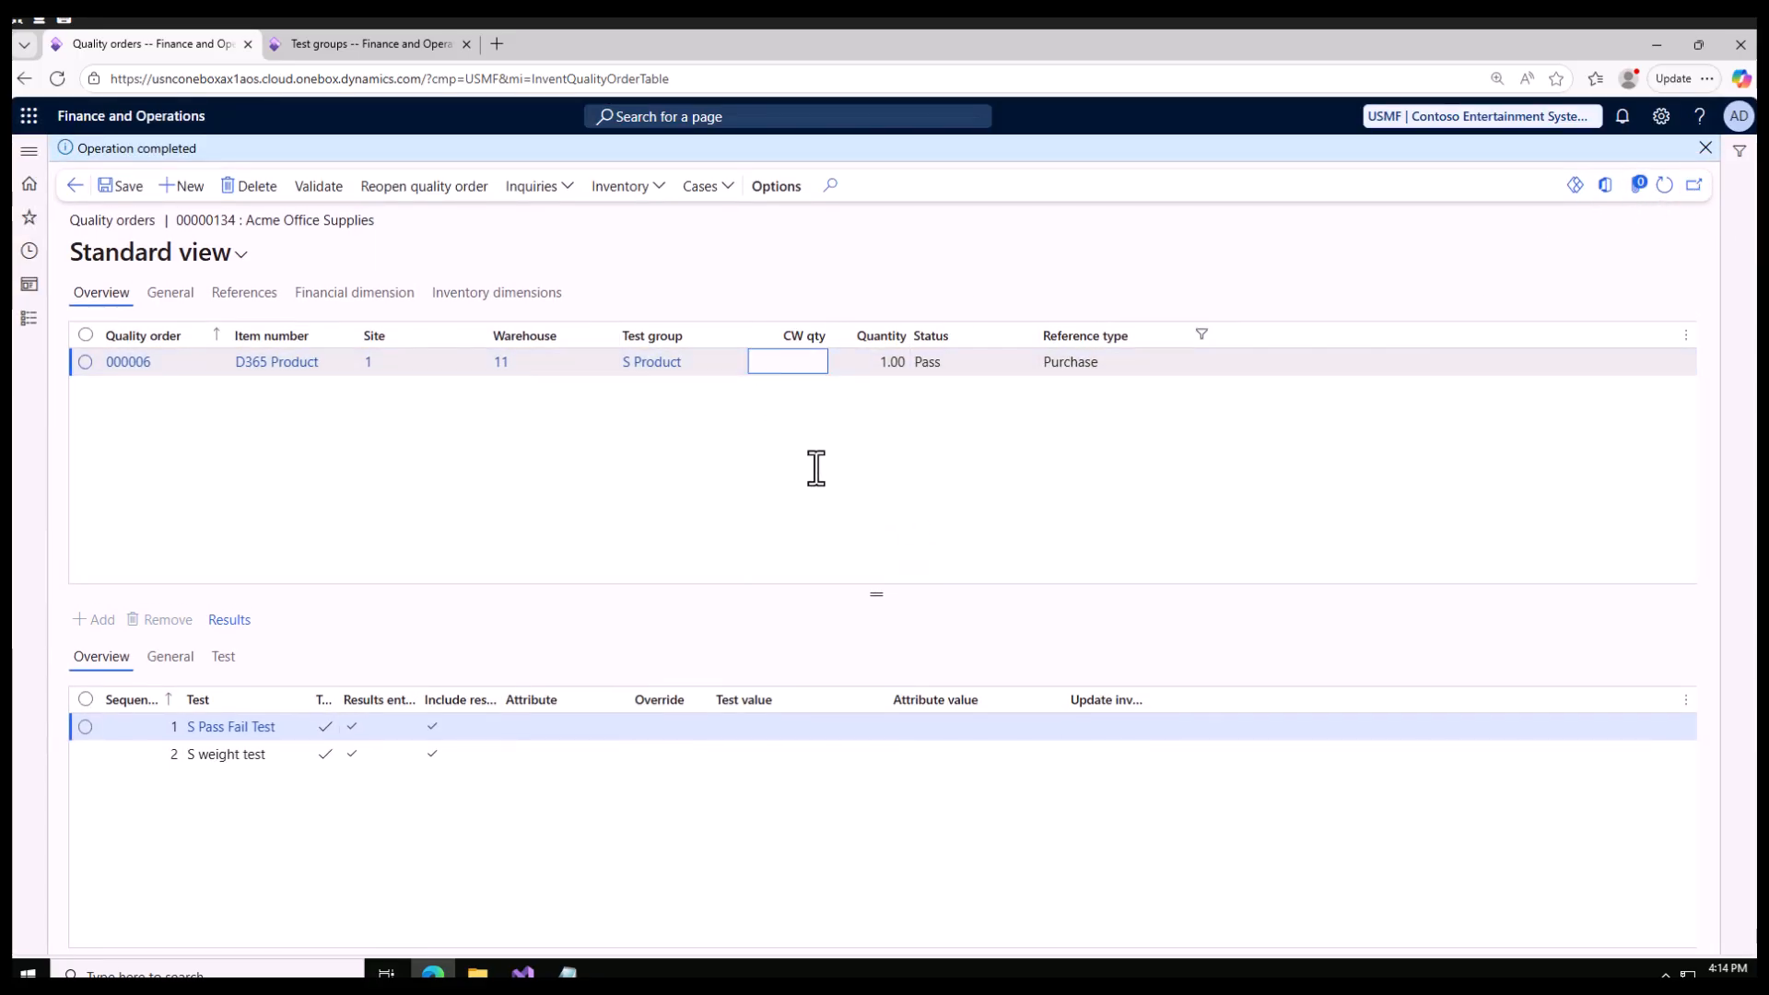
Step: Examine the test result, results entered and include results columns for both tests of the validated quality order
{"action": "left_click", "coordinate": [226, 656]}
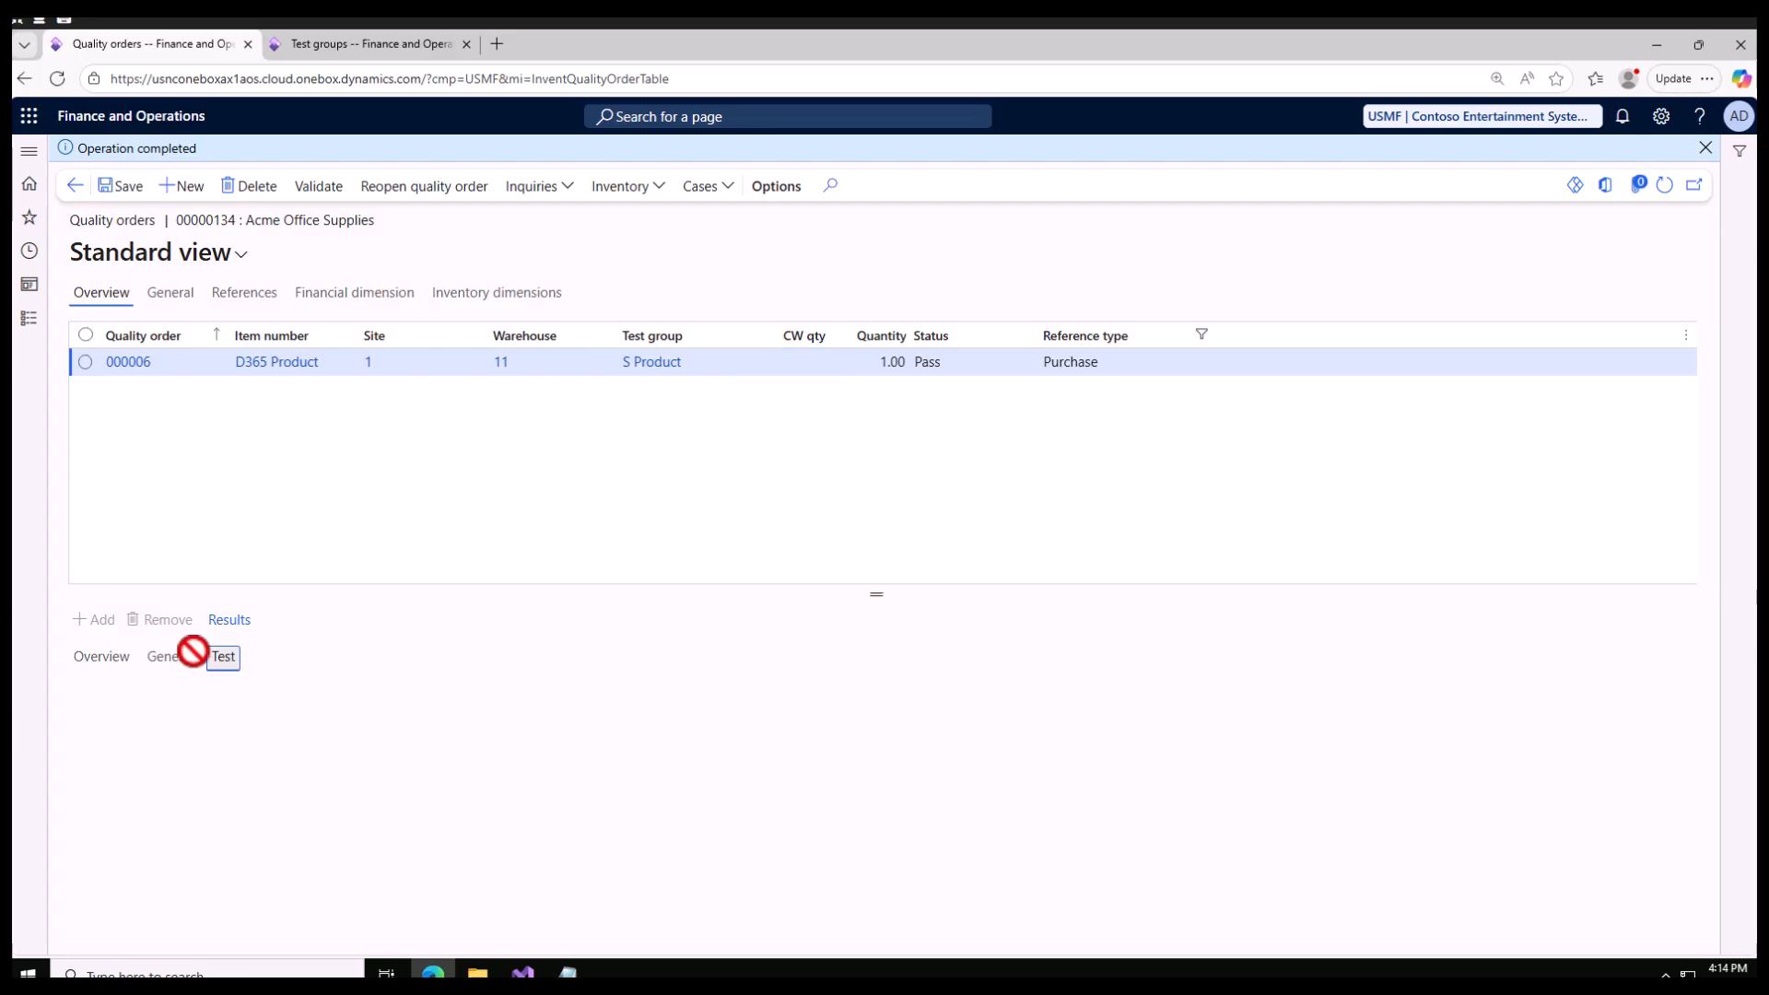
{"action": "left_click", "coordinate": [100, 657]}
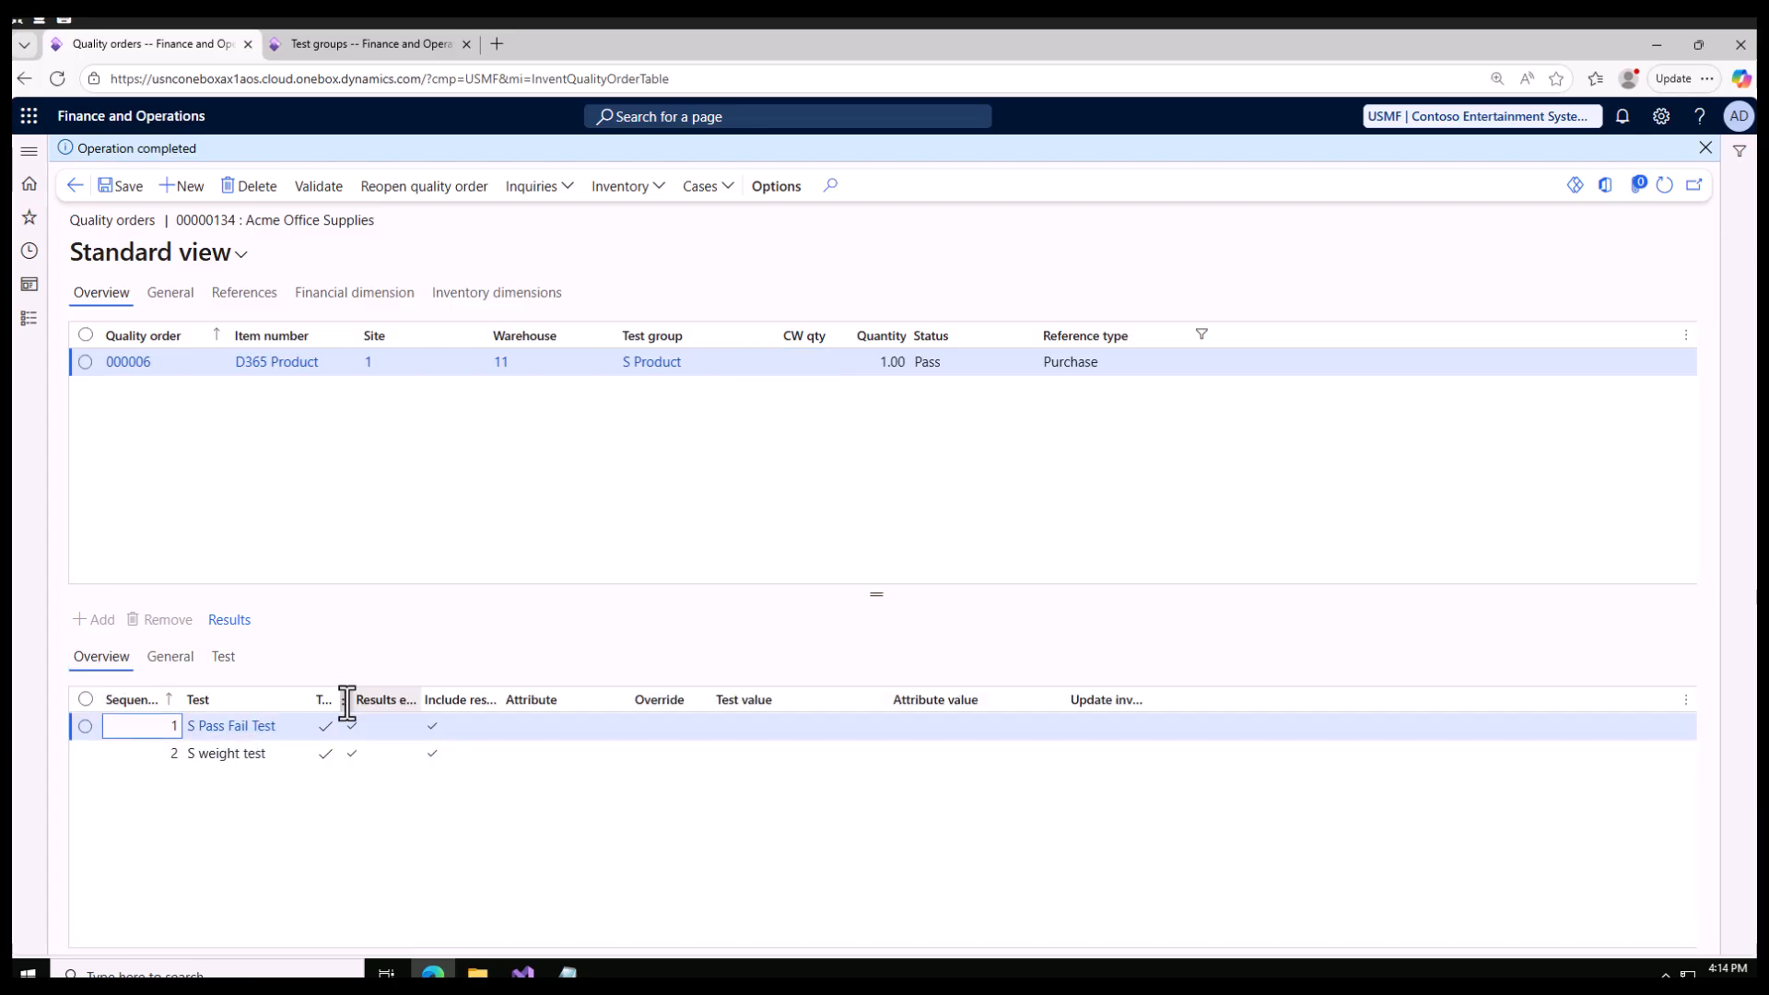
{"action": "left_click_drag", "start_coordinate": [337, 700], "coordinate": [385, 777]}
{"action": "left_click", "coordinate": [375, 725]}
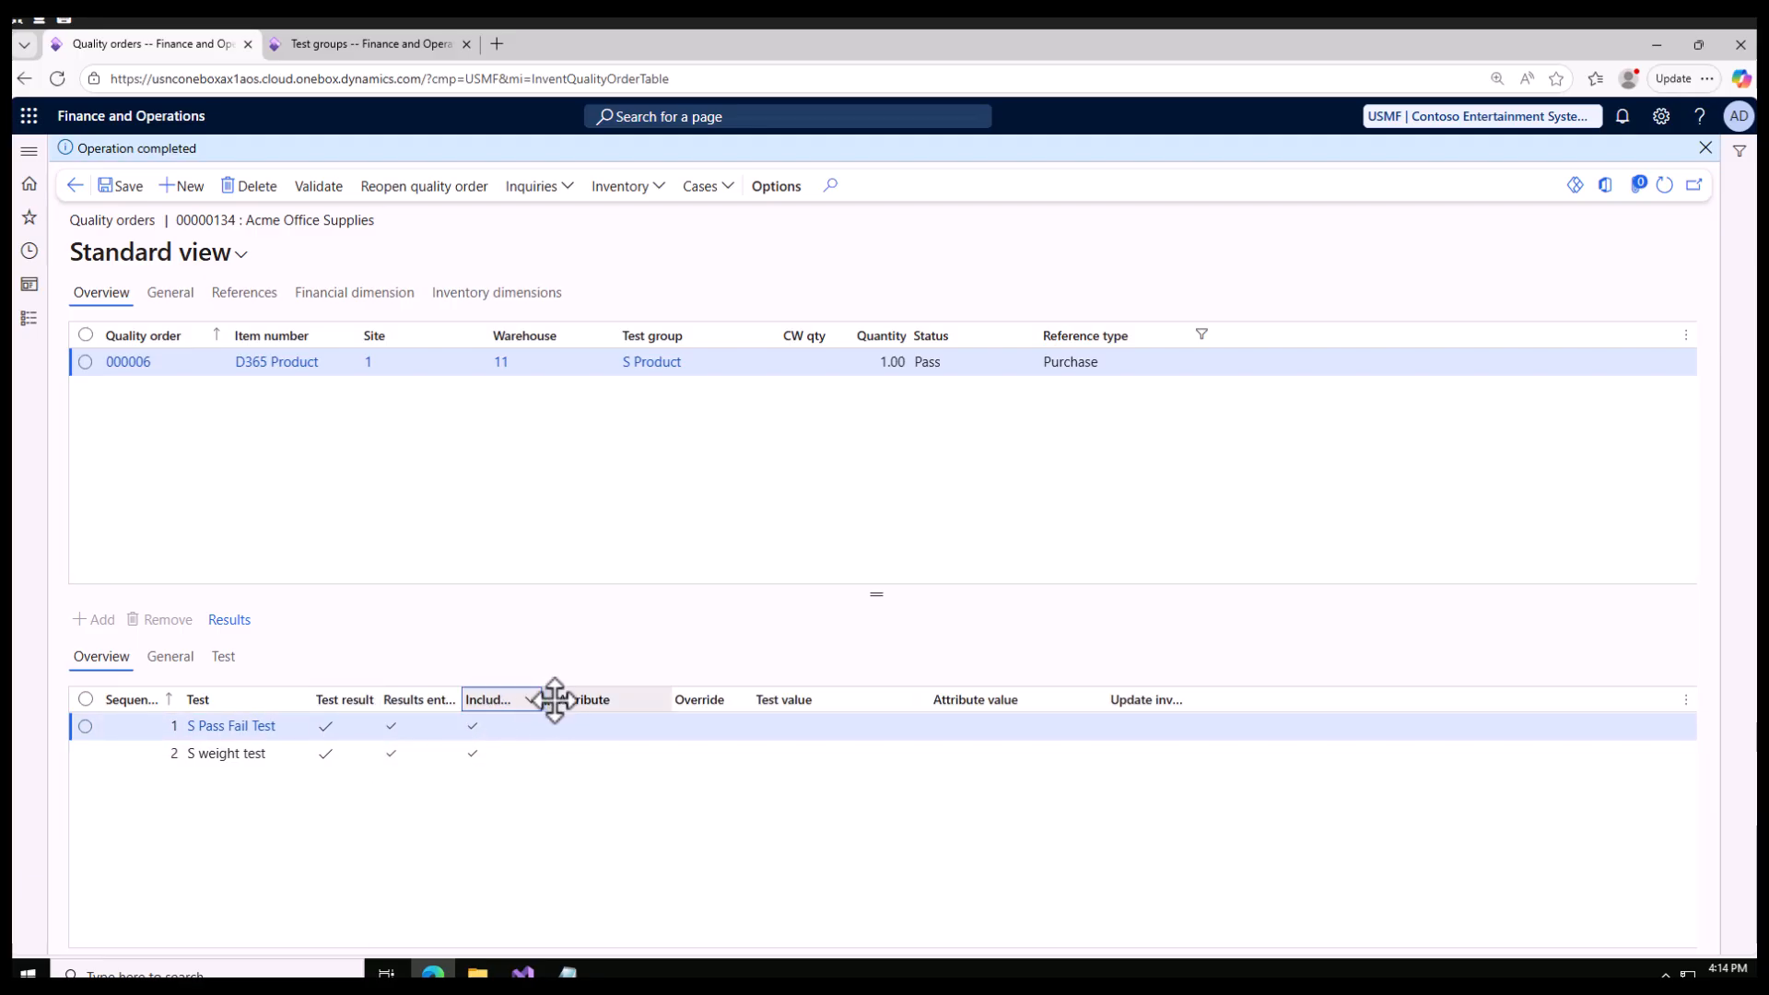
{"action": "left_click", "coordinate": [523, 699]}
{"action": "left_click", "coordinate": [503, 702]}
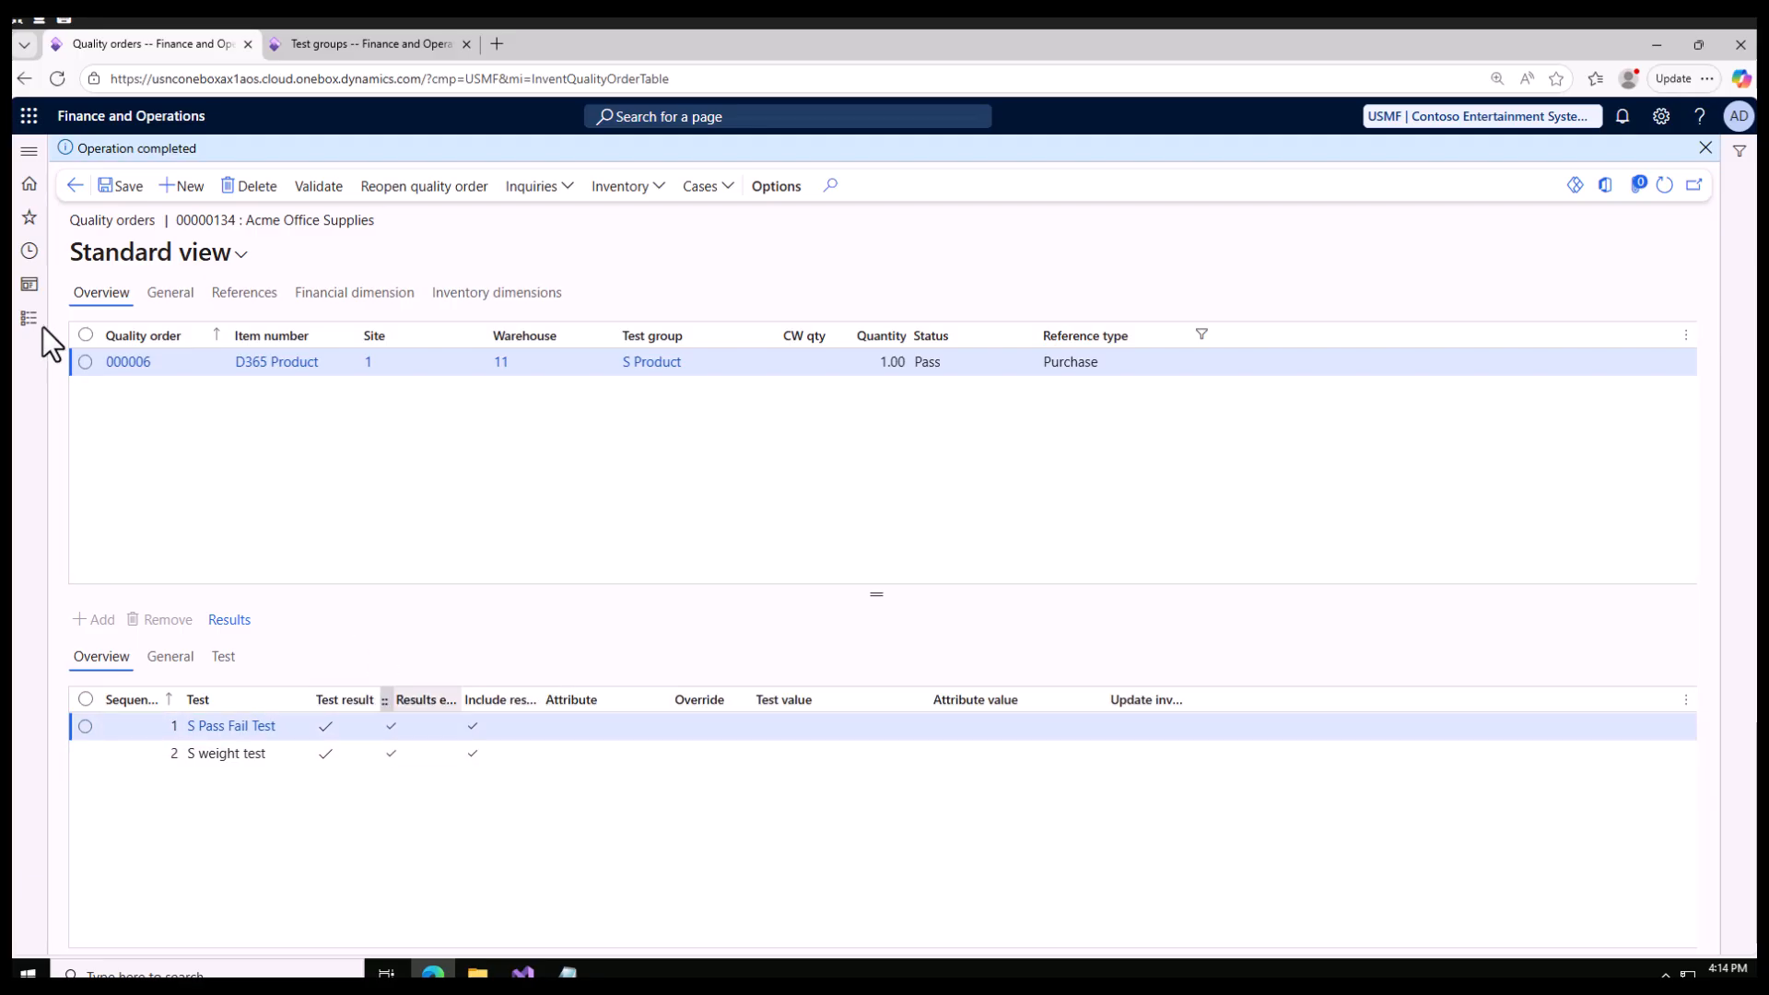
Step: Return to the purchase order and post its product receipt for the ordered quantity, filling in the product receipt number
{"action": "left_click", "coordinate": [72, 188]}
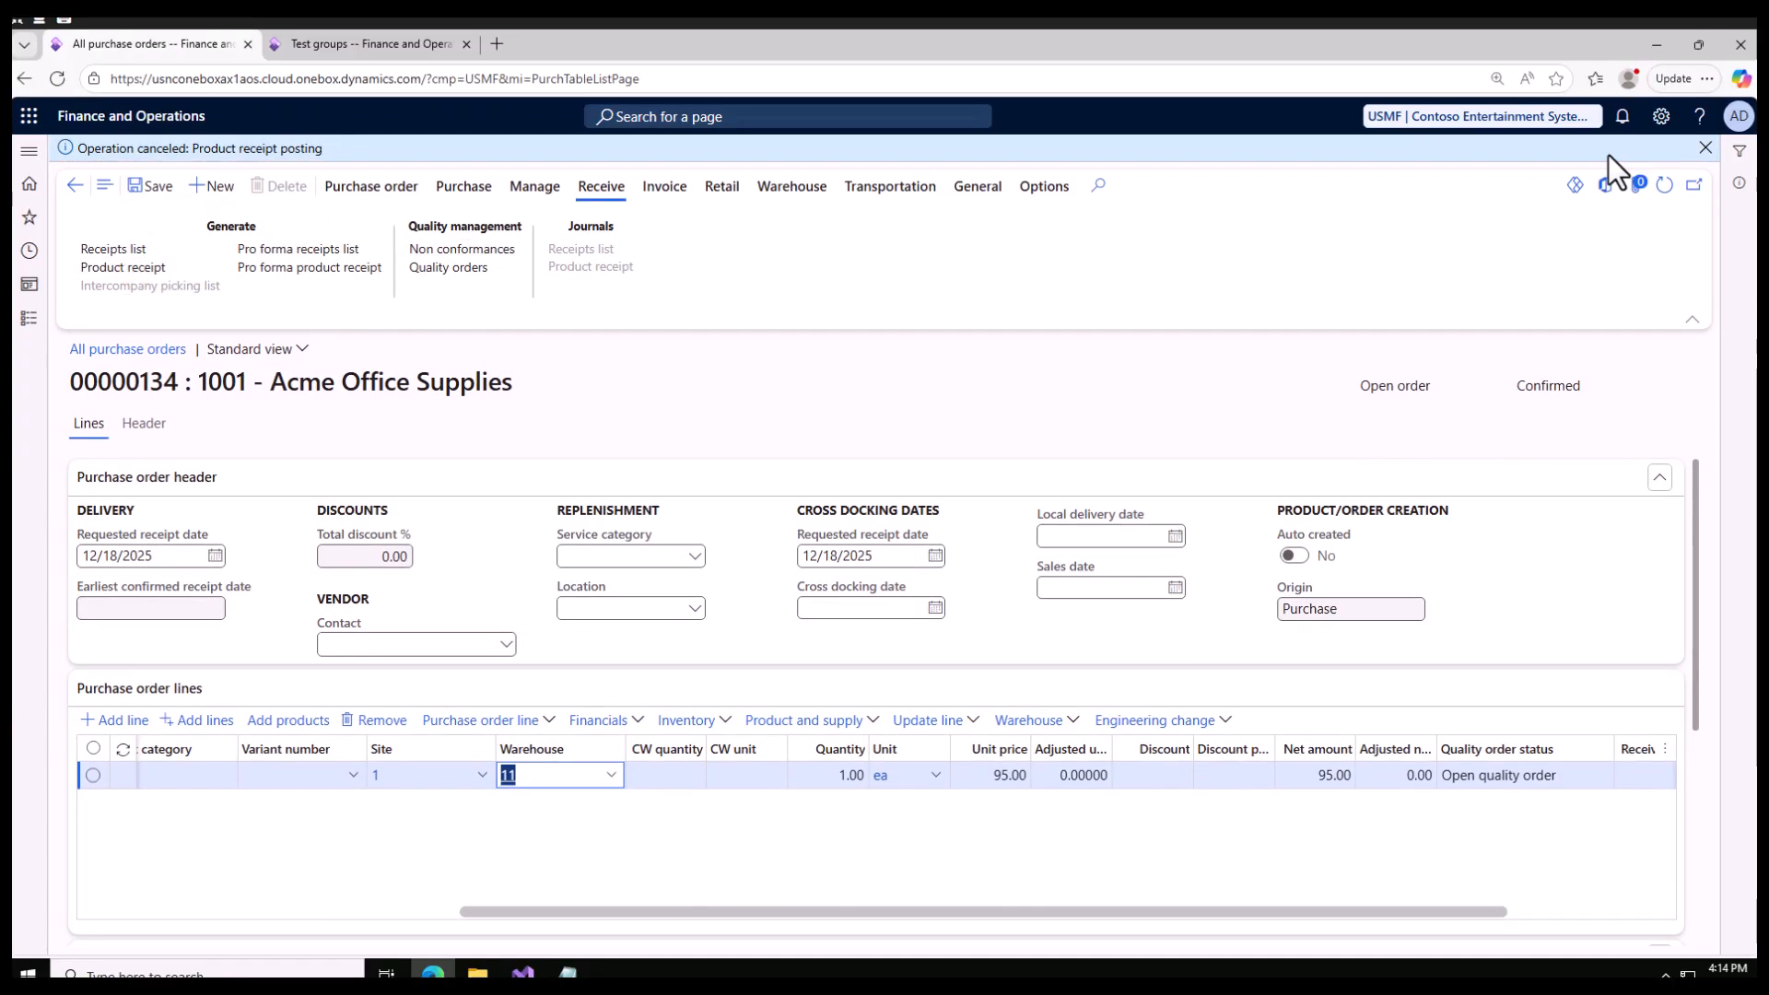
{"action": "left_click", "coordinate": [1705, 149]}
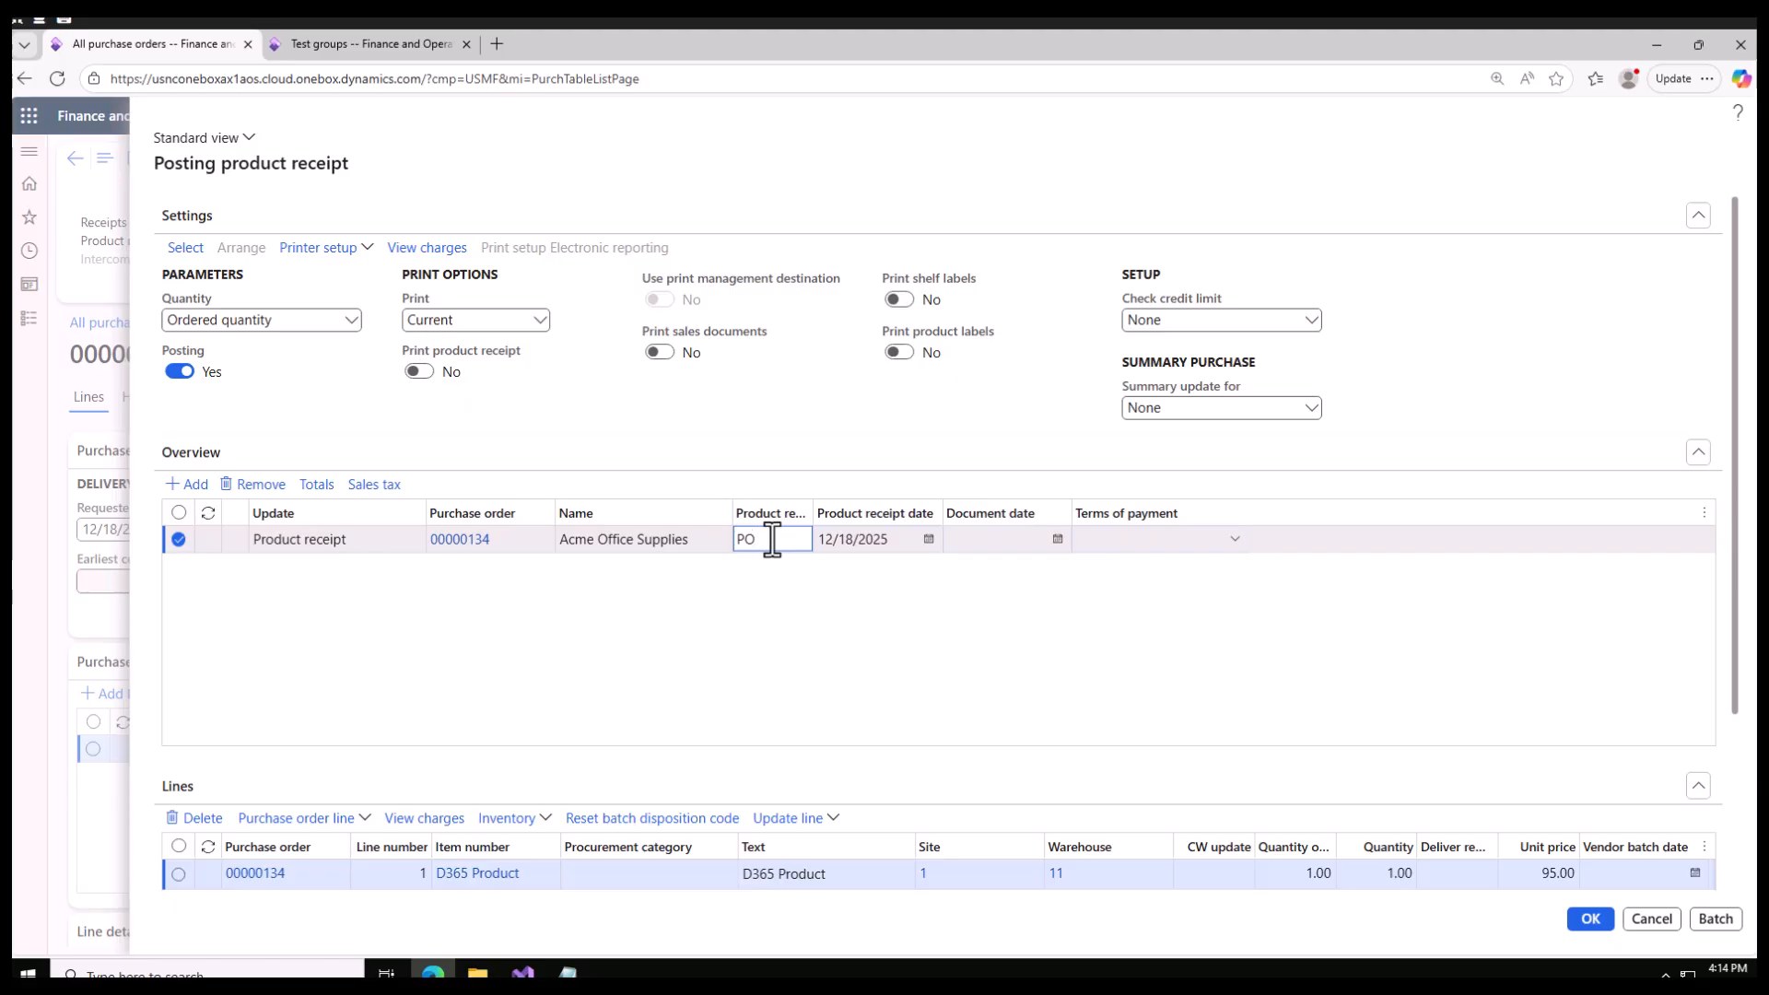
{"action": "left_click", "coordinate": [1591, 919]}
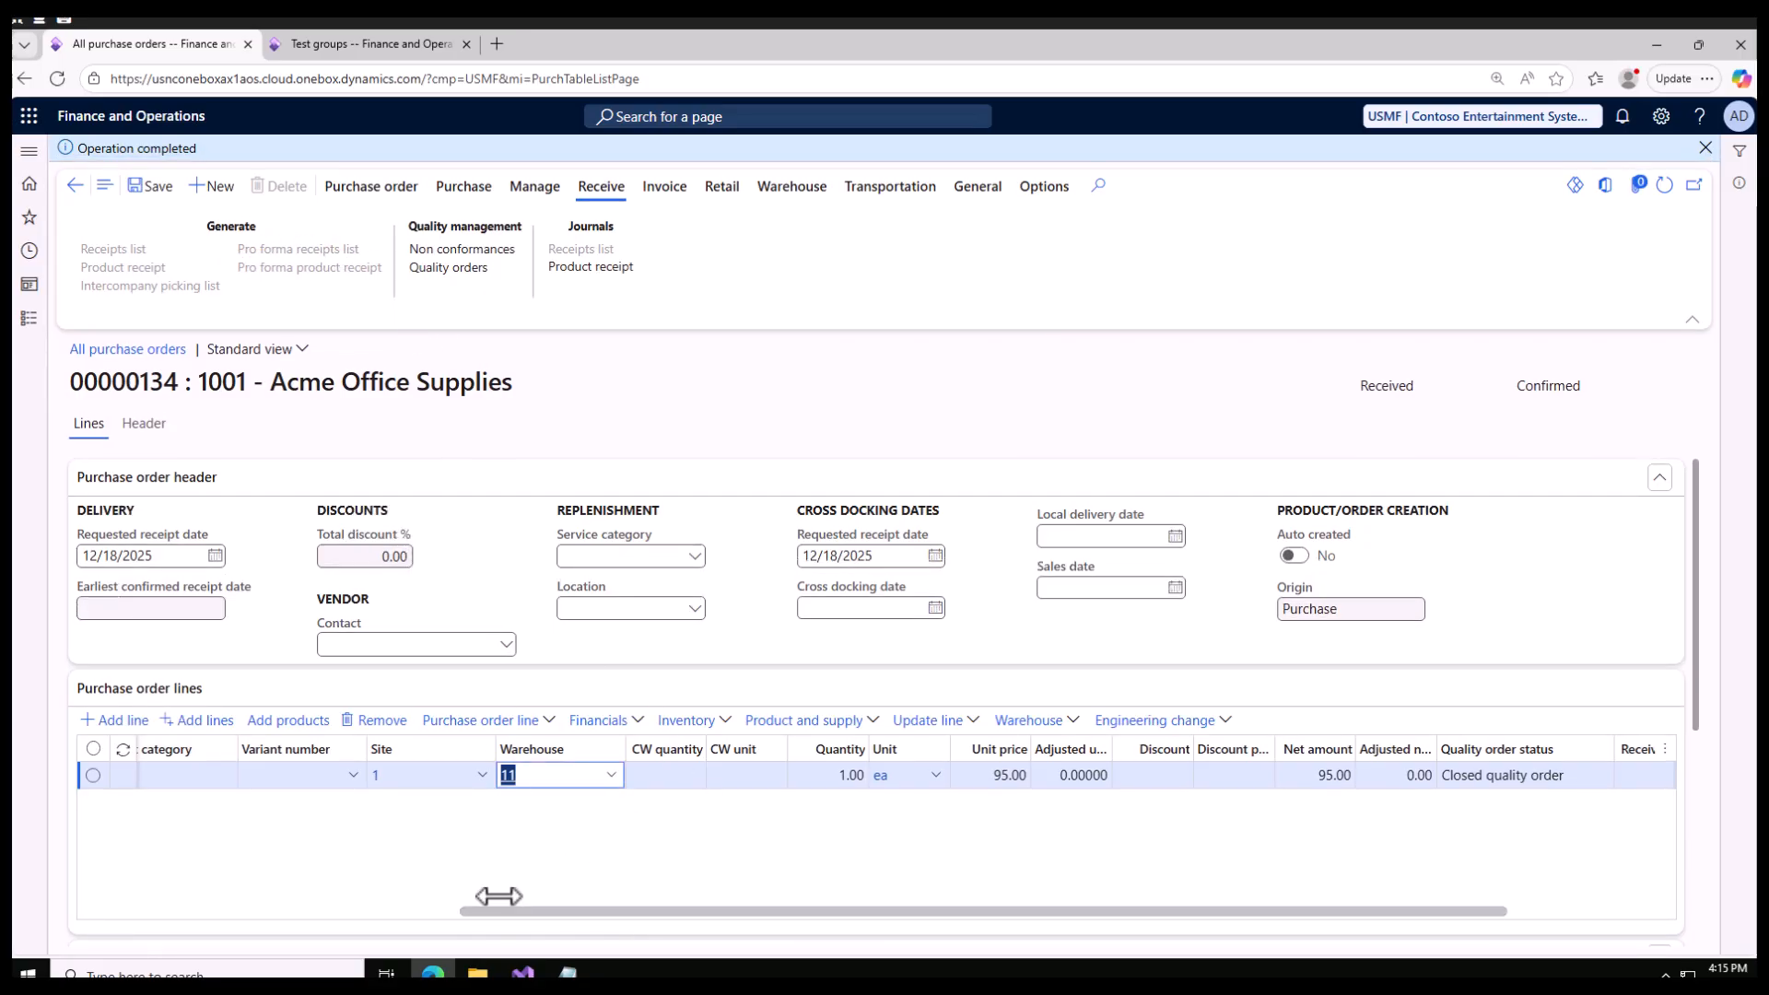
Step: Switch to the Notepad notes, review the product, product receipt and quality check requirements, and return to the purchase order
{"action": "left_click", "coordinate": [567, 973]}
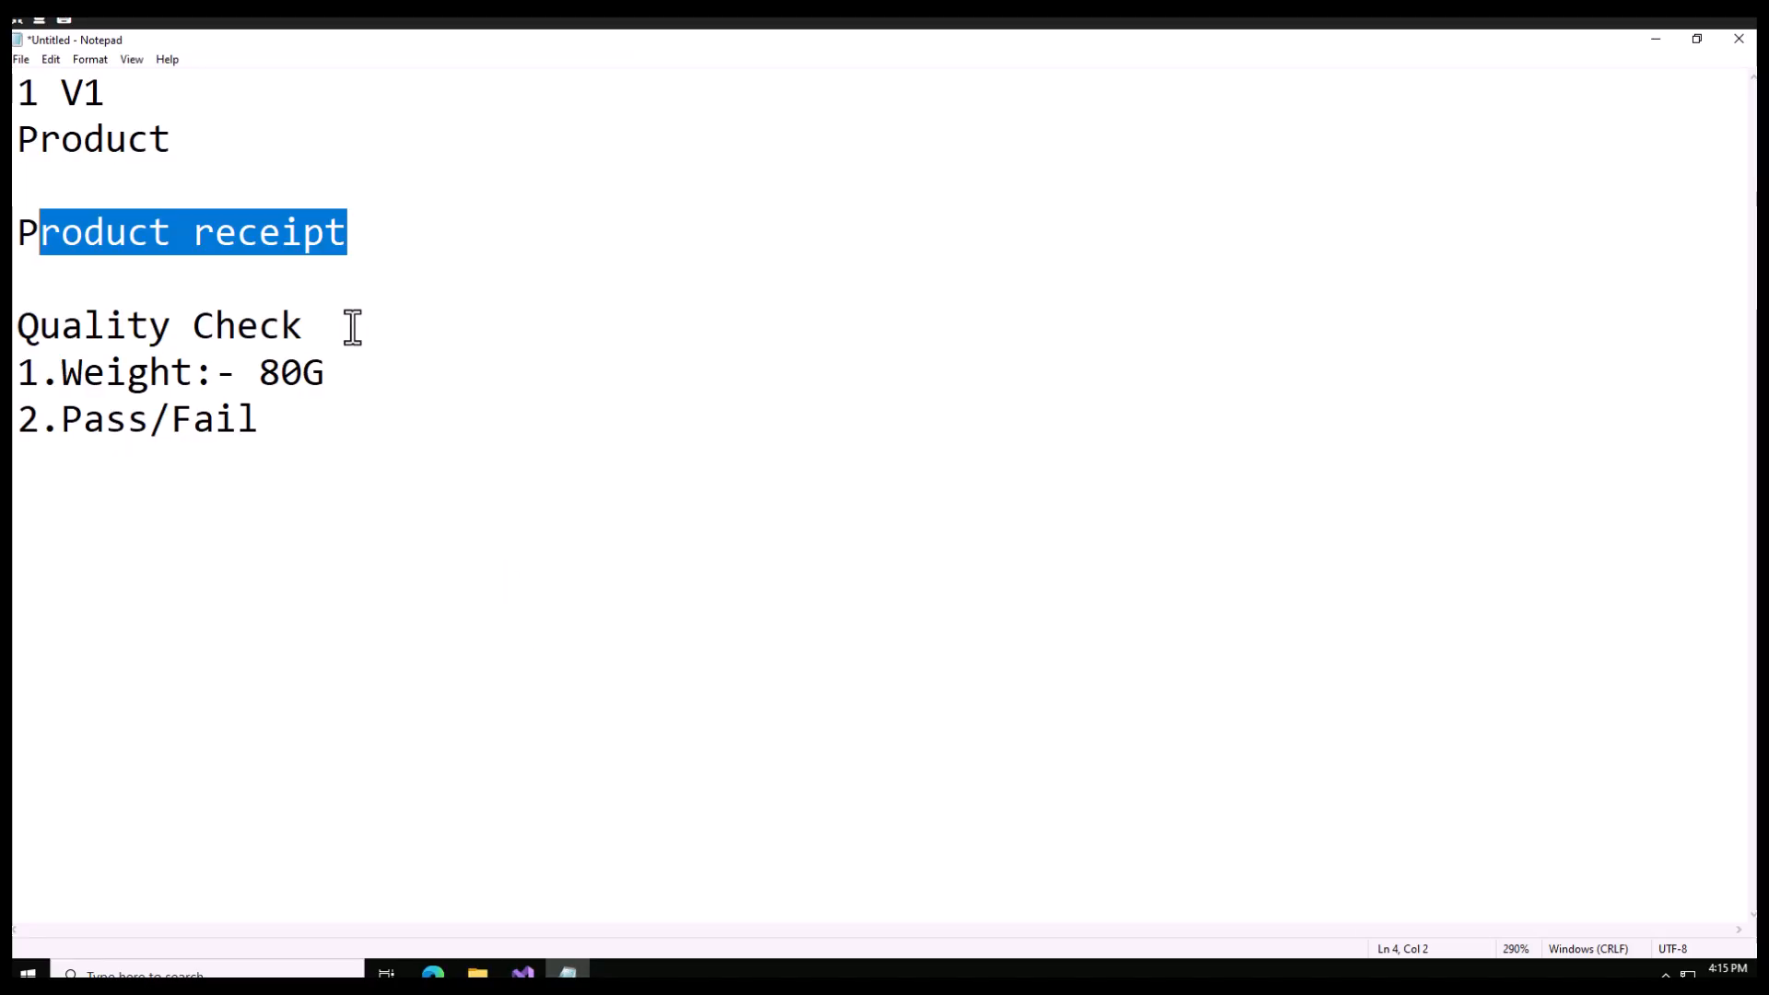
{"action": "left_click", "coordinate": [237, 137]}
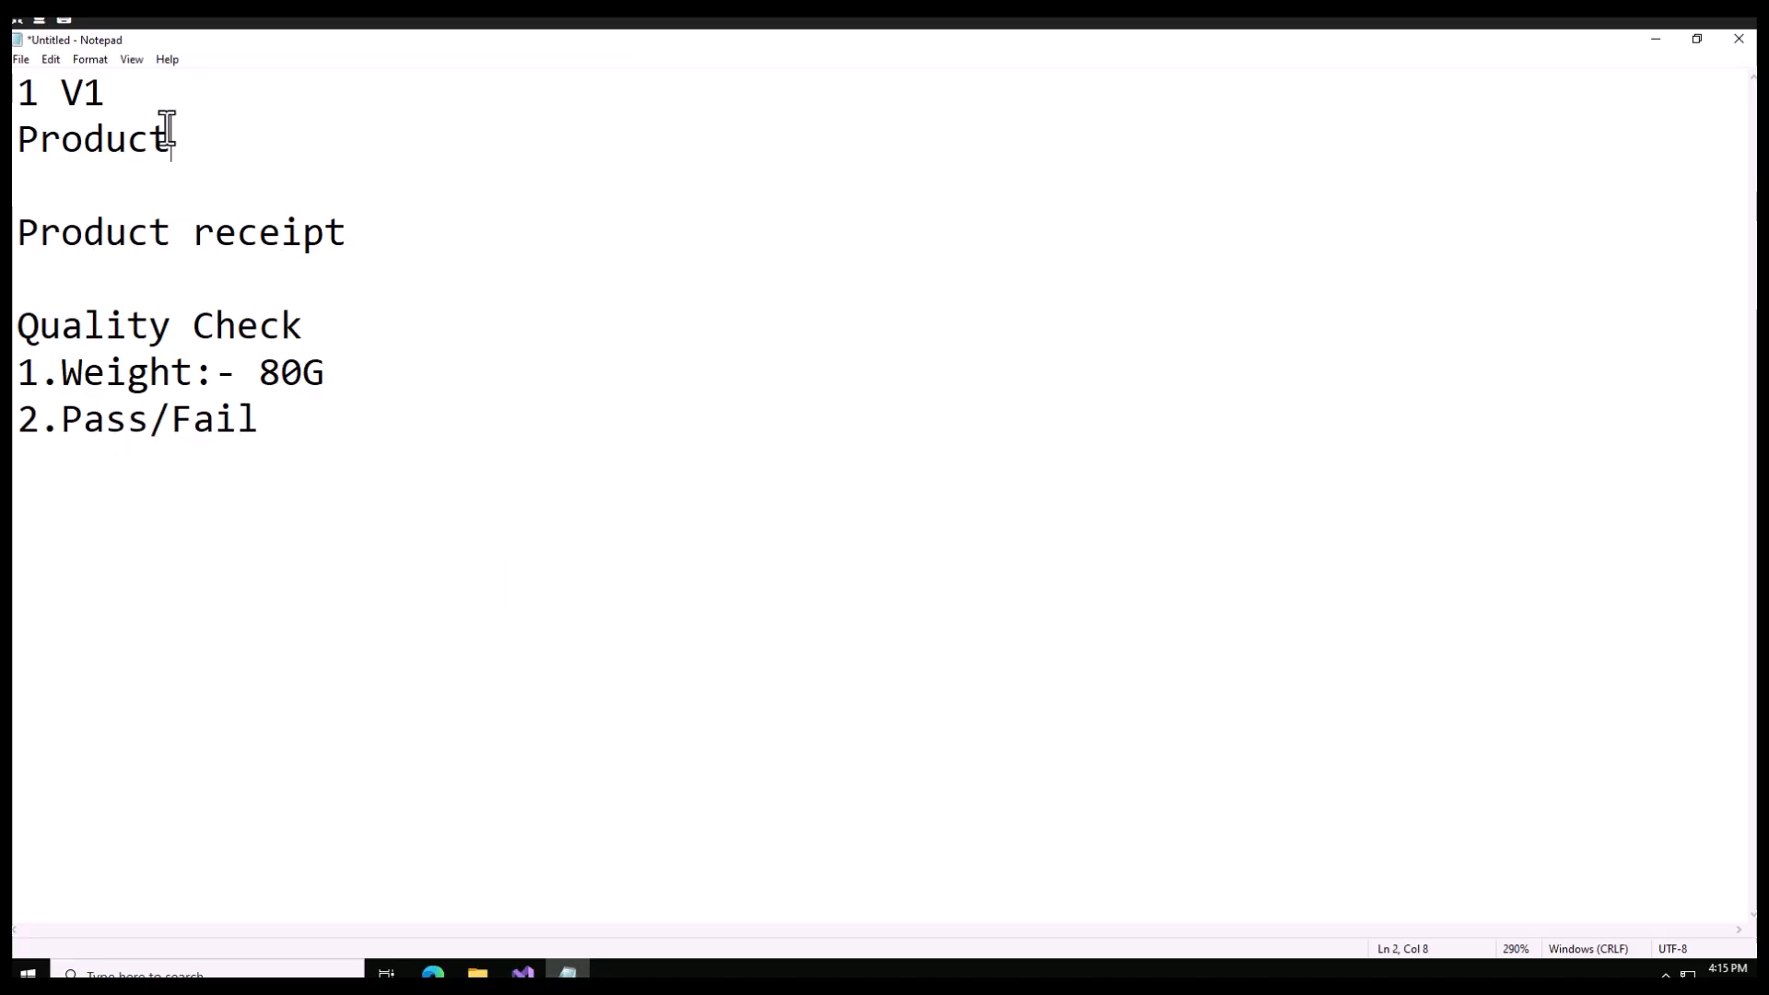
{"action": "left_click_drag", "start_coordinate": [202, 144], "coordinate": [14, 139]}
{"action": "left_click_drag", "start_coordinate": [103, 93], "coordinate": [41, 93]}
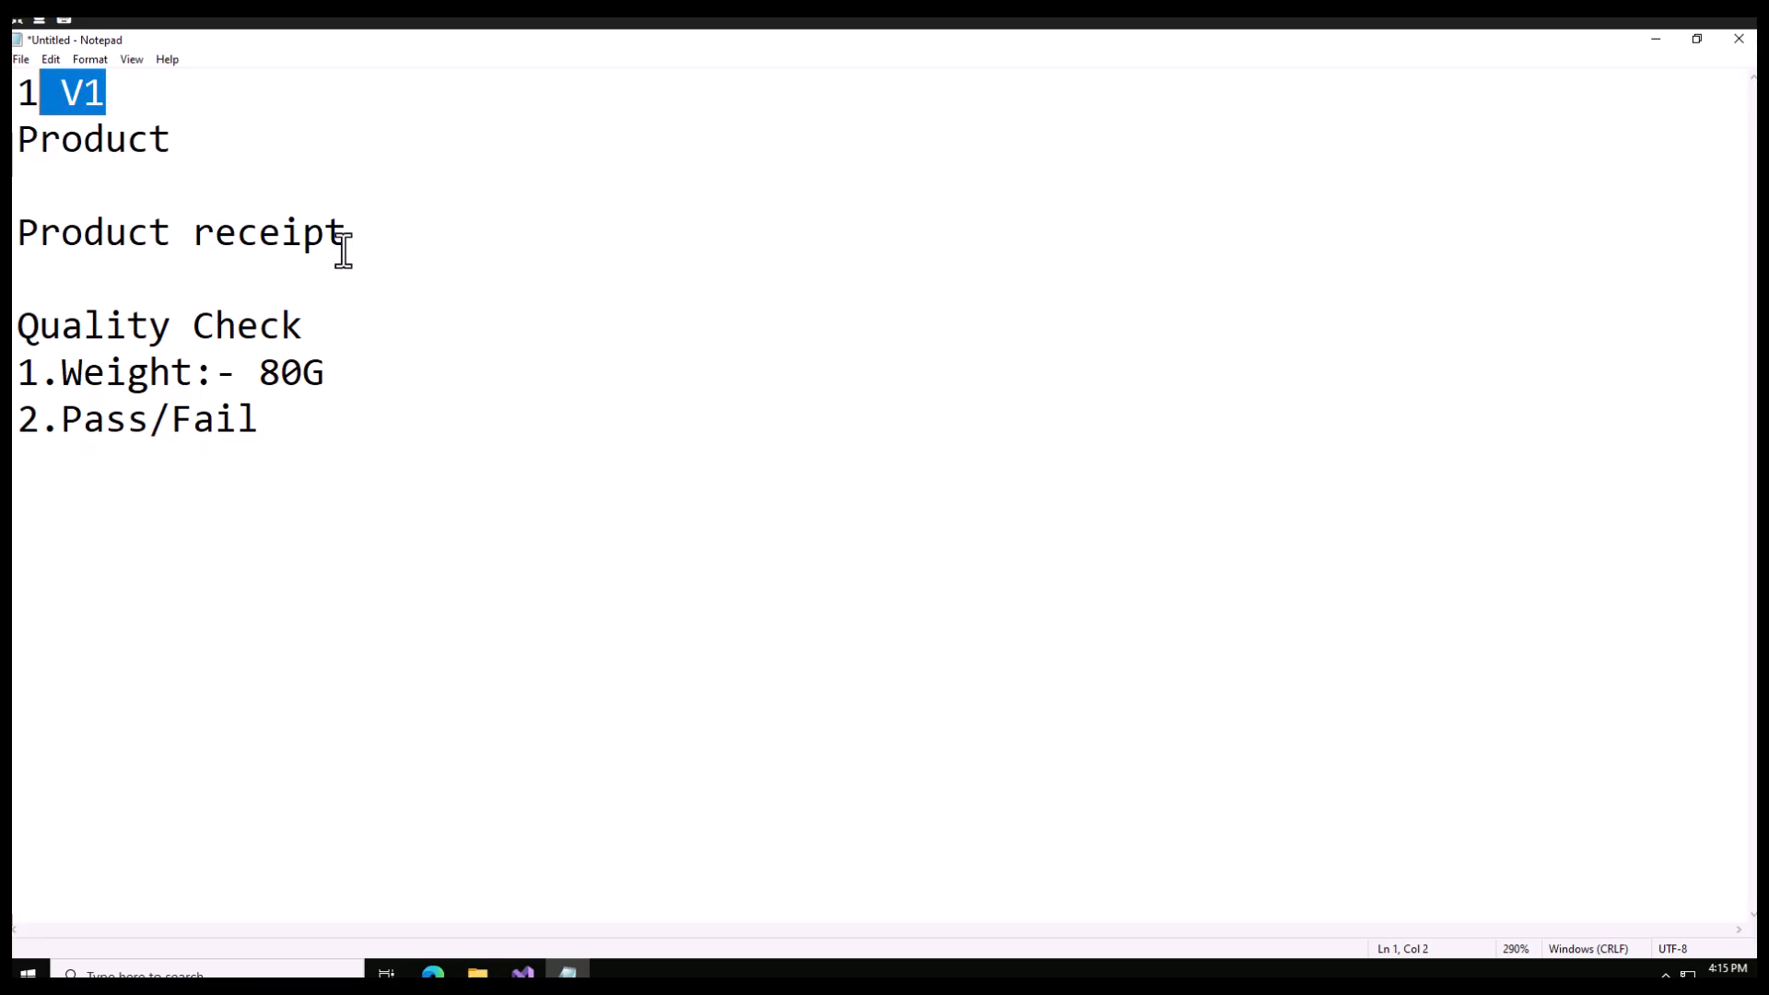
{"action": "left_click_drag", "start_coordinate": [372, 239], "coordinate": [41, 232]}
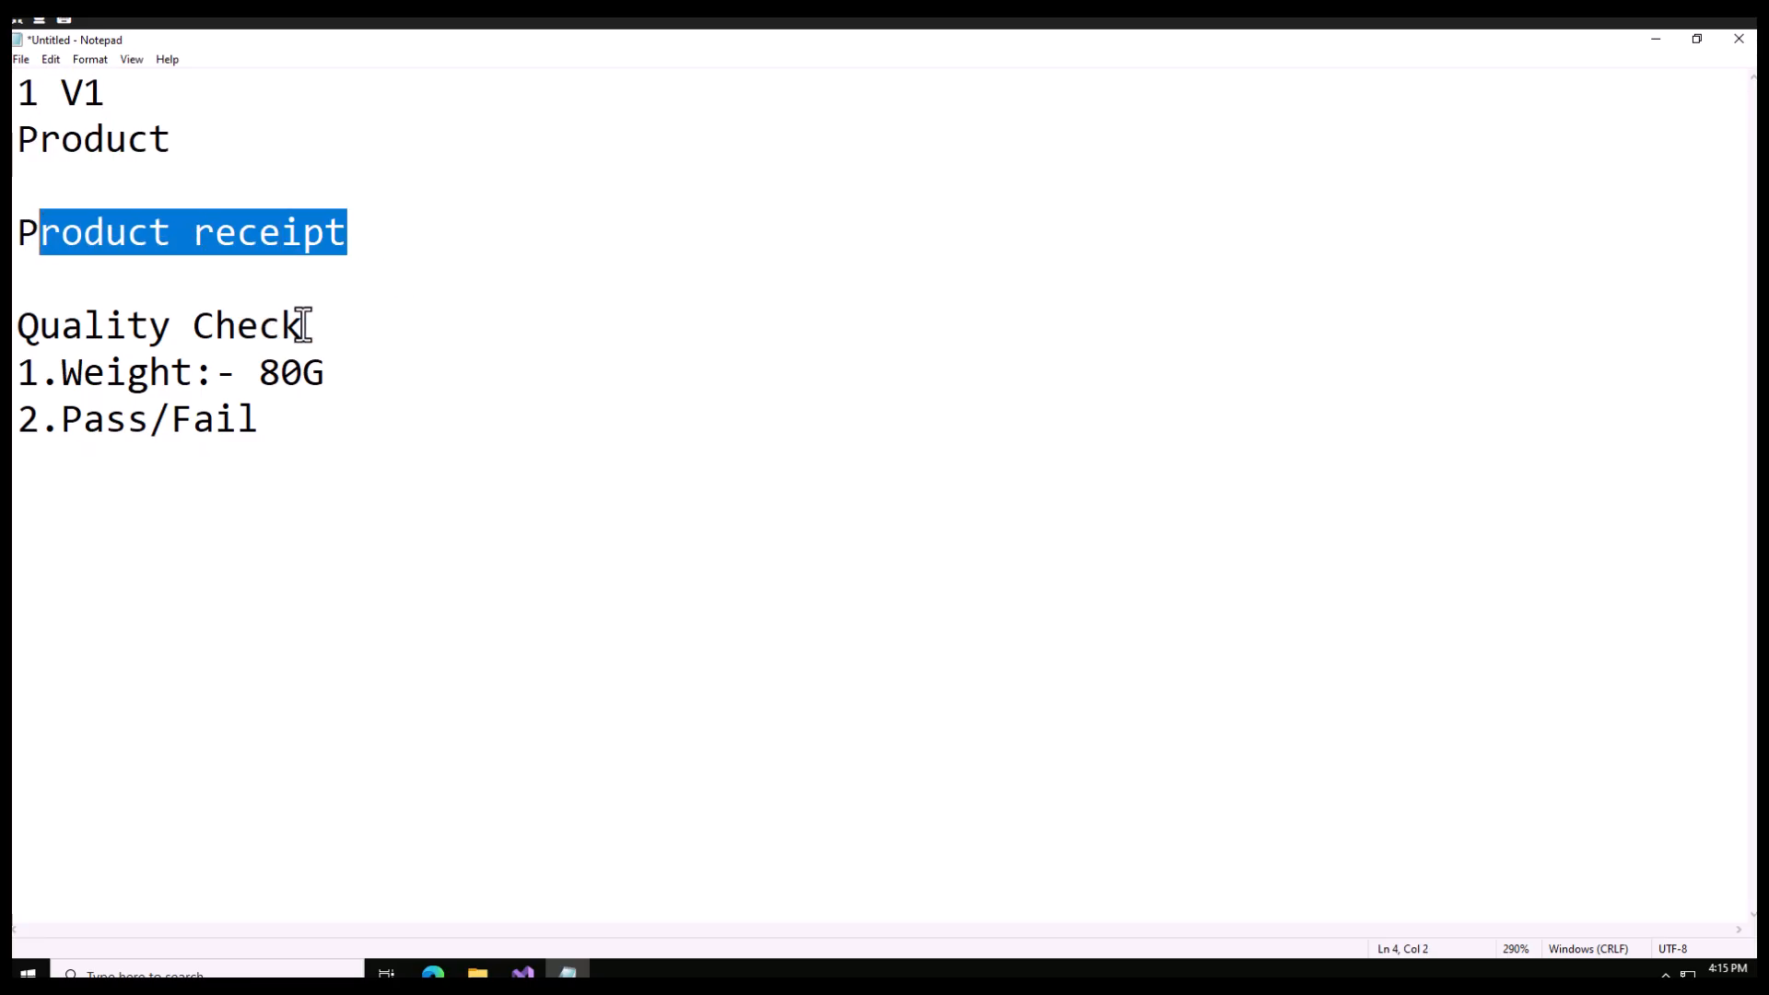
{"action": "left_click_drag", "start_coordinate": [311, 330], "coordinate": [14, 330]}
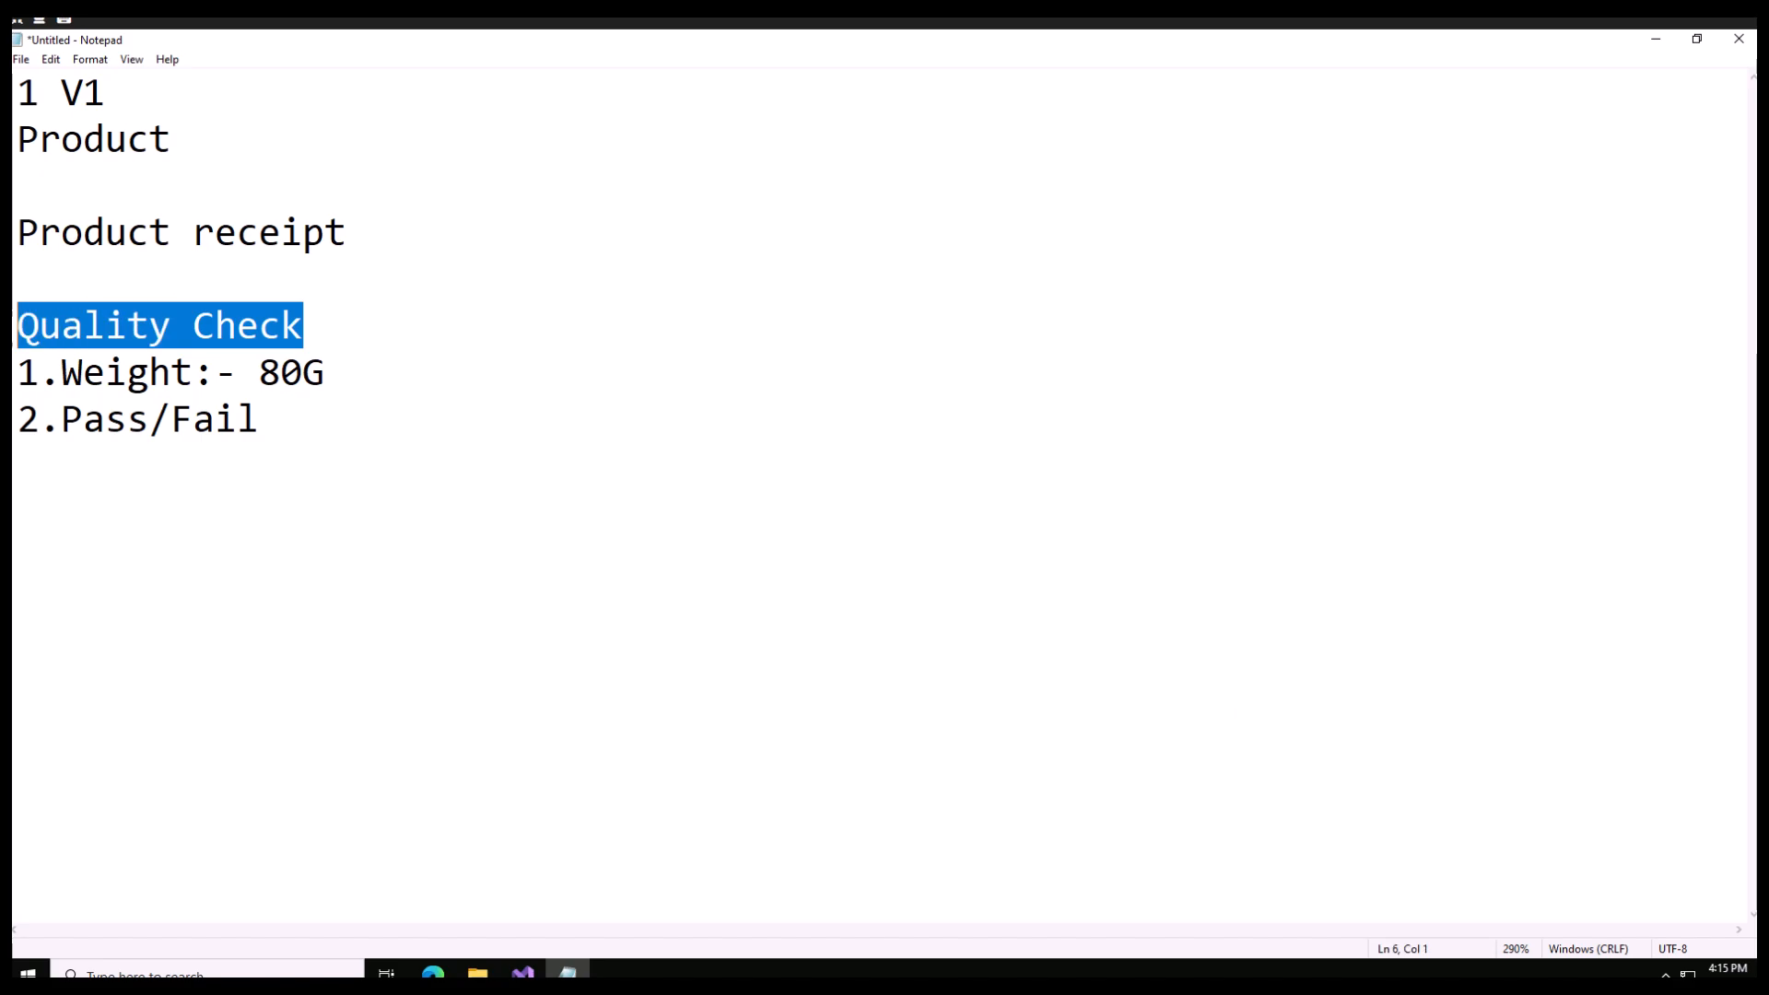
{"action": "left_click_drag", "start_coordinate": [286, 426], "coordinate": [26, 419]}
{"action": "left_click", "coordinate": [107, 419]}
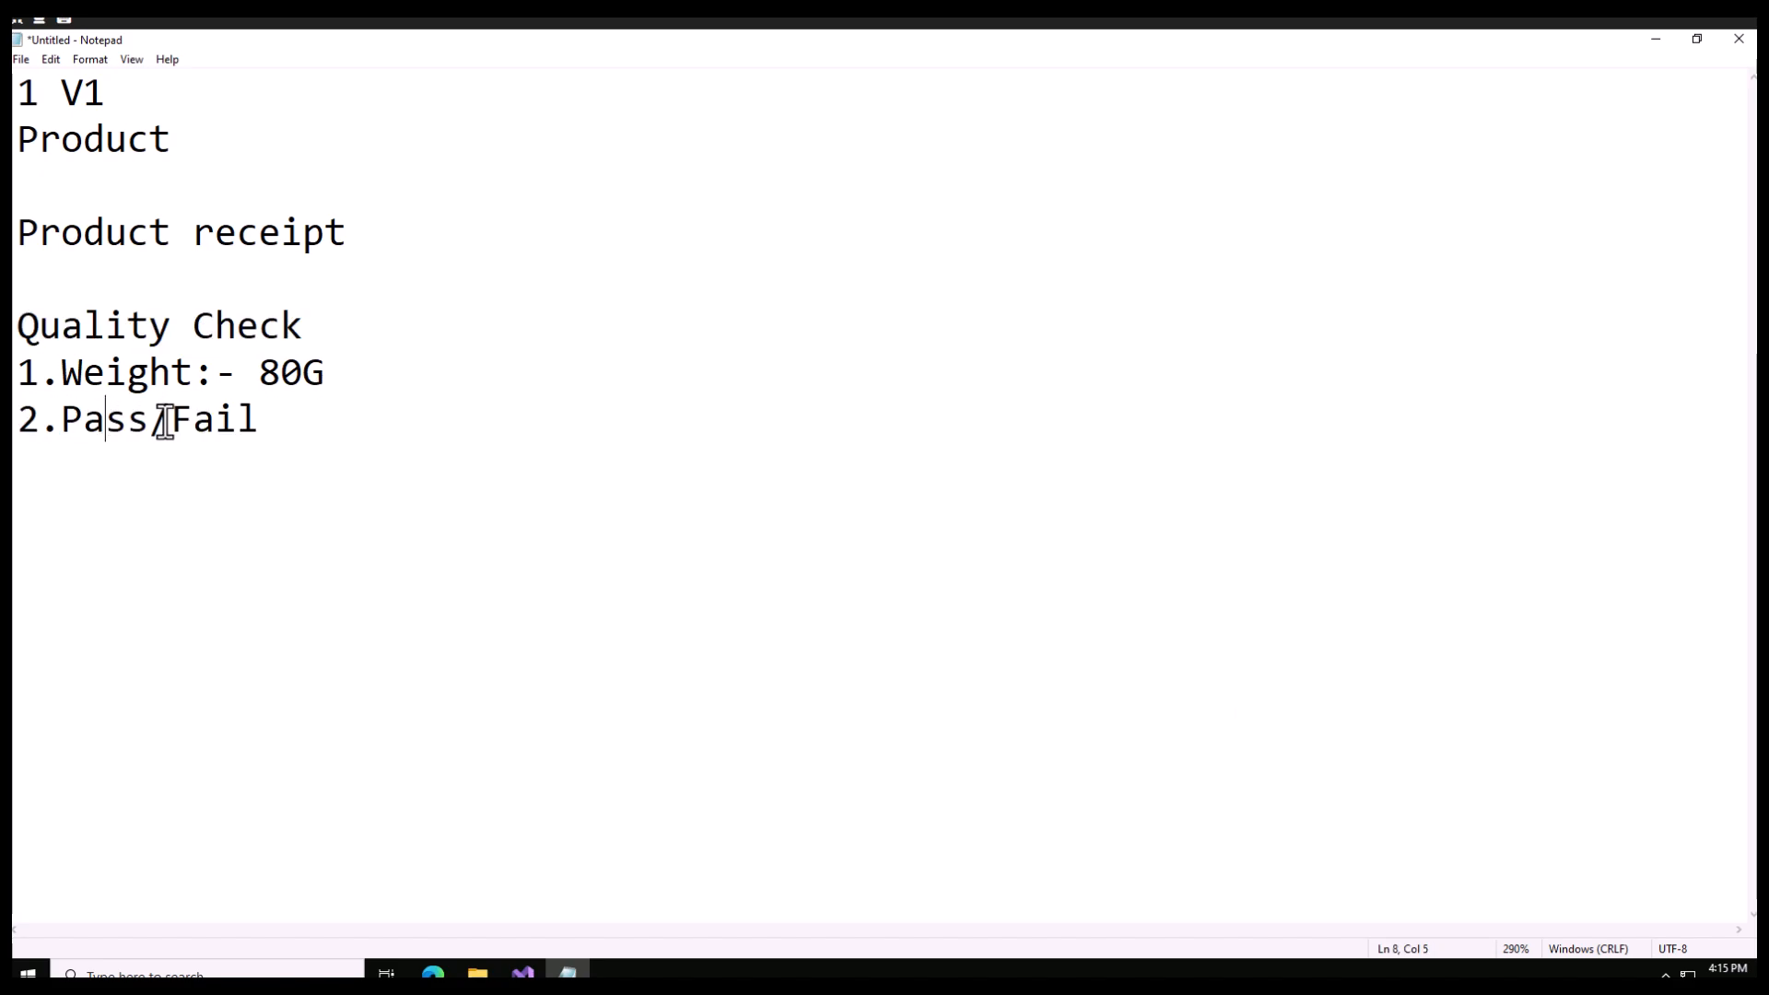
{"action": "left_click_drag", "start_coordinate": [265, 419], "coordinate": [61, 417]}
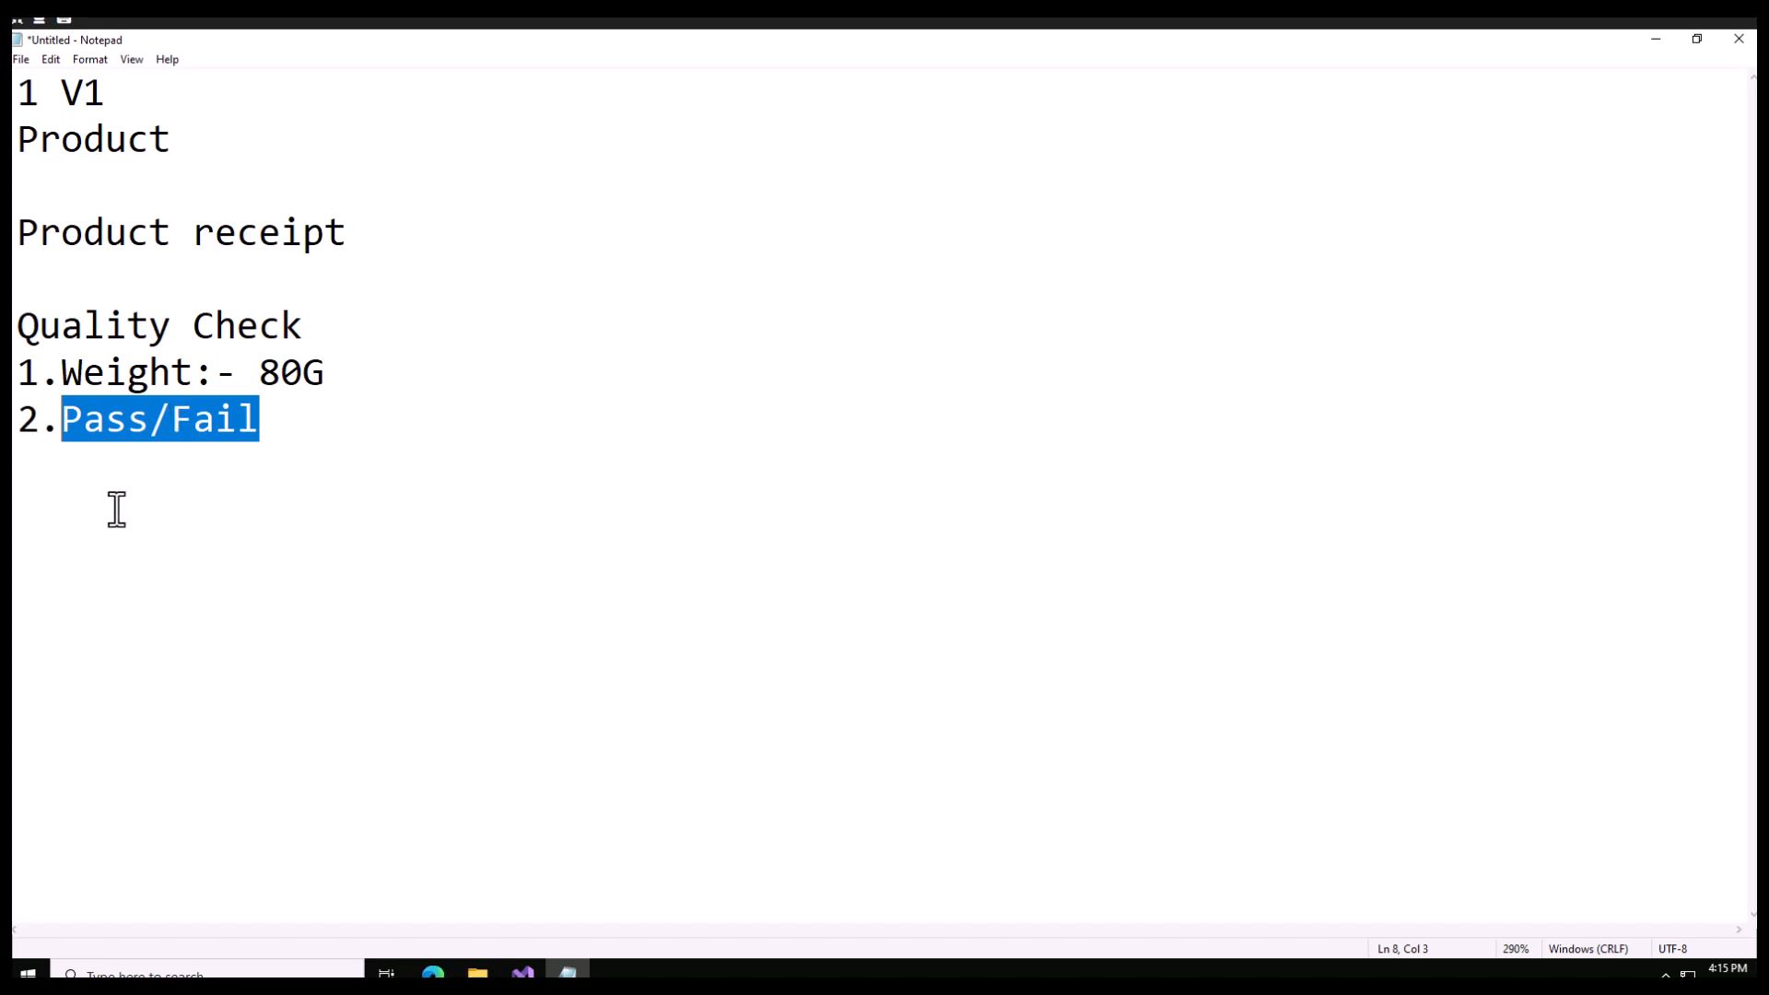
{"action": "left_click_drag", "start_coordinate": [329, 374], "coordinate": [42, 364]}
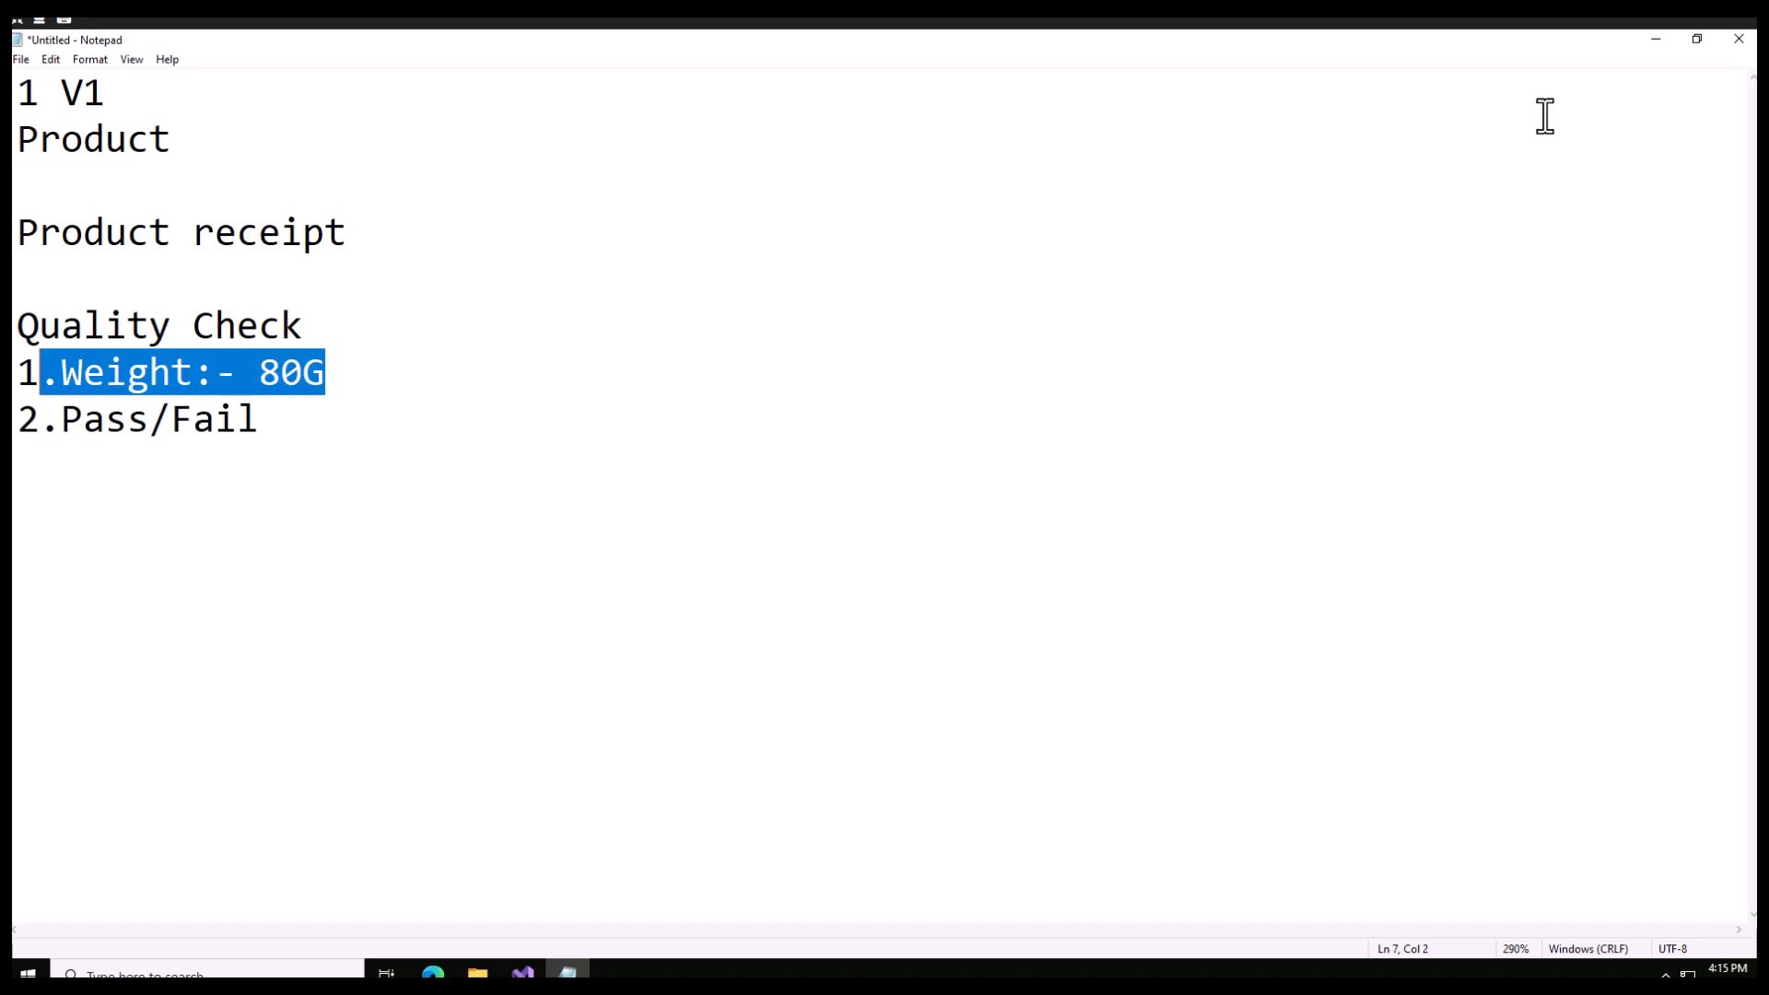
{"action": "left_click", "coordinate": [1658, 40]}
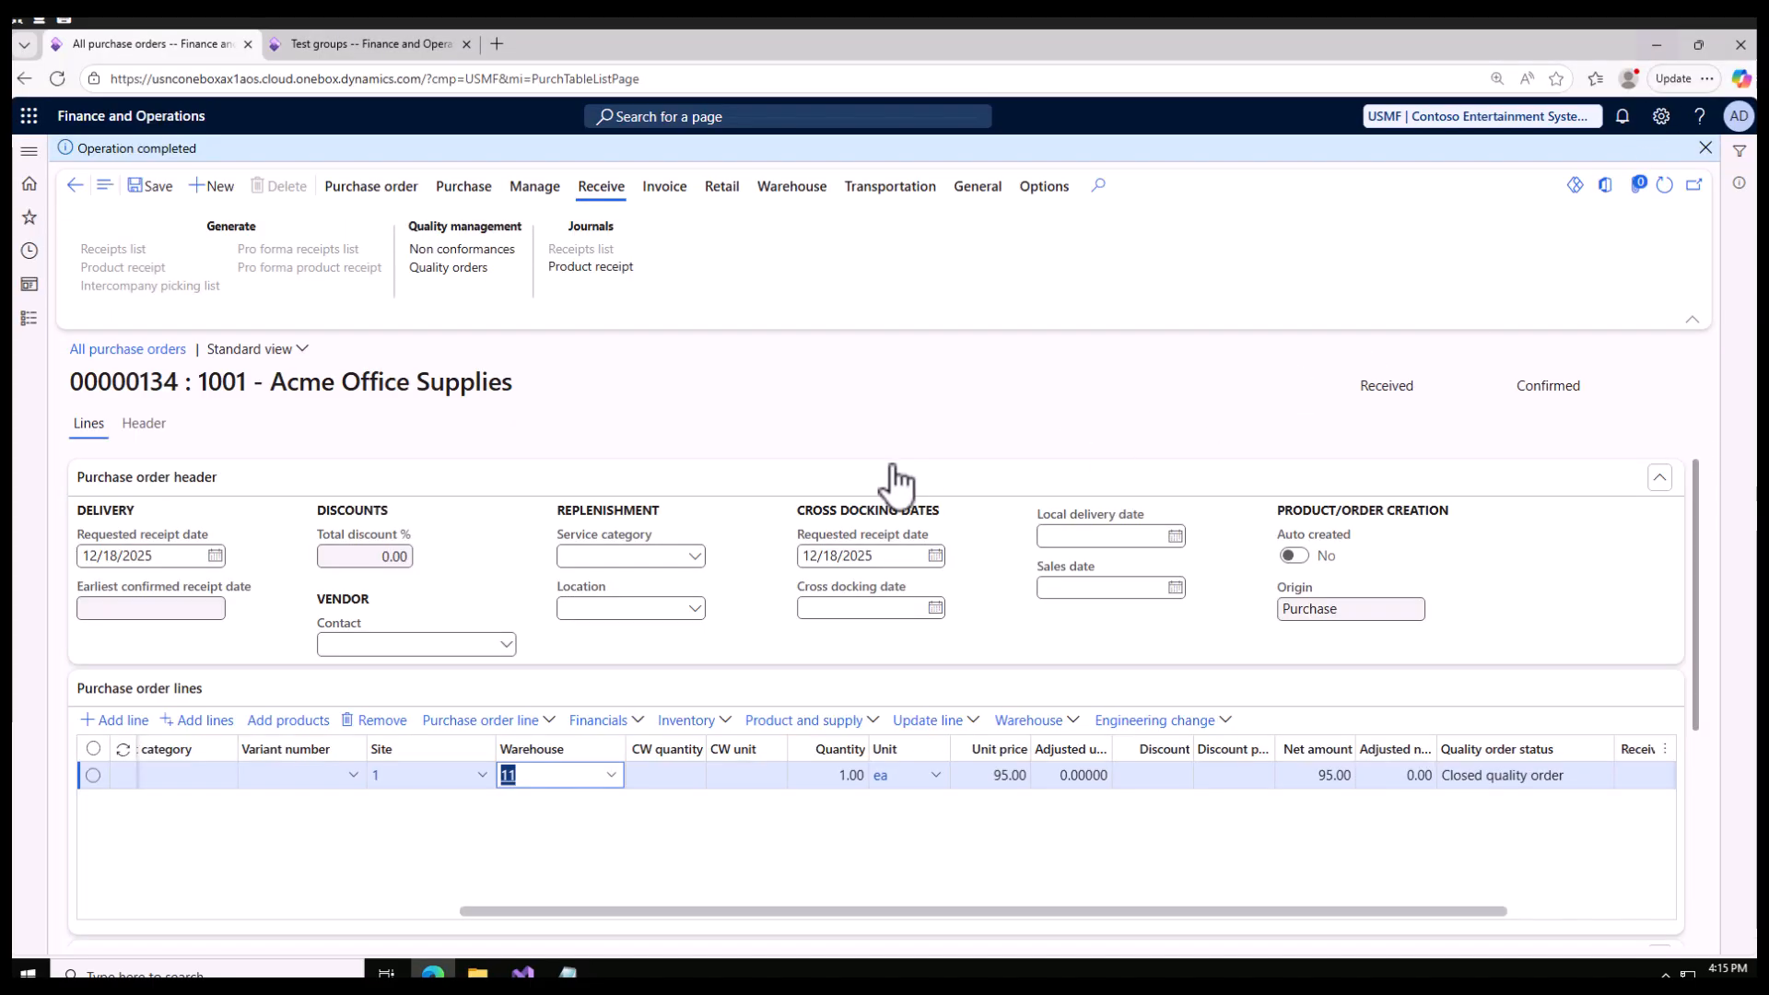